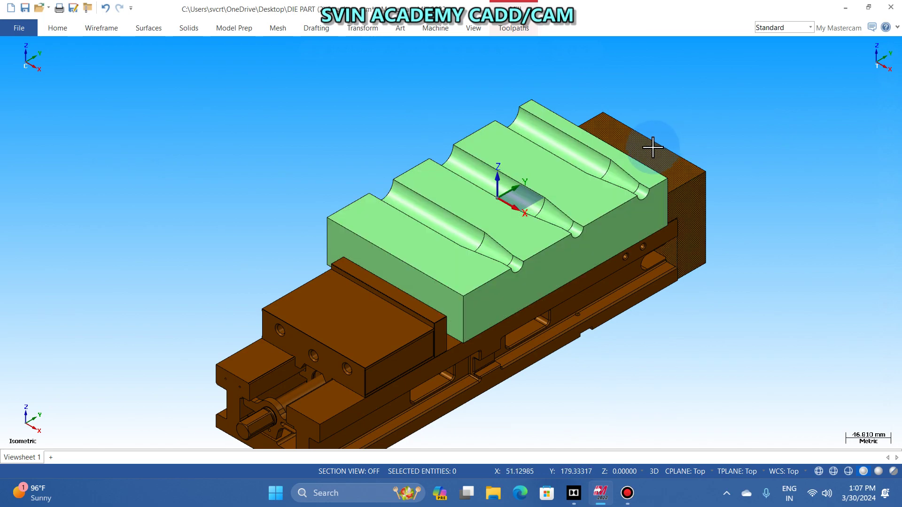
- Examine the three bottle-shaped cavities of the die part and its vise setup from several angles, returning to the isometric view
{"action": "scroll", "coordinate": [652, 148], "scroll_direction": "up", "scroll_amount": 2}
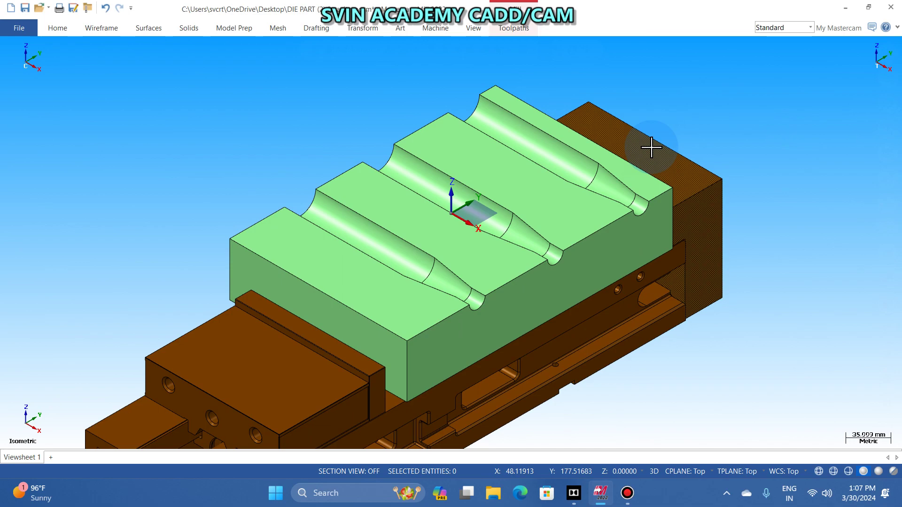
{"action": "middle_click_drag", "start_coordinate": [652, 147], "coordinate": [478, 102]}
{"action": "scroll", "coordinate": [476, 101], "scroll_direction": "up", "scroll_amount": 5}
{"action": "middle_click_drag", "start_coordinate": [540, 371], "coordinate": [639, 352]}
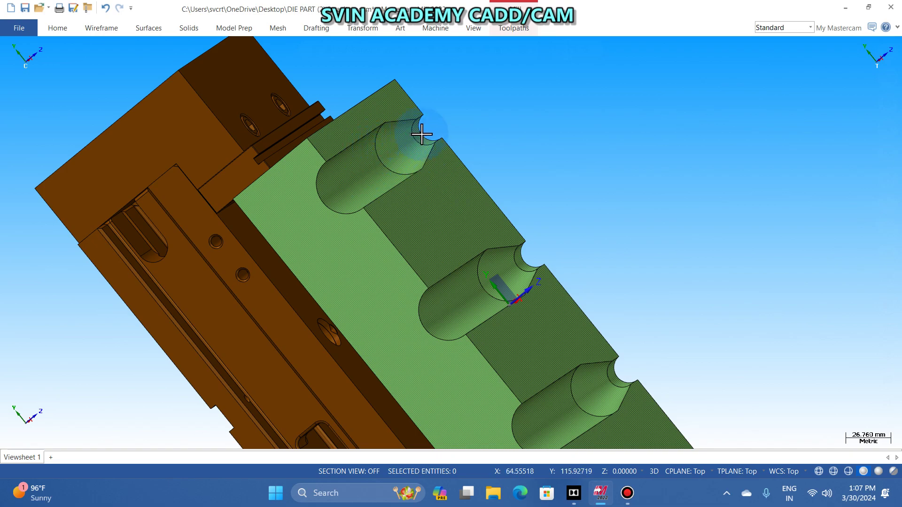
{"action": "scroll", "coordinate": [474, 115], "scroll_direction": "up", "scroll_amount": 1}
{"action": "scroll", "coordinate": [469, 115], "scroll_direction": "up", "scroll_amount": 3}
{"action": "scroll", "coordinate": [429, 203], "scroll_direction": "up", "scroll_amount": 2}
{"action": "middle_click_drag", "start_coordinate": [429, 204], "coordinate": [127, 225]}
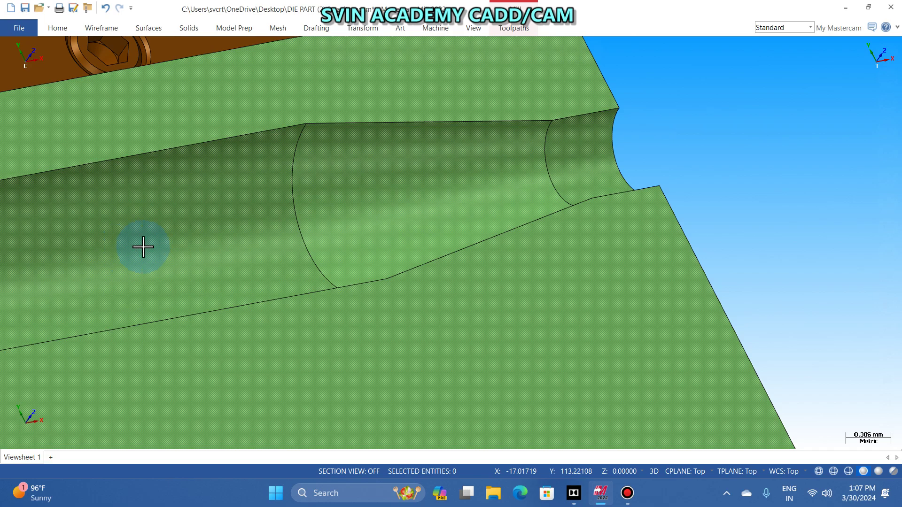
{"action": "scroll", "coordinate": [464, 184], "scroll_direction": "up", "scroll_amount": 1}
{"action": "scroll", "coordinate": [464, 185], "scroll_direction": "up", "scroll_amount": 1}
{"action": "scroll", "coordinate": [338, 221], "scroll_direction": "down", "scroll_amount": 3}
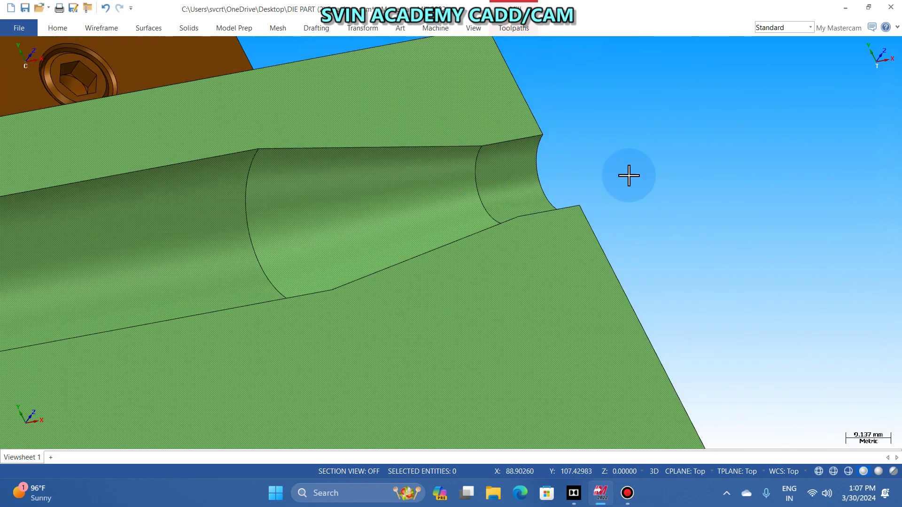
{"action": "scroll", "coordinate": [620, 160], "scroll_direction": "down", "scroll_amount": 6}
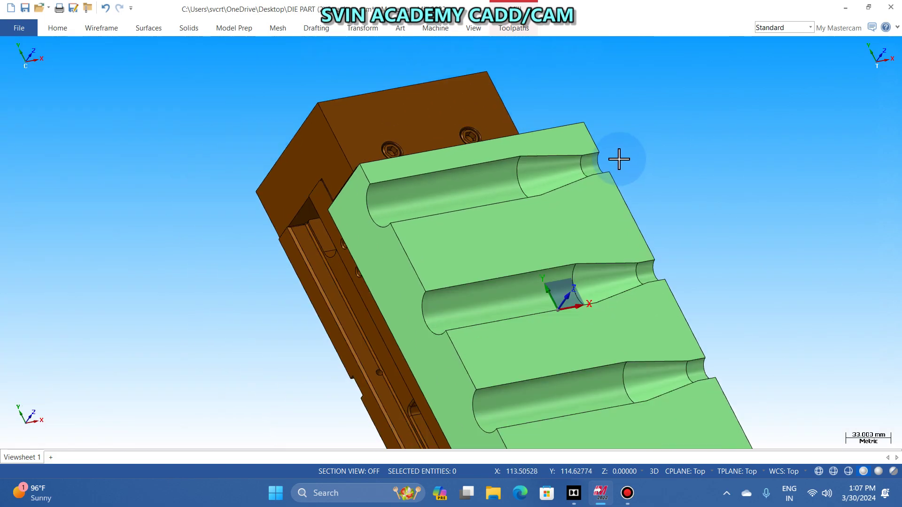
{"action": "scroll", "coordinate": [619, 160], "scroll_direction": "down", "scroll_amount": 1}
{"action": "middle_click_drag", "start_coordinate": [217, 329], "coordinate": [53, 296]}
{"action": "right_click", "coordinate": [88, 202]}
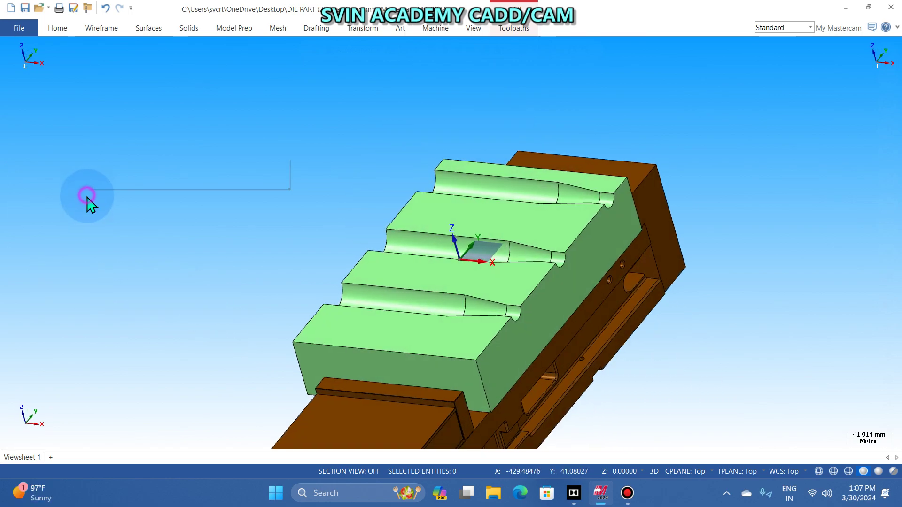
{"action": "left_click", "coordinate": [131, 305]}
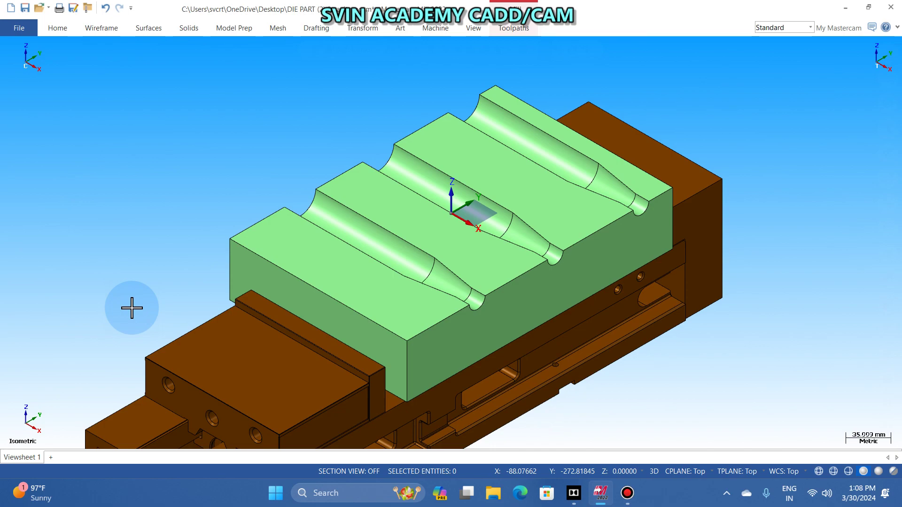
- Inspect the die block's top face and the narrow ends of its cavities, finishing with the whole block in isometric view
{"action": "scroll", "coordinate": [519, 286], "scroll_direction": "down", "scroll_amount": 1}
{"action": "scroll", "coordinate": [519, 288], "scroll_direction": "up", "scroll_amount": 1}
{"action": "scroll", "coordinate": [518, 290], "scroll_direction": "down", "scroll_amount": 1}
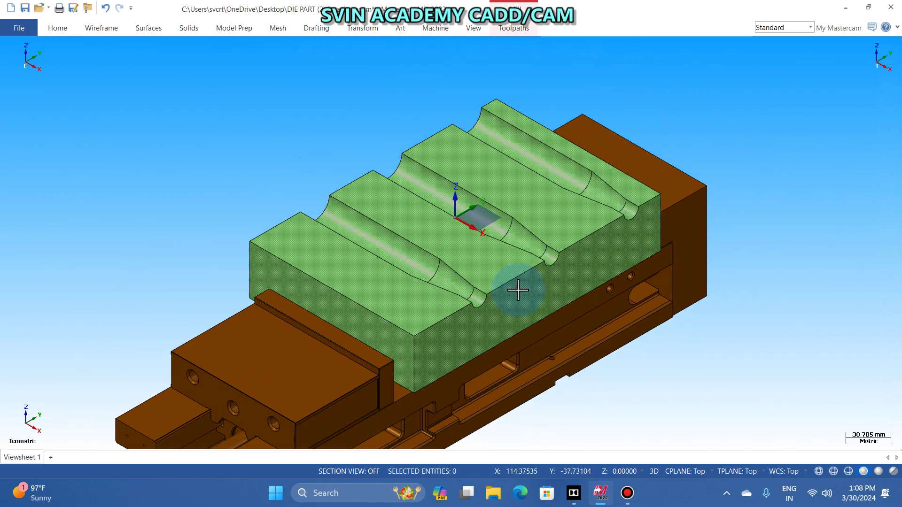
{"action": "middle_click_drag", "start_coordinate": [151, 244], "coordinate": [177, 263]}
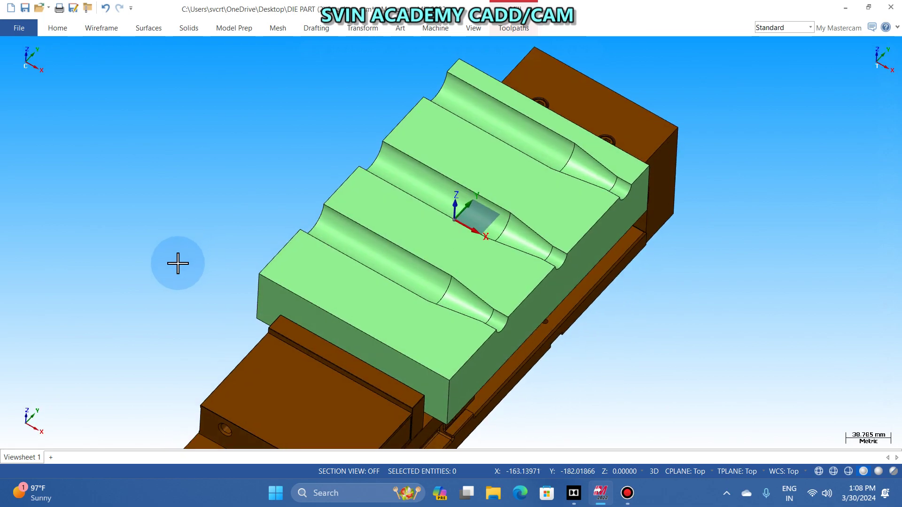
{"action": "right_click", "coordinate": [171, 193]}
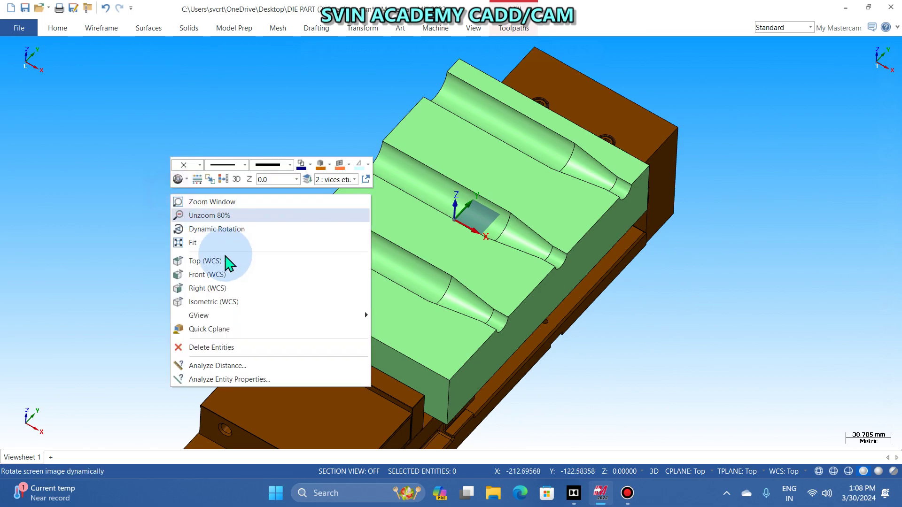
{"action": "left_click", "coordinate": [201, 302]}
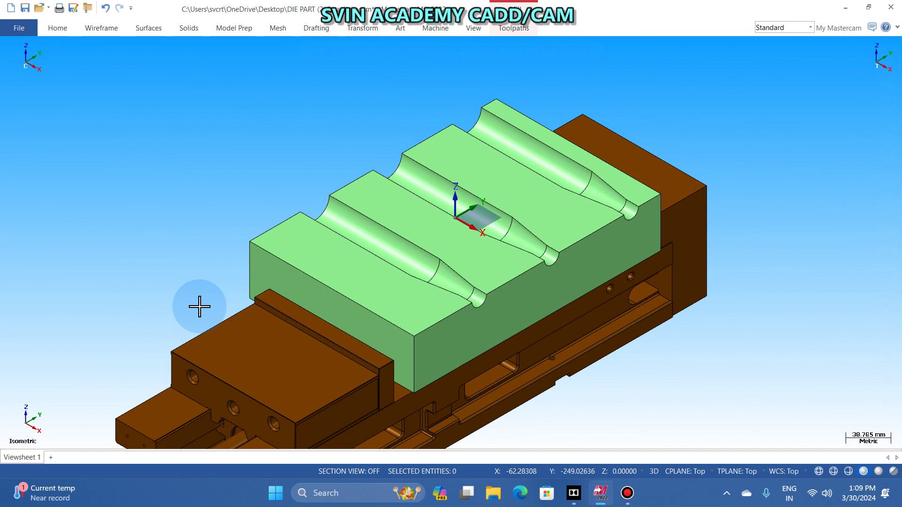
{"action": "scroll", "coordinate": [620, 234], "scroll_direction": "up", "scroll_amount": 4}
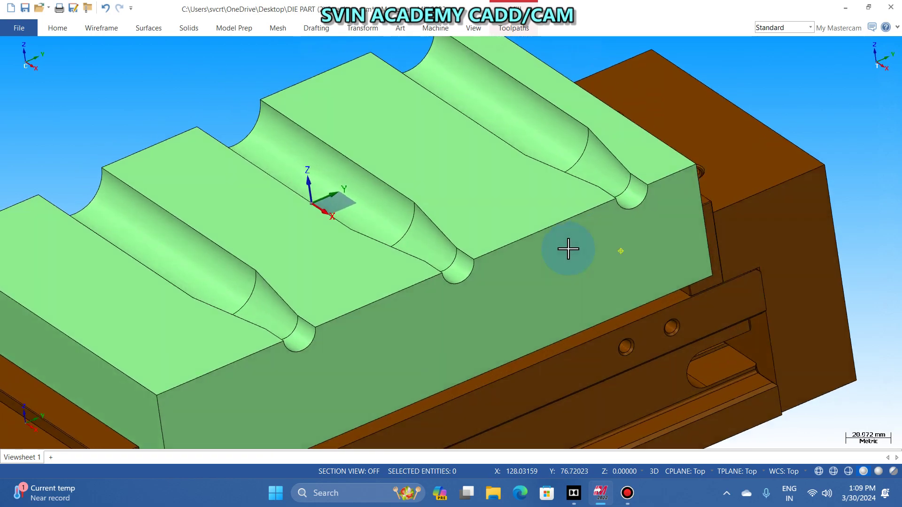
{"action": "mouse_move", "coordinate": [568, 249]}
{"action": "middle_mouse_down"}
{"action": "mouse_move", "coordinate": [531, 264]}
{"action": "mouse_move", "coordinate": [532, 244]}
{"action": "middle_mouse_up"}
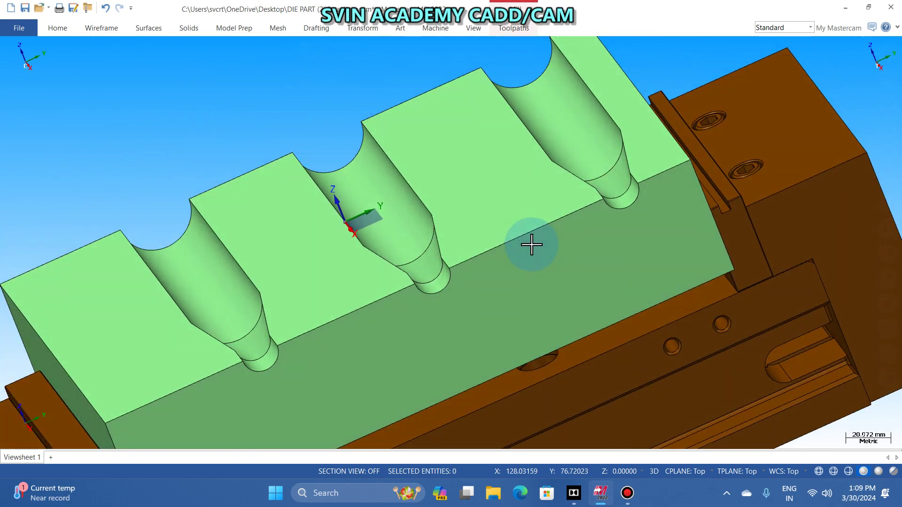
{"action": "mouse_move", "coordinate": [563, 278]}
{"action": "middle_mouse_down"}
{"action": "mouse_move", "coordinate": [722, 252]}
{"action": "mouse_move", "coordinate": [747, 228]}
{"action": "mouse_move", "coordinate": [571, 308]}
{"action": "mouse_move", "coordinate": [583, 323]}
{"action": "middle_mouse_up"}
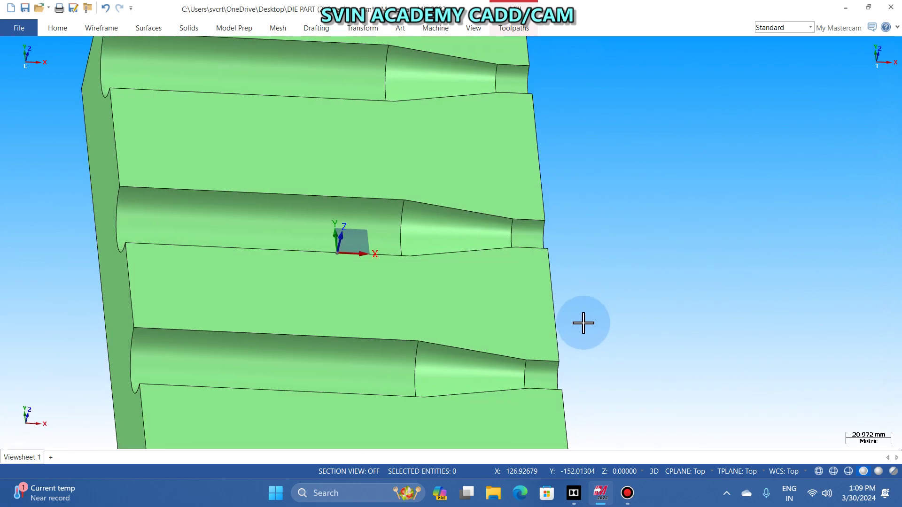
{"action": "scroll", "coordinate": [583, 323], "scroll_direction": "down", "scroll_amount": 2}
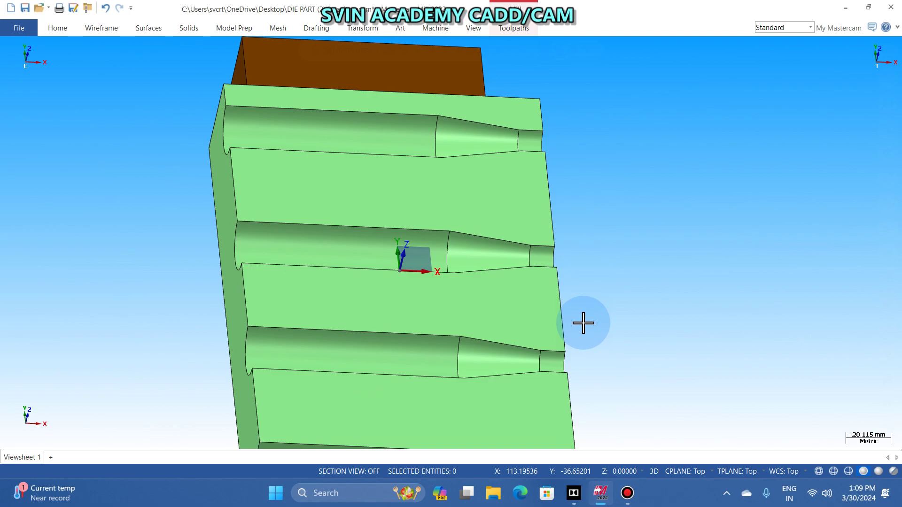
{"action": "middle_click_drag", "start_coordinate": [583, 323], "coordinate": [515, 320]}
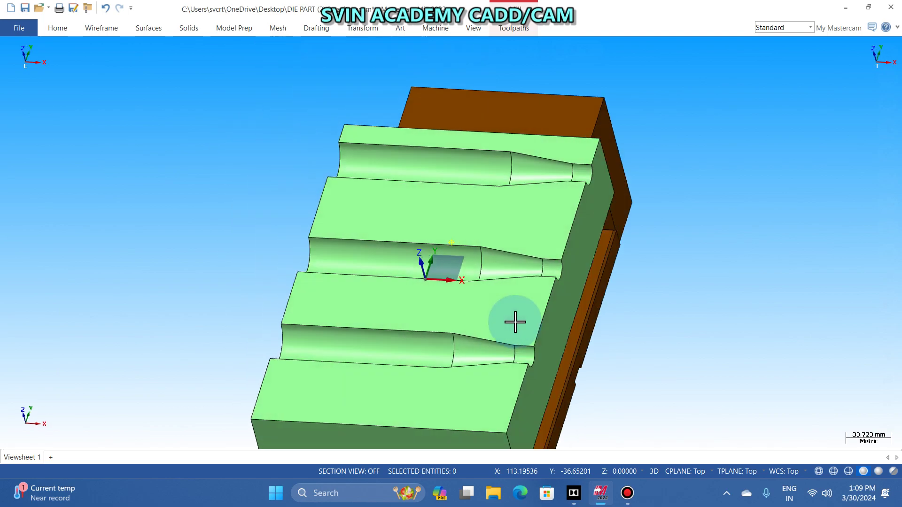
{"action": "right_click", "coordinate": [28, 197]}
{"action": "left_click", "coordinate": [92, 306]}
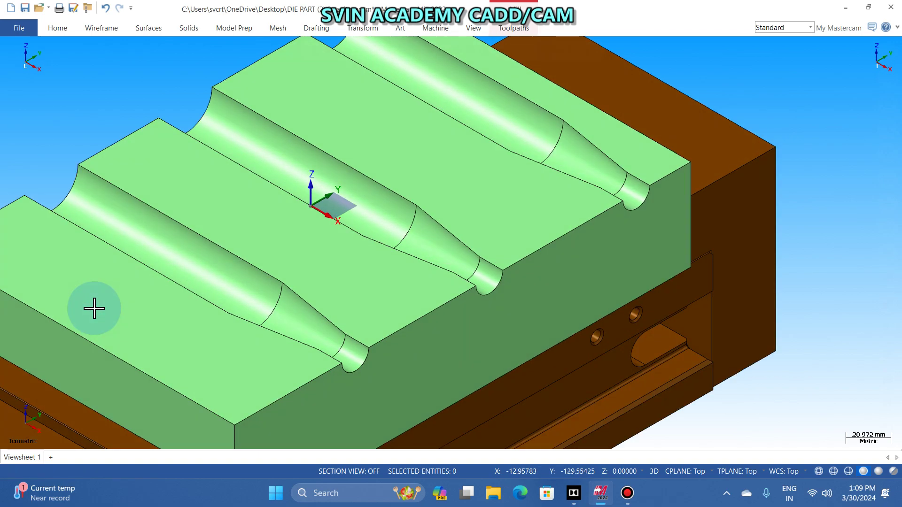
{"action": "scroll", "coordinate": [587, 291], "scroll_direction": "down", "scroll_amount": 5}
{"action": "scroll", "coordinate": [372, 294], "scroll_direction": "up", "scroll_amount": 3}
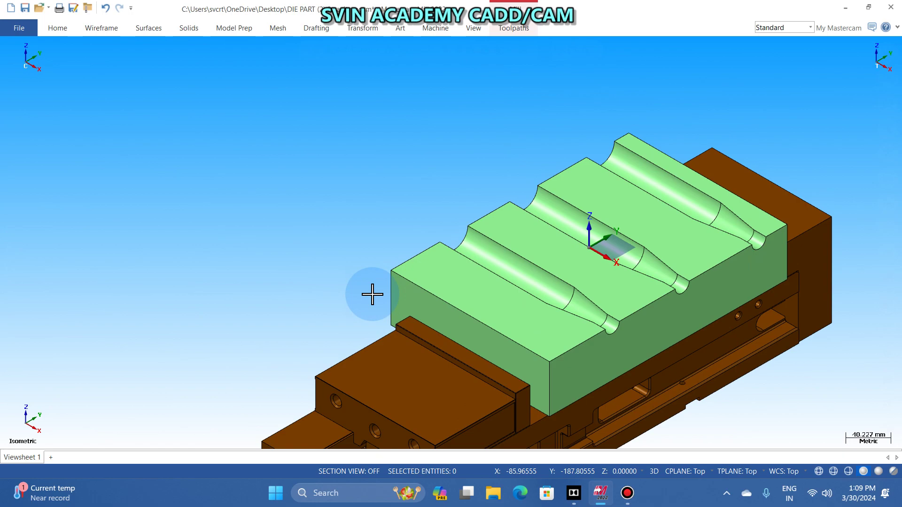
{"action": "scroll", "coordinate": [378, 270], "scroll_direction": "down", "scroll_amount": 1}
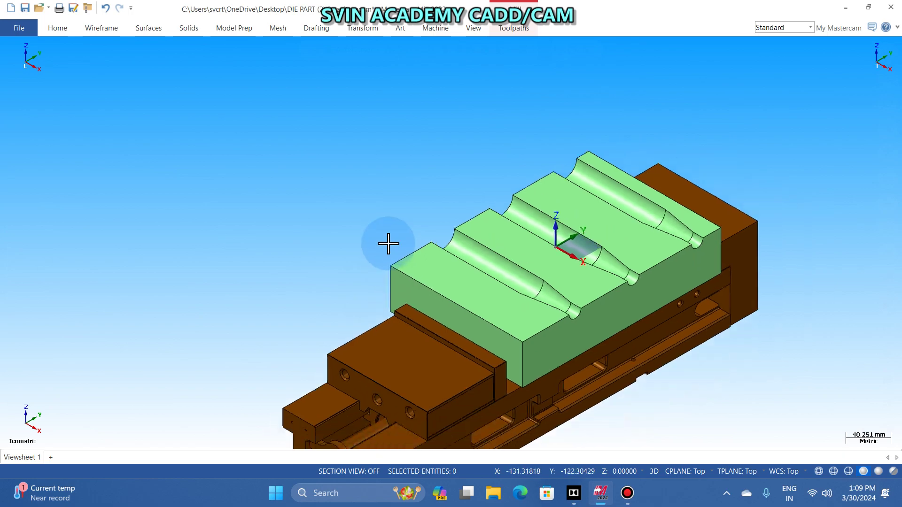
- Add a new level numbered 3 and name it "3 cavity surfaces"
{"action": "left_click", "coordinate": [483, 31]}
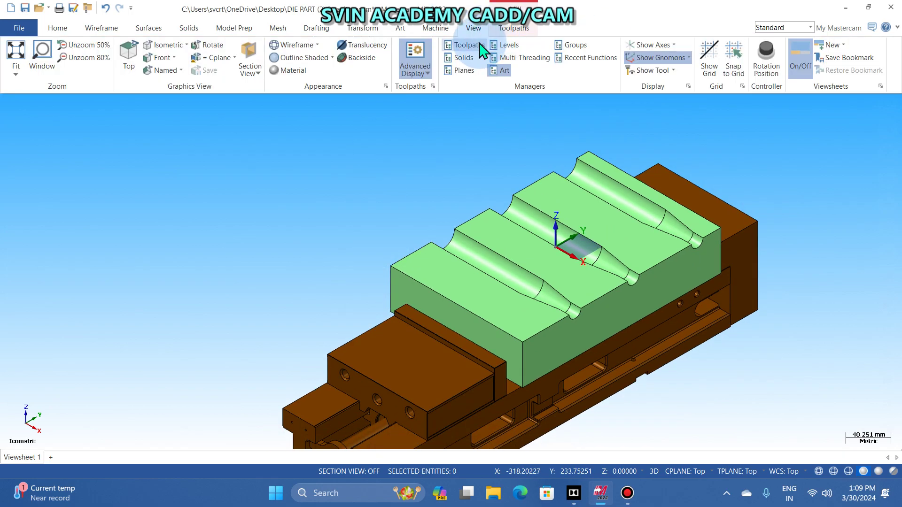
{"action": "left_click", "coordinate": [501, 45]}
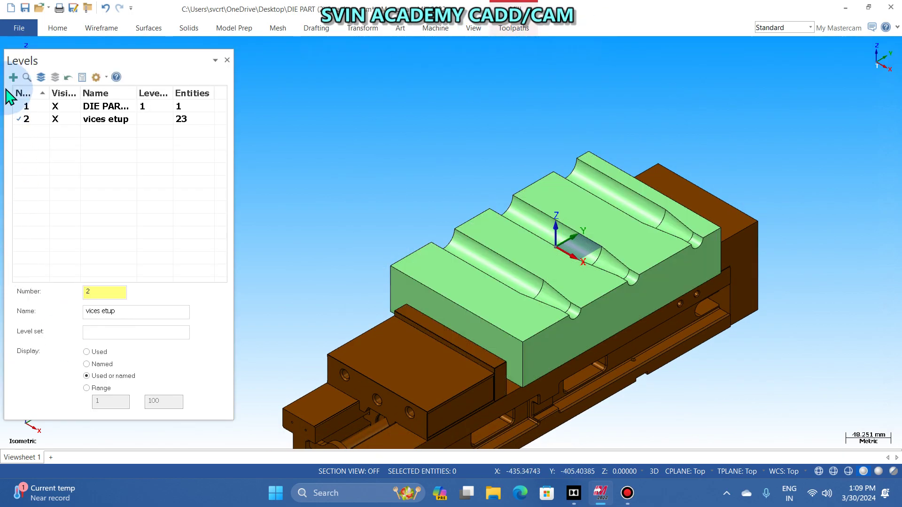
{"action": "left_click", "coordinate": [13, 77]}
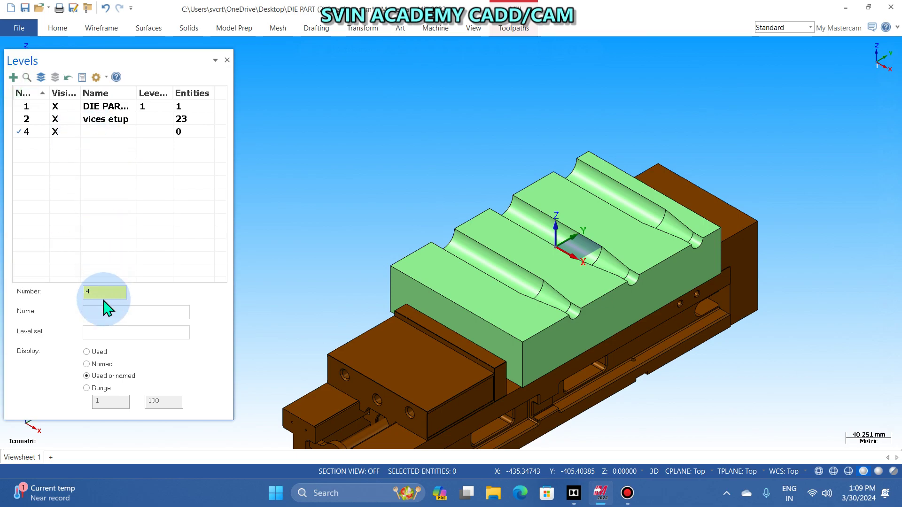
{"action": "key", "text": "BackSpace"}
{"action": "type", "text": "3"}
{"action": "key", "text": "Return"}
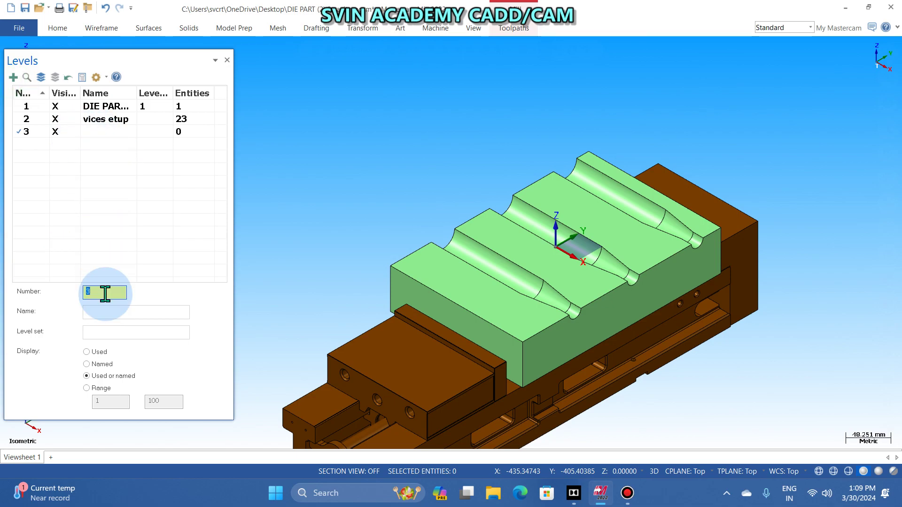
{"action": "left_click", "coordinate": [102, 133]}
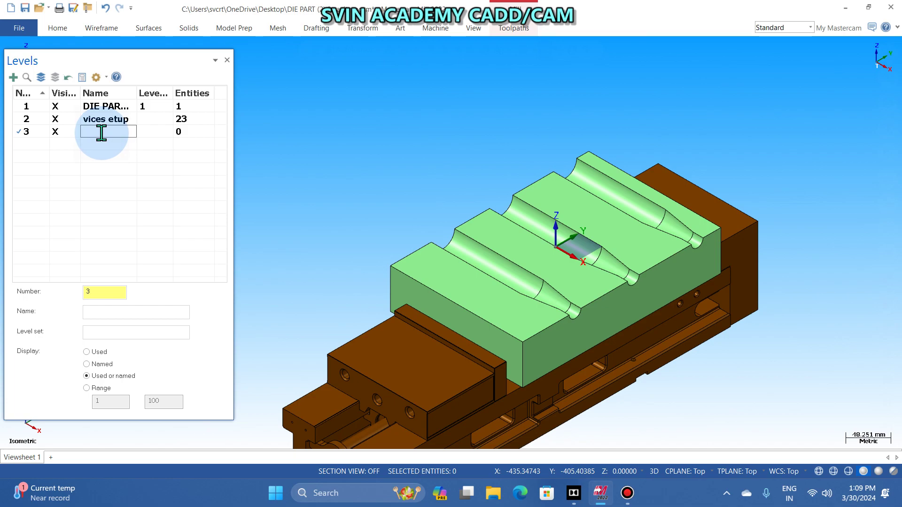
{"action": "type", "text": "3 ca"}
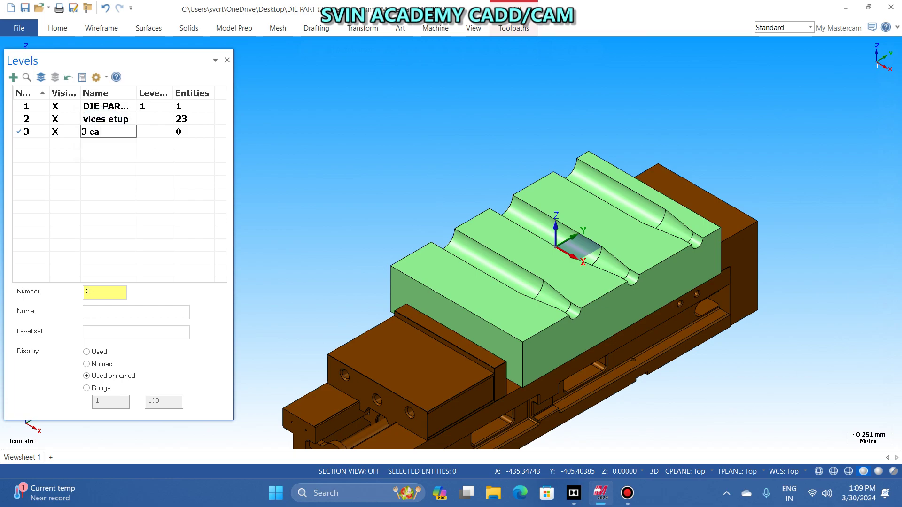
{"action": "type", "text": "vity surface"}
{"action": "left_click", "coordinate": [102, 132]}
{"action": "type", "text": "s"}
- Assign level set 2 to the "vices etup" level and level set 3 to the "3 cavity surfaces" level
{"action": "left_click", "coordinate": [148, 119]}
{"action": "type", "text": "2"}
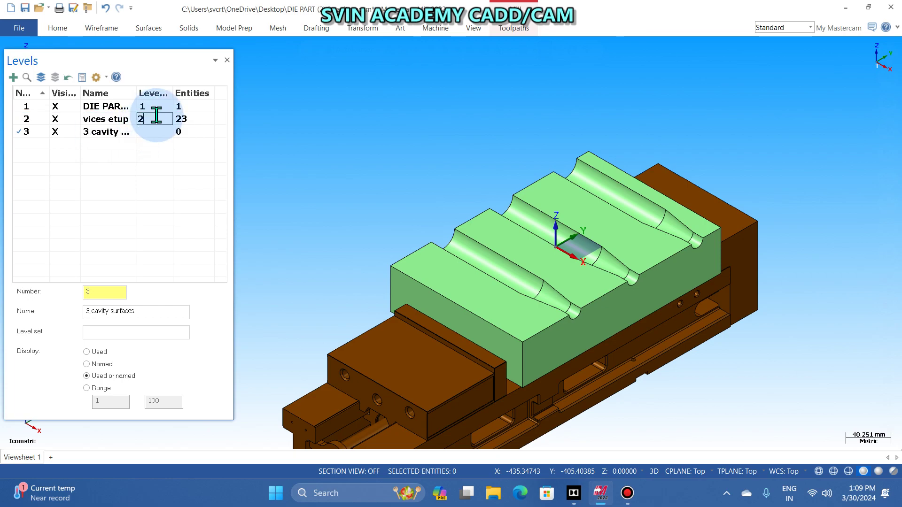
{"action": "left_click", "coordinate": [154, 133]}
{"action": "left_click", "coordinate": [154, 133]}
{"action": "type", "text": "3"}
{"action": "key", "text": "Return"}
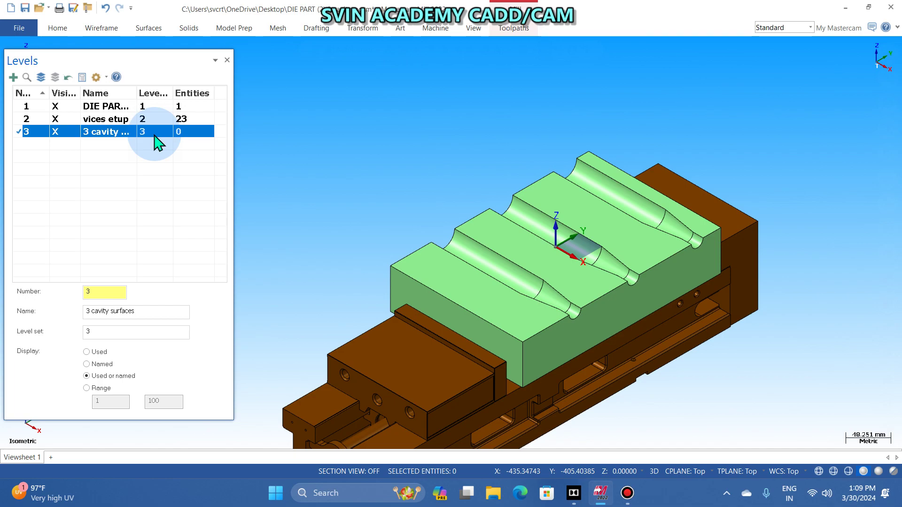
- Create surfaces from all faces of the die block's three cavities on level 3, keeping the original solid
{"action": "scroll", "coordinate": [441, 143], "scroll_direction": "down", "scroll_amount": 1}
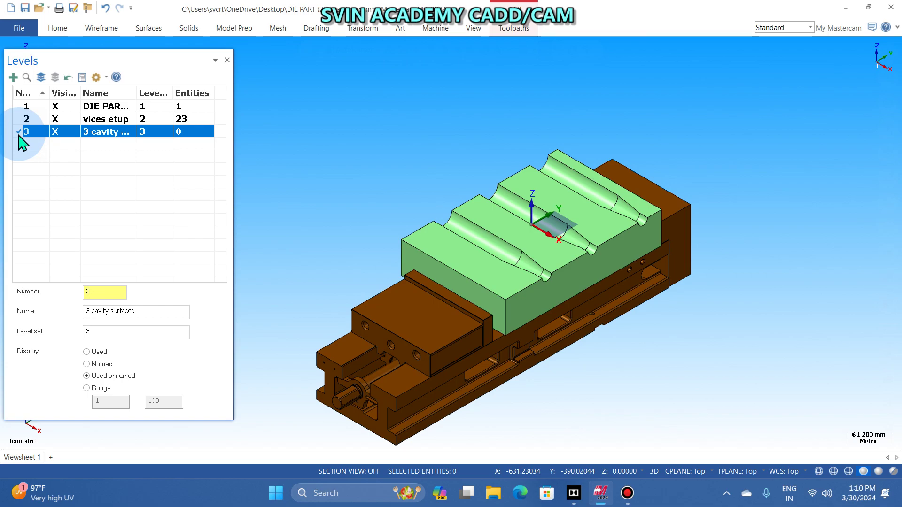
{"action": "scroll", "coordinate": [396, 215], "scroll_direction": "up", "scroll_amount": 2}
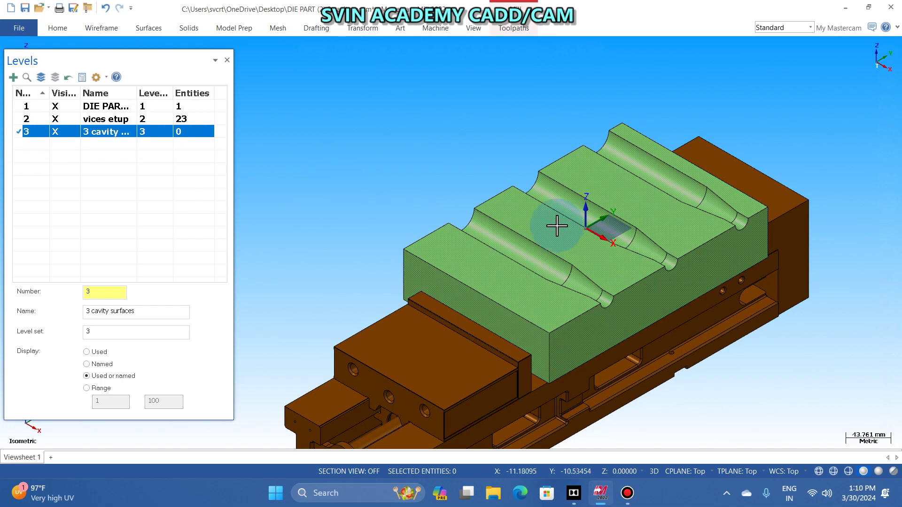
{"action": "scroll", "coordinate": [556, 225], "scroll_direction": "down", "scroll_amount": 1}
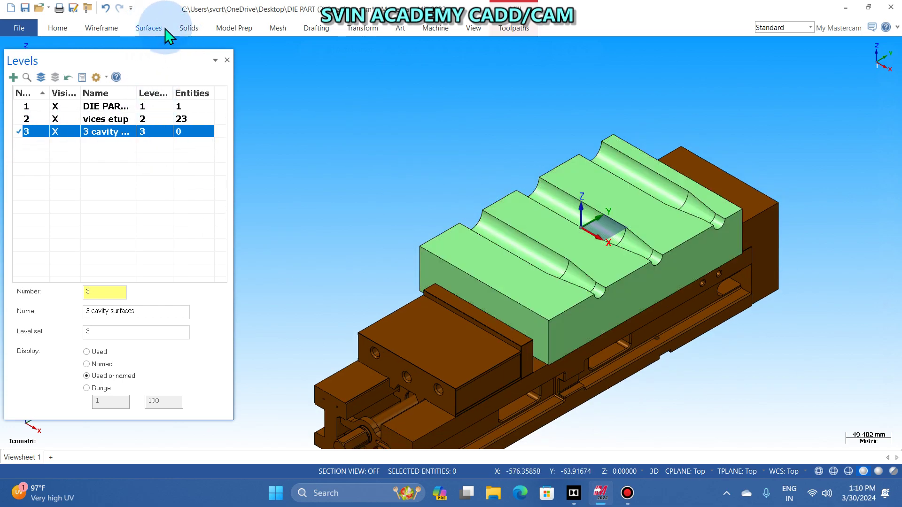
{"action": "left_click", "coordinate": [149, 28]}
{"action": "left_click", "coordinate": [115, 61]}
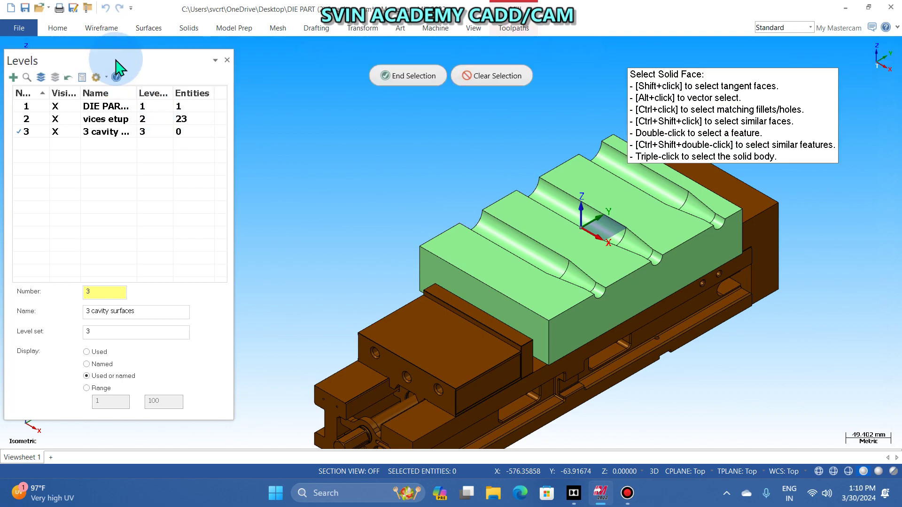
{"action": "scroll", "coordinate": [590, 245], "scroll_direction": "up", "scroll_amount": 3}
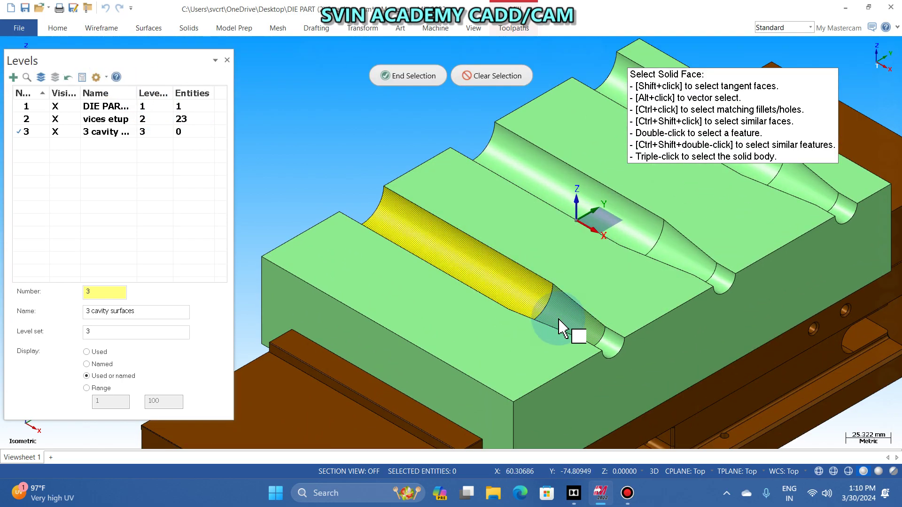
{"action": "scroll", "coordinate": [432, 201], "scroll_direction": "down", "scroll_amount": 2}
{"action": "left_click", "coordinate": [489, 195]}
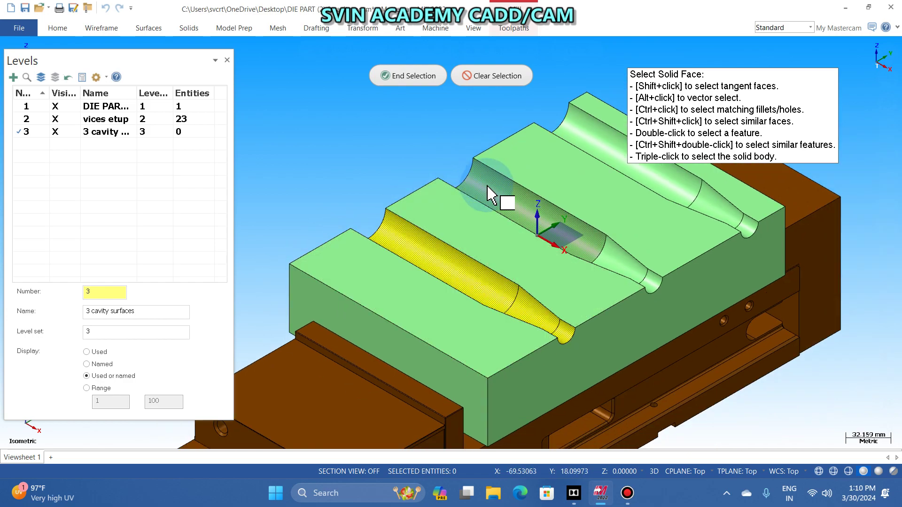
{"action": "left_click", "coordinate": [611, 266]}
{"action": "scroll", "coordinate": [441, 298], "scroll_direction": "down", "scroll_amount": 2}
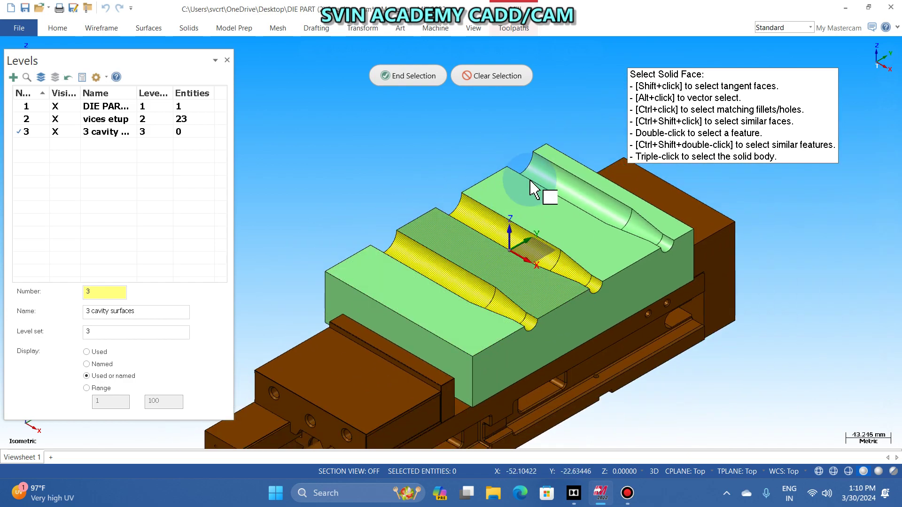
{"action": "left_click", "coordinate": [559, 190]}
{"action": "left_click", "coordinate": [651, 237]}
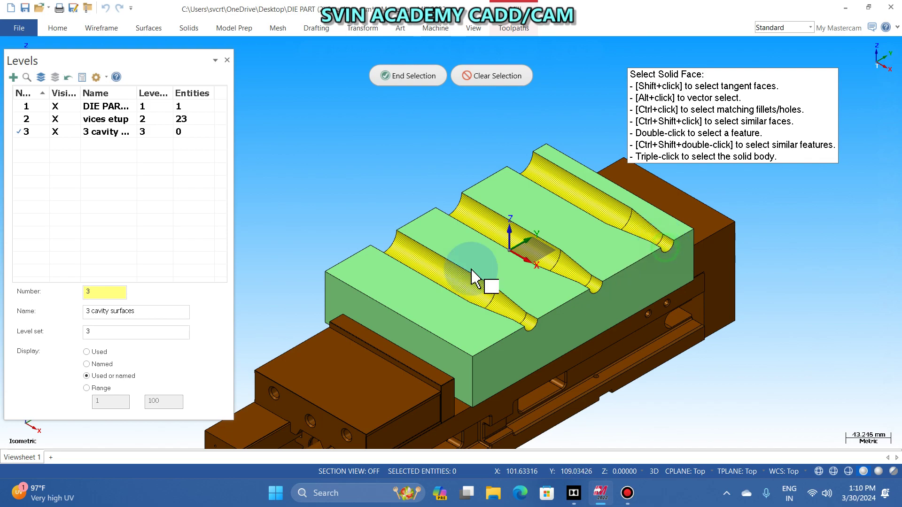
{"action": "left_click", "coordinate": [422, 81]}
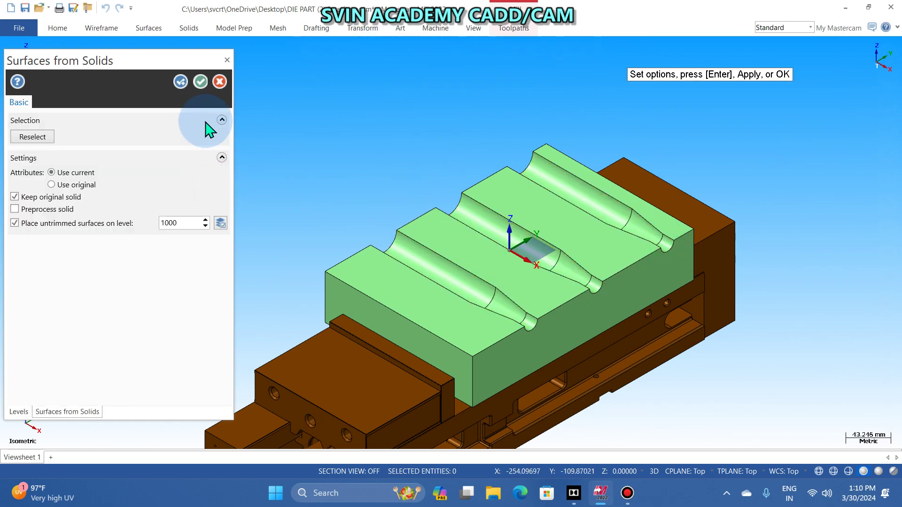
{"action": "left_click", "coordinate": [199, 82]}
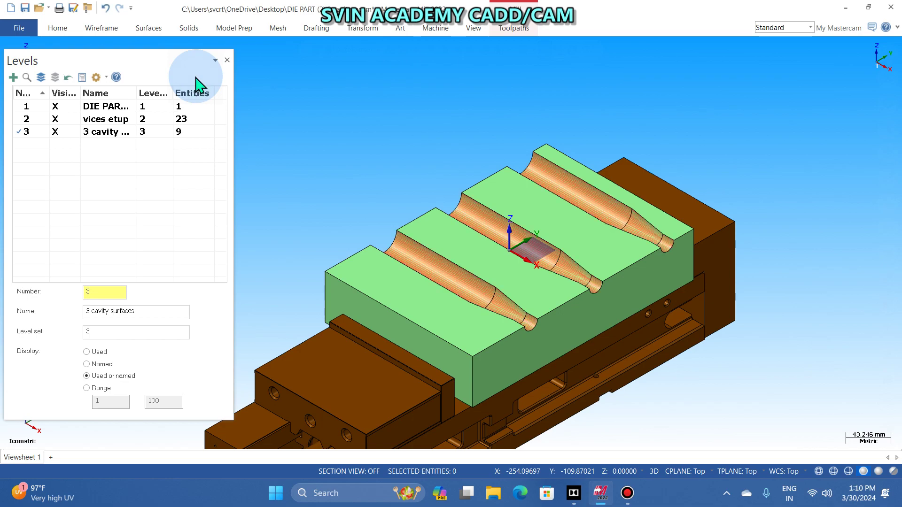
- Hide the die part and vise levels and inspect the three cavity surfaces, returning to the isometric view
{"action": "scroll", "coordinate": [447, 137], "scroll_direction": "down", "scroll_amount": 1}
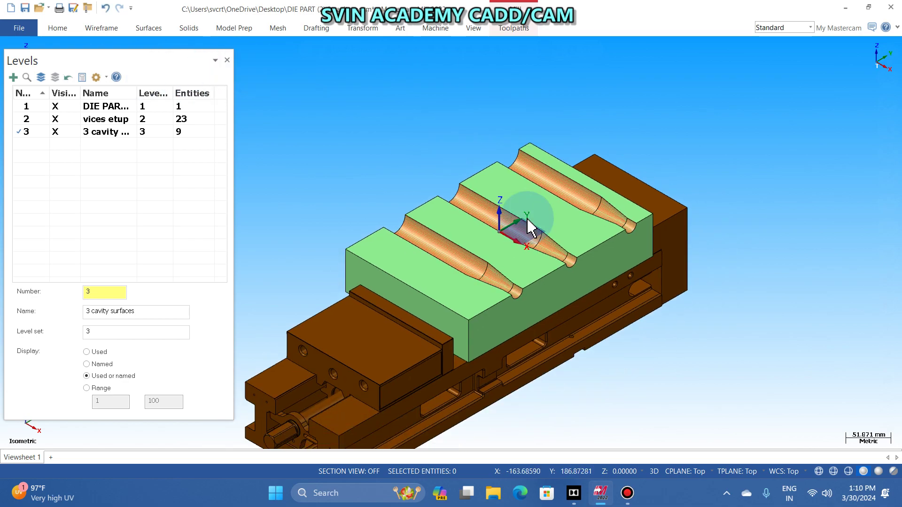
{"action": "left_click", "coordinate": [61, 106]}
{"action": "left_click", "coordinate": [61, 117]}
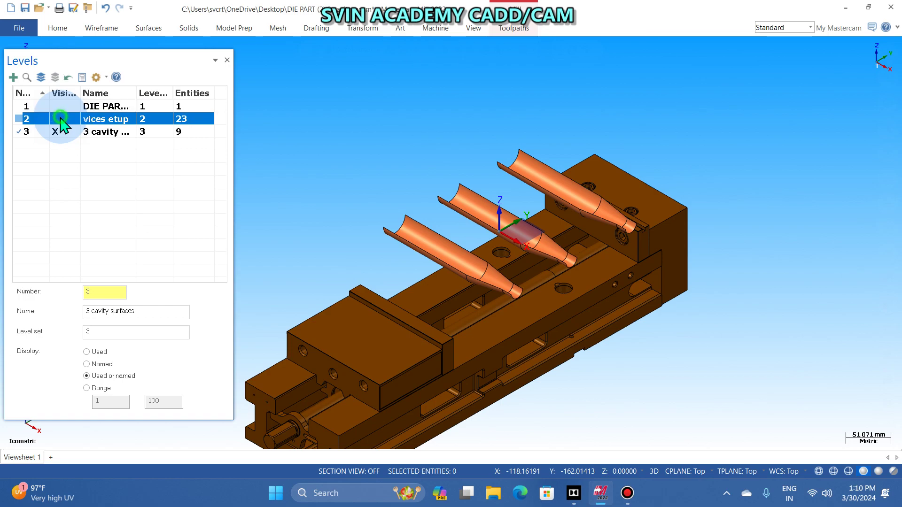
{"action": "scroll", "coordinate": [429, 173], "scroll_direction": "up", "scroll_amount": 3}
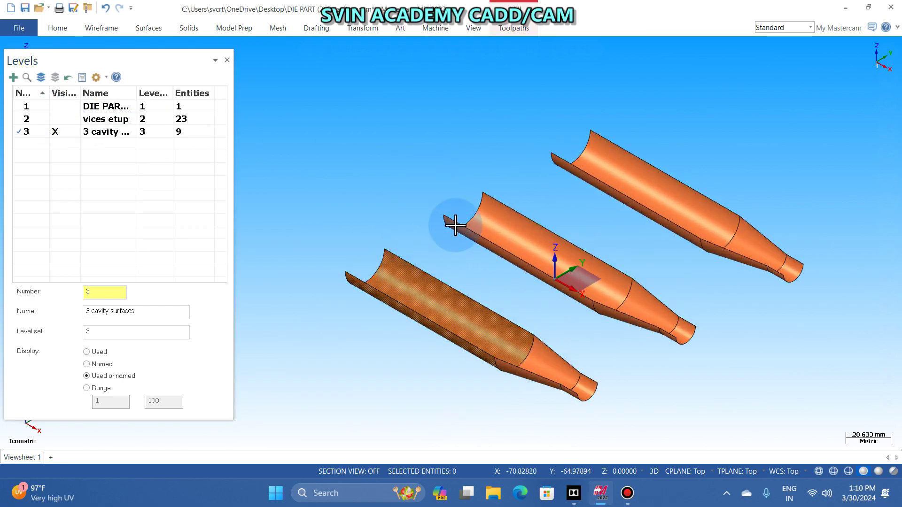
{"action": "middle_click_drag", "start_coordinate": [455, 226], "coordinate": [634, 226]}
{"action": "right_click", "coordinate": [535, 90]}
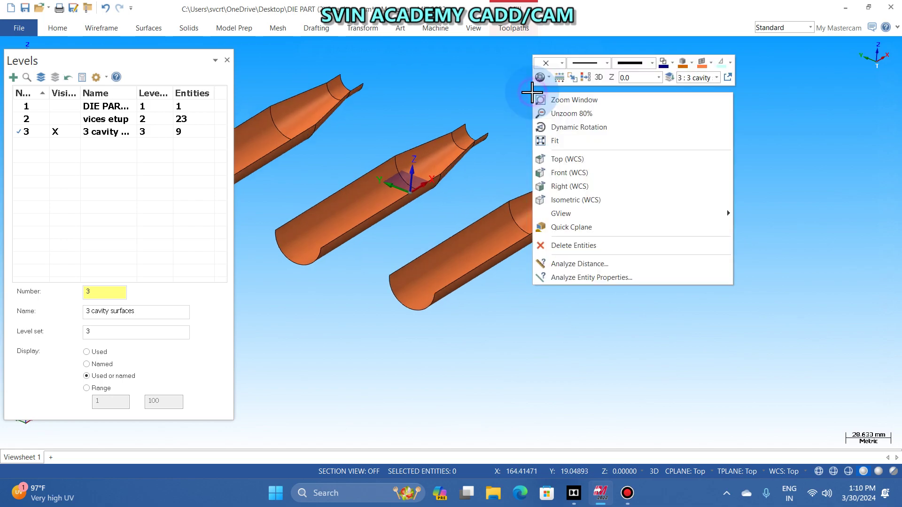
{"action": "left_click", "coordinate": [610, 201]}
- Create single-edge curves along both long straight edges of the front cavity's cylindrical body surface
{"action": "left_click", "coordinate": [113, 33]}
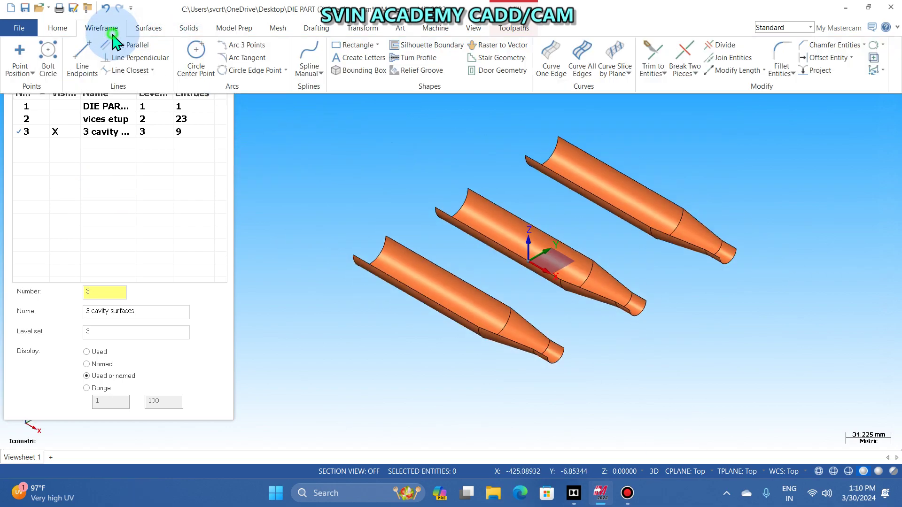
{"action": "left_click", "coordinate": [551, 58]}
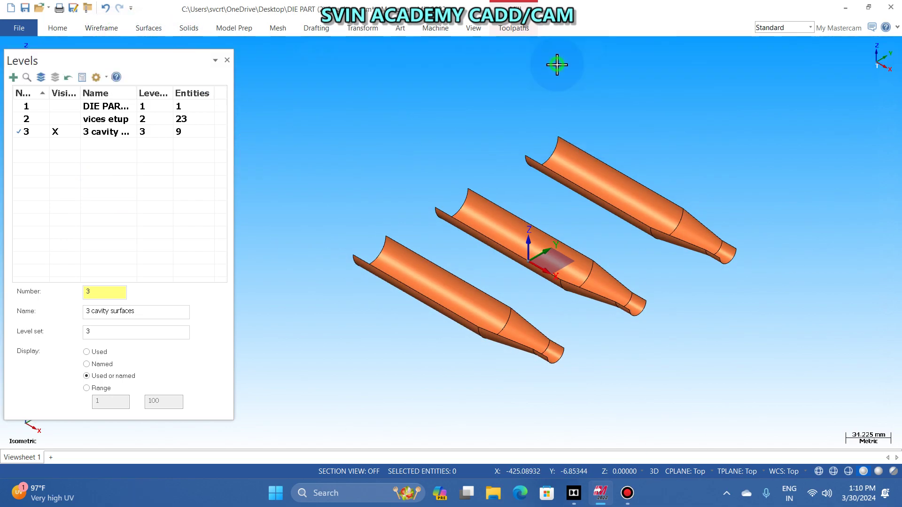
{"action": "left_click", "coordinate": [433, 288]}
{"action": "left_click", "coordinate": [452, 278]}
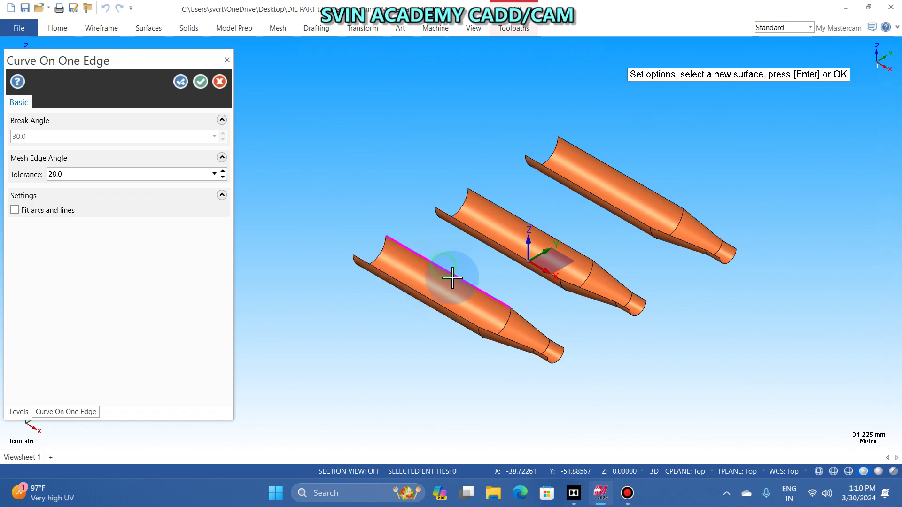
{"action": "left_click", "coordinate": [452, 279]}
{"action": "left_click", "coordinate": [429, 303]}
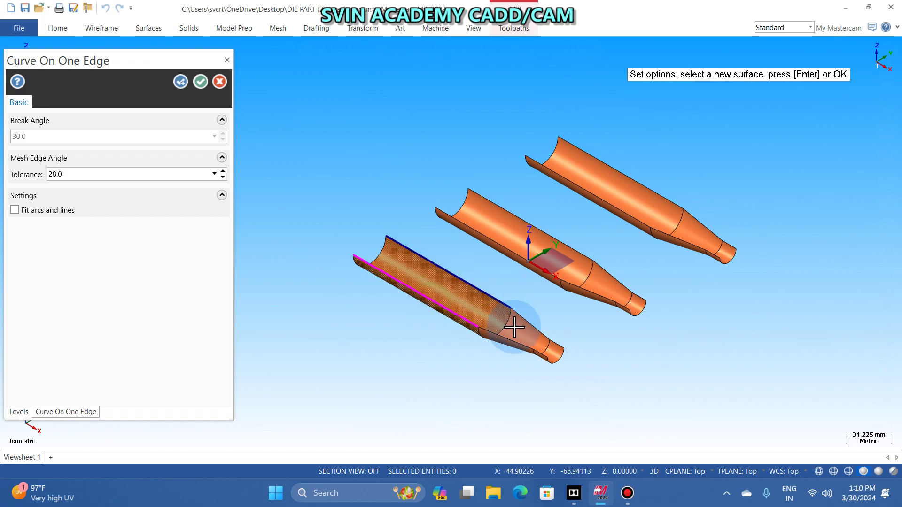
- Add edge curves along both sides of the front cavity's tapered and neck surfaces
{"action": "left_click", "coordinate": [514, 327]}
{"action": "left_click", "coordinate": [523, 339]}
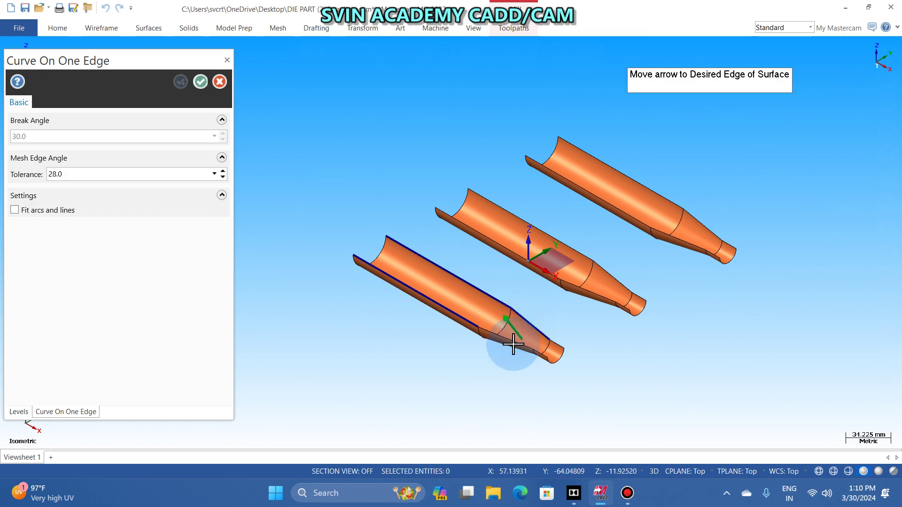
{"action": "left_click", "coordinate": [545, 347]}
{"action": "left_click", "coordinate": [558, 347]}
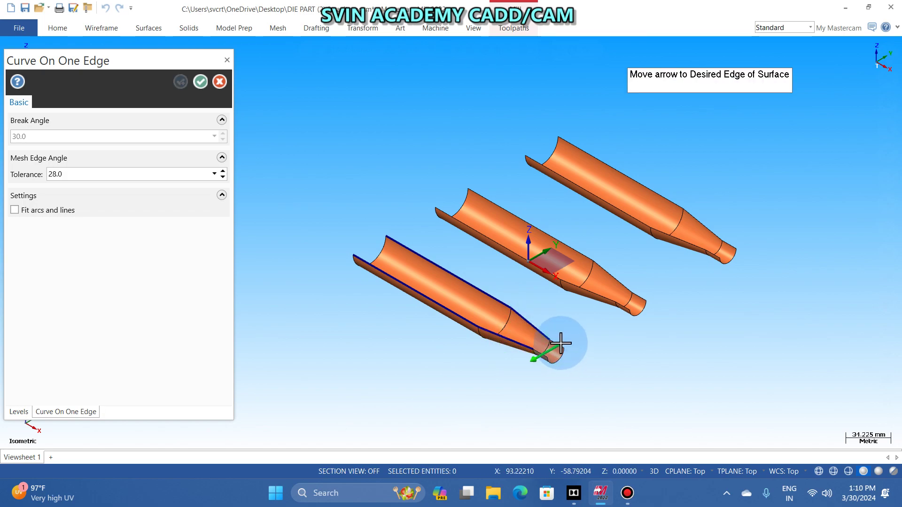
{"action": "left_click", "coordinate": [557, 346]}
{"action": "left_click", "coordinate": [547, 356]}
{"action": "left_click", "coordinate": [543, 357]}
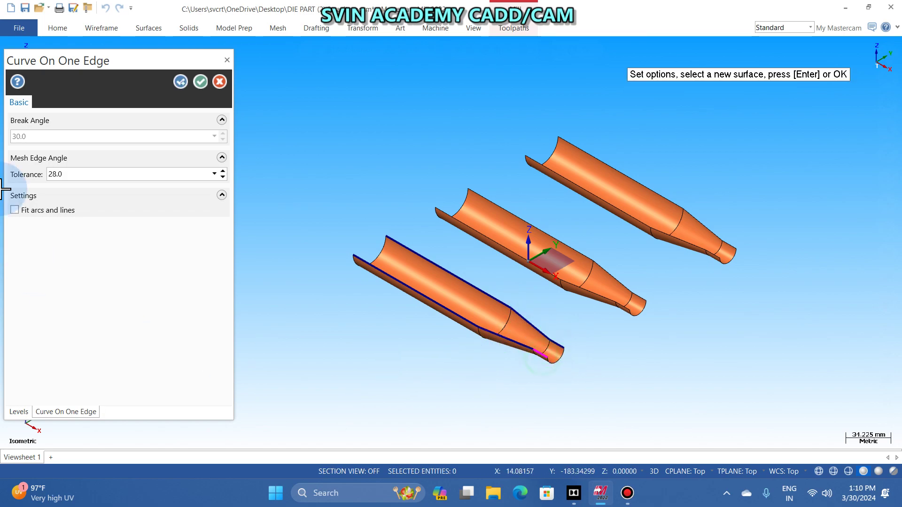
{"action": "left_click", "coordinate": [200, 83]}
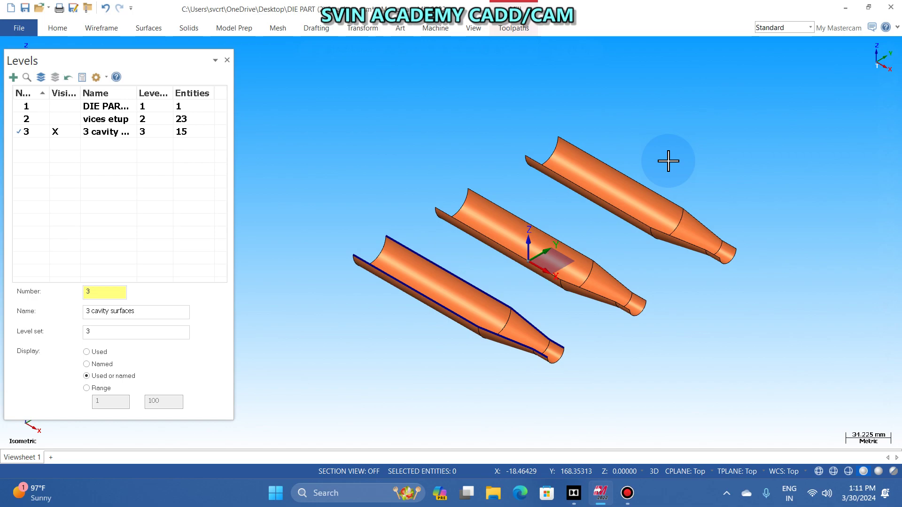
- Examine the front cavity's edge curves against the temporarily shown die part from the top and isometric views
{"action": "scroll", "coordinate": [497, 171], "scroll_direction": "down", "scroll_amount": 1}
{"action": "scroll", "coordinate": [681, 177], "scroll_direction": "up", "scroll_amount": 2}
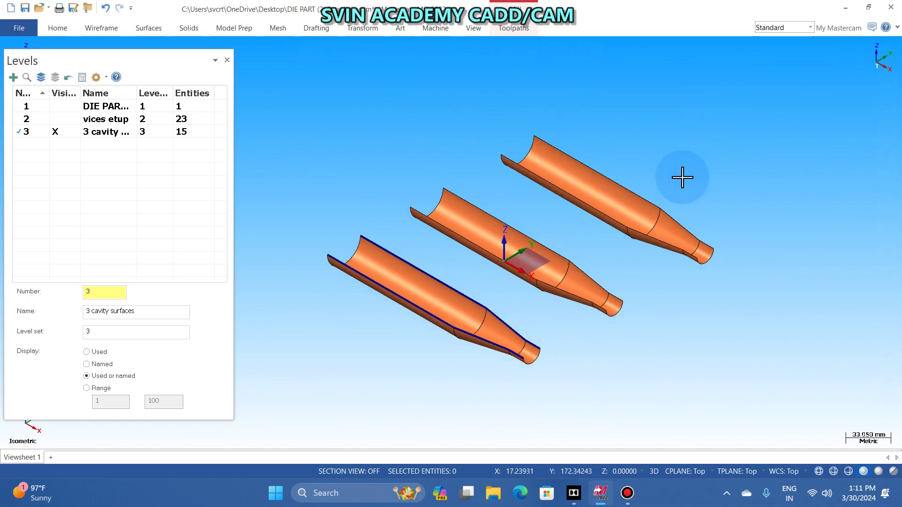
{"action": "scroll", "coordinate": [509, 161], "scroll_direction": "down", "scroll_amount": 1}
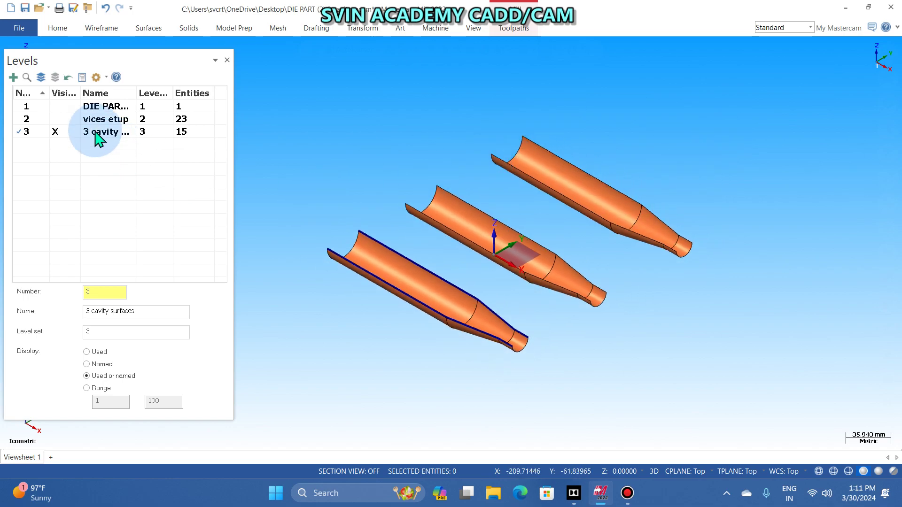
{"action": "left_click", "coordinate": [55, 106]}
{"action": "middle_click_drag", "start_coordinate": [427, 235], "coordinate": [541, 75]}
{"action": "right_click", "coordinate": [310, 148]}
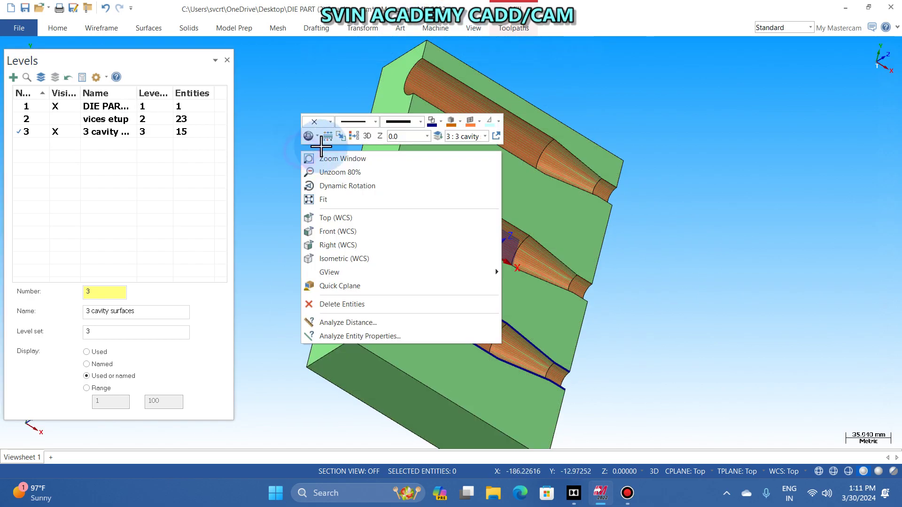
{"action": "left_click", "coordinate": [359, 217]}
{"action": "scroll", "coordinate": [420, 324], "scroll_direction": "up", "scroll_amount": 1}
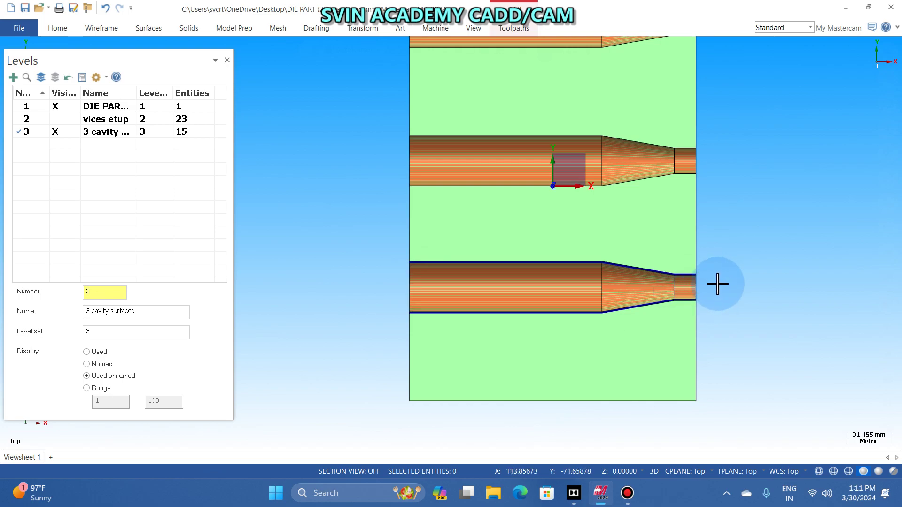
{"action": "right_click", "coordinate": [280, 168]}
{"action": "left_click", "coordinate": [335, 274]}
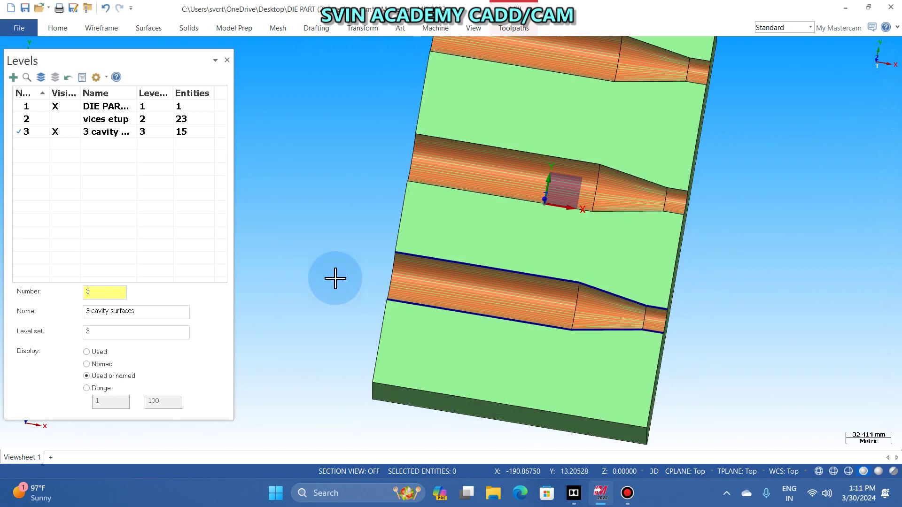
{"action": "scroll", "coordinate": [748, 83], "scroll_direction": "down", "scroll_amount": 2}
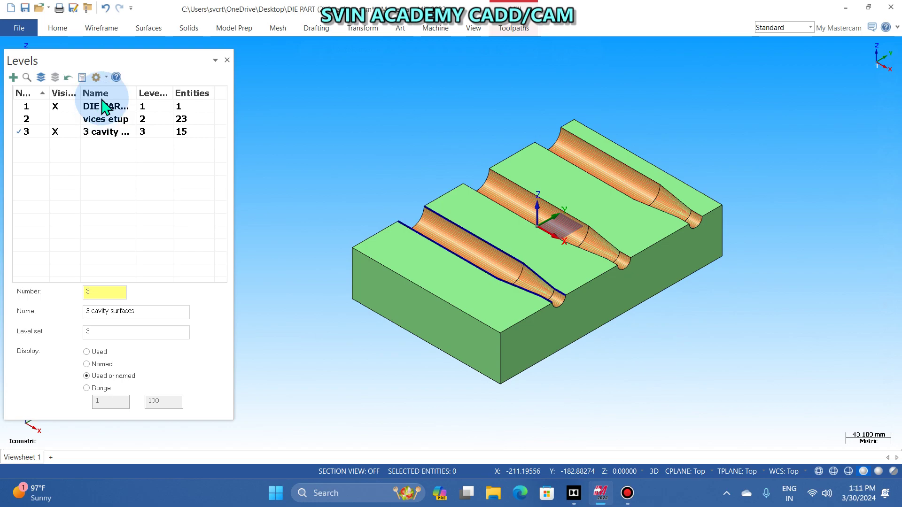
{"action": "left_click", "coordinate": [55, 106]}
- Extend the front cavity's neck surface by 15 mm from its outer end edge with the non-linear style
{"action": "left_click", "coordinate": [101, 28]}
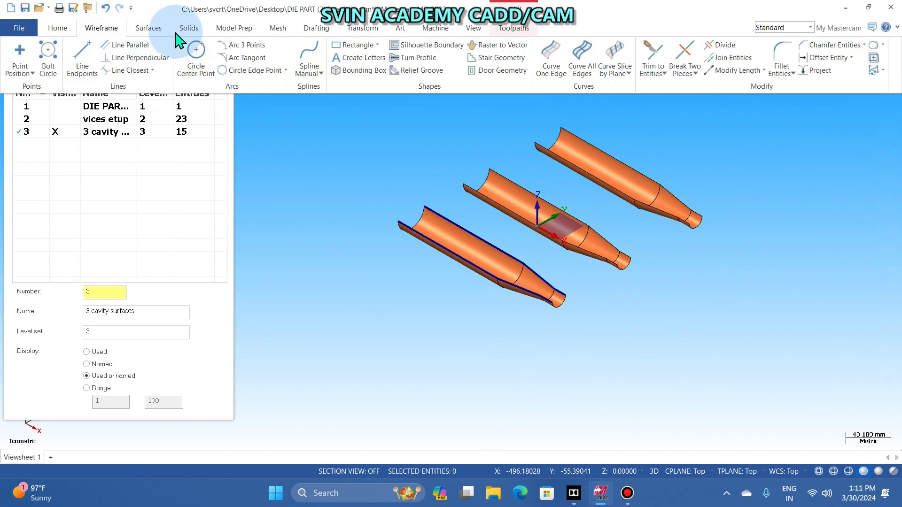
{"action": "left_click", "coordinate": [148, 29]}
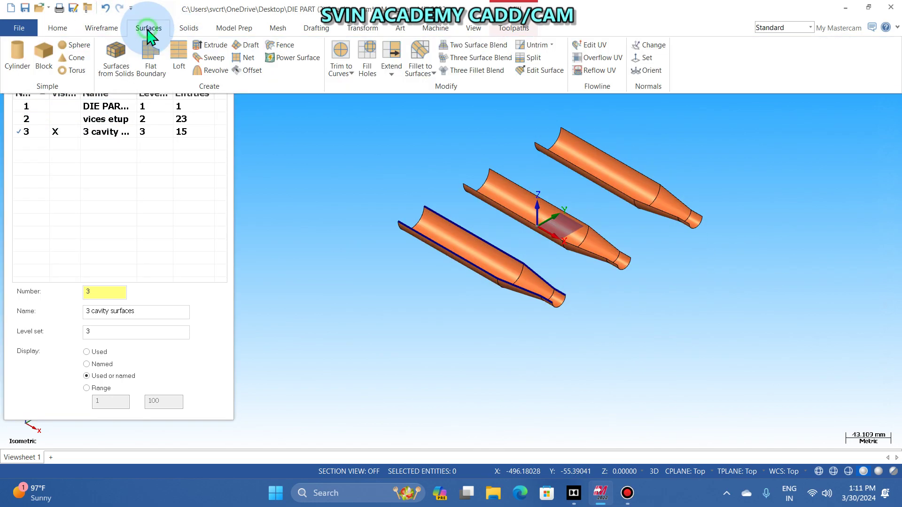
{"action": "left_click", "coordinate": [392, 54]}
{"action": "scroll", "coordinate": [621, 304], "scroll_direction": "up", "scroll_amount": 5}
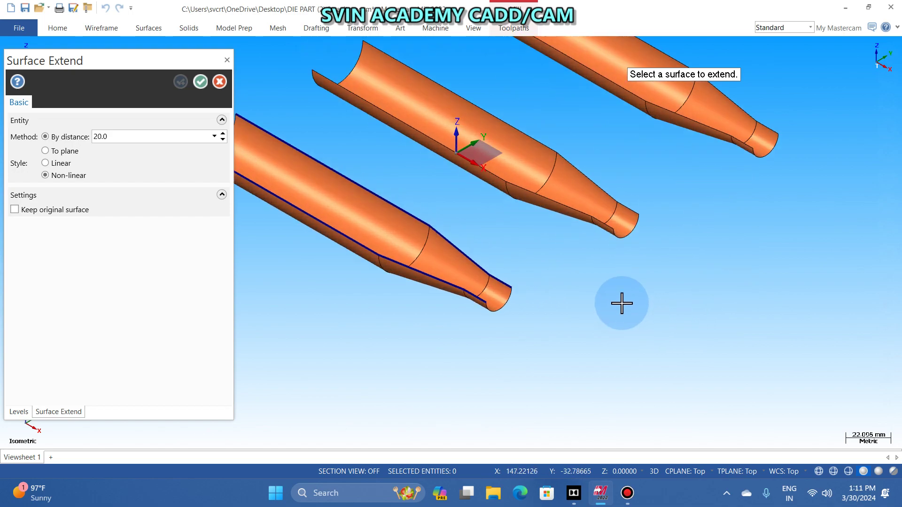
{"action": "left_click", "coordinate": [134, 139]}
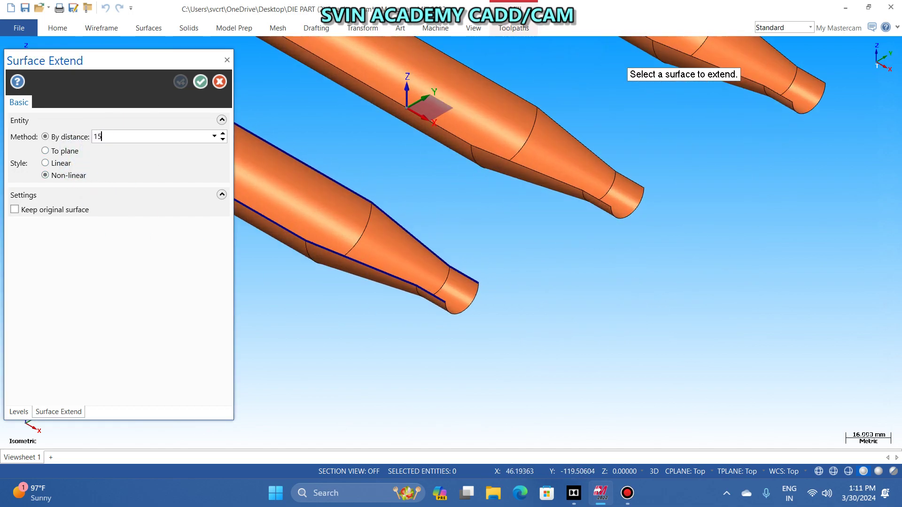
{"action": "left_click", "coordinate": [466, 297]}
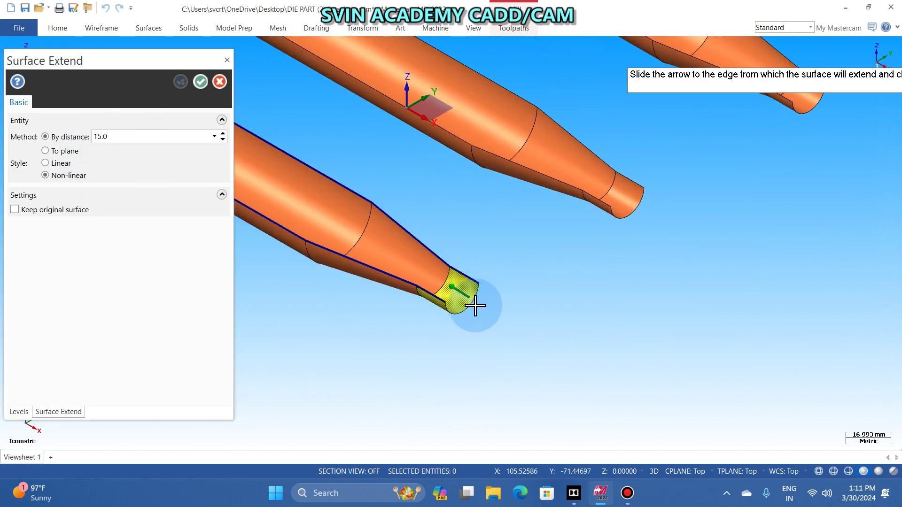
{"action": "left_click", "coordinate": [478, 301]}
{"action": "scroll", "coordinate": [700, 388], "scroll_direction": "down", "scroll_amount": 2}
{"action": "scroll", "coordinate": [488, 247], "scroll_direction": "down", "scroll_amount": 3}
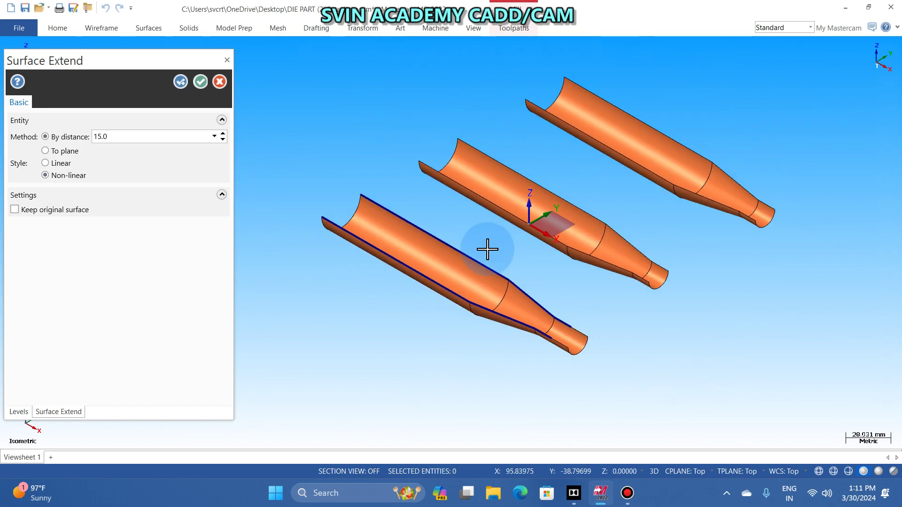
- Extend the front cavity's cylindrical body surface by 15 mm from its open end edge with the non-linear style
{"action": "scroll", "coordinate": [368, 176], "scroll_direction": "up", "scroll_amount": 2}
{"action": "scroll", "coordinate": [369, 176], "scroll_direction": "up", "scroll_amount": 2}
{"action": "left_click", "coordinate": [344, 222]}
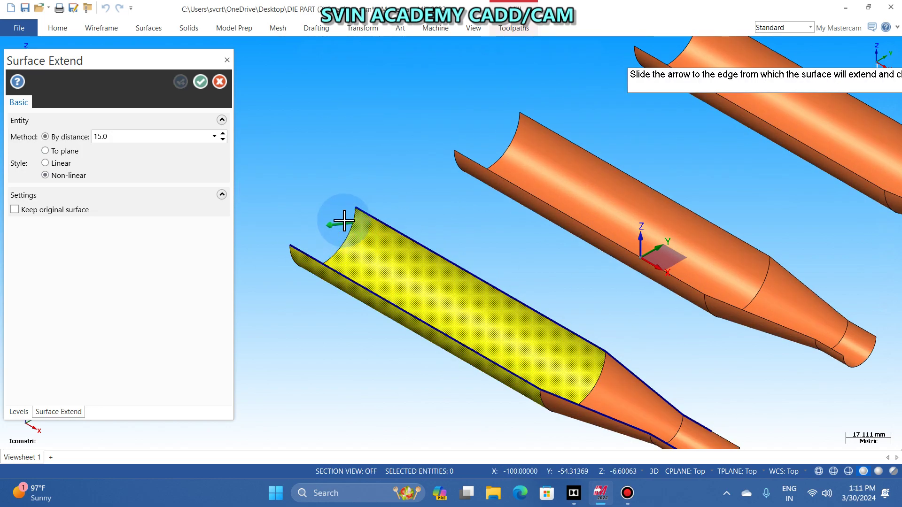
{"action": "left_click", "coordinate": [343, 221]}
{"action": "left_click", "coordinate": [209, 81]}
{"action": "scroll", "coordinate": [417, 125], "scroll_direction": "down", "scroll_amount": 3}
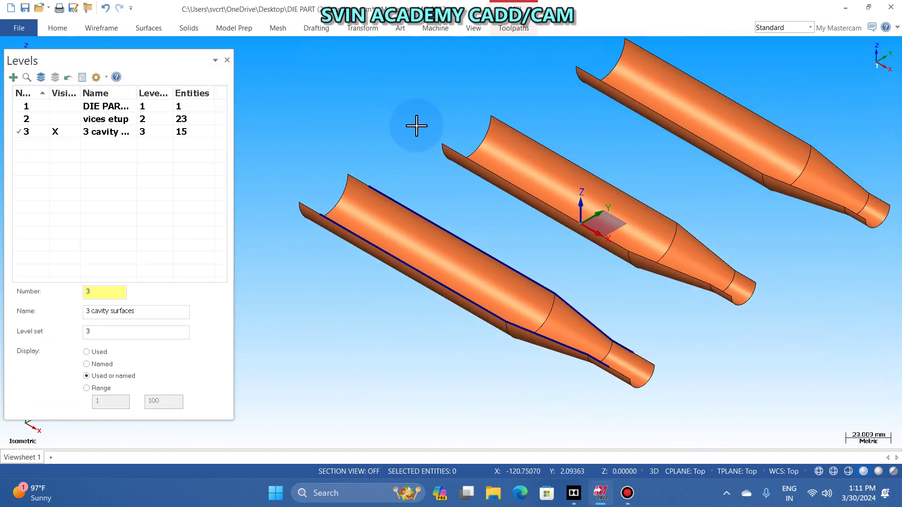
- Create single-edge curves along the rear side of the front cavity's extended neck and around its joint with the taper
{"action": "left_click", "coordinate": [102, 28]}
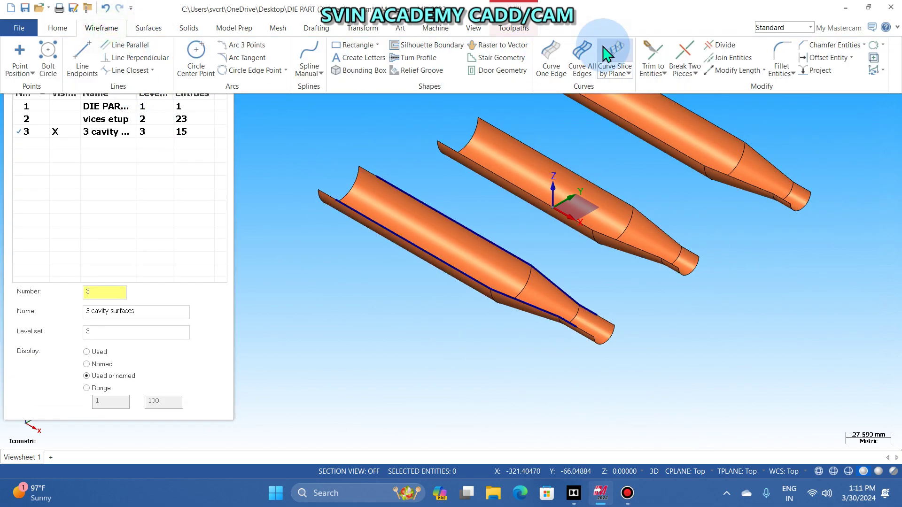
{"action": "left_click", "coordinate": [603, 61]}
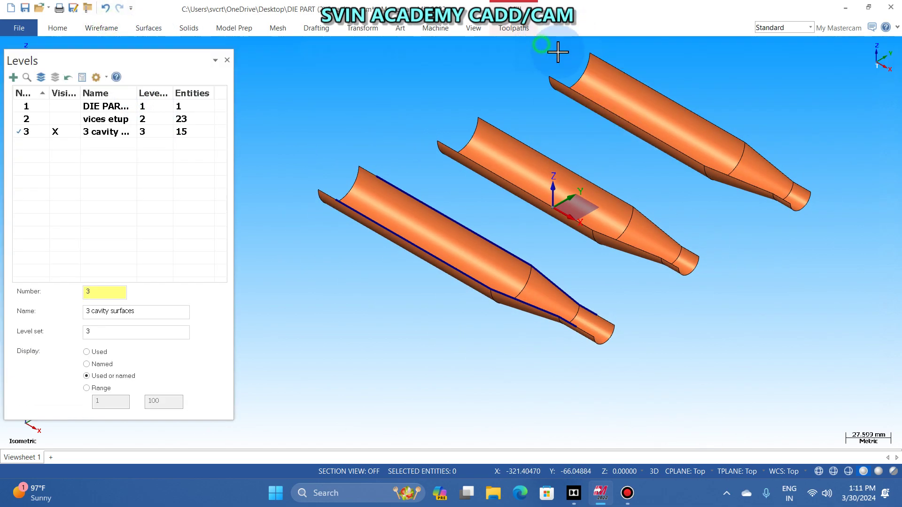
{"action": "left_click", "coordinate": [615, 319]}
{"action": "left_click", "coordinate": [584, 332]}
{"action": "left_click", "coordinate": [584, 331]}
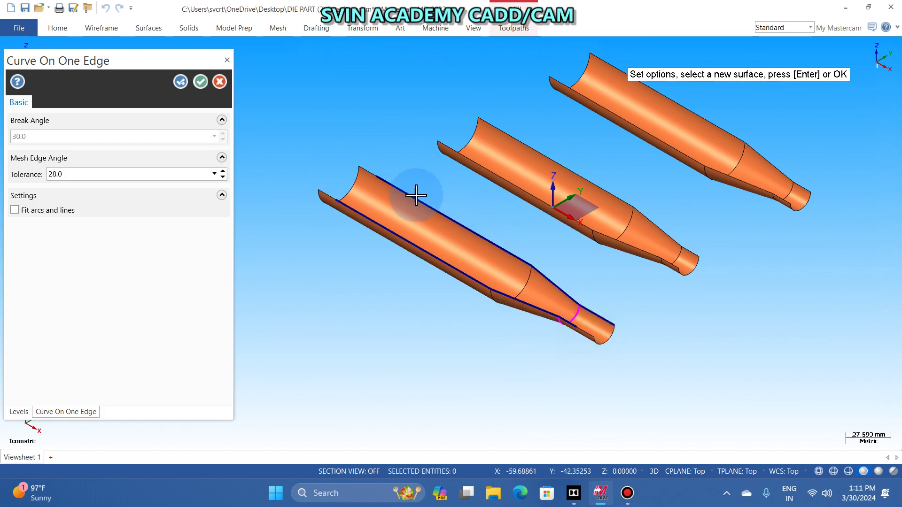
- Add single-edge curves along the rear long edge of the front cavity's body and around its open end
{"action": "left_click", "coordinate": [368, 195]}
{"action": "left_click", "coordinate": [370, 168]}
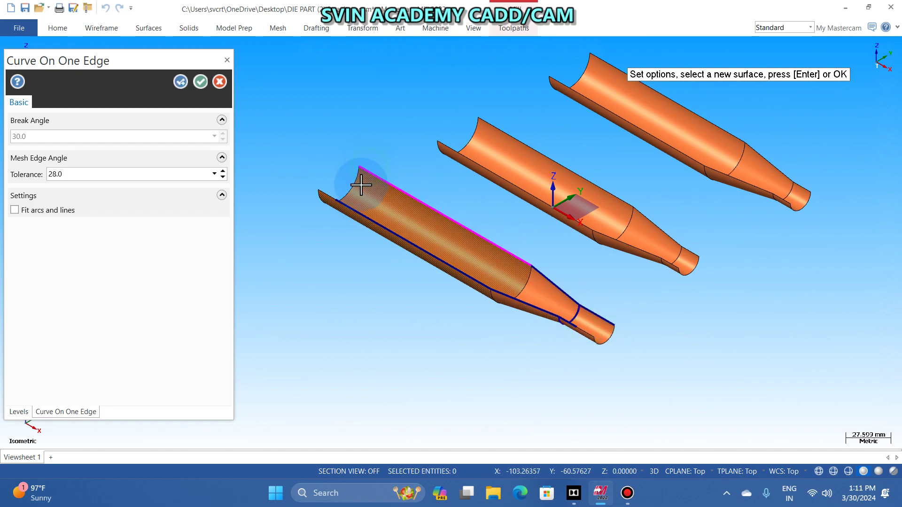
{"action": "left_click", "coordinate": [326, 193]}
{"action": "left_click", "coordinate": [321, 192]}
- Add an edge curve along the front side of the front cavity's extended neck and finish the curve command
{"action": "scroll", "coordinate": [630, 282], "scroll_direction": "up", "scroll_amount": 4}
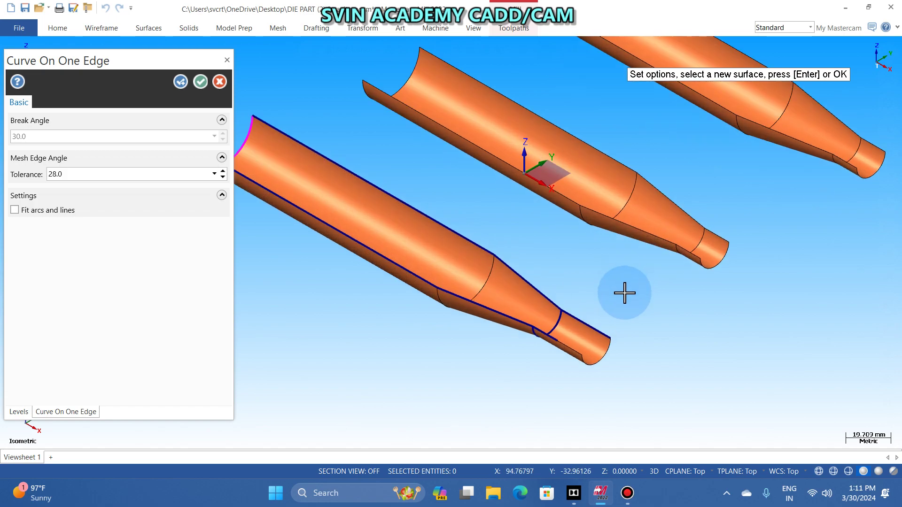
{"action": "left_click", "coordinate": [558, 371]}
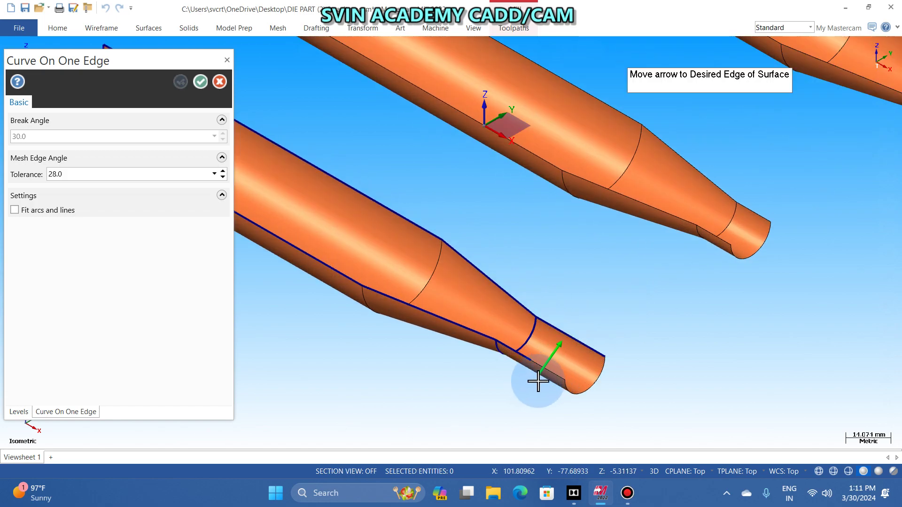
{"action": "left_click", "coordinate": [540, 381]}
{"action": "middle_click_drag", "start_coordinate": [624, 378], "coordinate": [393, 232]}
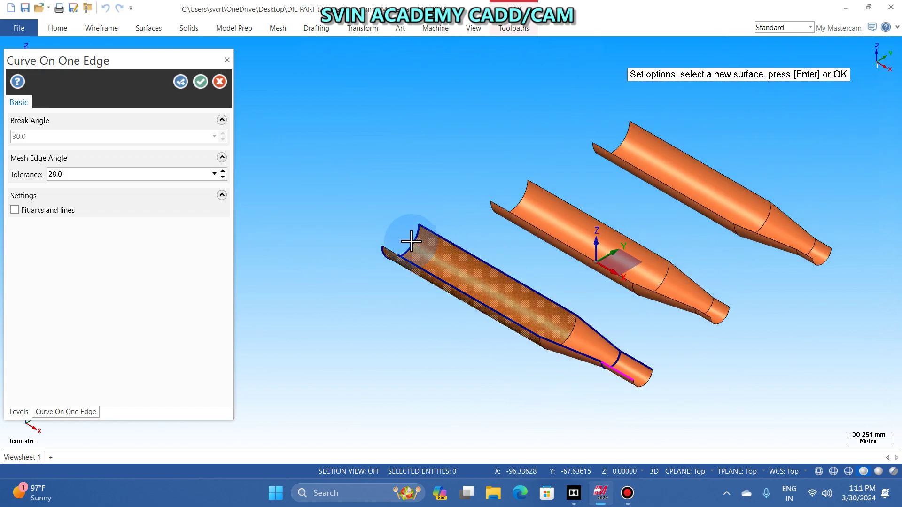
{"action": "scroll", "coordinate": [394, 232], "scroll_direction": "up", "scroll_amount": 2}
{"action": "scroll", "coordinate": [395, 231], "scroll_direction": "down", "scroll_amount": 2}
{"action": "key", "text": "Return"}
{"action": "scroll", "coordinate": [360, 179], "scroll_direction": "down", "scroll_amount": 3}
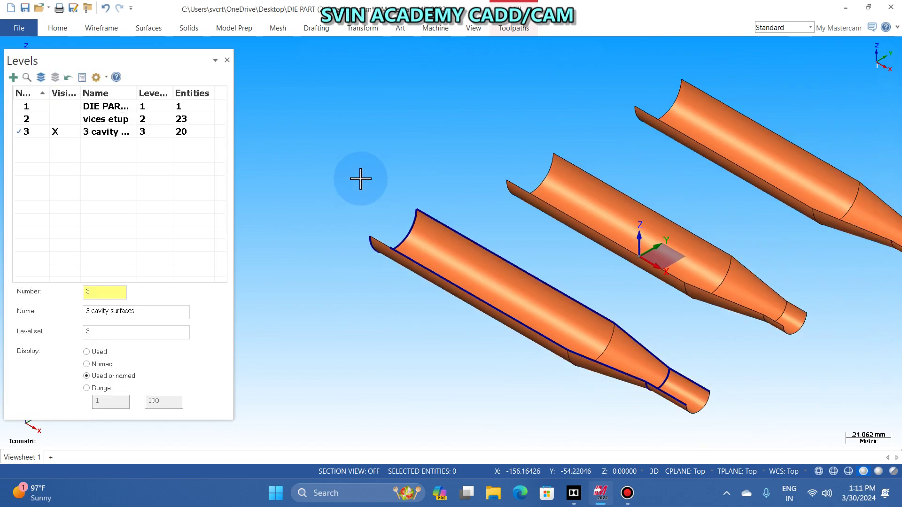
- Select all wireframe curves on the front cavity and delete them
{"action": "scroll", "coordinate": [360, 179], "scroll_direction": "up", "scroll_amount": 1}
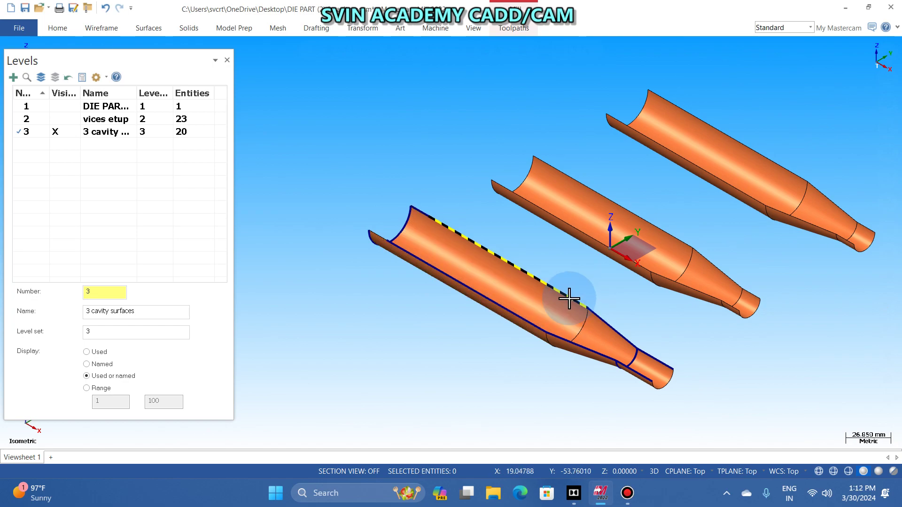
{"action": "scroll", "coordinate": [454, 190], "scroll_direction": "down", "scroll_amount": 1}
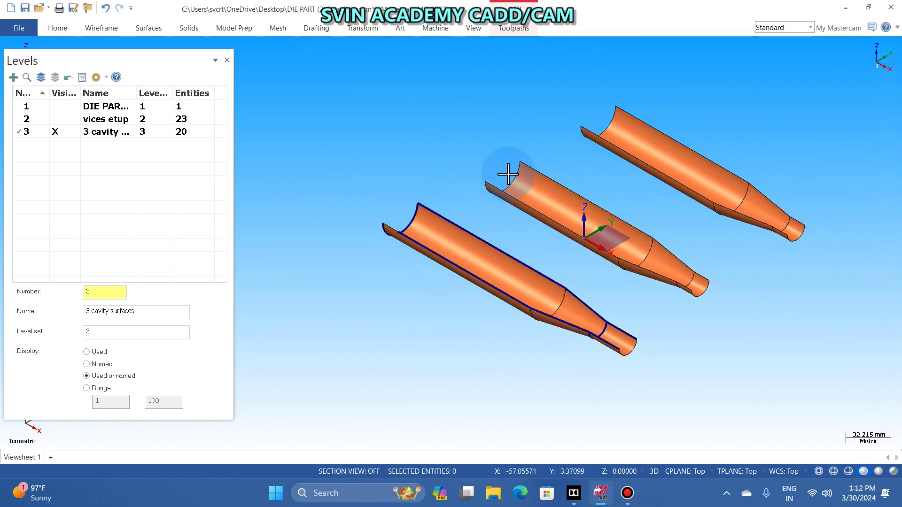
{"action": "mouse_move", "coordinate": [894, 232]}
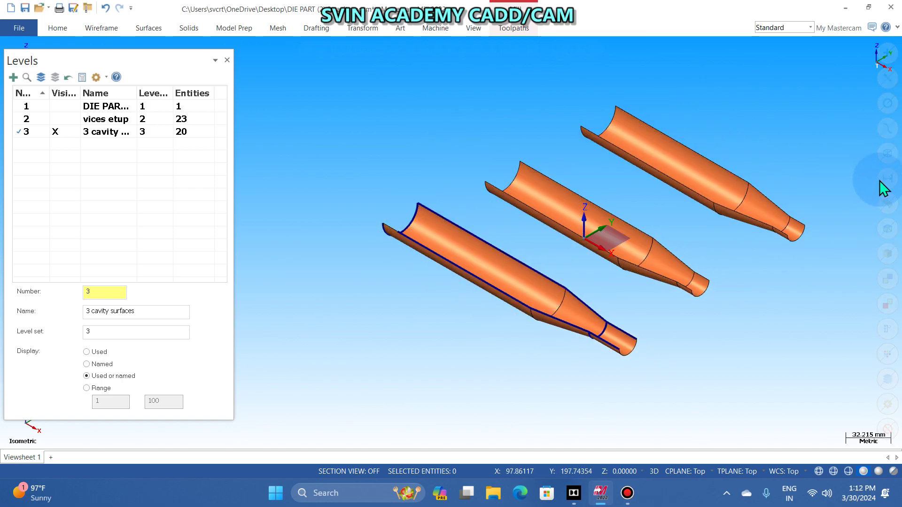
{"action": "left_click", "coordinate": [887, 155]}
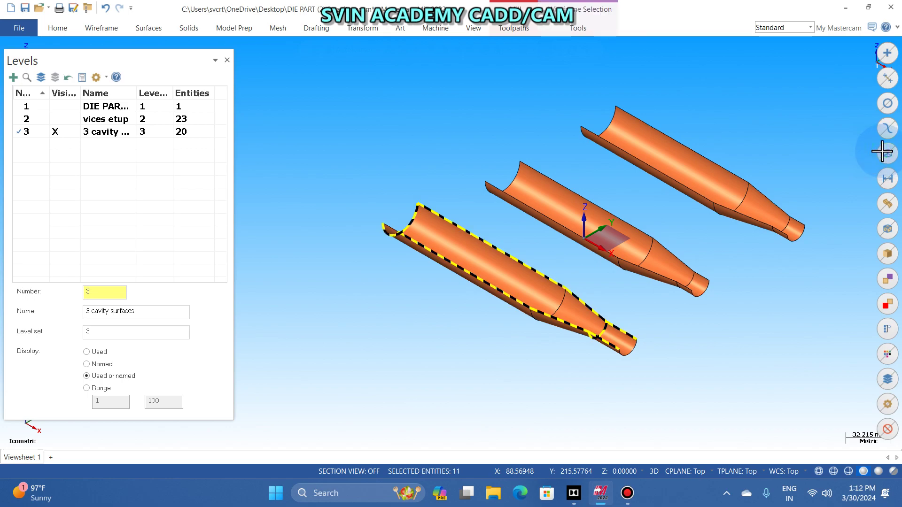
{"action": "key", "text": "Delete"}
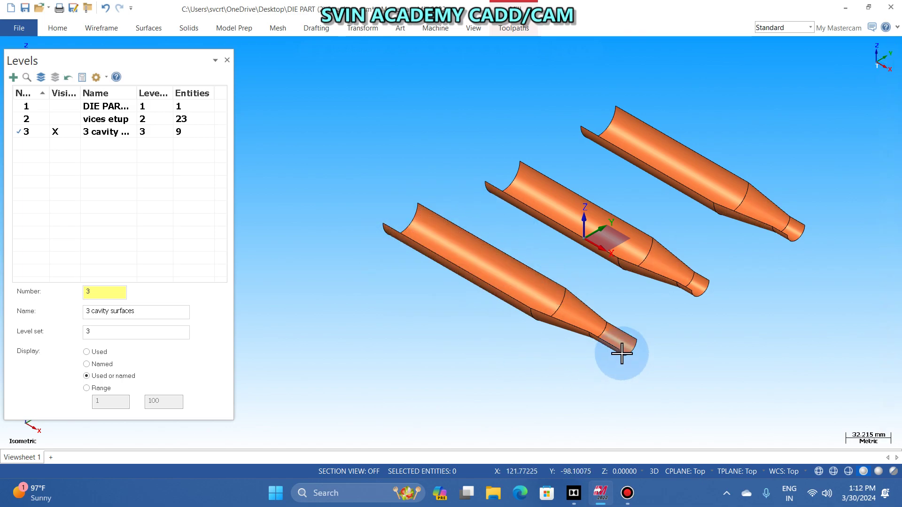
- Create single-edge curves along the rear side edges of the front cavity's body, taper and neck surfaces
{"action": "left_click", "coordinate": [99, 27]}
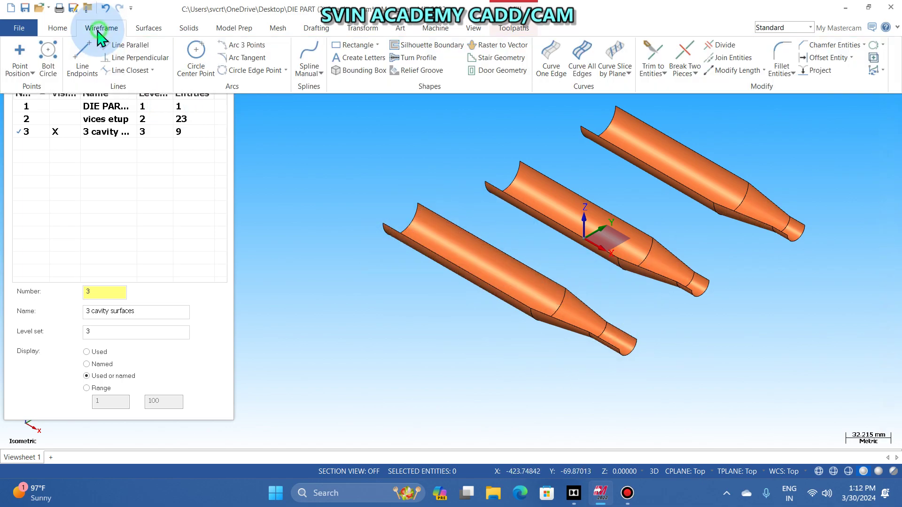
{"action": "left_click", "coordinate": [548, 63]}
{"action": "left_click", "coordinate": [466, 252]}
{"action": "left_click", "coordinate": [479, 228]}
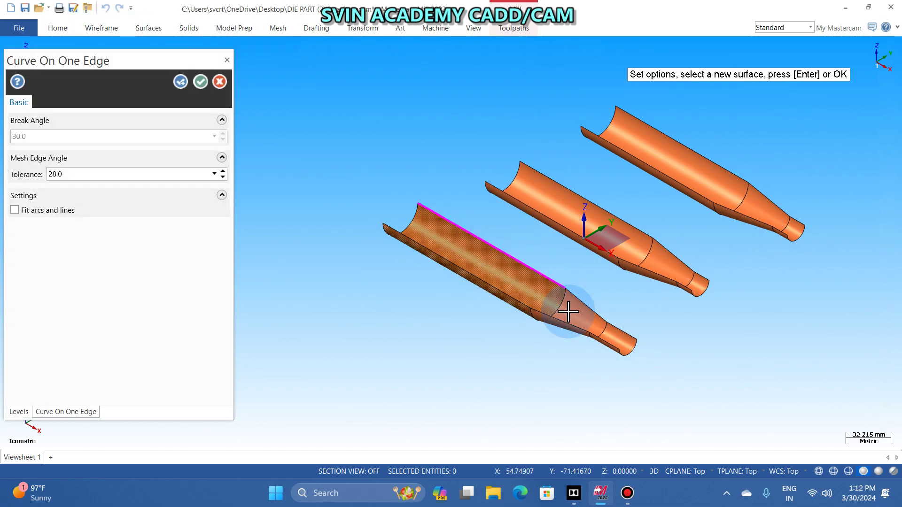
{"action": "left_click", "coordinate": [584, 295]}
{"action": "left_click", "coordinate": [584, 295]}
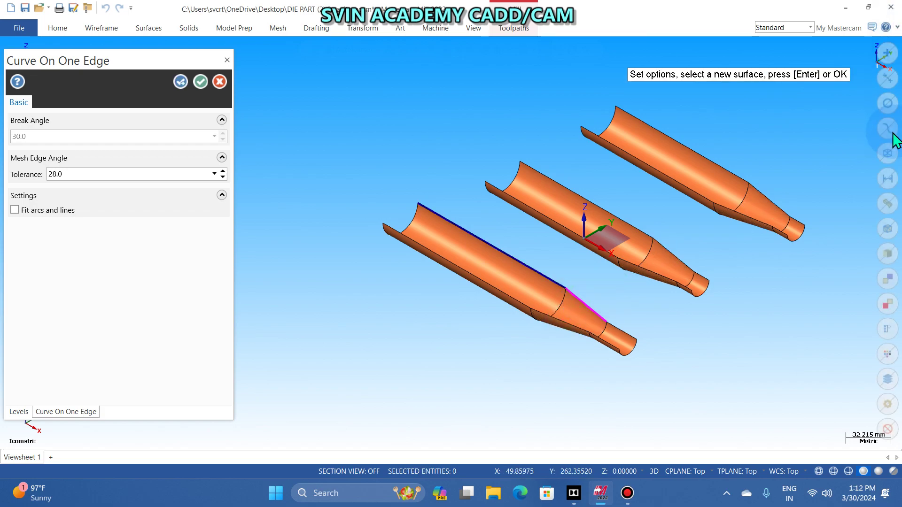
{"action": "left_click", "coordinate": [623, 326]}
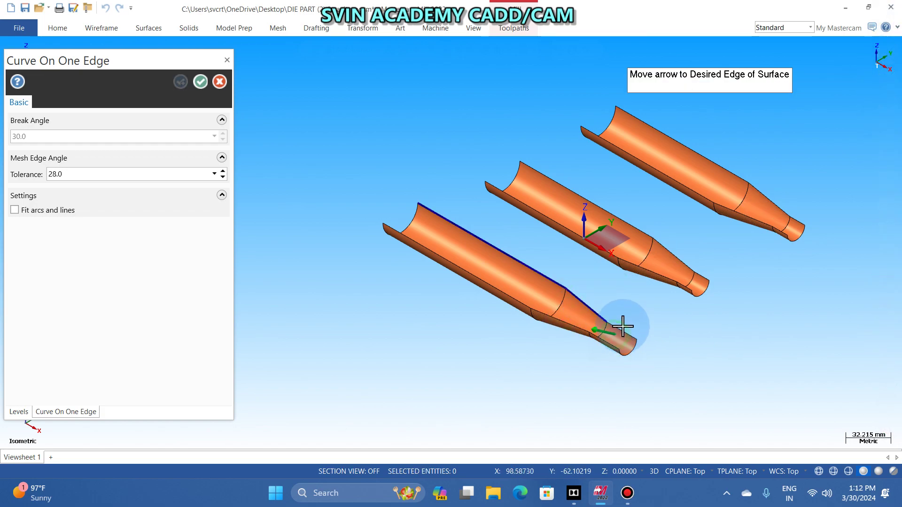
{"action": "left_click", "coordinate": [623, 326]}
- Add single-edge curves along the front side edges of the front cavity's body, taper and neck surfaces
{"action": "left_click", "coordinate": [438, 236]}
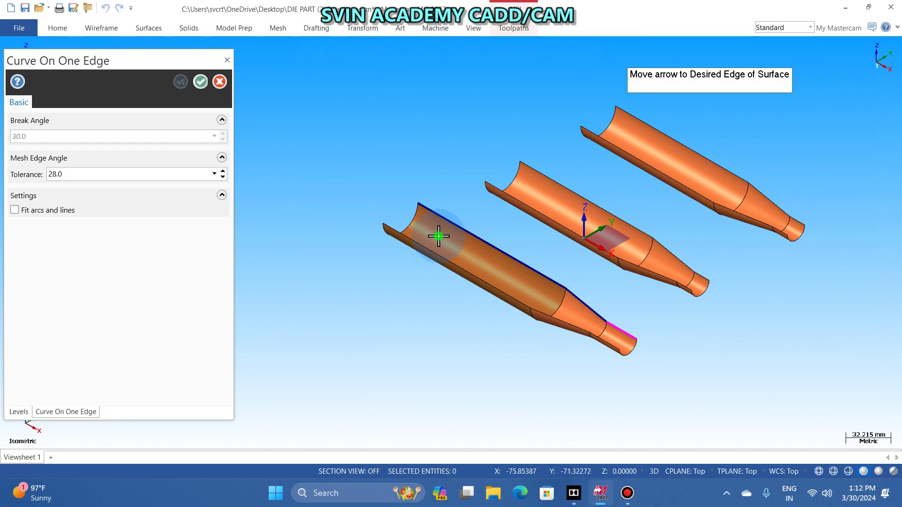
{"action": "left_click", "coordinate": [395, 233]}
{"action": "left_click", "coordinate": [563, 304]}
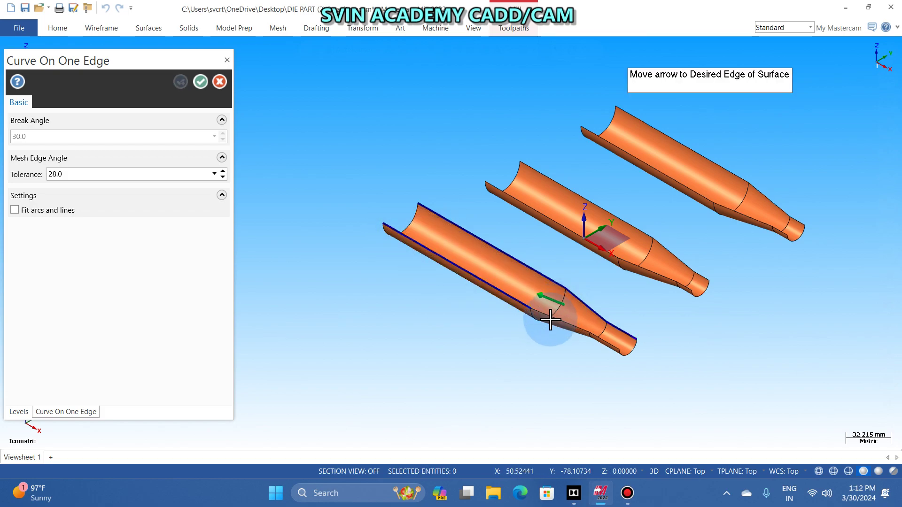
{"action": "left_click", "coordinate": [550, 319]}
{"action": "left_click", "coordinate": [604, 343]}
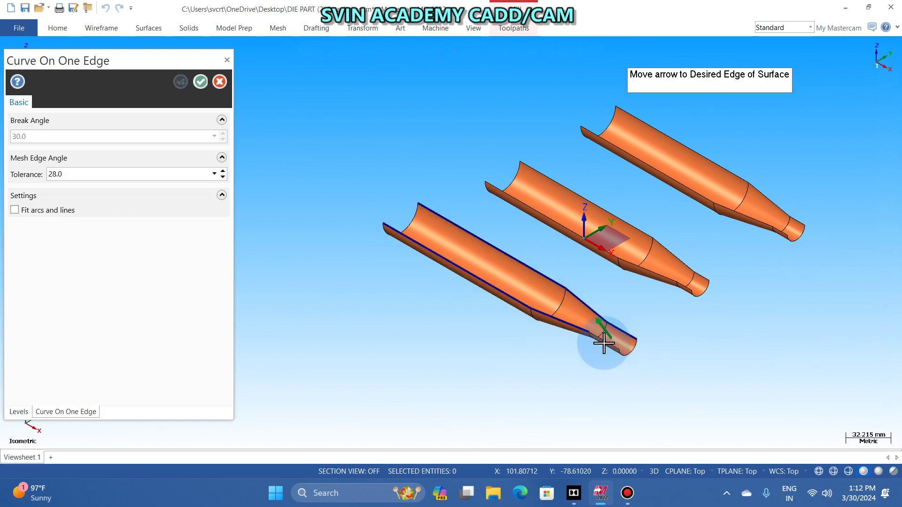
{"action": "left_click", "coordinate": [603, 343]}
{"action": "left_click", "coordinate": [200, 82]}
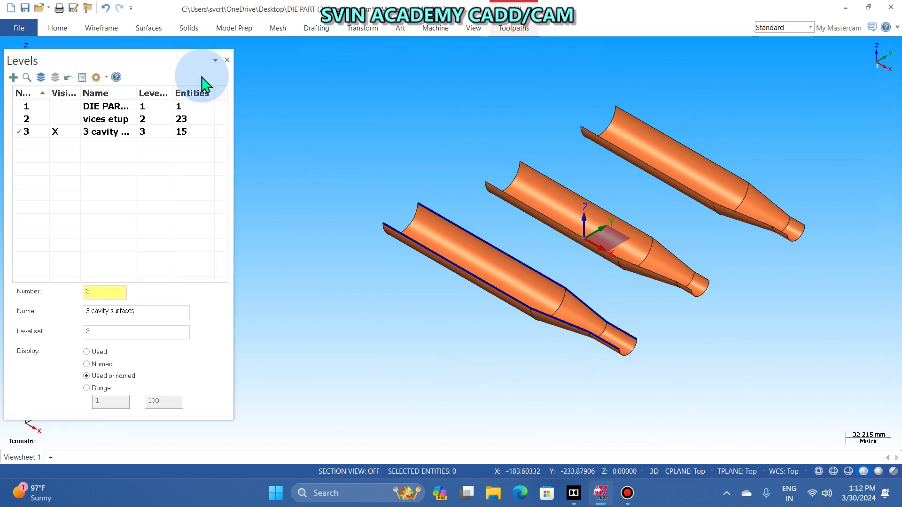
- Close the front cavity's outline with two-endpoint lines joining the side curves at the neck end and the open body end
{"action": "scroll", "coordinate": [606, 263], "scroll_direction": "up", "scroll_amount": 2}
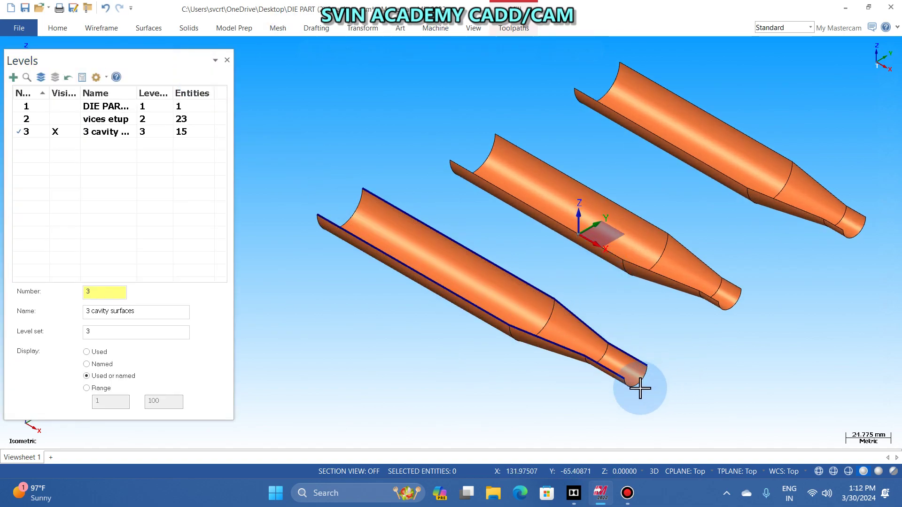
{"action": "scroll", "coordinate": [614, 400], "scroll_direction": "down", "scroll_amount": 1}
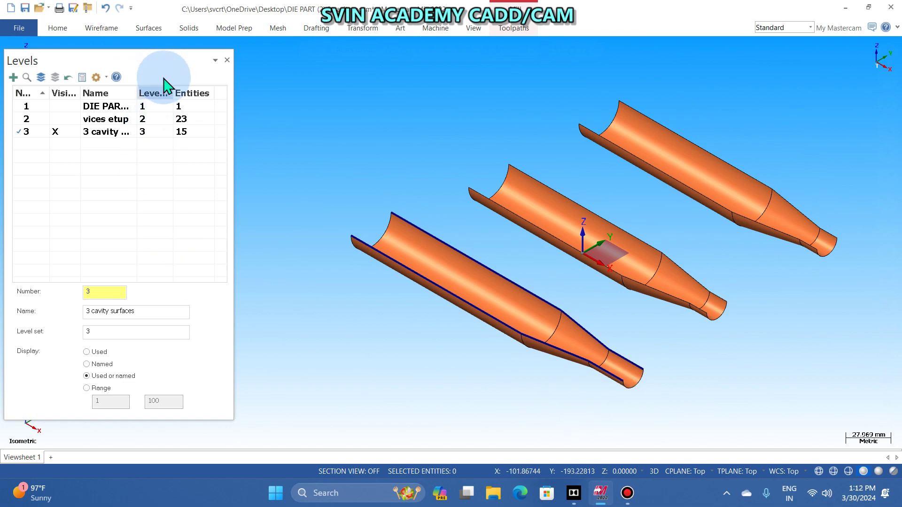
{"action": "left_click", "coordinate": [101, 28]}
{"action": "left_click", "coordinate": [79, 57]}
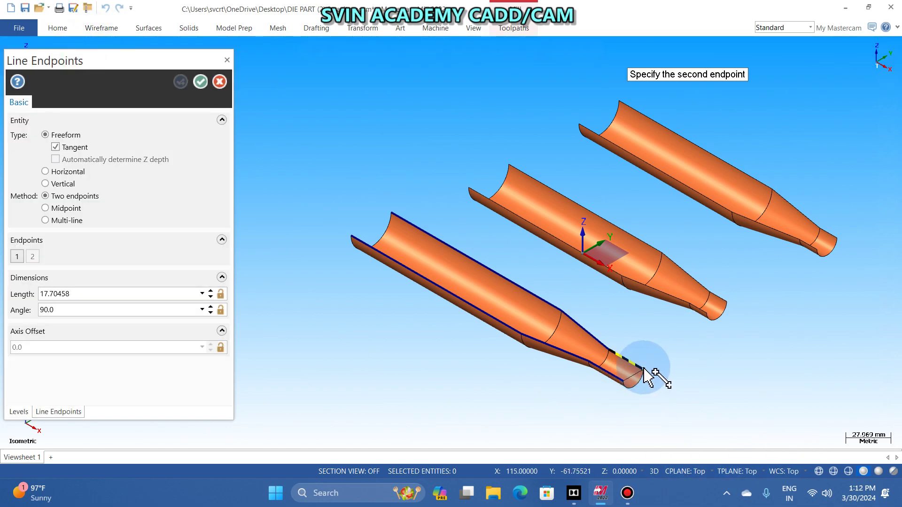
{"action": "left_click", "coordinate": [643, 370]}
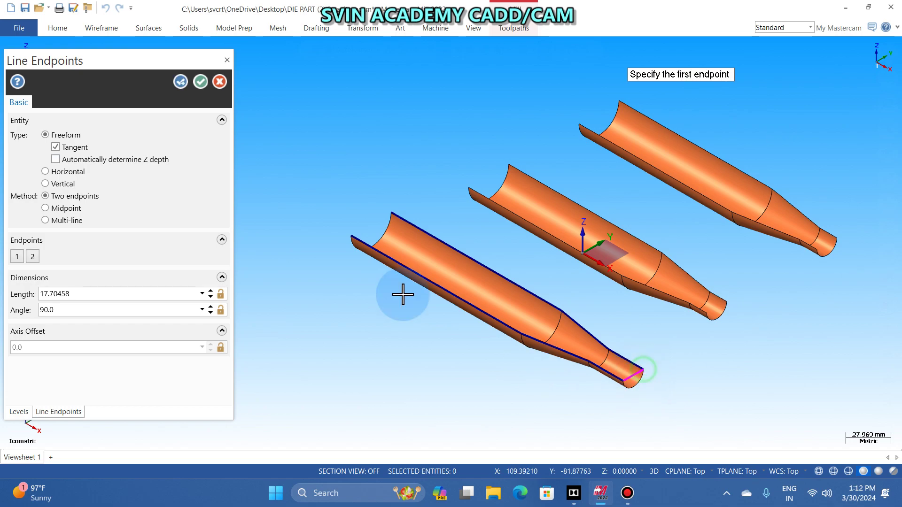
{"action": "left_click", "coordinate": [352, 236]}
{"action": "left_click", "coordinate": [394, 217]}
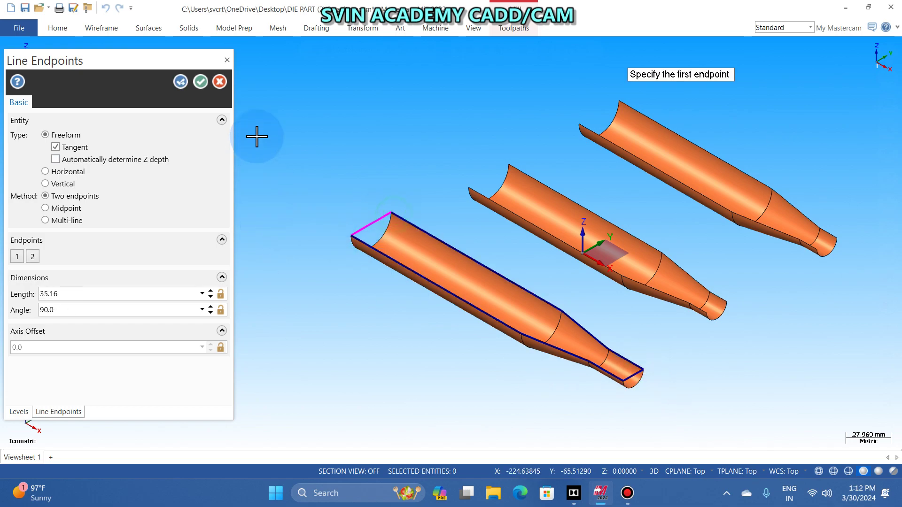
{"action": "left_click", "coordinate": [200, 81]}
- Place a point at the midpoint of the line closing the front cavity's neck end
{"action": "scroll", "coordinate": [488, 157], "scroll_direction": "down", "scroll_amount": 1}
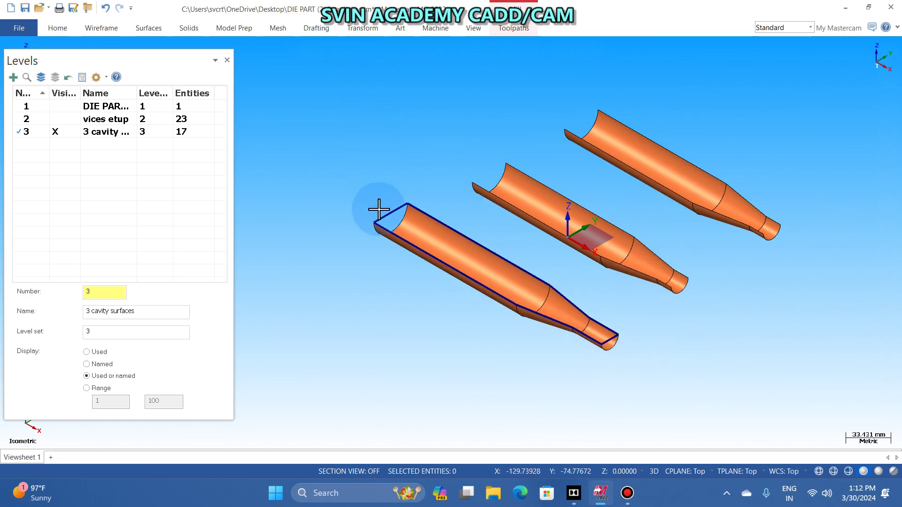
{"action": "scroll", "coordinate": [620, 325], "scroll_direction": "up", "scroll_amount": 3}
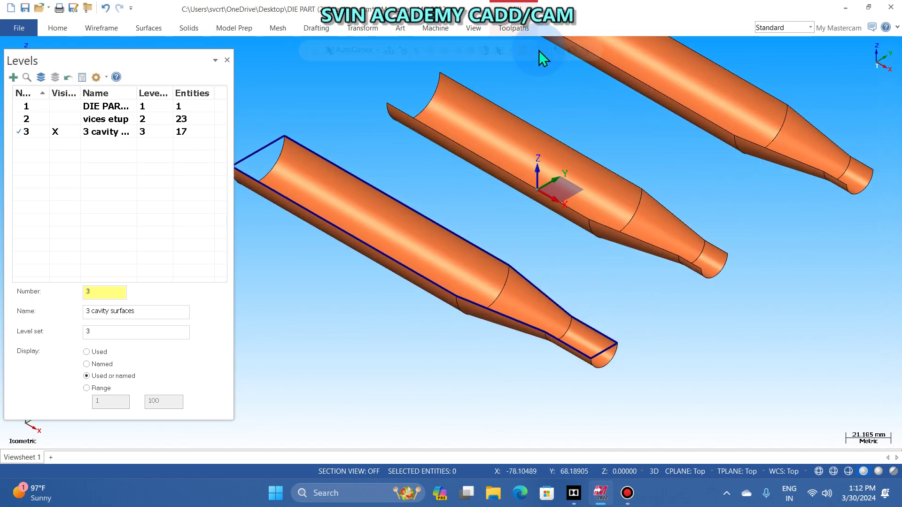
{"action": "left_click", "coordinate": [101, 27]}
{"action": "left_click", "coordinate": [15, 52]}
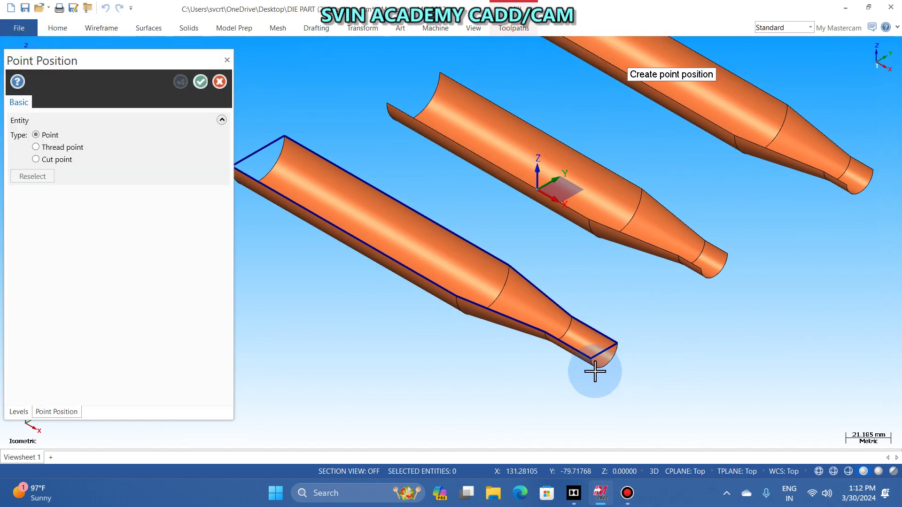
{"action": "left_click", "coordinate": [605, 352]}
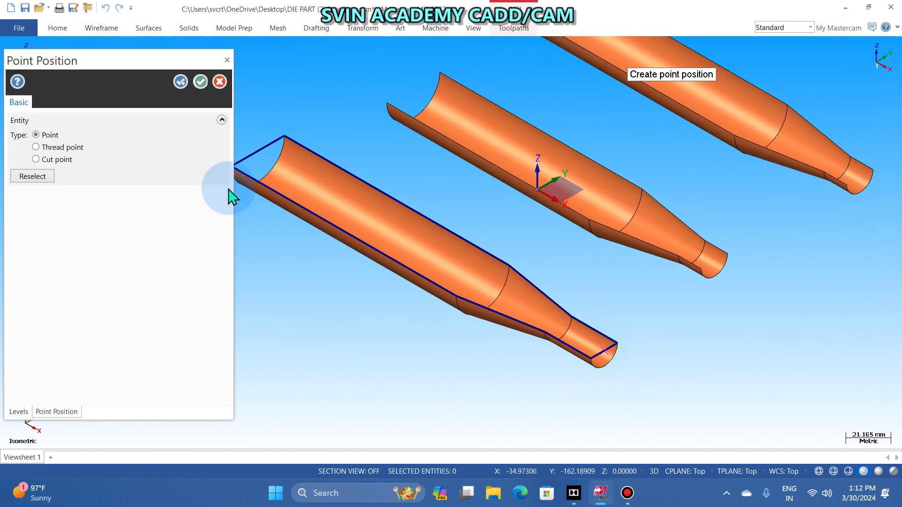
{"action": "left_click", "coordinate": [201, 81]}
- Show the three cavities and the front outline in the top view
{"action": "scroll", "coordinate": [734, 399], "scroll_direction": "down", "scroll_amount": 1}
{"action": "scroll", "coordinate": [731, 400], "scroll_direction": "down", "scroll_amount": 2}
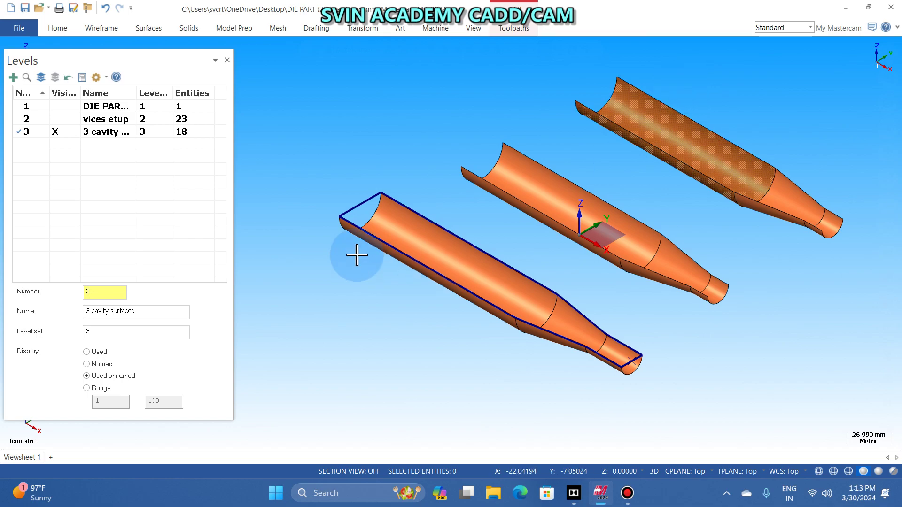
{"action": "right_click", "coordinate": [401, 139]}
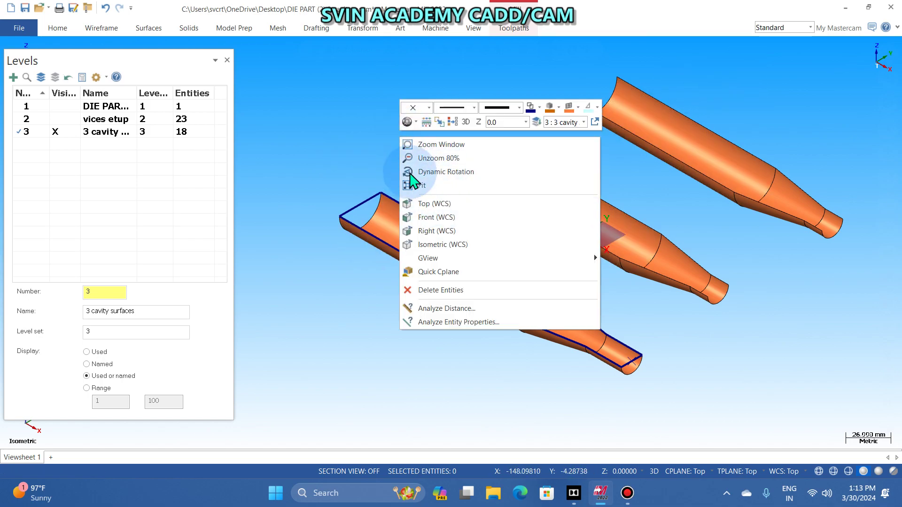
{"action": "left_click", "coordinate": [419, 203]}
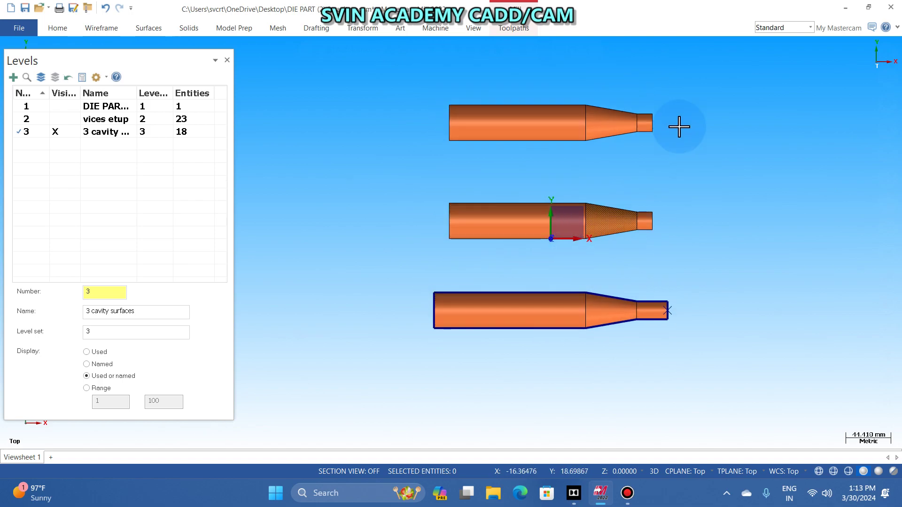
{"action": "right_click", "coordinate": [338, 147]}
{"action": "left_click", "coordinate": [383, 257]}
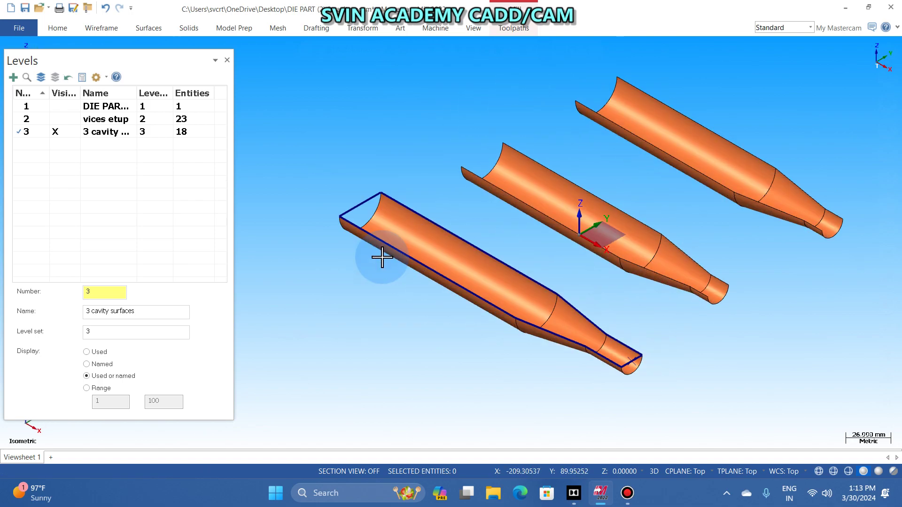
{"action": "scroll", "coordinate": [445, 139], "scroll_direction": "down", "scroll_amount": 1}
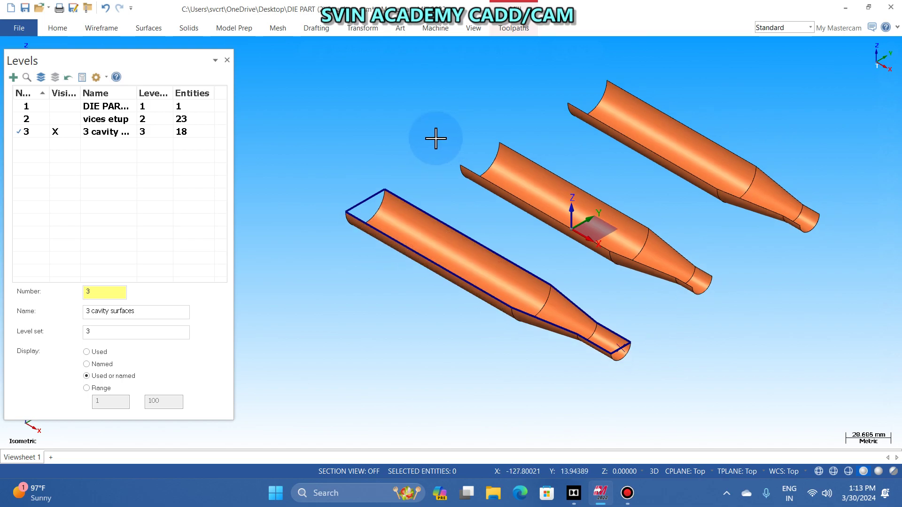
{"action": "scroll", "coordinate": [368, 145], "scroll_direction": "up", "scroll_amount": 1}
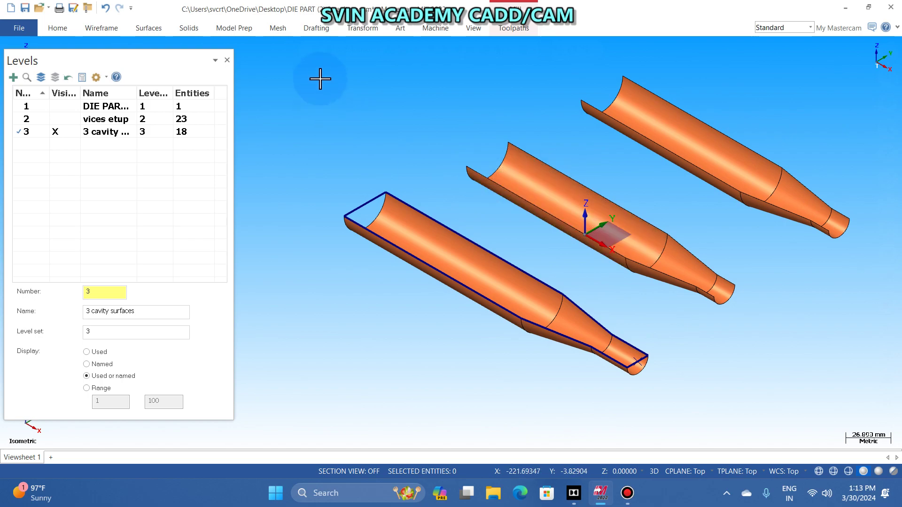
{"action": "left_click", "coordinate": [361, 28]}
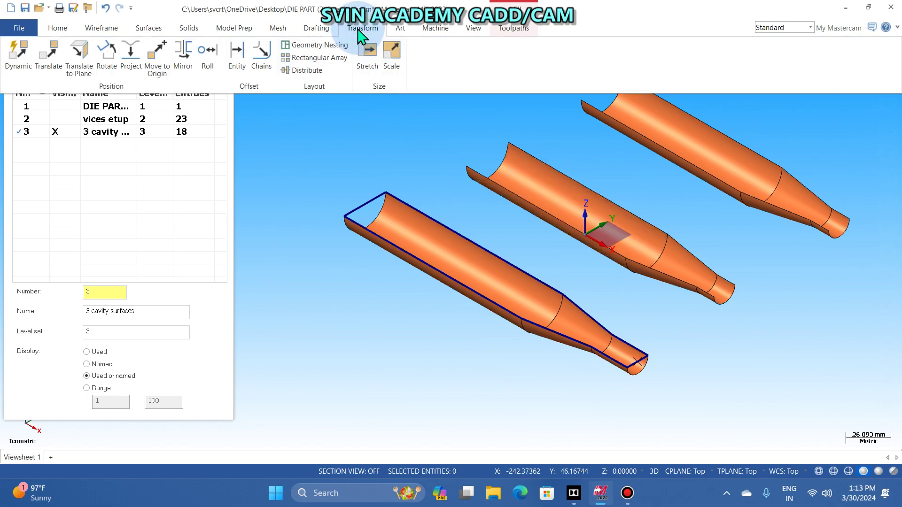
{"action": "left_click", "coordinate": [49, 54]}
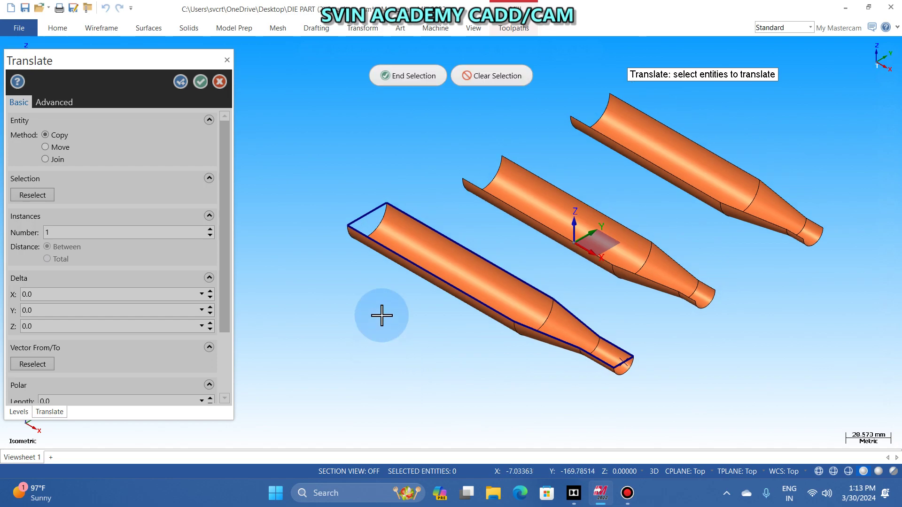
{"action": "left_click", "coordinate": [390, 247]}
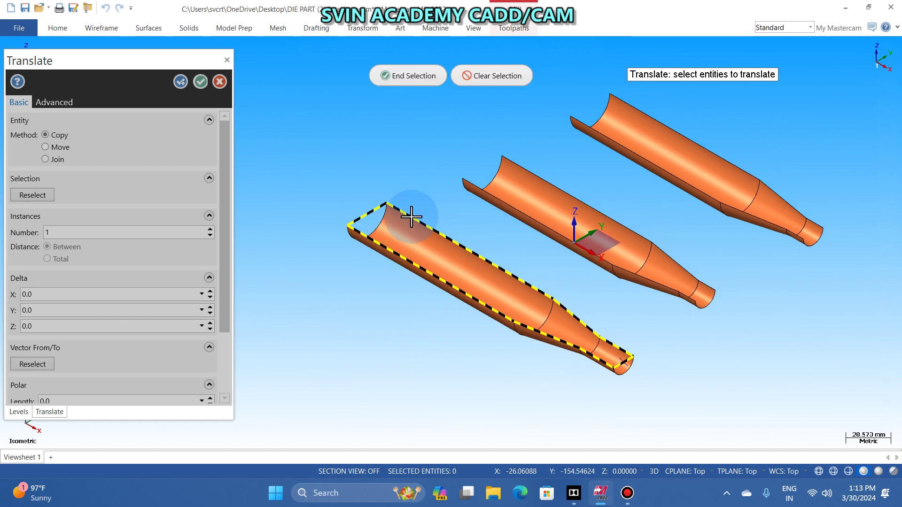
{"action": "left_click", "coordinate": [408, 76]}
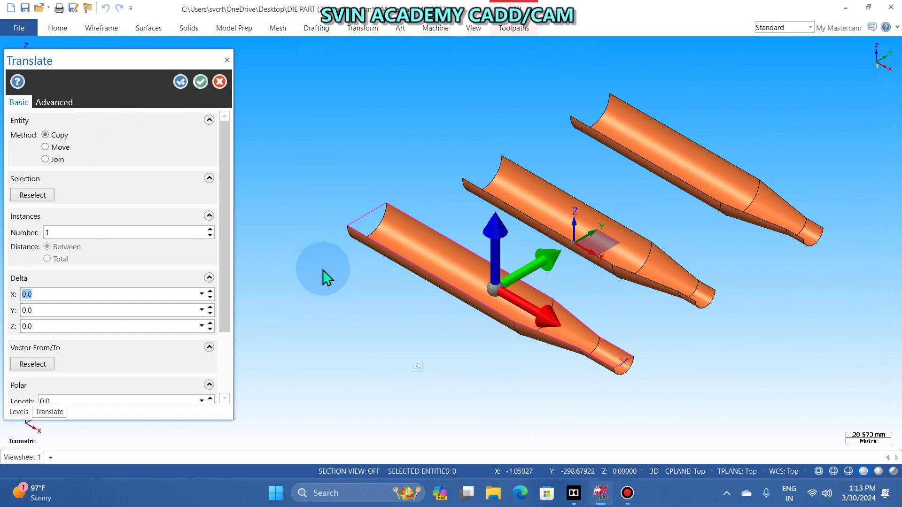
{"action": "right_click", "coordinate": [302, 117]}
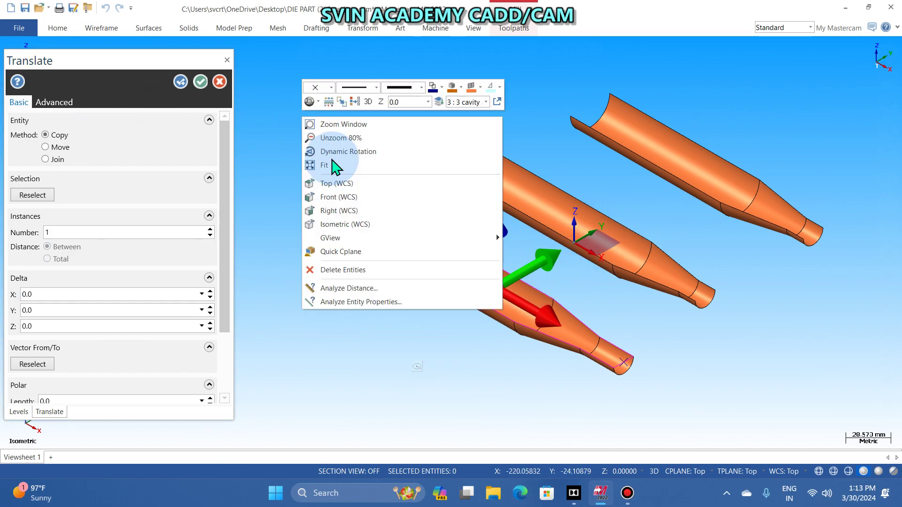
{"action": "left_click", "coordinate": [347, 181]}
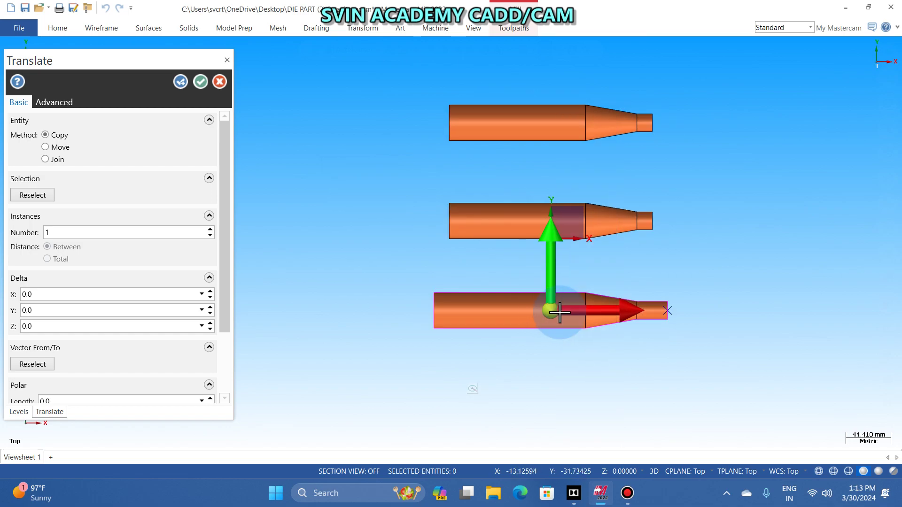
{"action": "scroll", "coordinate": [554, 223], "scroll_direction": "up", "scroll_amount": 2}
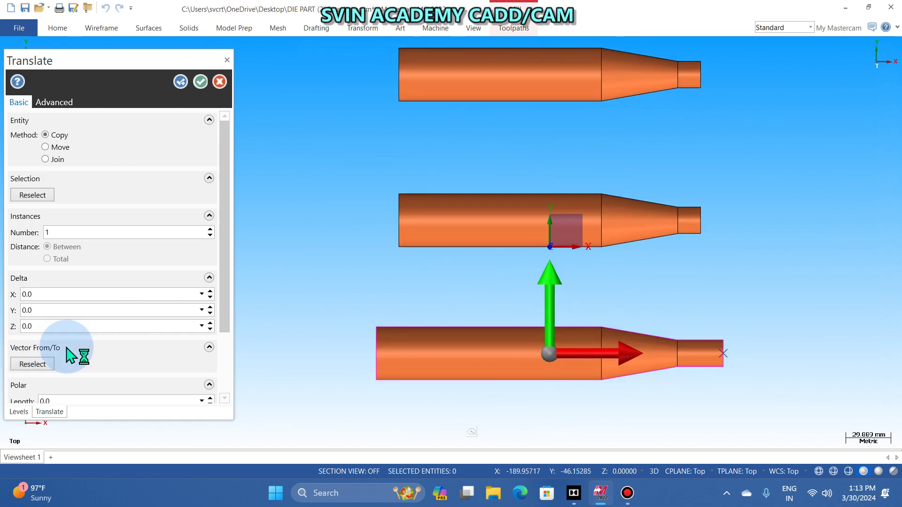
{"action": "left_click", "coordinate": [32, 364]}
{"action": "scroll", "coordinate": [747, 373], "scroll_direction": "up", "scroll_amount": 1}
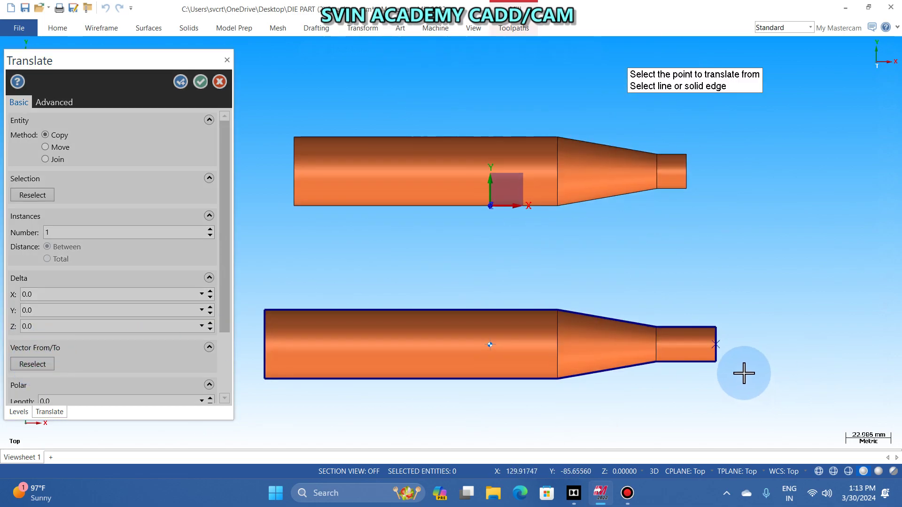
{"action": "left_click", "coordinate": [716, 345]}
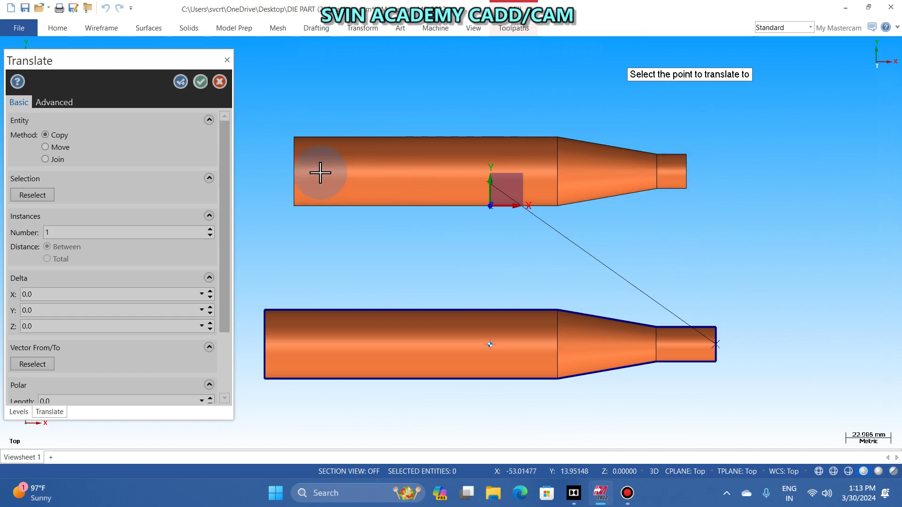
{"action": "key", "text": "Escape"}
{"action": "key", "text": "Escape"}
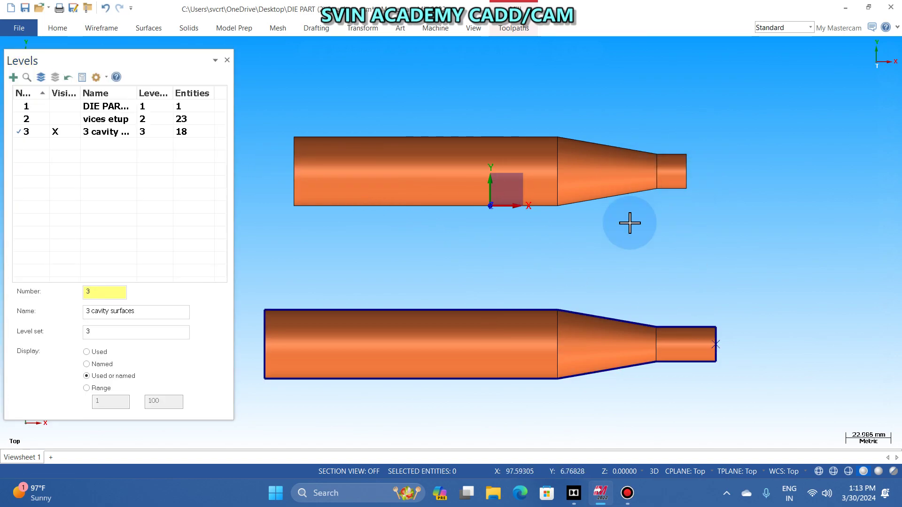
- Extend the middle cavity's neck and body surfaces by 15 mm at their outer ends, using the non-linear style
{"action": "right_click", "coordinate": [334, 96]}
{"action": "left_click", "coordinate": [389, 205]}
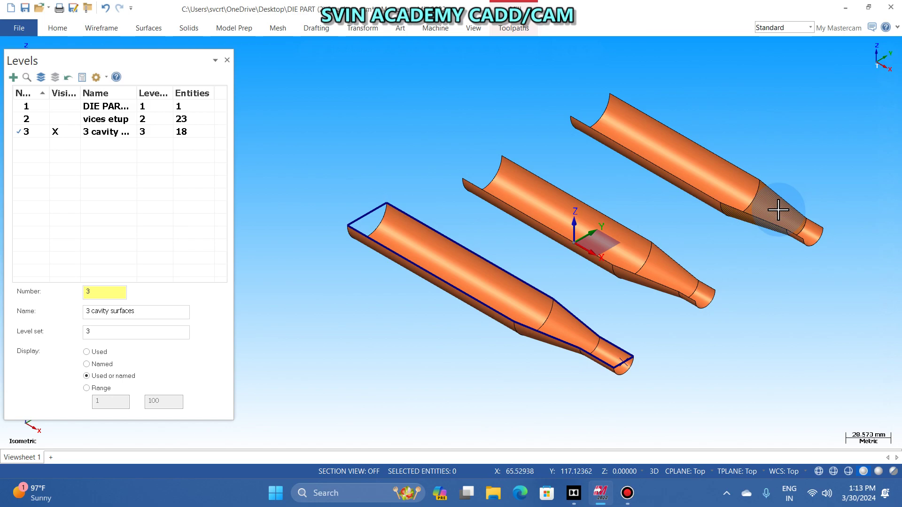
{"action": "left_click", "coordinate": [113, 30]}
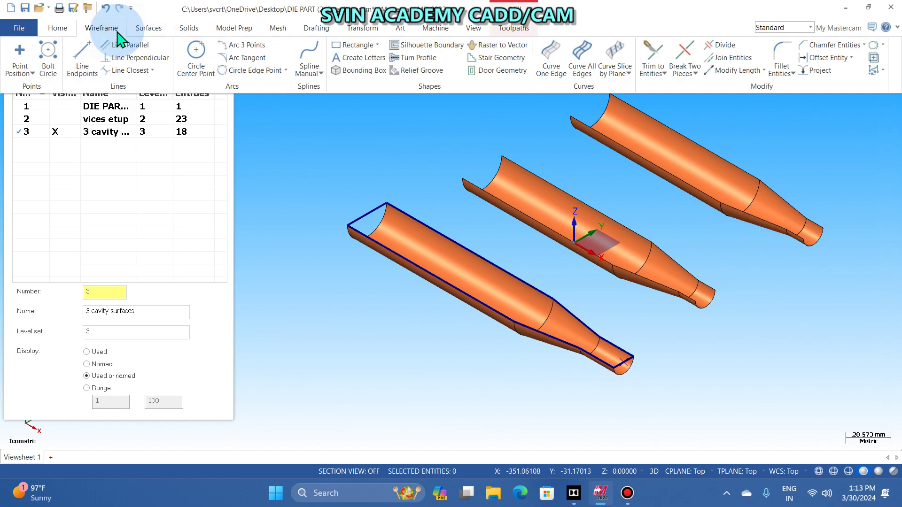
{"action": "left_click", "coordinate": [734, 72]}
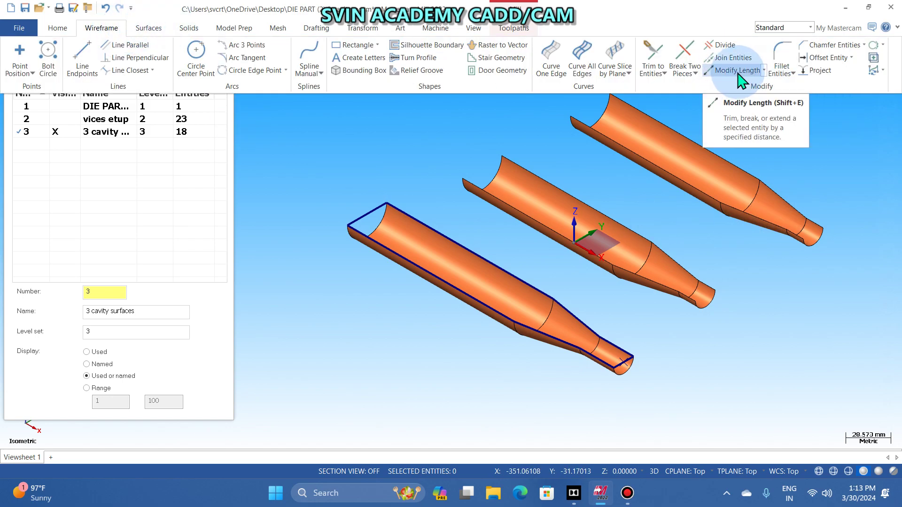
{"action": "left_click", "coordinate": [160, 29]}
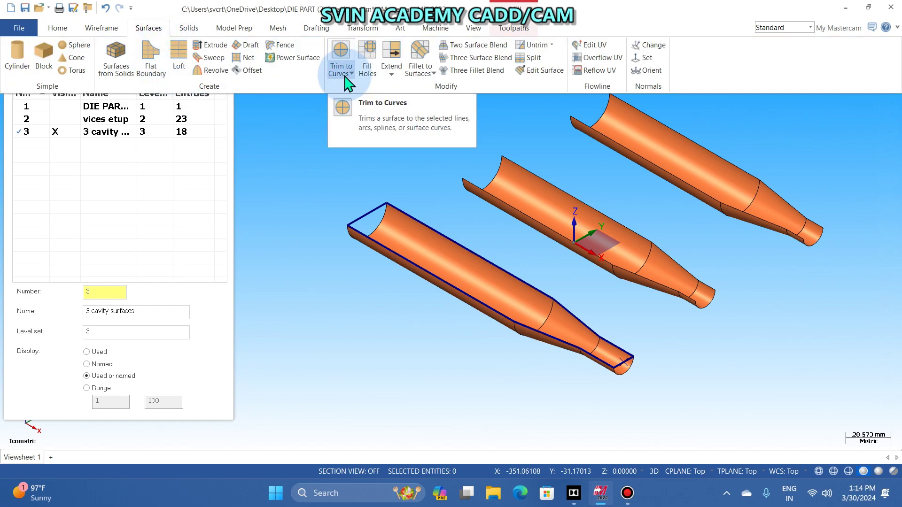
{"action": "left_click", "coordinate": [396, 56]}
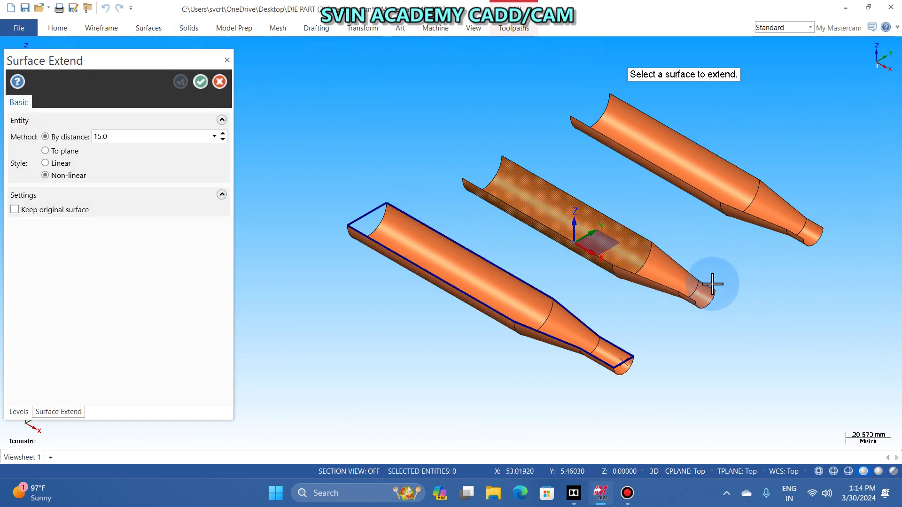
{"action": "left_click", "coordinate": [707, 289]}
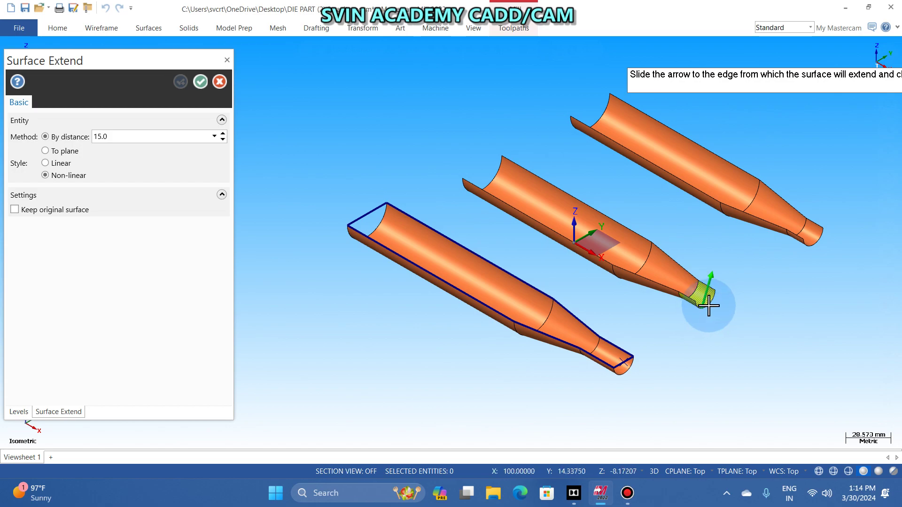
{"action": "left_click", "coordinate": [708, 303]}
{"action": "left_click", "coordinate": [579, 207]}
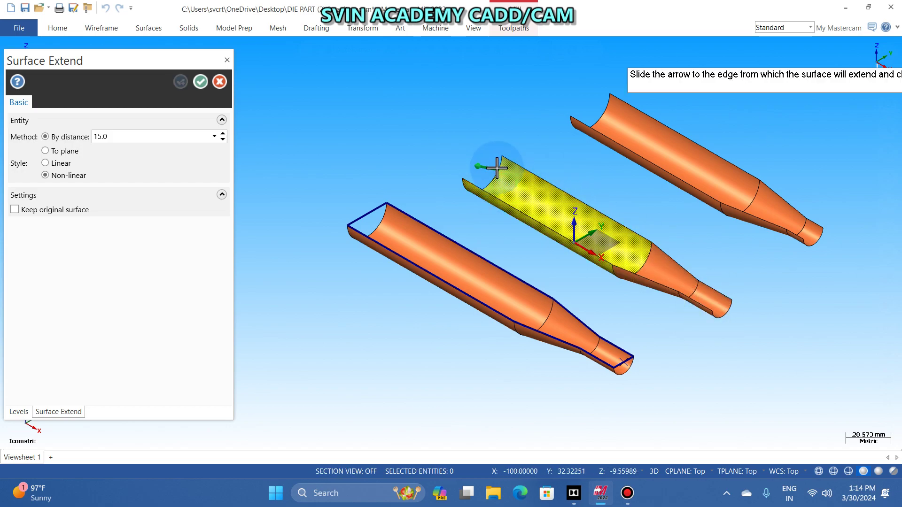
{"action": "left_click", "coordinate": [483, 160]}
- Extend the rear cavity's neck and body surfaces by 15 mm at their outer ends
{"action": "left_click", "coordinate": [815, 230]}
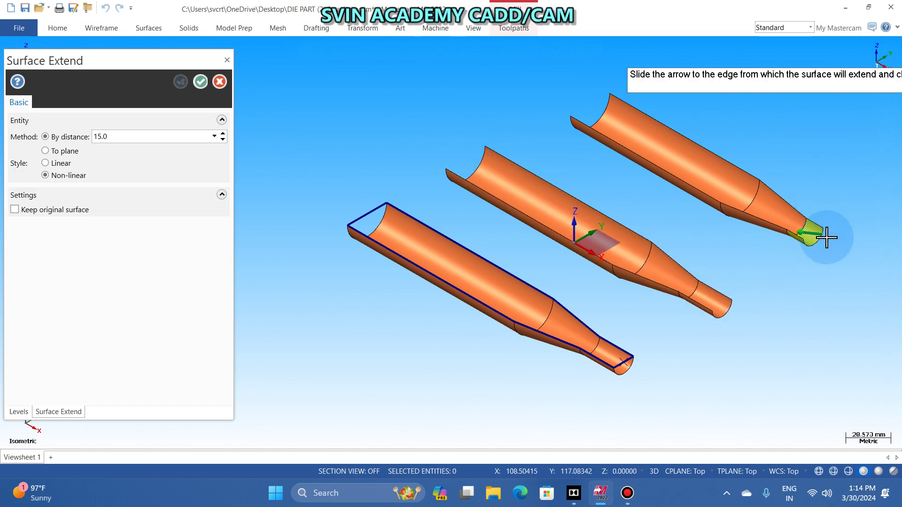
{"action": "left_click", "coordinate": [827, 238]}
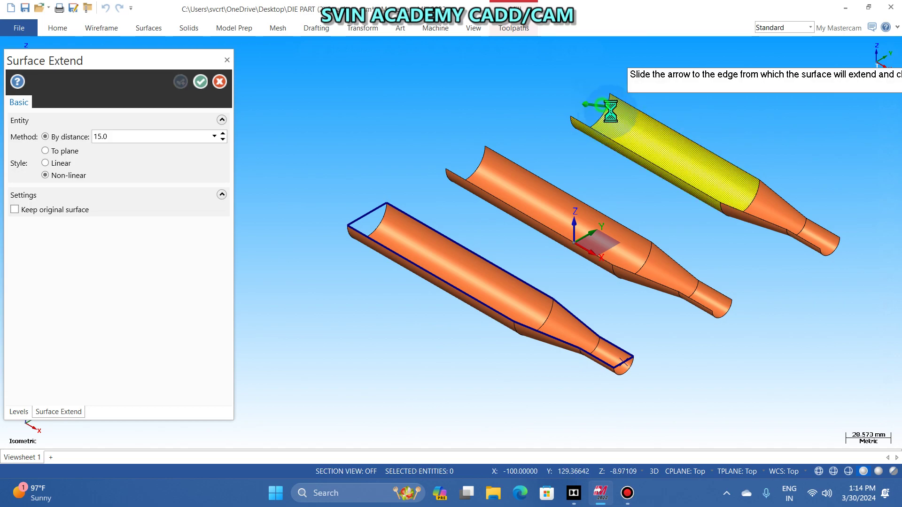
{"action": "left_click", "coordinate": [603, 110]}
{"action": "left_click", "coordinate": [200, 81]}
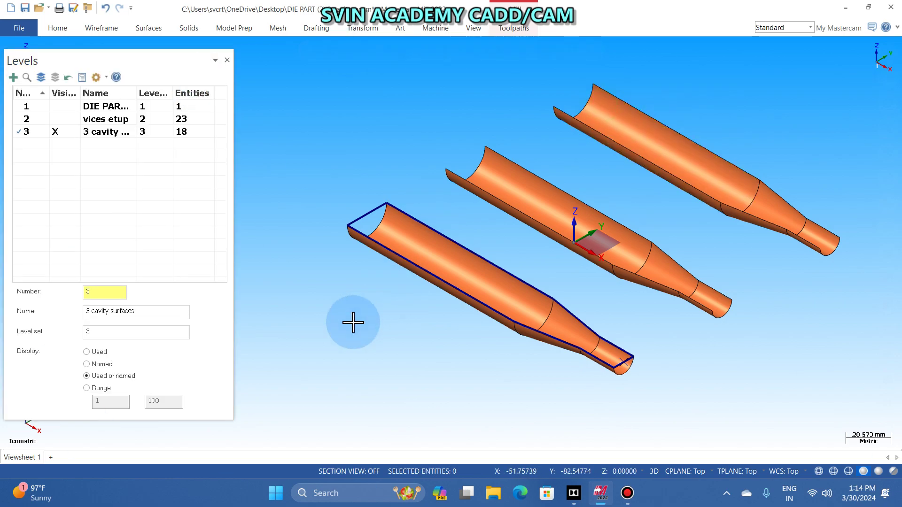
- Add single-edge curves along both side edges of the middle cavity's body, taper and neck surfaces
{"action": "scroll", "coordinate": [419, 155], "scroll_direction": "down", "scroll_amount": 1}
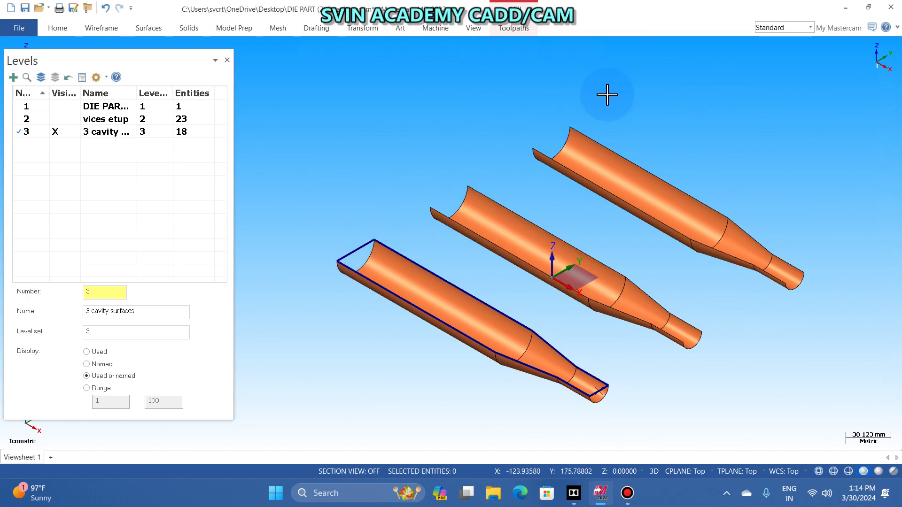
{"action": "left_click", "coordinate": [104, 29]}
{"action": "left_click", "coordinate": [546, 54]}
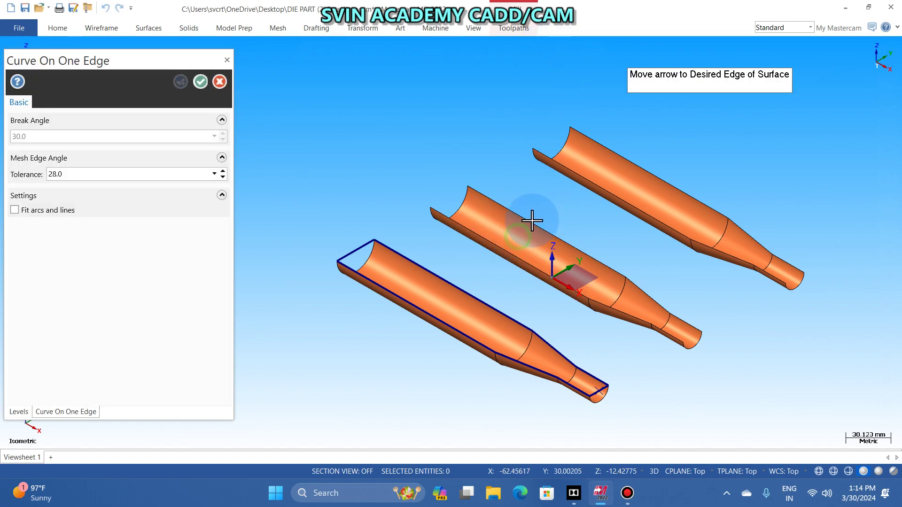
{"action": "left_click", "coordinate": [518, 257]}
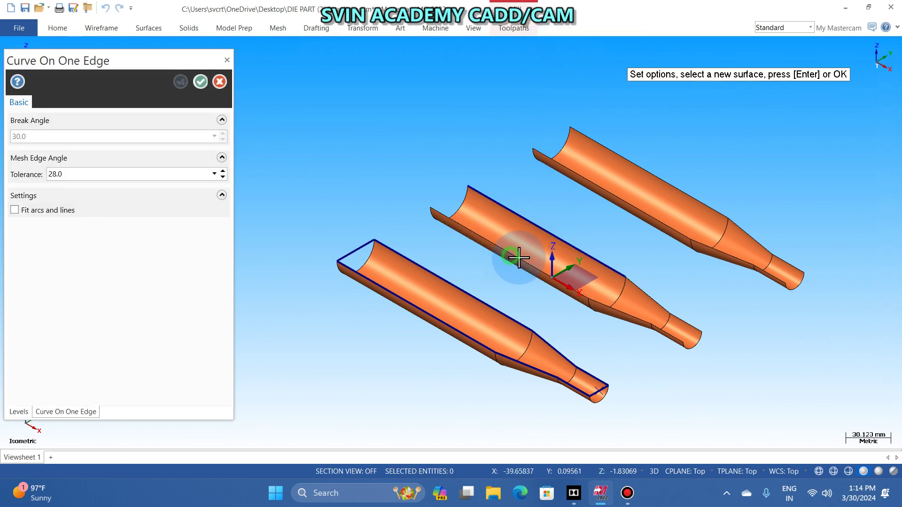
{"action": "left_click", "coordinate": [650, 290]}
{"action": "left_click", "coordinate": [647, 296]}
{"action": "left_click", "coordinate": [639, 308]}
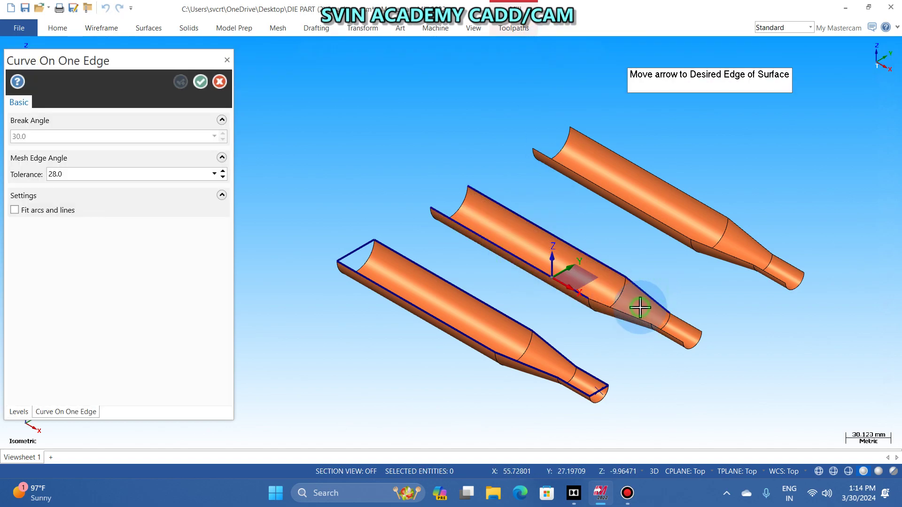
{"action": "left_click", "coordinate": [617, 314]}
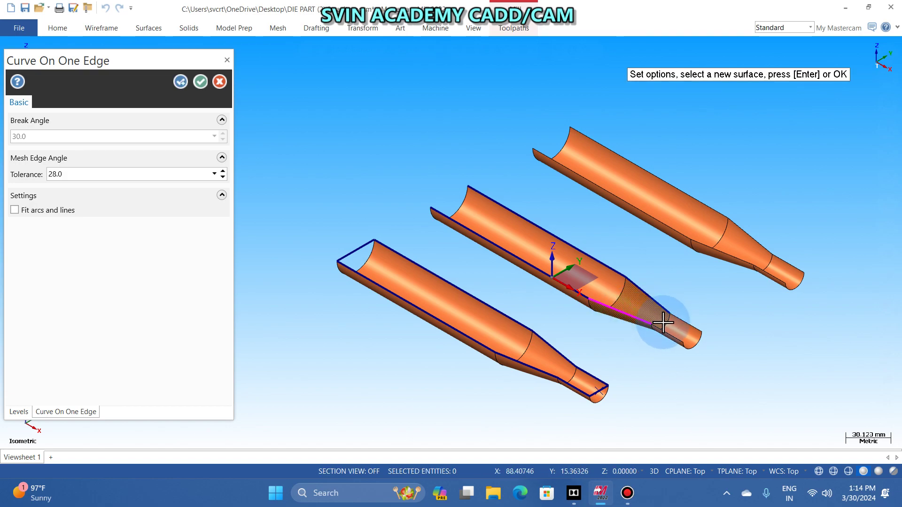
{"action": "left_click", "coordinate": [682, 326]}
{"action": "left_click", "coordinate": [681, 335]}
{"action": "left_click", "coordinate": [680, 336]}
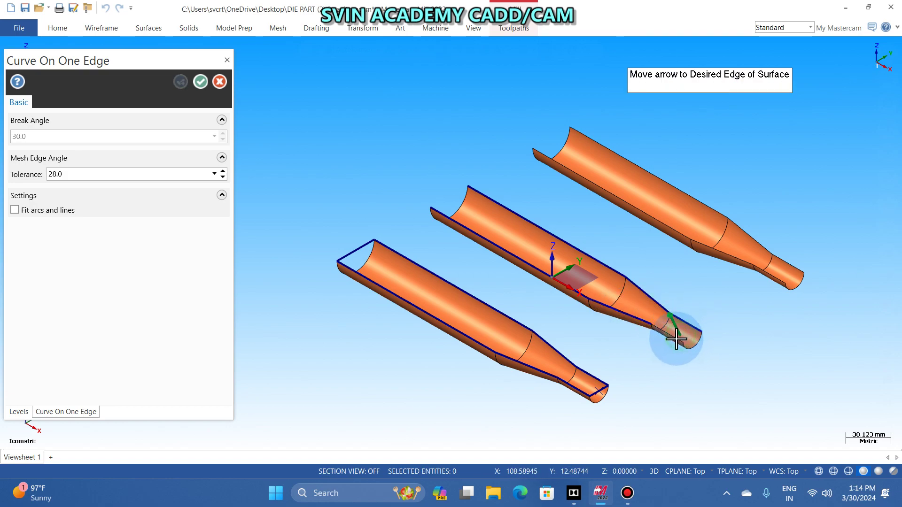
{"action": "left_click", "coordinate": [674, 339]}
- Add single-edge curves along both side edges of the rear cavity's neck, taper and body surfaces
{"action": "scroll", "coordinate": [827, 282], "scroll_direction": "up", "scroll_amount": 2}
{"action": "left_click", "coordinate": [757, 276]}
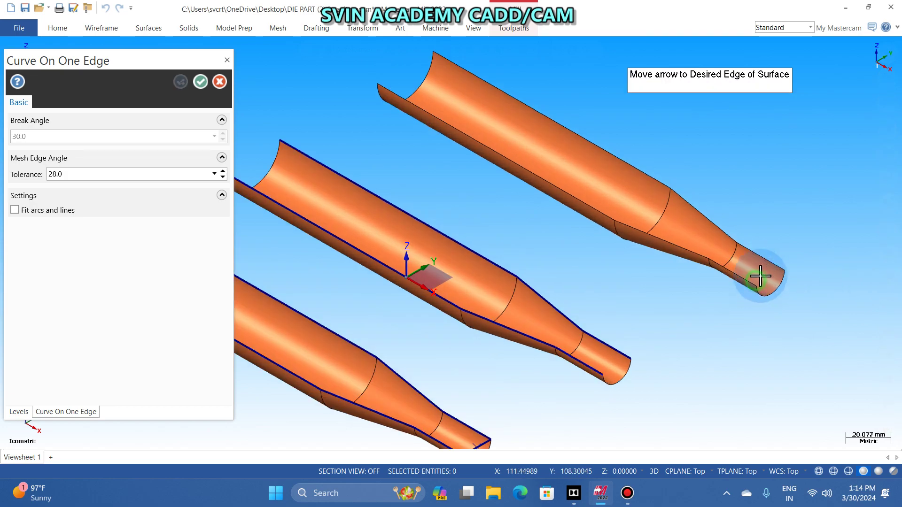
{"action": "left_click", "coordinate": [767, 260]}
{"action": "left_click", "coordinate": [740, 275]}
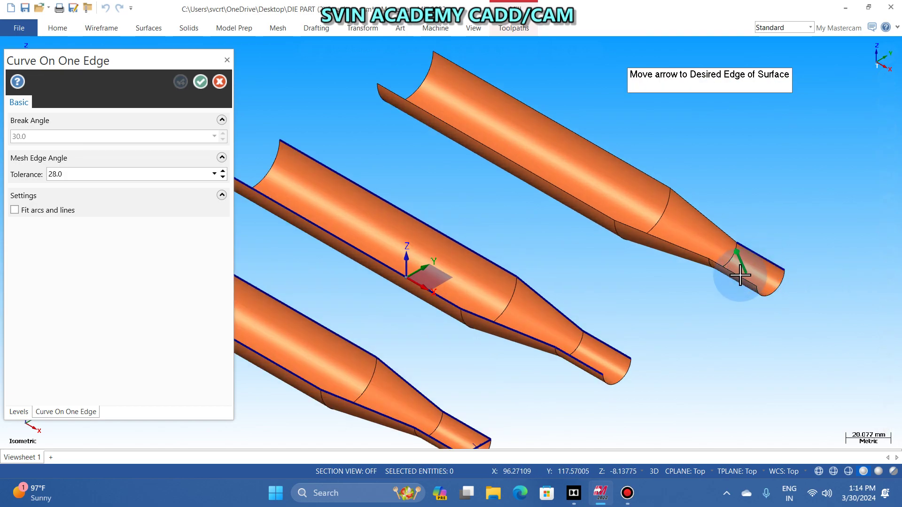
{"action": "left_click", "coordinate": [739, 266]}
{"action": "left_click", "coordinate": [691, 212]}
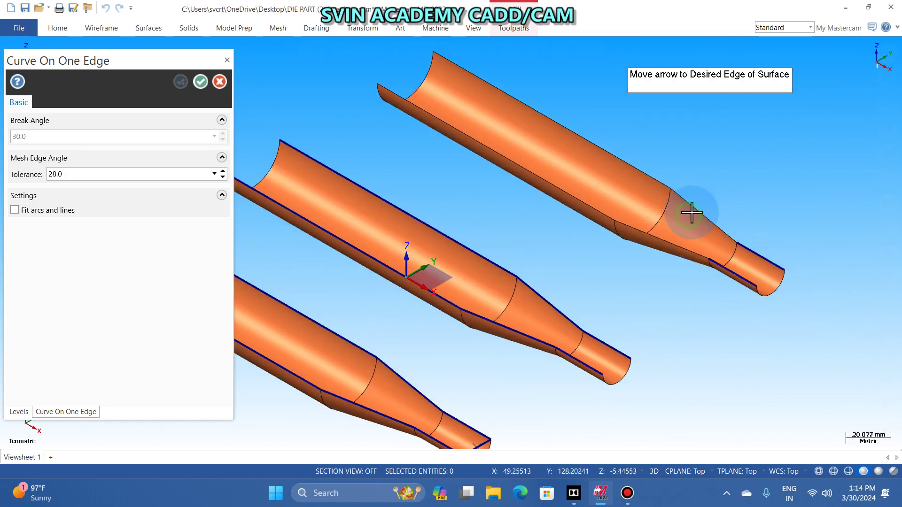
{"action": "left_click", "coordinate": [693, 208]}
{"action": "left_click", "coordinate": [672, 244]}
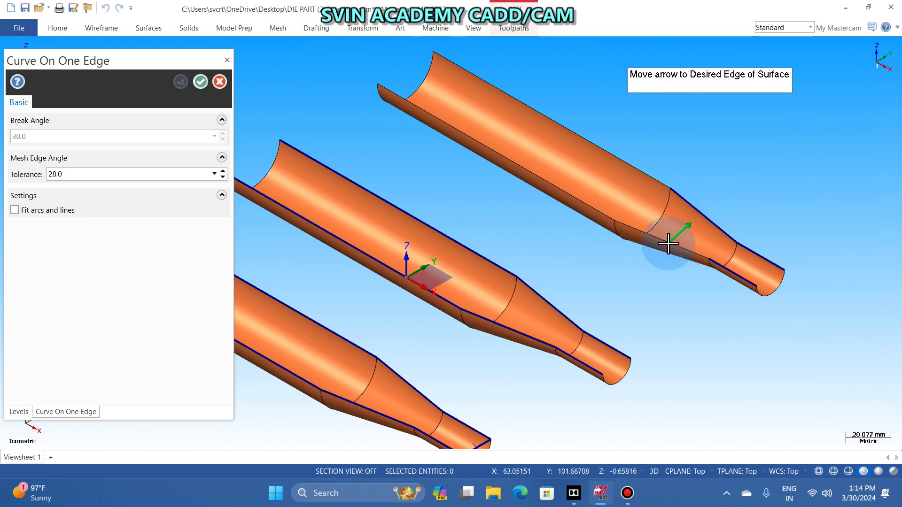
{"action": "left_click", "coordinate": [663, 245]}
{"action": "left_click", "coordinate": [620, 187]}
{"action": "left_click", "coordinate": [628, 166]}
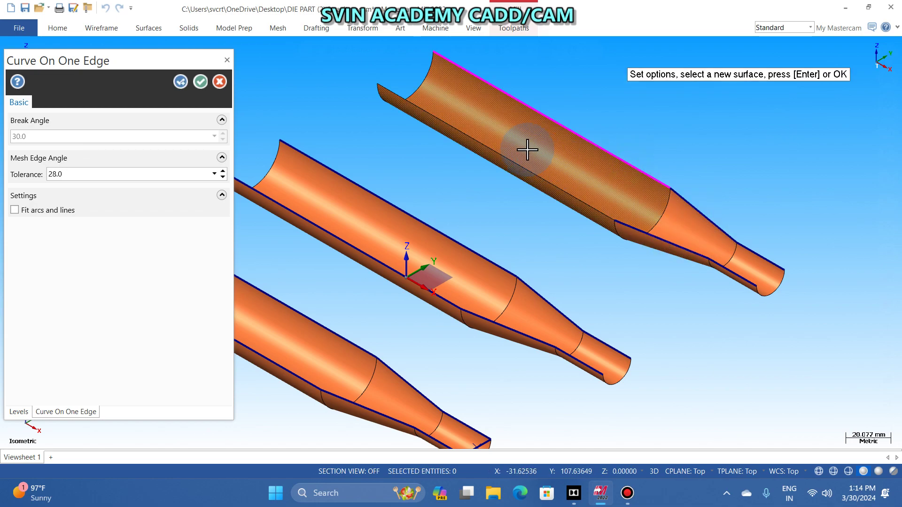
{"action": "left_click", "coordinate": [512, 161]}
{"action": "left_click", "coordinate": [512, 161]}
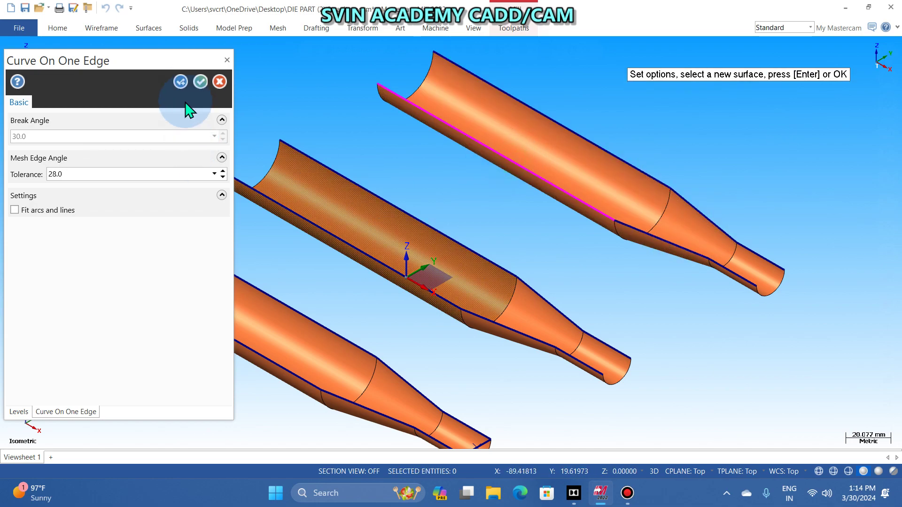
- Draw two-endpoint lines closing the neck end and the body end of the middle cavity's boundary
{"action": "left_click", "coordinate": [200, 81]}
{"action": "scroll", "coordinate": [753, 316], "scroll_direction": "down", "scroll_amount": 2}
{"action": "left_click", "coordinate": [102, 28]}
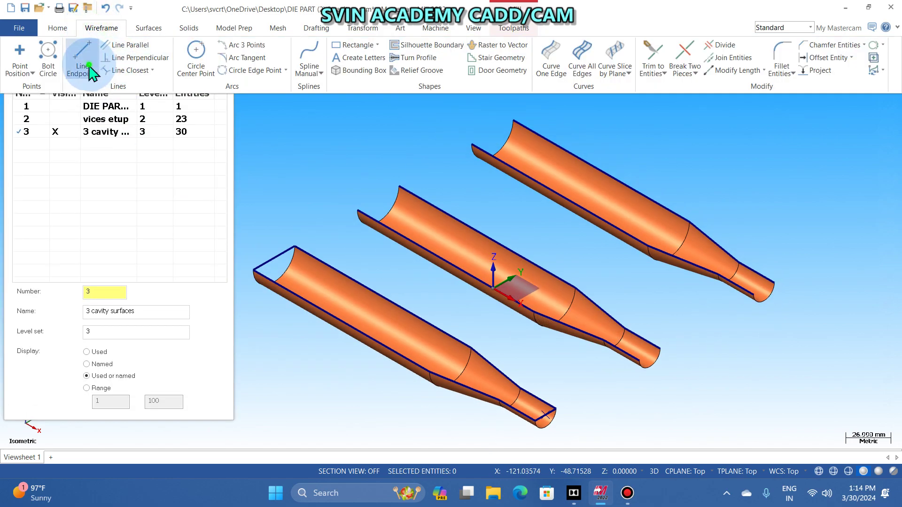
{"action": "left_click", "coordinate": [81, 59]}
{"action": "left_click", "coordinate": [641, 361]}
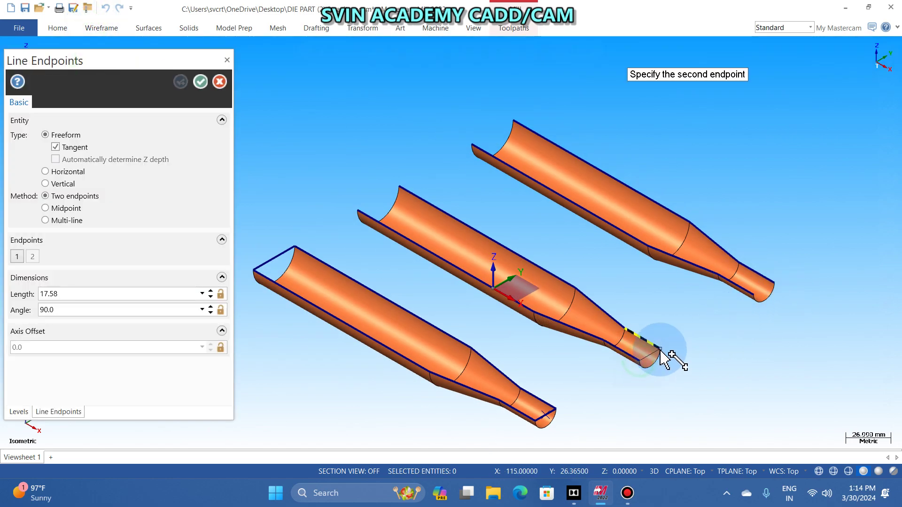
{"action": "left_click", "coordinate": [660, 350]}
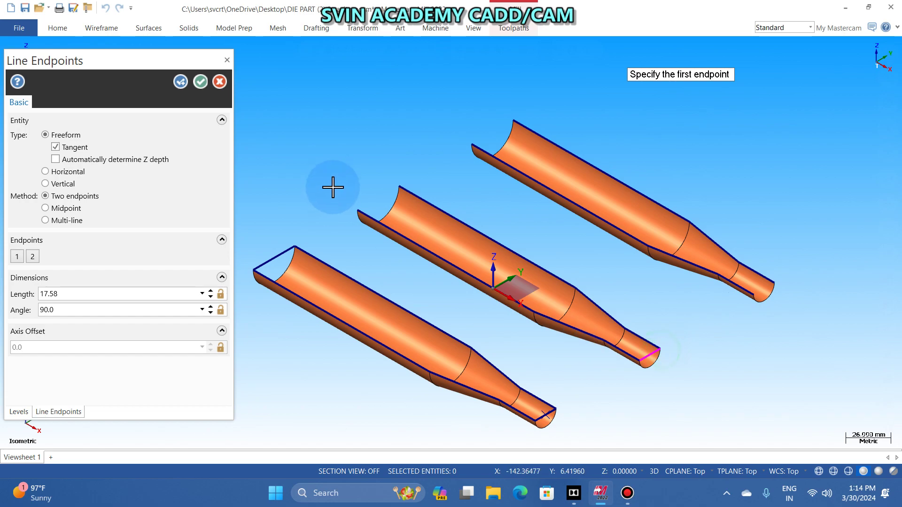
{"action": "left_click", "coordinate": [358, 210]}
{"action": "left_click", "coordinate": [399, 187]}
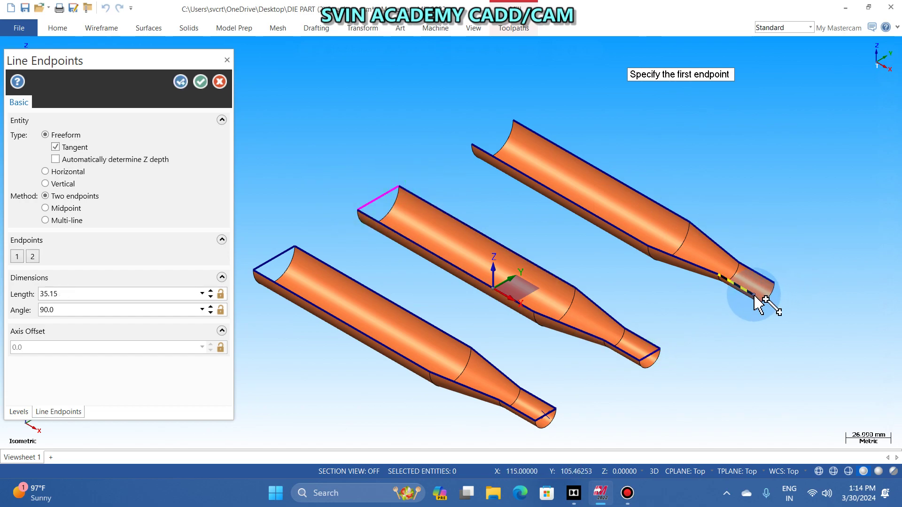
- Draw two-endpoint lines closing the neck end and the body end of the rear cavity's boundary
{"action": "left_click", "coordinate": [773, 285]}
{"action": "left_click", "coordinate": [775, 284]}
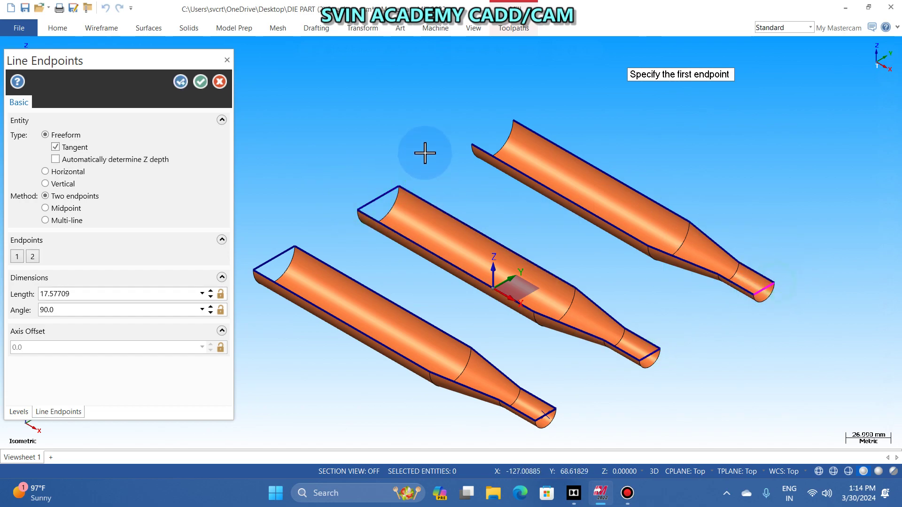
{"action": "left_click", "coordinate": [472, 144]}
{"action": "left_click", "coordinate": [514, 121]}
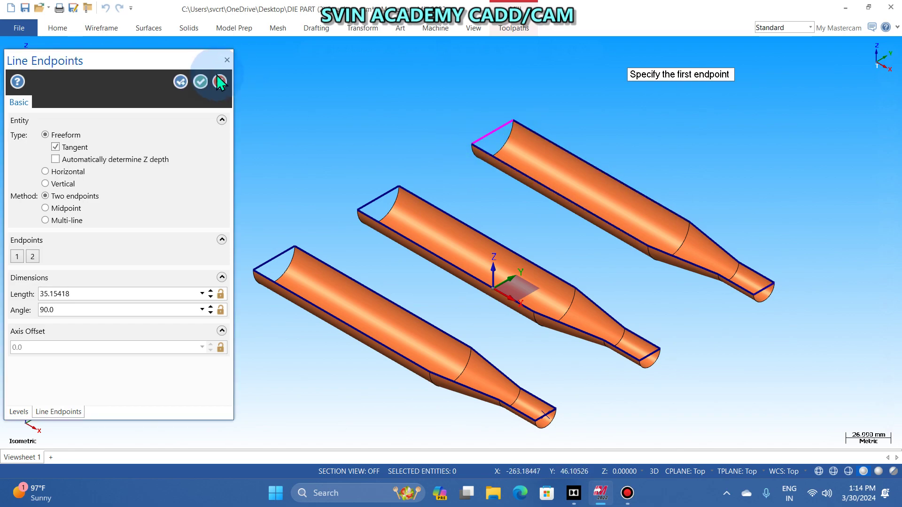
{"action": "left_click", "coordinate": [202, 83]}
{"action": "scroll", "coordinate": [839, 177], "scroll_direction": "down", "scroll_amount": 1}
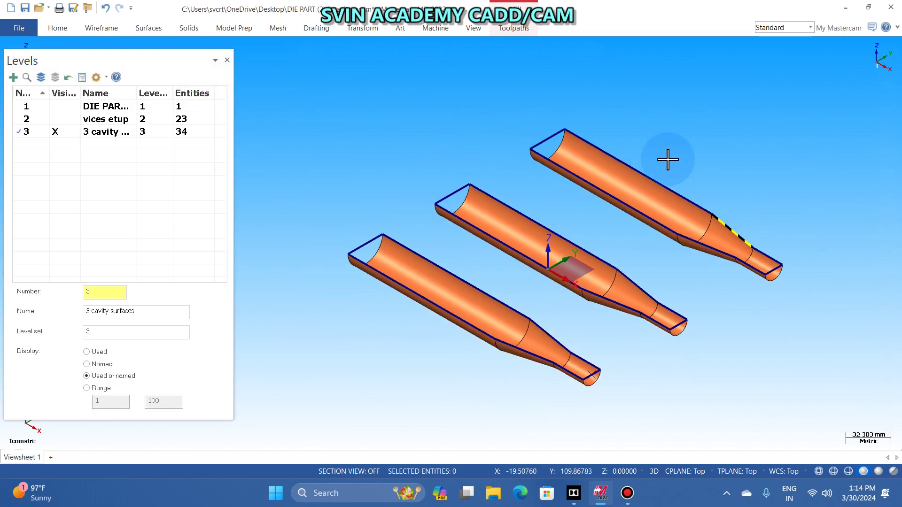
- Place points at the midpoints of the neck end lines on the middle and rear cavities
{"action": "left_click", "coordinate": [104, 29]}
{"action": "left_click", "coordinate": [19, 47]}
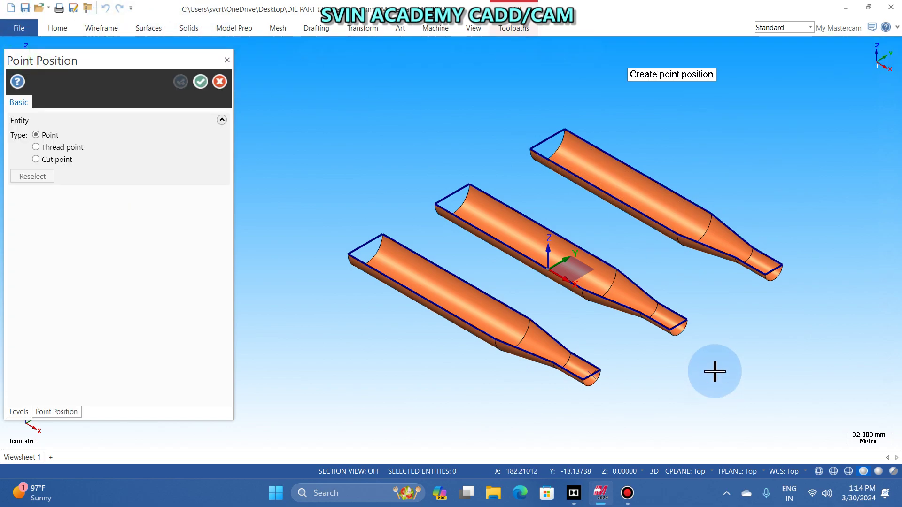
{"action": "scroll", "coordinate": [710, 362], "scroll_direction": "up", "scroll_amount": 1}
{"action": "left_click", "coordinate": [667, 309]}
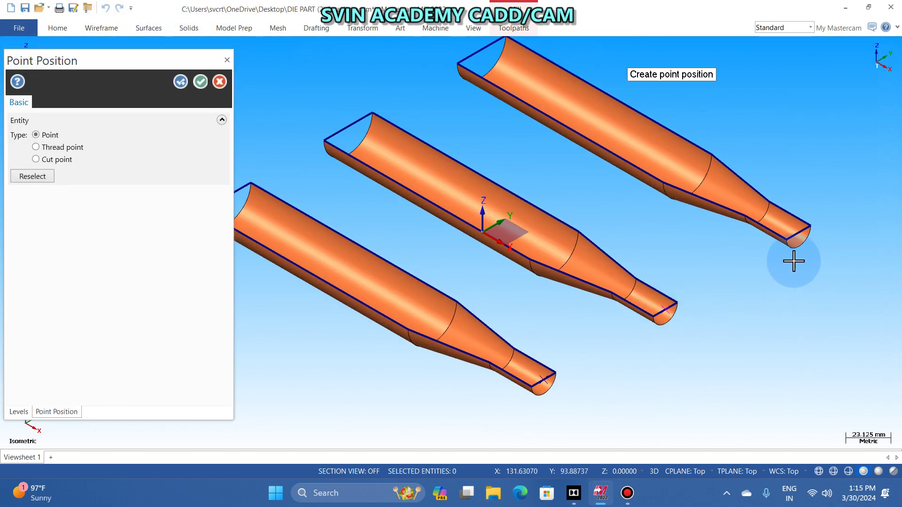
{"action": "left_click", "coordinate": [800, 234]}
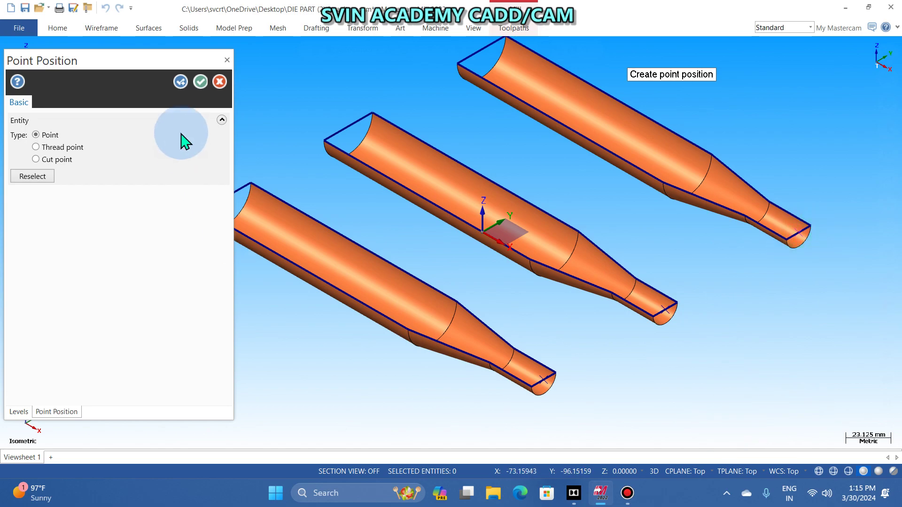
{"action": "left_click", "coordinate": [200, 82]}
{"action": "scroll", "coordinate": [687, 362], "scroll_direction": "down", "scroll_amount": 1}
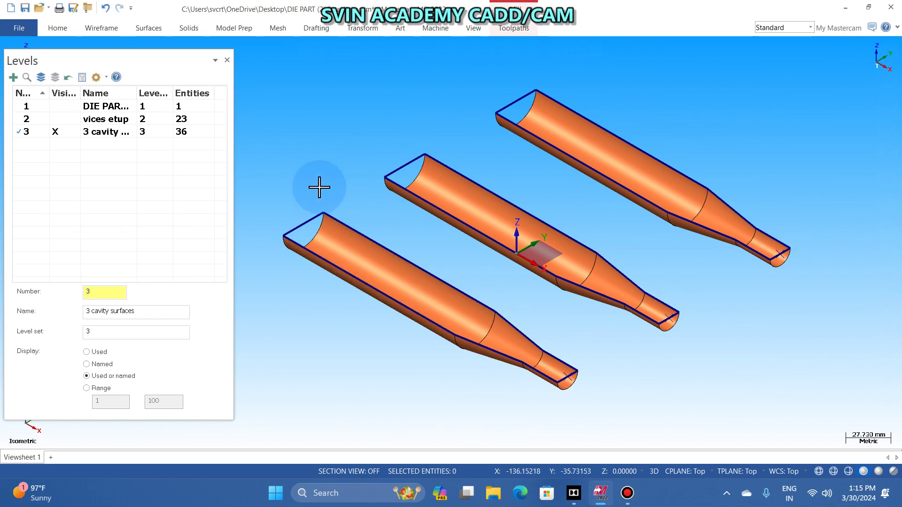
{"action": "scroll", "coordinate": [331, 160], "scroll_direction": "down", "scroll_amount": 1}
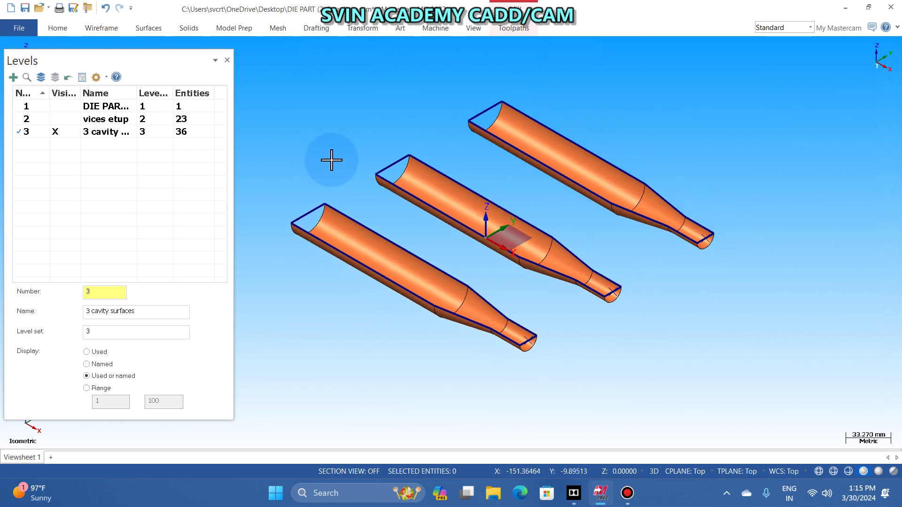
{"action": "scroll", "coordinate": [322, 156], "scroll_direction": "up", "scroll_amount": 1}
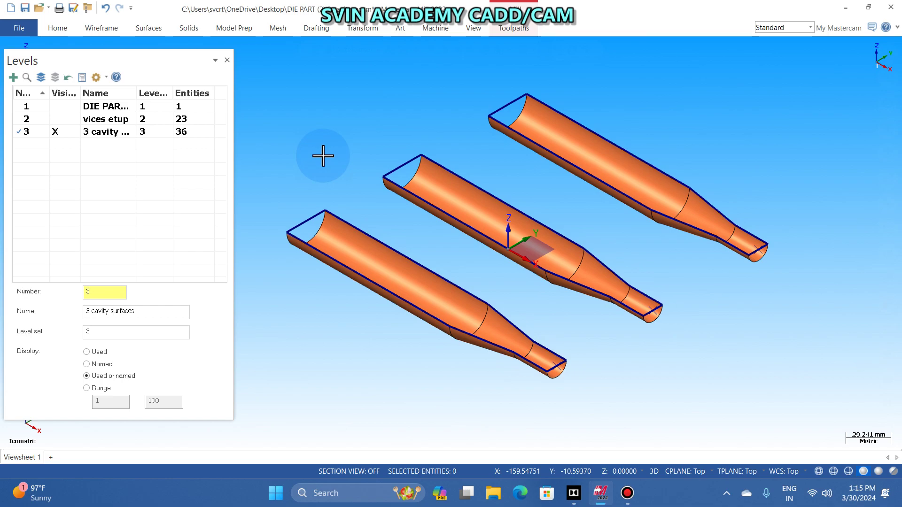
{"action": "scroll", "coordinate": [329, 155], "scroll_direction": "up", "scroll_amount": 2}
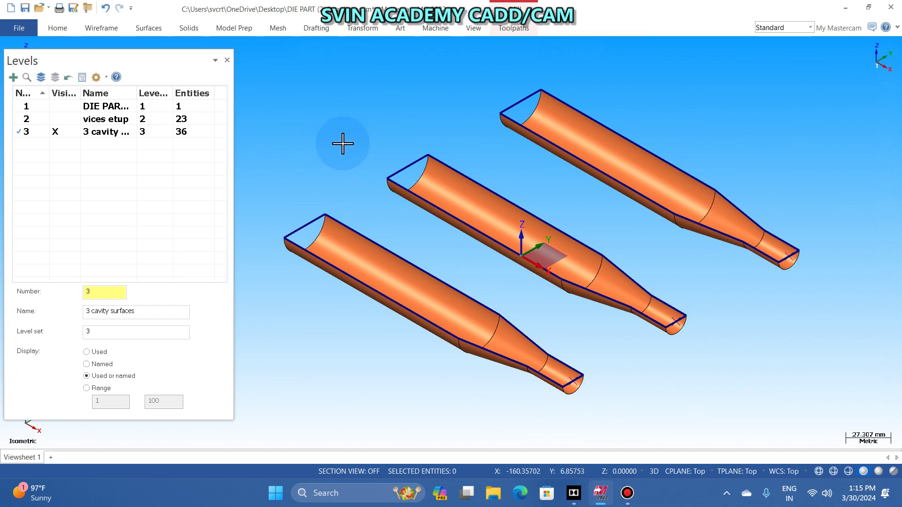
{"action": "scroll", "coordinate": [346, 140], "scroll_direction": "down", "scroll_amount": 1}
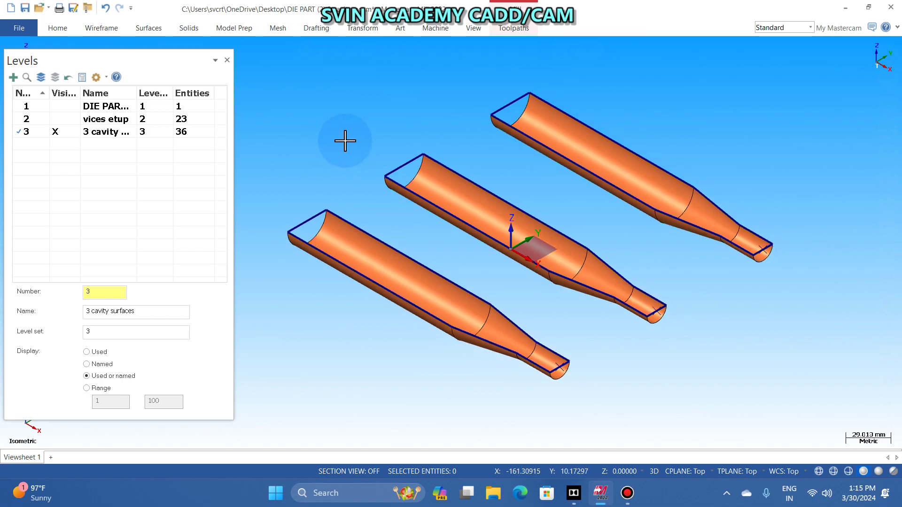
{"action": "scroll", "coordinate": [429, 111], "scroll_direction": "up", "scroll_amount": 1}
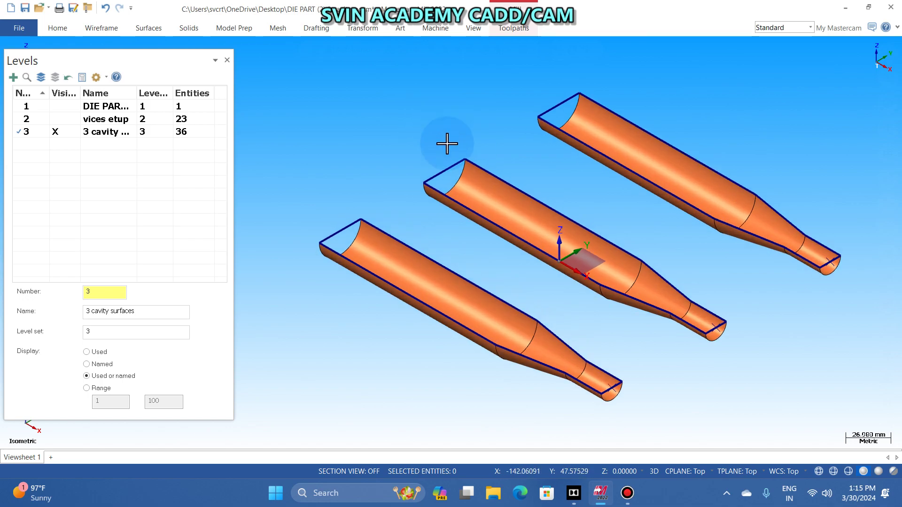
- Briefly show level 1 with the die part to compare it with the extended cavity surfaces and boundaries
{"action": "left_click", "coordinate": [227, 60]}
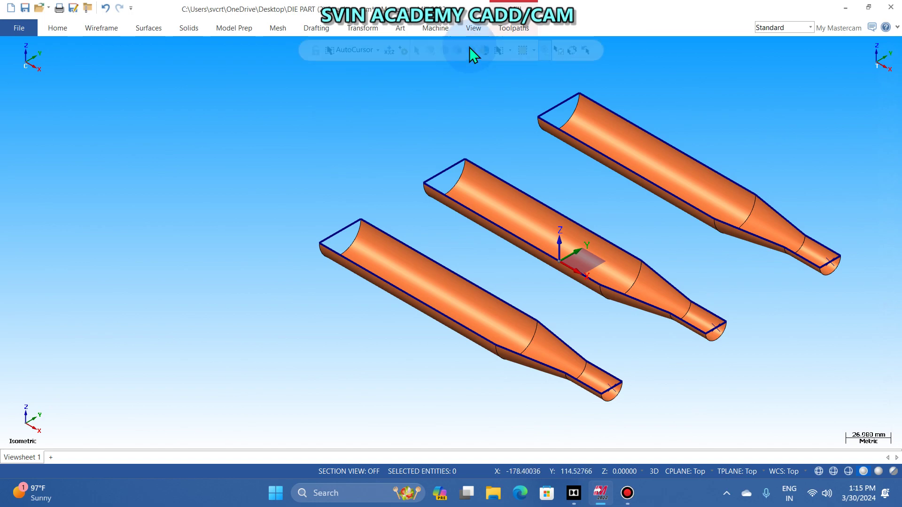
{"action": "left_click", "coordinate": [473, 27]}
{"action": "left_click", "coordinate": [503, 42]}
{"action": "left_click", "coordinate": [69, 122]}
{"action": "left_click", "coordinate": [56, 106]}
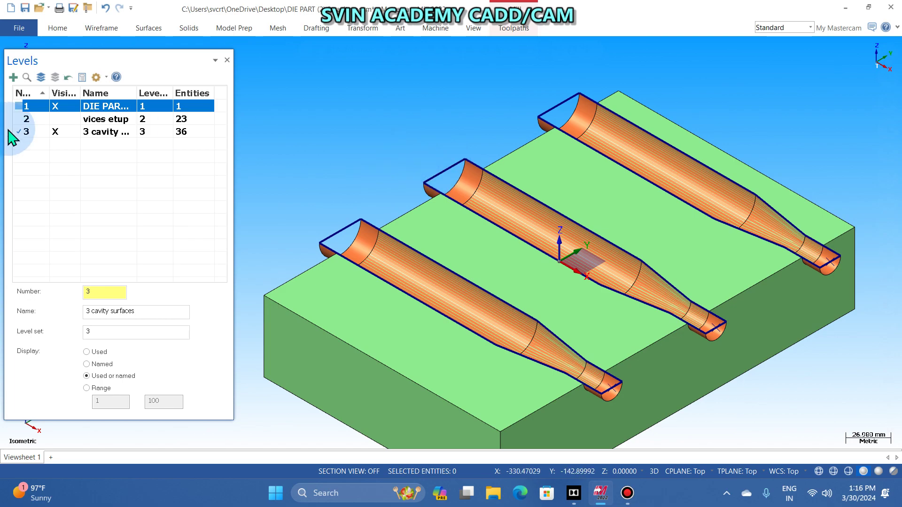
{"action": "left_click", "coordinate": [55, 106]}
{"action": "left_click", "coordinate": [229, 60]}
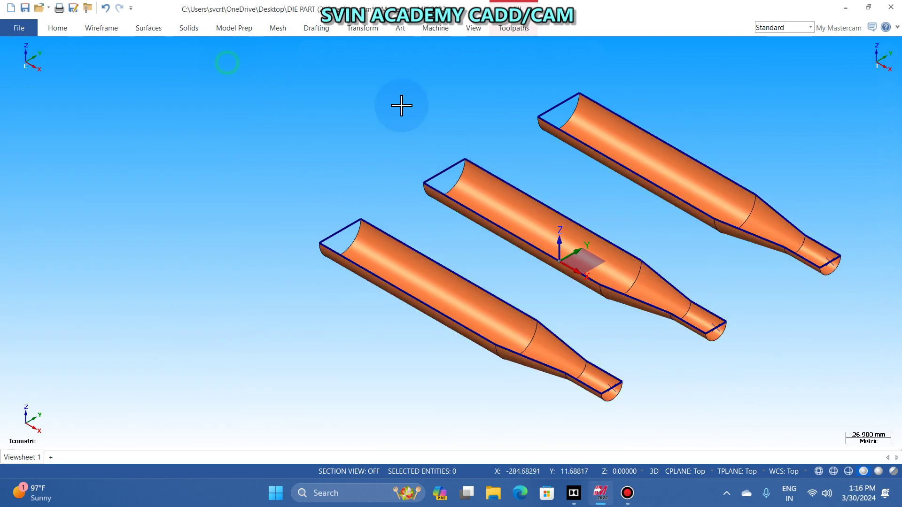
- Open the Toolpaths manager and make the die part level 1 and the vise setup level 2 visible
{"action": "left_click", "coordinate": [481, 29]}
{"action": "left_click", "coordinate": [465, 45]}
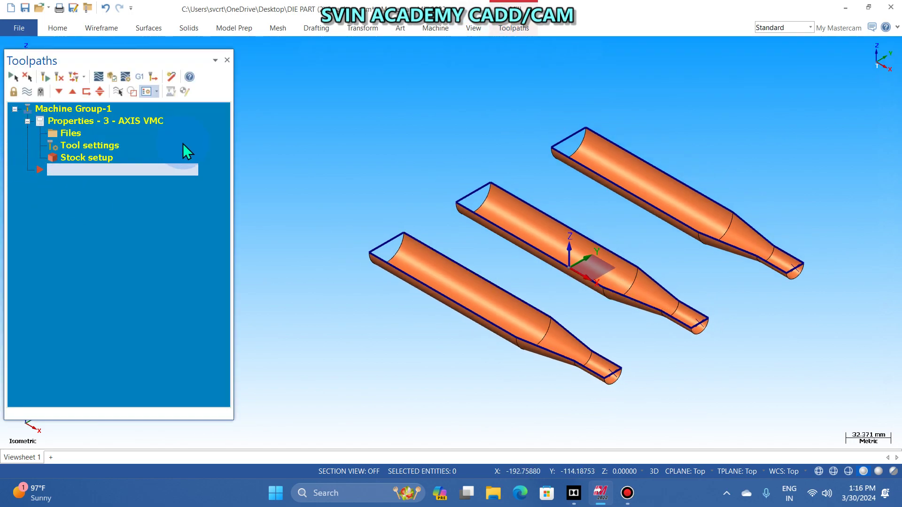
{"action": "left_click", "coordinate": [474, 28]}
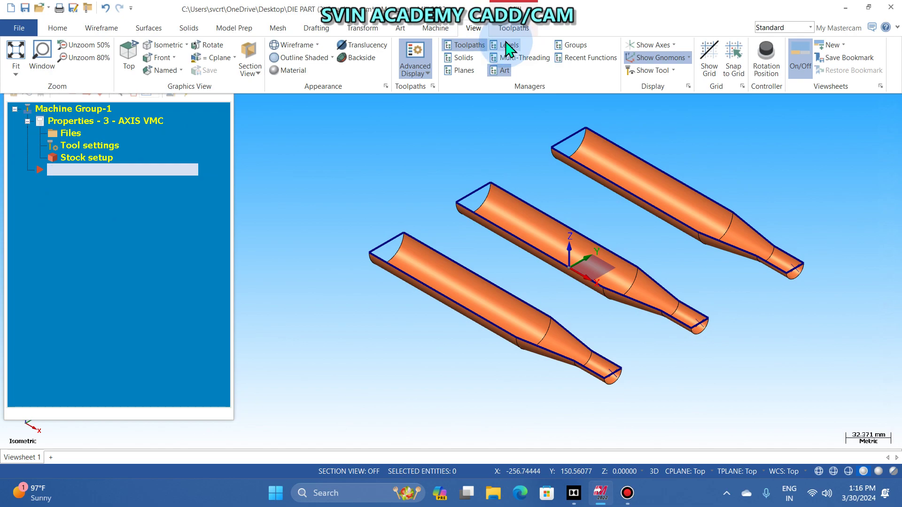
{"action": "left_click", "coordinate": [506, 43]}
{"action": "left_click", "coordinate": [64, 118]}
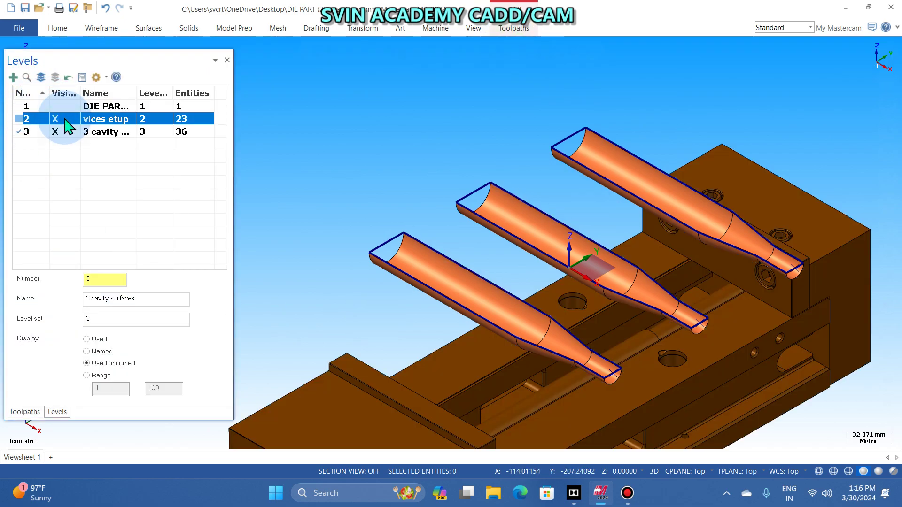
{"action": "left_click", "coordinate": [66, 116]}
{"action": "left_click", "coordinate": [55, 106]}
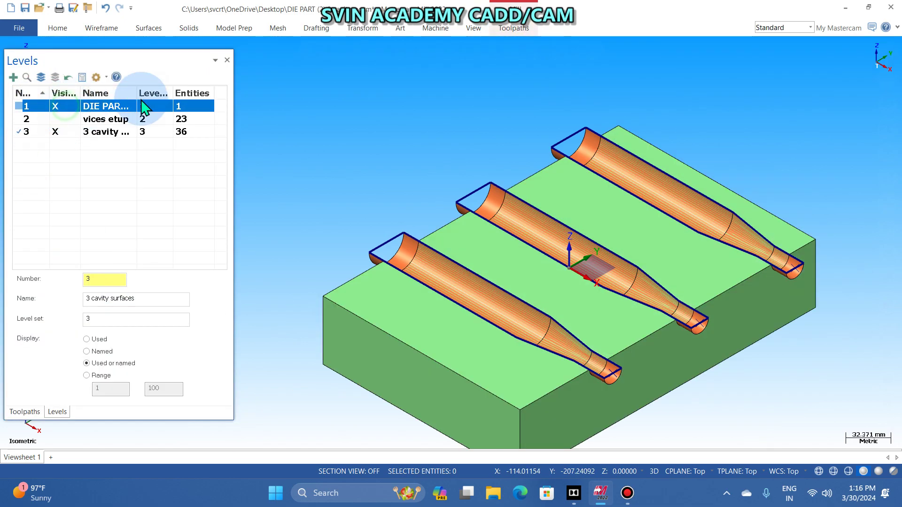
{"action": "left_click", "coordinate": [55, 119]}
- Try to size the rectangular stock from all solids with both the die part and the vise displayed
{"action": "key", "text": "alt+o"}
{"action": "scroll", "coordinate": [443, 101], "scroll_direction": "down", "scroll_amount": 2}
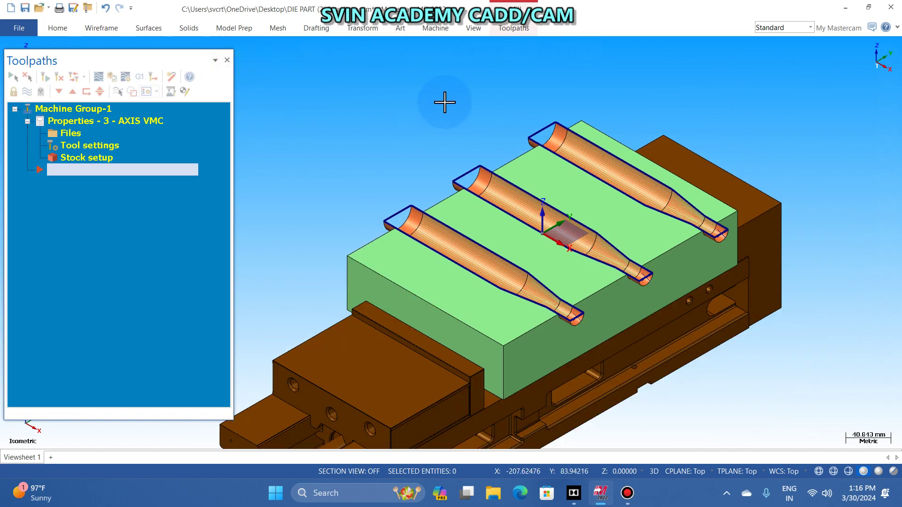
{"action": "left_click", "coordinate": [85, 144]}
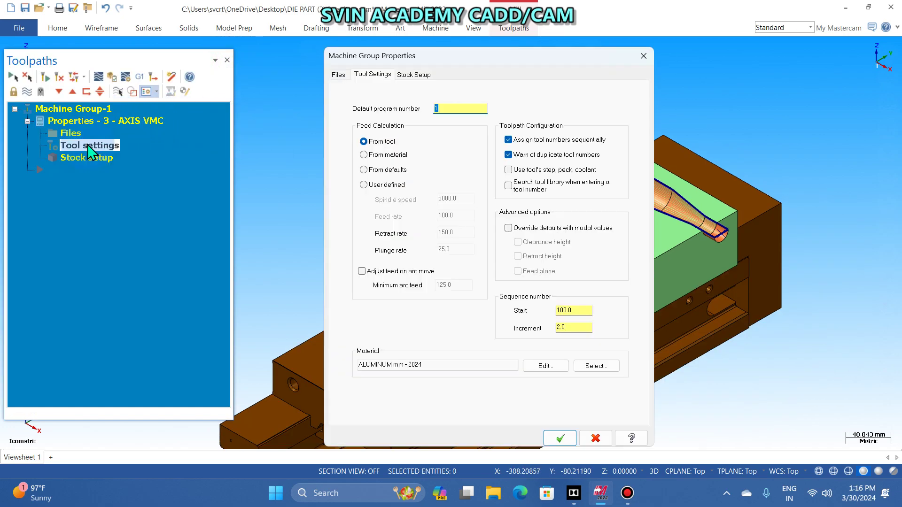
{"action": "left_click", "coordinate": [413, 74]}
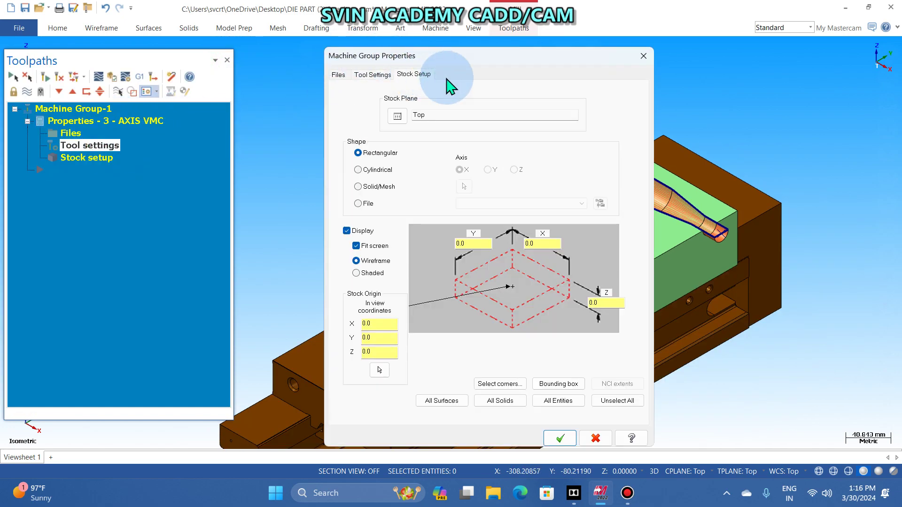
{"action": "left_click", "coordinate": [499, 402]}
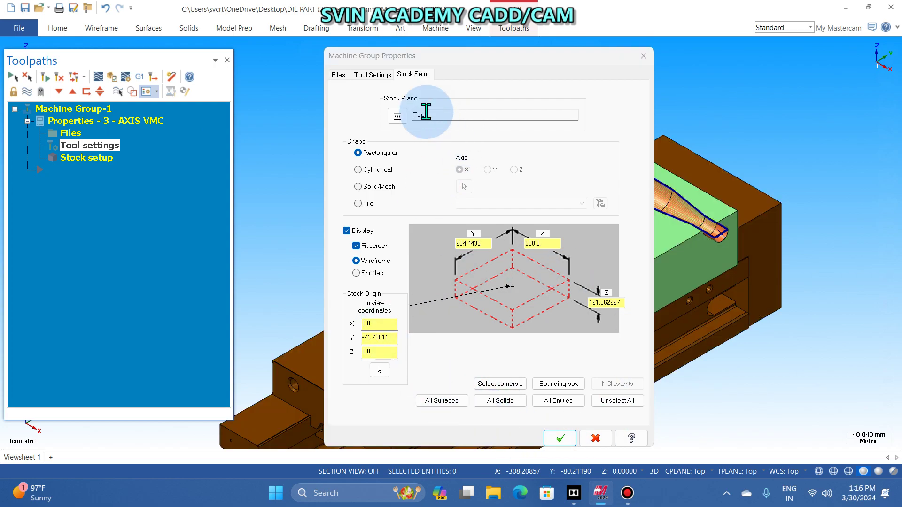
{"action": "left_click", "coordinate": [373, 78]}
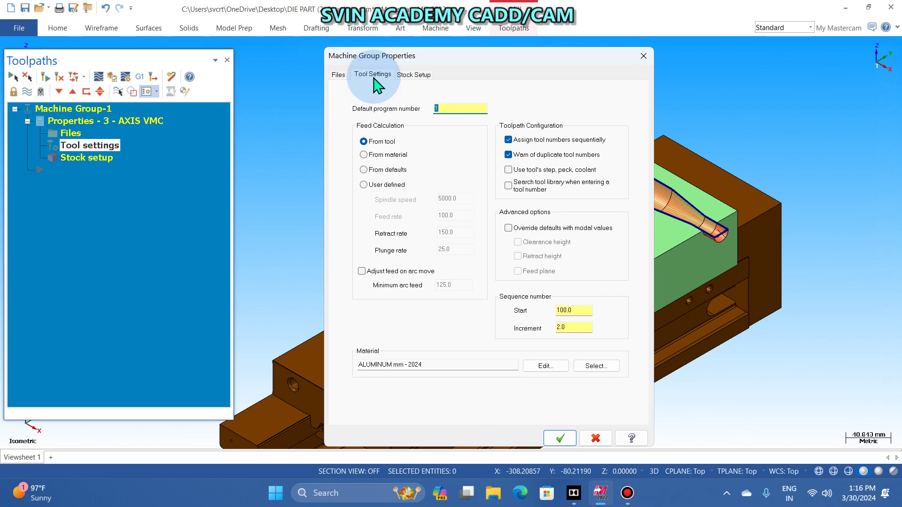
{"action": "left_click", "coordinate": [413, 75]}
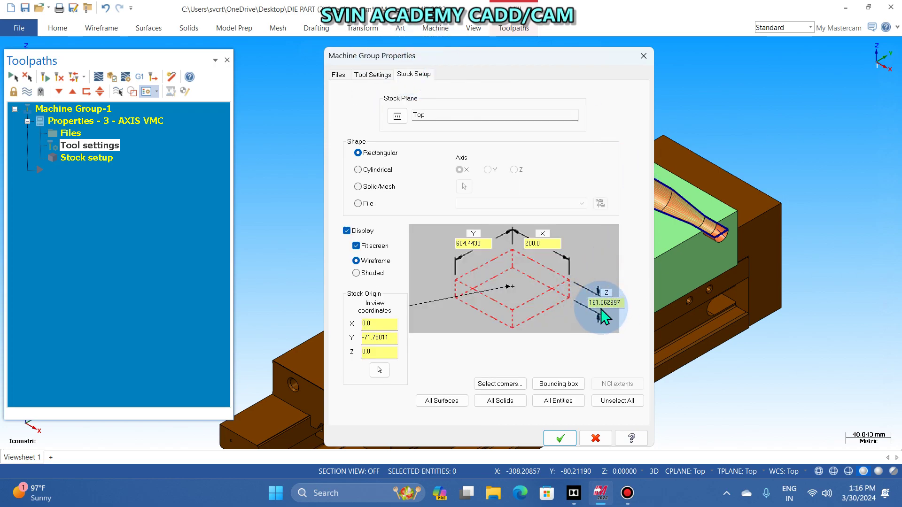
{"action": "left_click", "coordinate": [560, 438]}
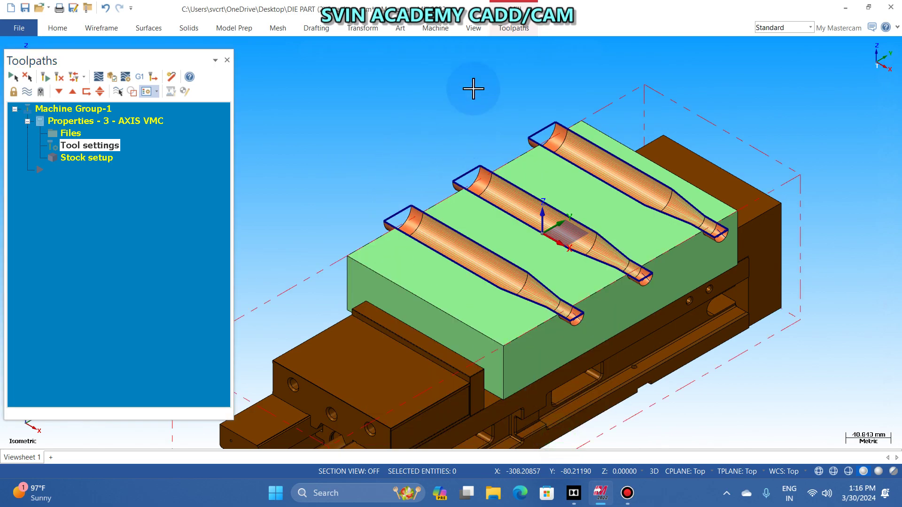
- Hide the vise setup level 2, leaving the die part and cavity surfaces displayed
{"action": "left_click", "coordinate": [473, 28]}
{"action": "left_click", "coordinate": [503, 52]}
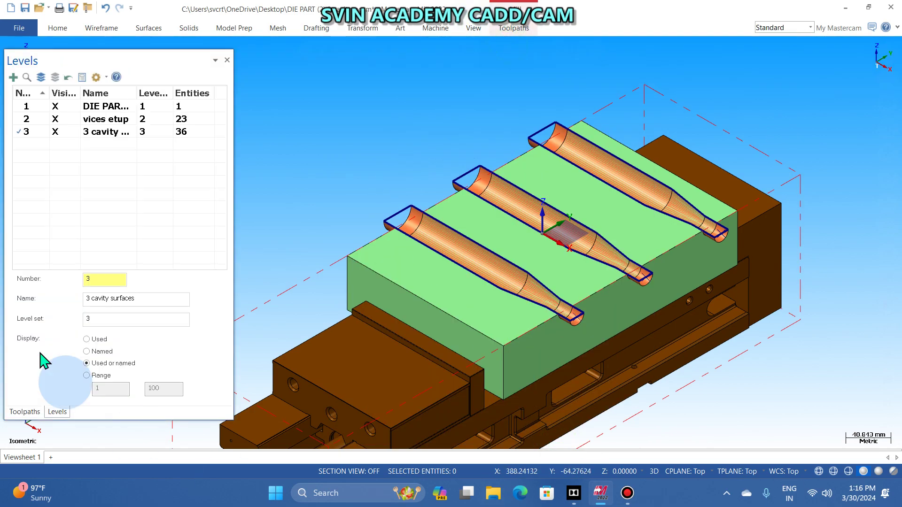
{"action": "left_click", "coordinate": [55, 118]}
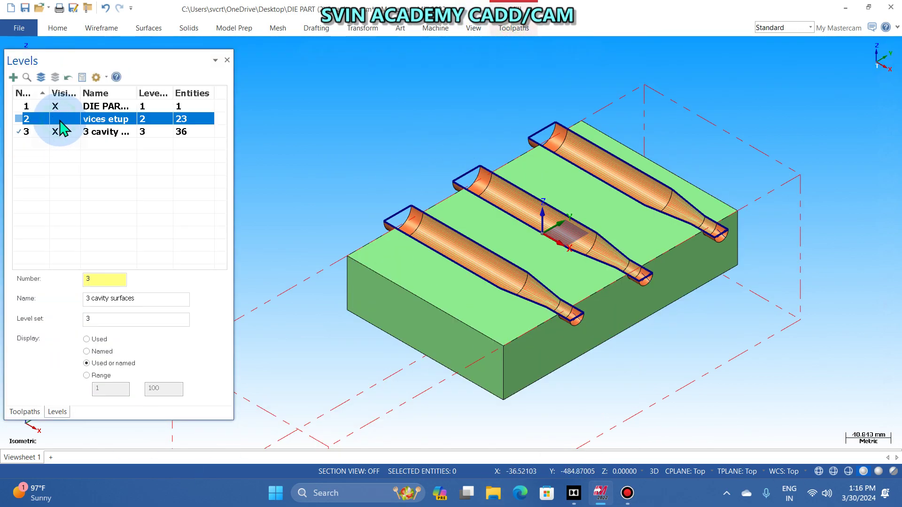
{"action": "left_click", "coordinate": [227, 60]}
- Clear the stock dimensions in the stock setup and recalculate the rectangular stock from all visible solids
{"action": "left_click", "coordinate": [87, 158]}
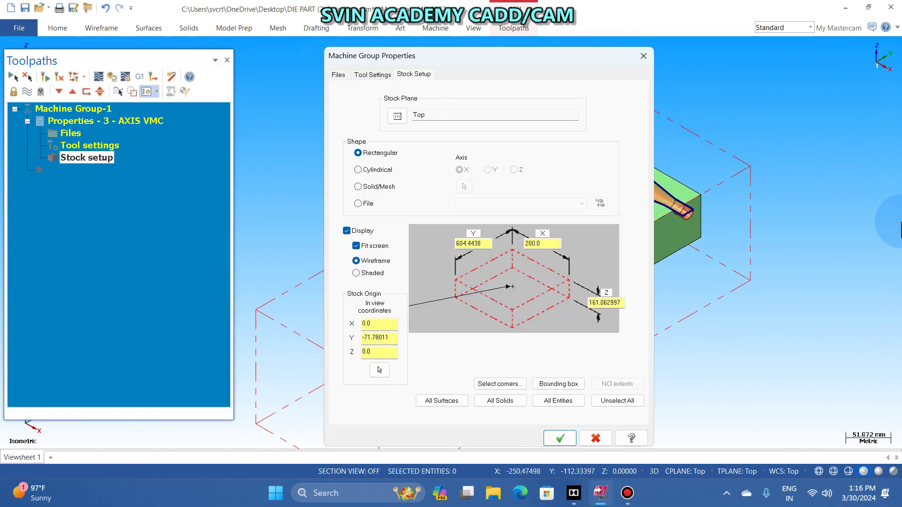
{"action": "left_click", "coordinate": [619, 401]}
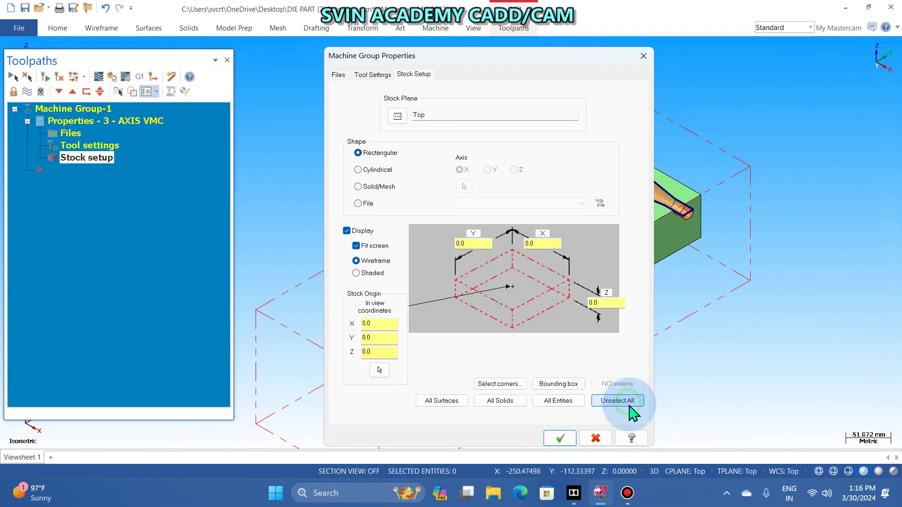
{"action": "left_click", "coordinate": [493, 404]}
{"action": "left_click", "coordinate": [559, 439]}
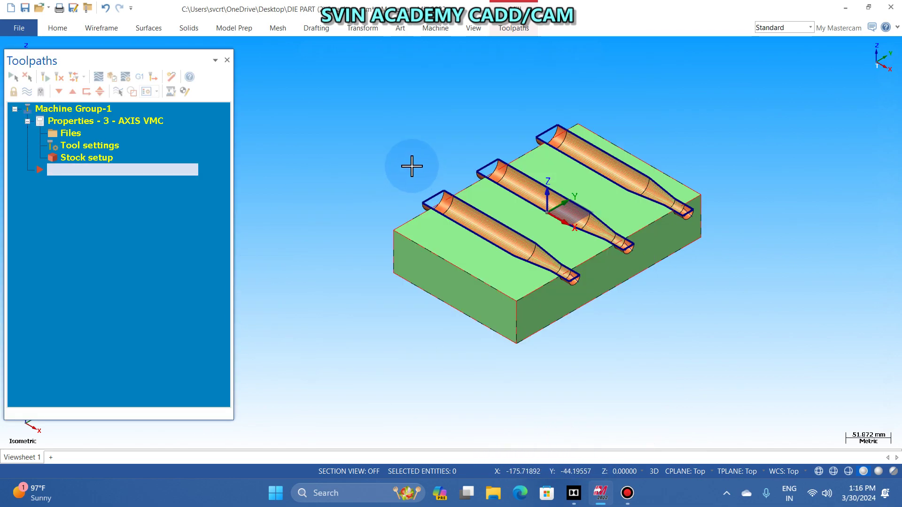
- Start a new stock model operation for the die part and name it RM
{"action": "scroll", "coordinate": [697, 181], "scroll_direction": "up", "scroll_amount": 3}
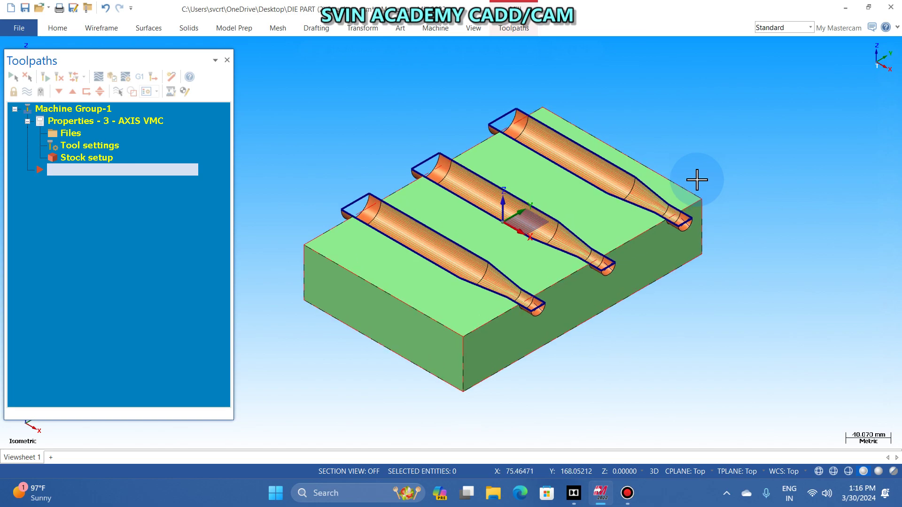
{"action": "left_click", "coordinate": [510, 29]}
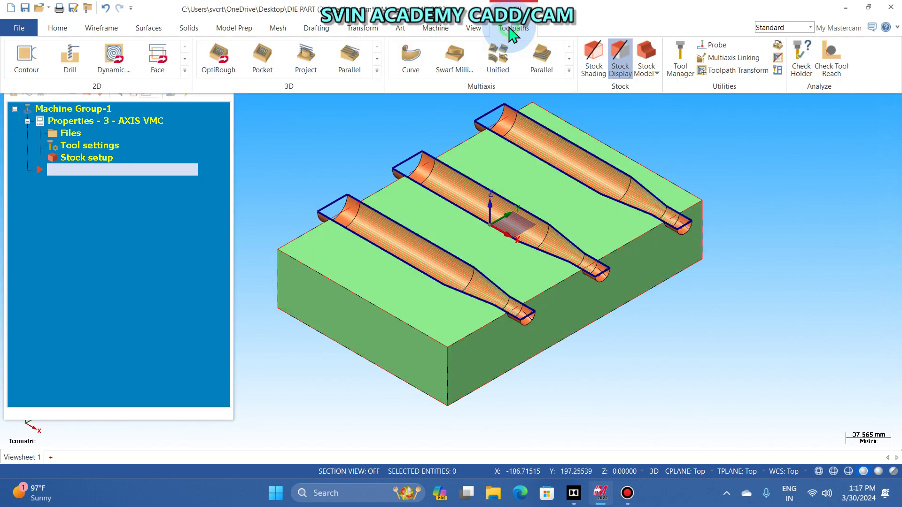
{"action": "left_click", "coordinate": [641, 47]}
{"action": "left_click", "coordinate": [534, 59]}
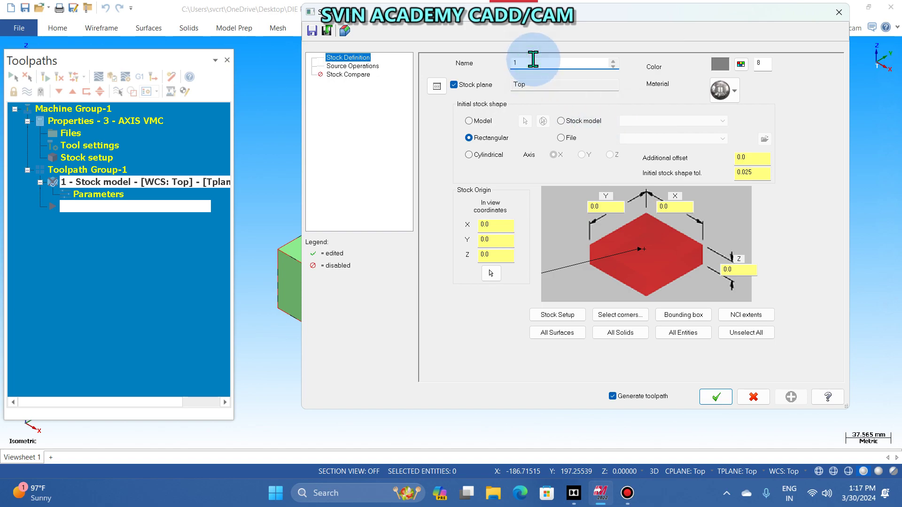
{"action": "key", "text": "BackSpace"}
{"action": "type", "text": "r"}
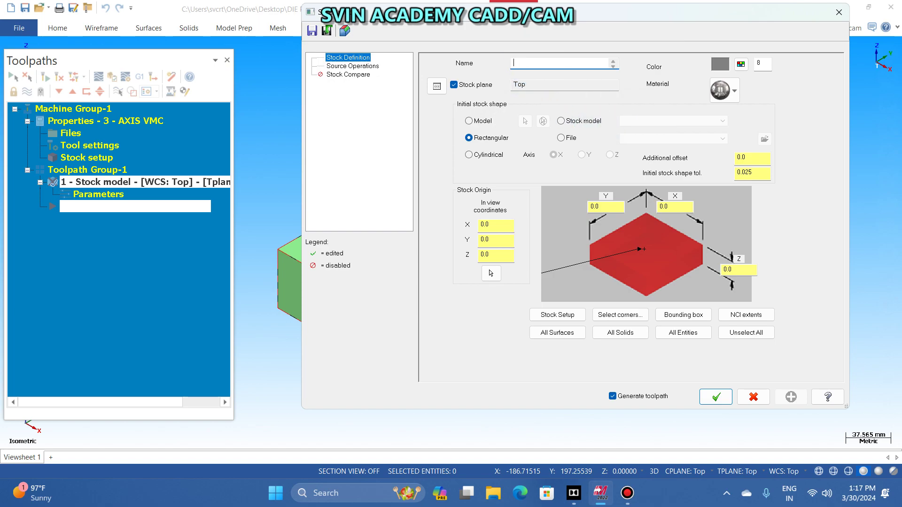
- Set the stock model's color to green 84, take its rectangular dimensions from the stock setup, and generate it
{"action": "left_click", "coordinate": [741, 64]}
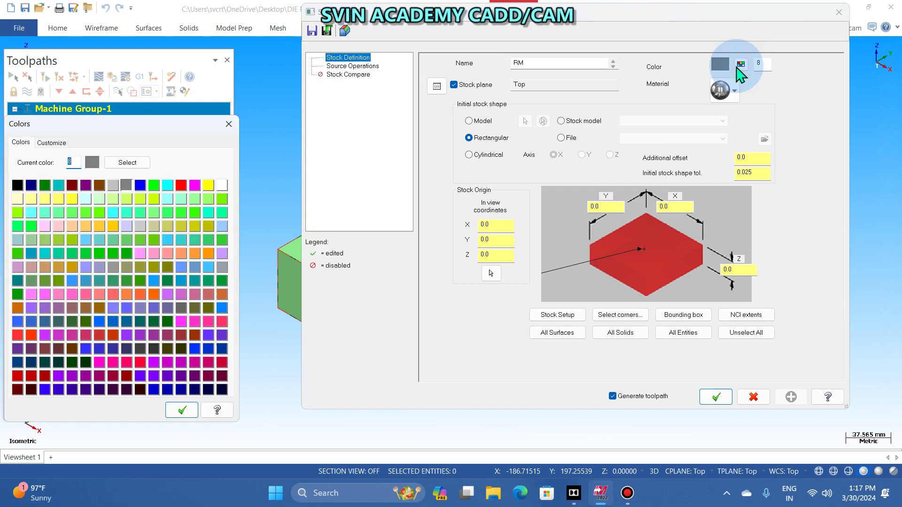
{"action": "left_click", "coordinate": [70, 255]}
{"action": "left_click", "coordinate": [182, 411]}
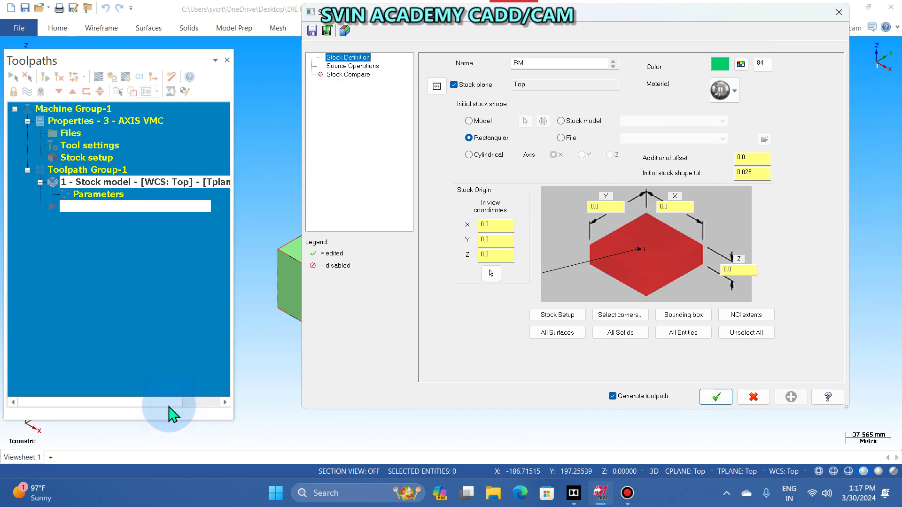
{"action": "left_click", "coordinate": [575, 316]}
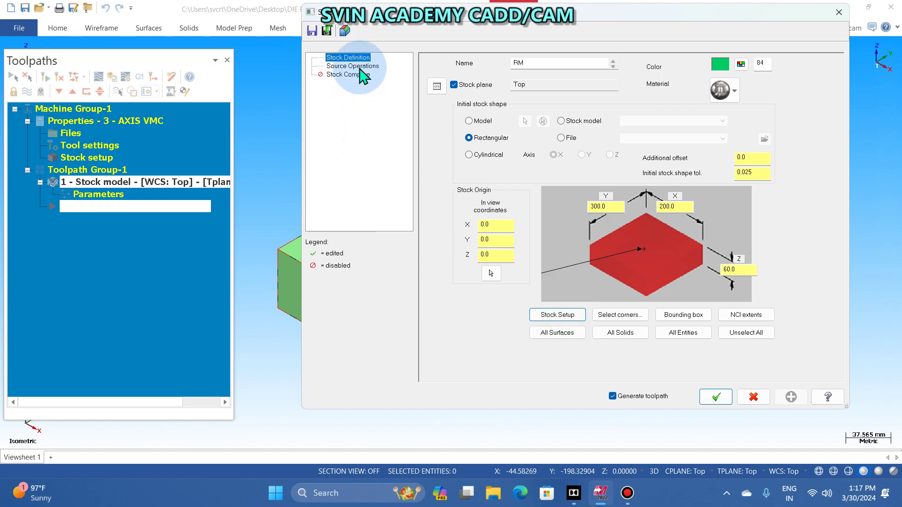
{"action": "left_click", "coordinate": [718, 399]}
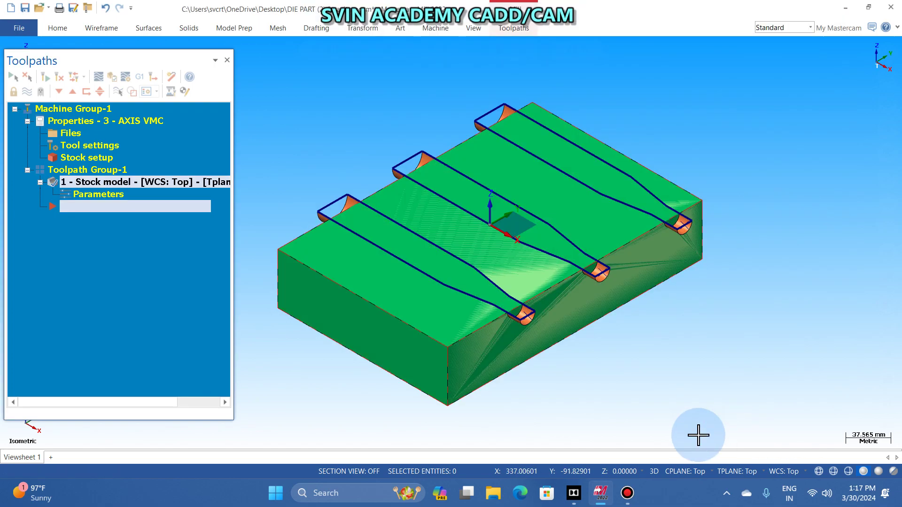
- Inspect the stock model around the cavity ends and turn off its display
{"action": "scroll", "coordinate": [502, 319], "scroll_direction": "up", "scroll_amount": 8}
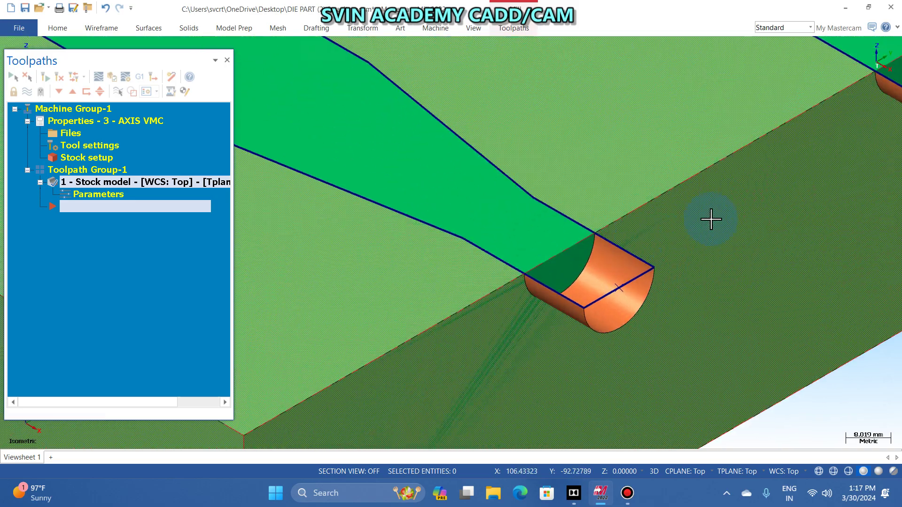
{"action": "middle_click_drag", "start_coordinate": [702, 218], "coordinate": [648, 156]}
{"action": "right_click", "coordinate": [648, 157]}
{"action": "key", "text": "Escape"}
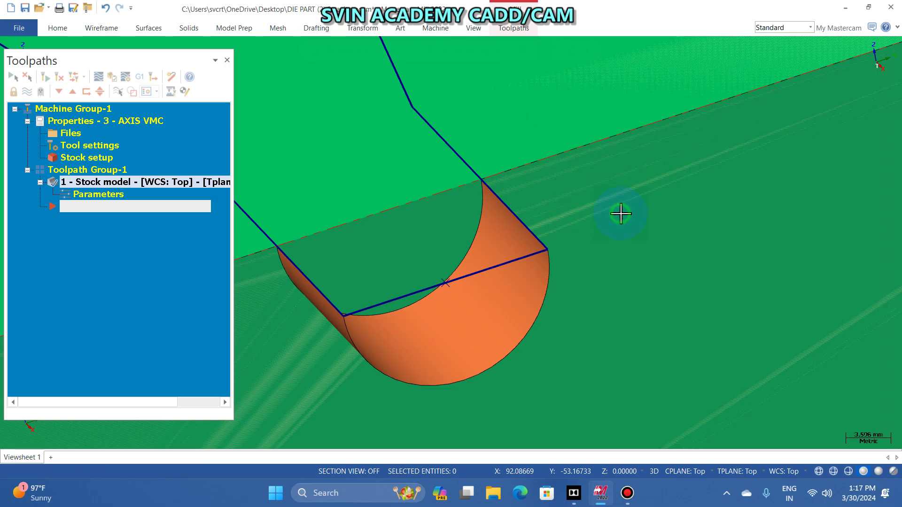
{"action": "key", "text": "alt+7"}
{"action": "scroll", "coordinate": [604, 258], "scroll_direction": "down", "scroll_amount": 8}
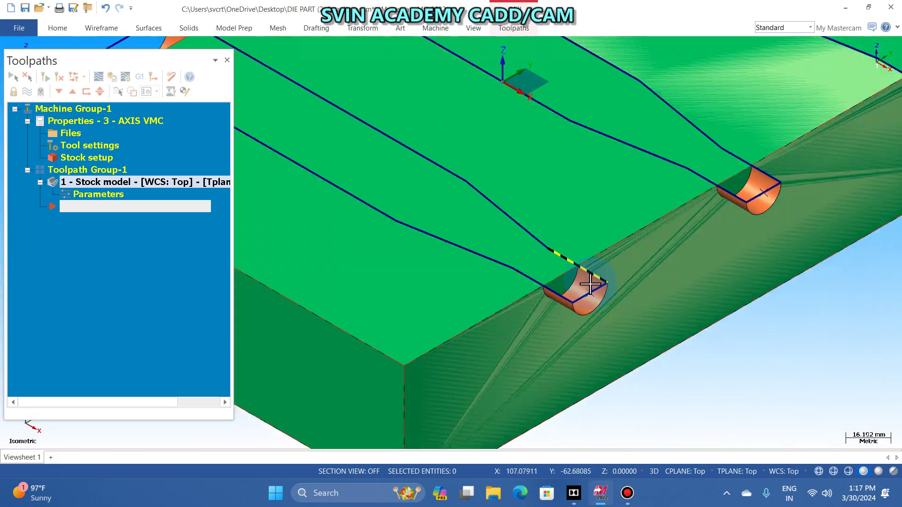
{"action": "scroll", "coordinate": [590, 284], "scroll_direction": "down", "scroll_amount": 5}
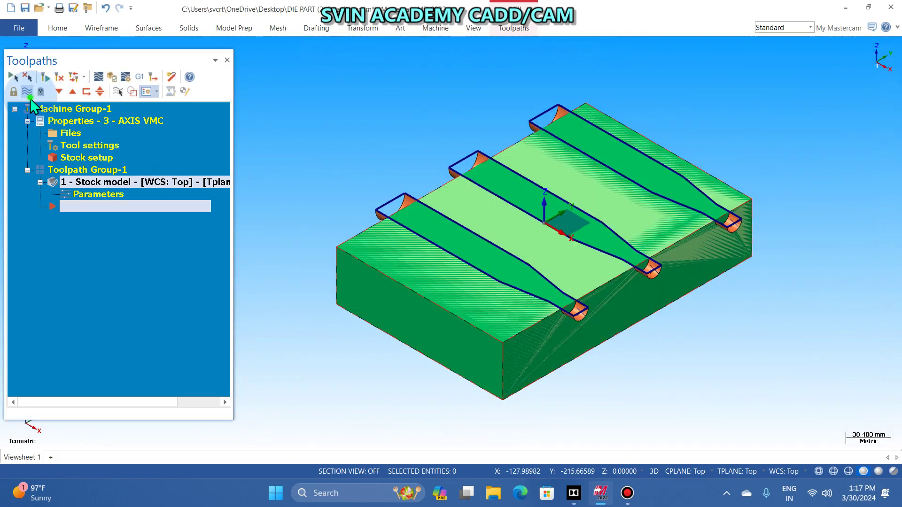
{"action": "left_click", "coordinate": [28, 93]}
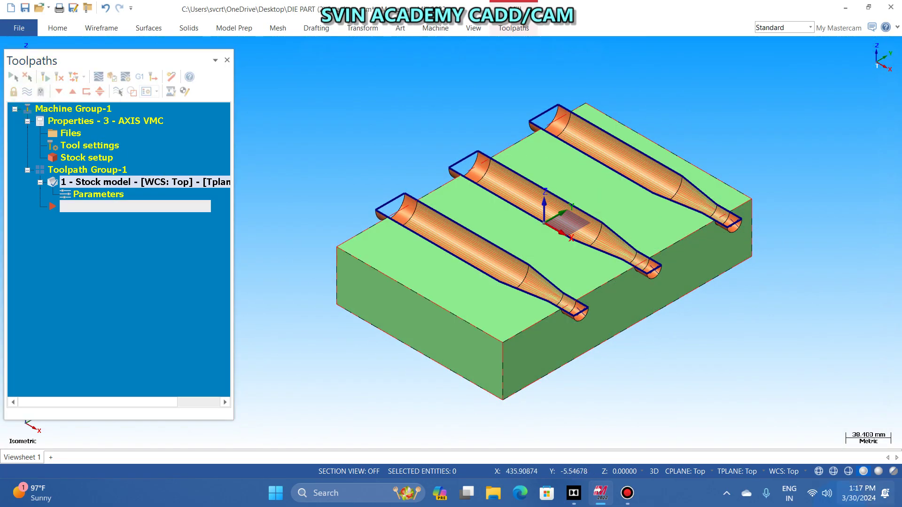
- Rename the toolpath group containing the stock model as ROUGHING
{"action": "right_click", "coordinate": [66, 173]}
{"action": "left_click", "coordinate": [267, 168]}
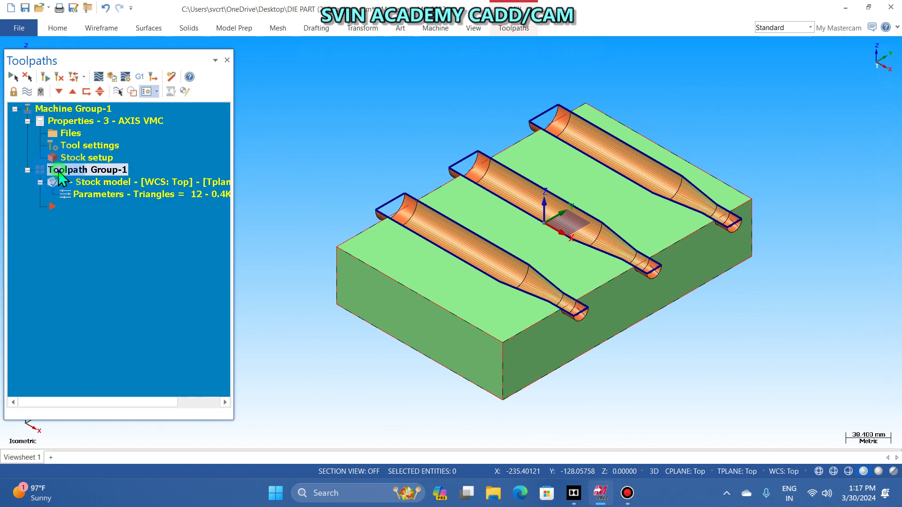
{"action": "left_click", "coordinate": [58, 170]}
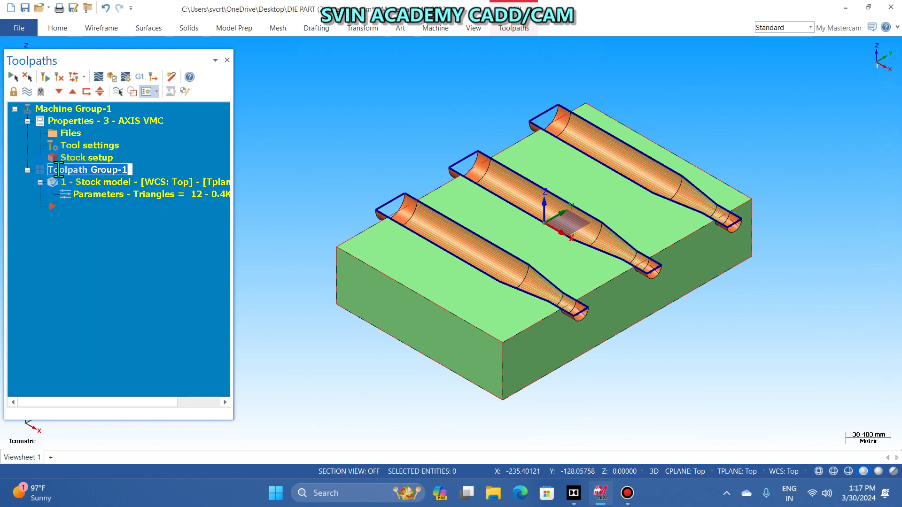
{"action": "type", "text": "R"}
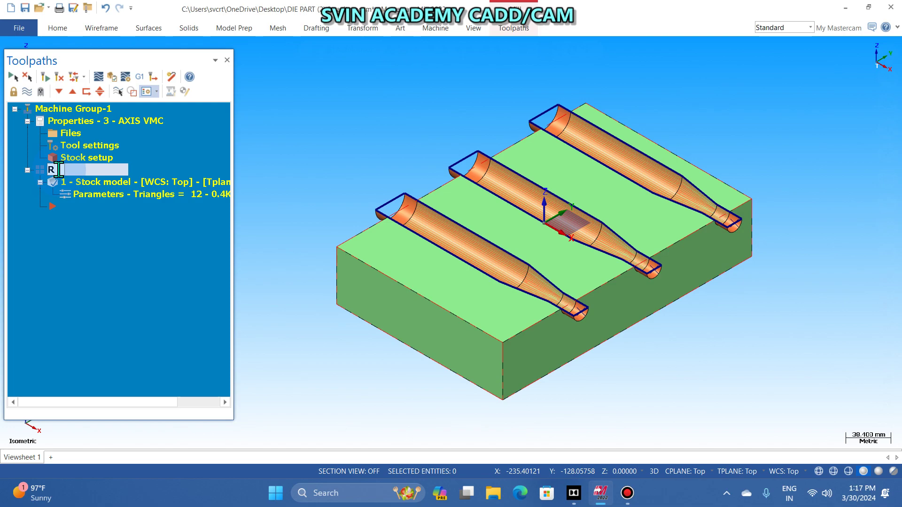
{"action": "type", "text": "OUGHING"}
{"action": "key", "text": "Return"}
{"action": "left_click", "coordinate": [364, 108]}
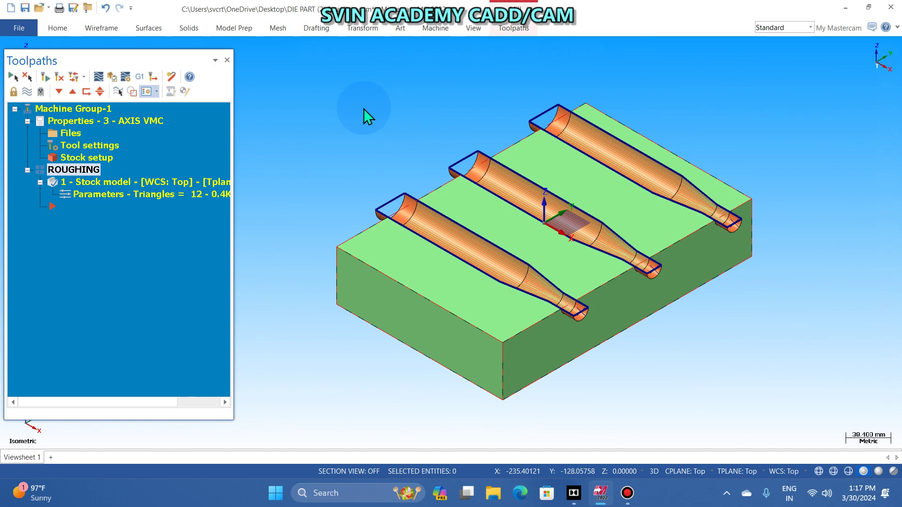
{"action": "left_click", "coordinate": [516, 30]}
{"action": "left_click", "coordinate": [376, 70]}
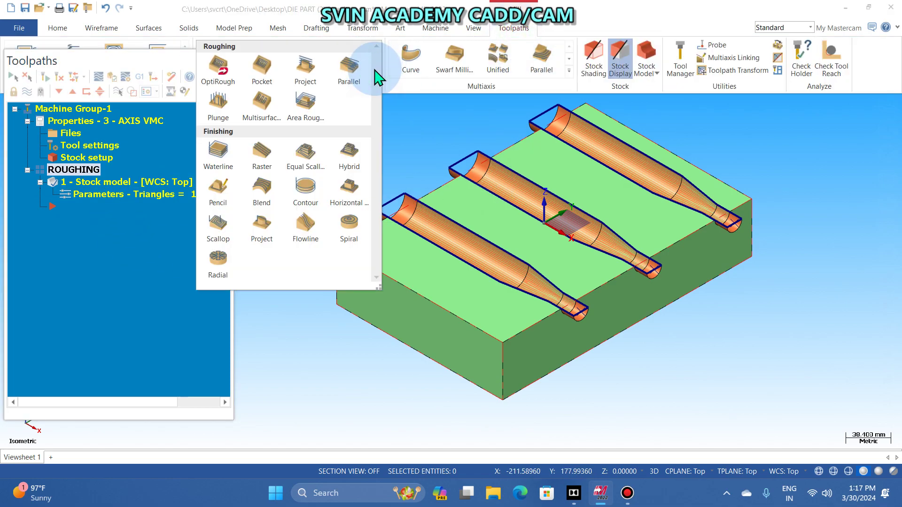
{"action": "left_click", "coordinate": [508, 238]}
{"action": "middle_click_drag", "start_coordinate": [664, 182], "coordinate": [607, 180]}
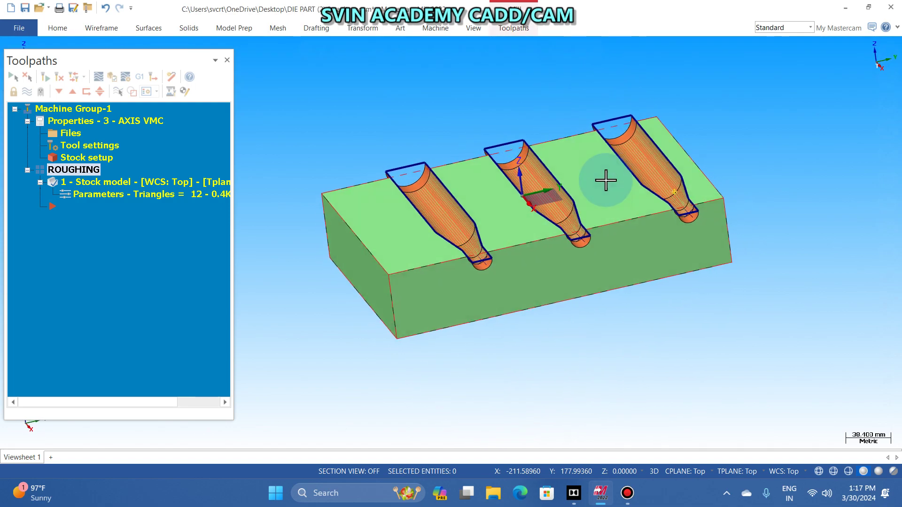
{"action": "scroll", "coordinate": [449, 216], "scroll_direction": "up", "scroll_amount": 4}
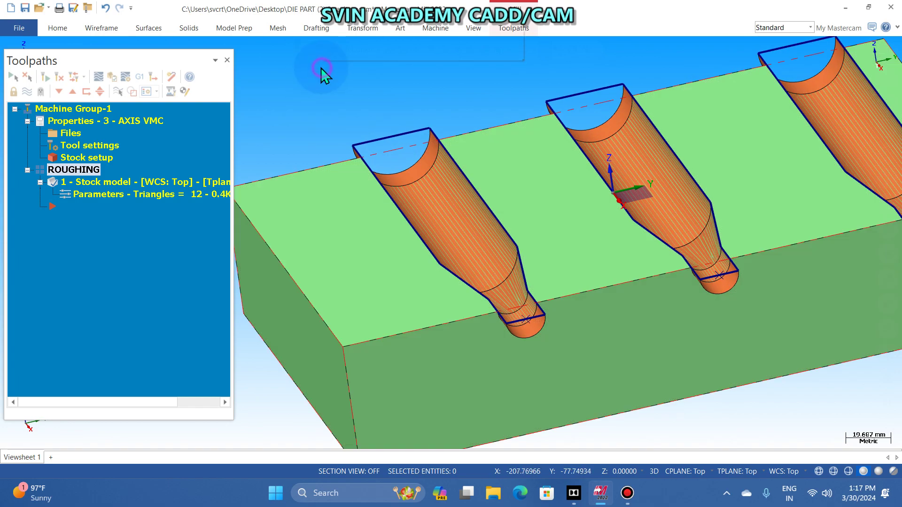
{"action": "right_click", "coordinate": [321, 69]}
{"action": "left_click", "coordinate": [367, 133]}
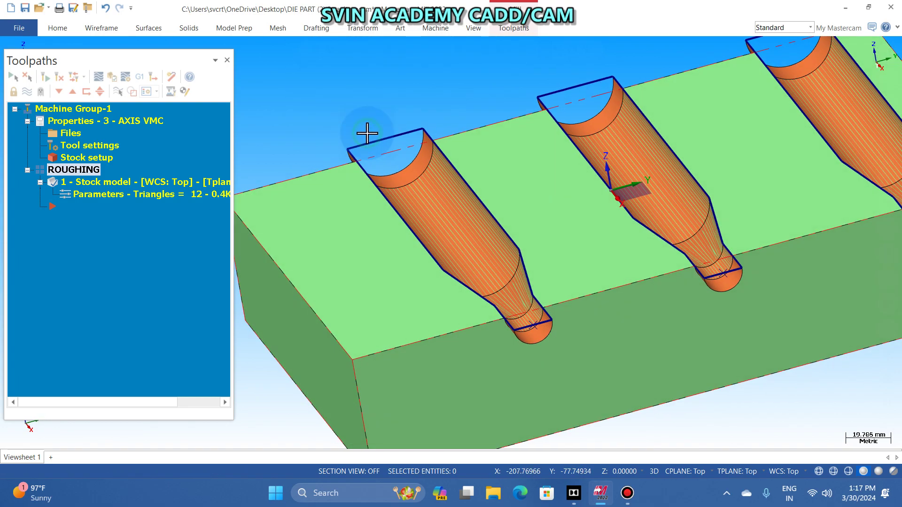
{"action": "left_click", "coordinate": [368, 133]}
{"action": "right_click", "coordinate": [368, 133]}
{"action": "left_click", "coordinate": [507, 234]}
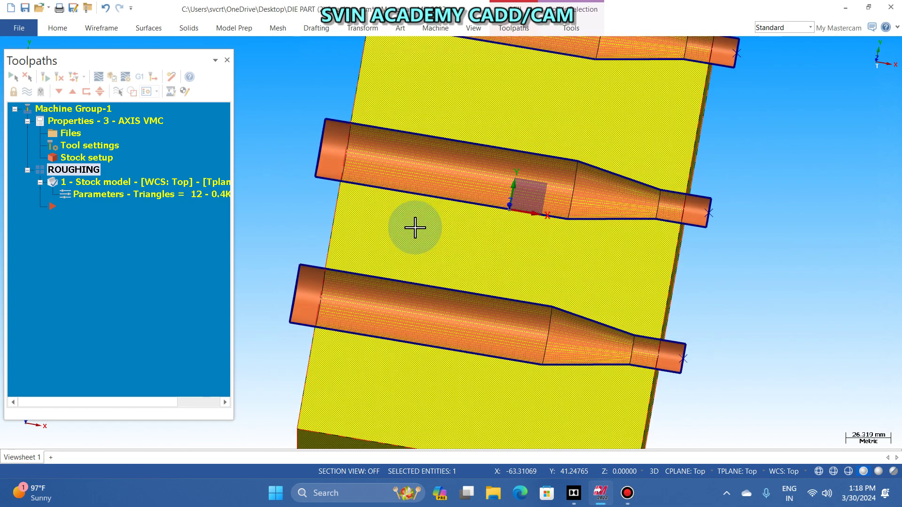
{"action": "left_click", "coordinate": [516, 29]}
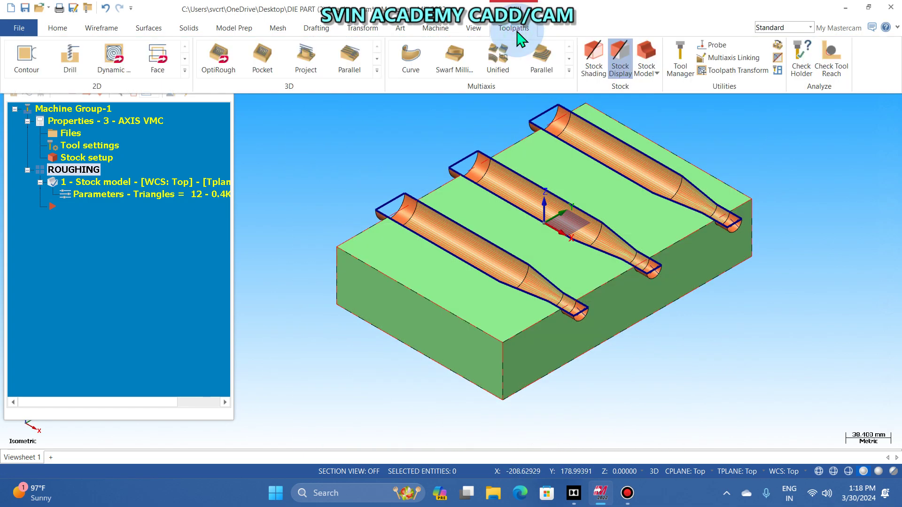
{"action": "left_click", "coordinate": [377, 71]}
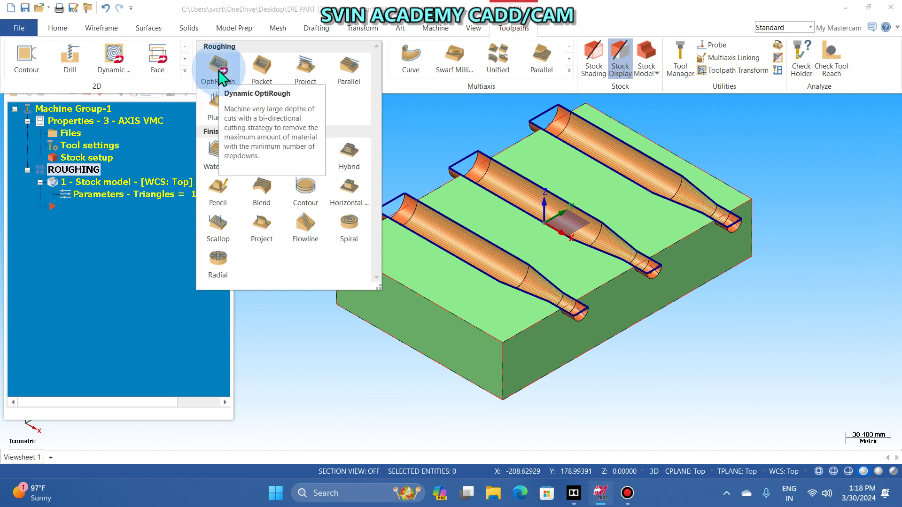
{"action": "left_click", "coordinate": [94, 111]}
{"action": "right_click", "coordinate": [94, 111]}
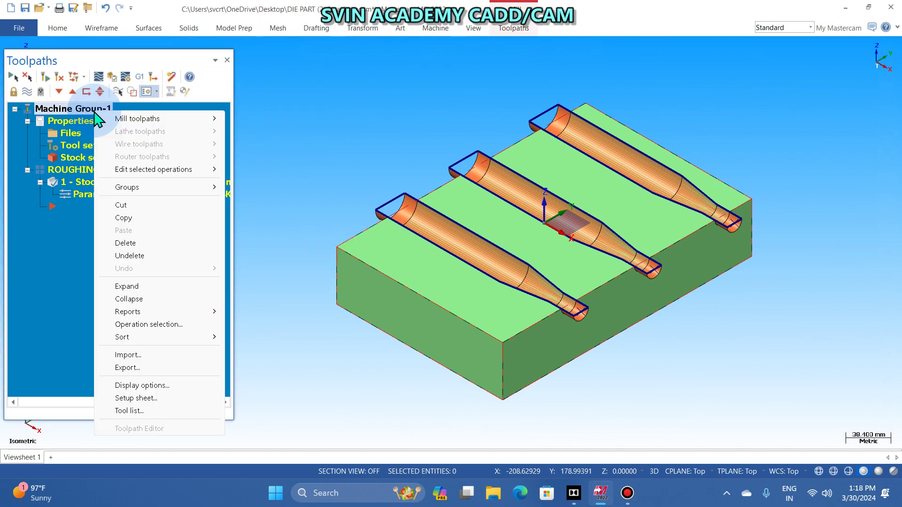
{"action": "mouse_move", "coordinate": [149, 119]}
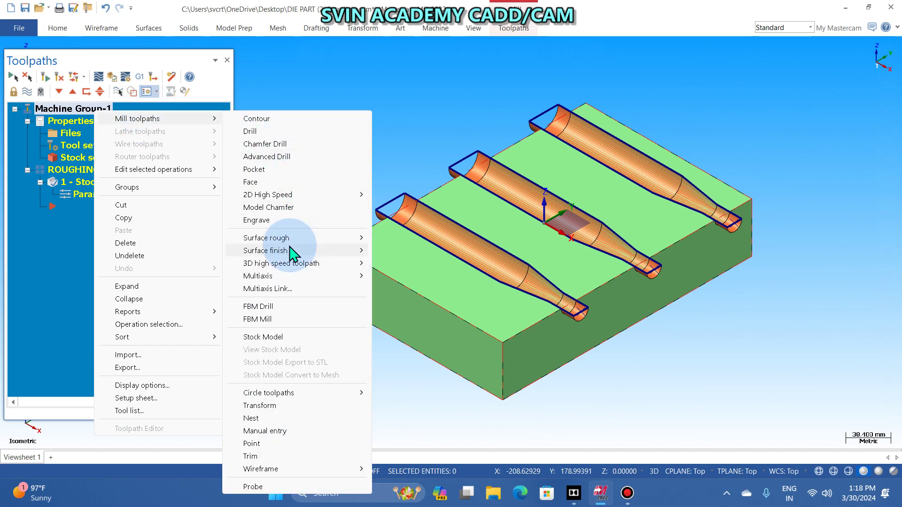
{"action": "mouse_move", "coordinate": [291, 240]}
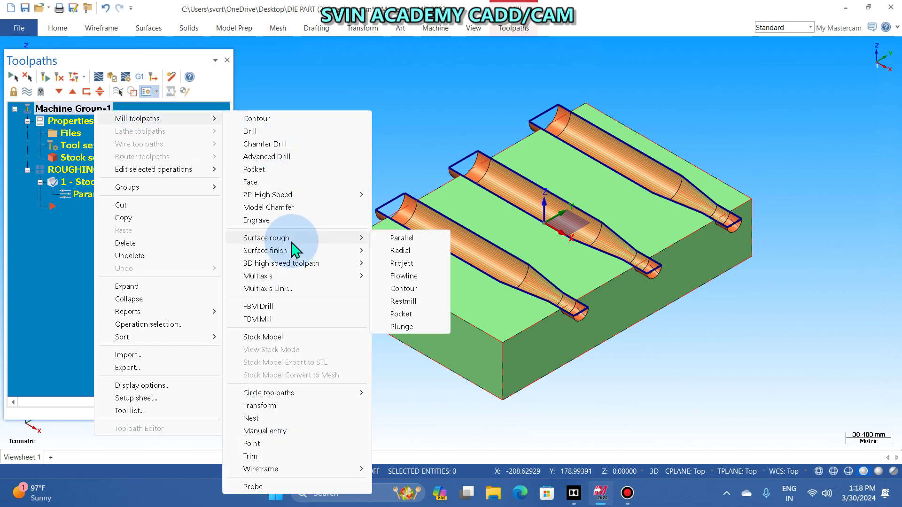
{"action": "left_click", "coordinate": [417, 288]}
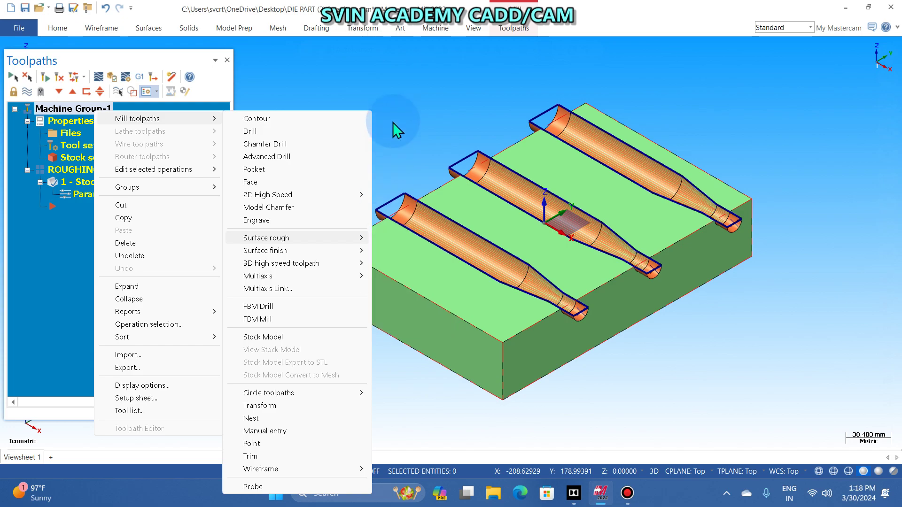
- Start a surface rough pocket toolpath and select the front cavity's surfaces as drive surfaces
{"action": "left_click", "coordinate": [515, 29]}
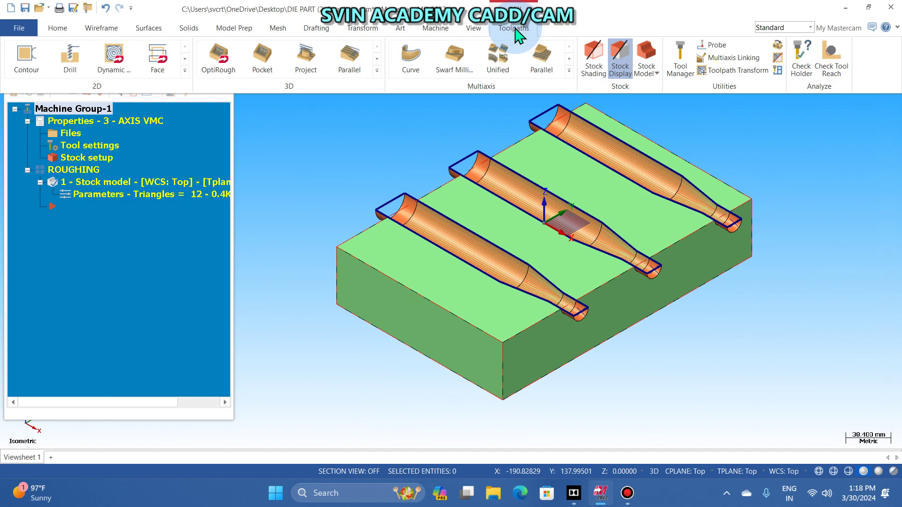
{"action": "left_click", "coordinate": [266, 65]}
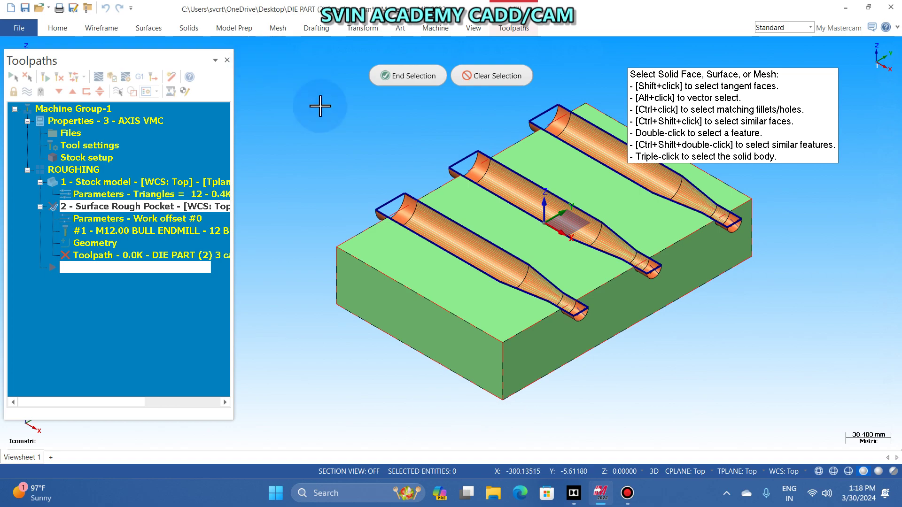
{"action": "scroll", "coordinate": [329, 296], "scroll_direction": "down", "scroll_amount": 1}
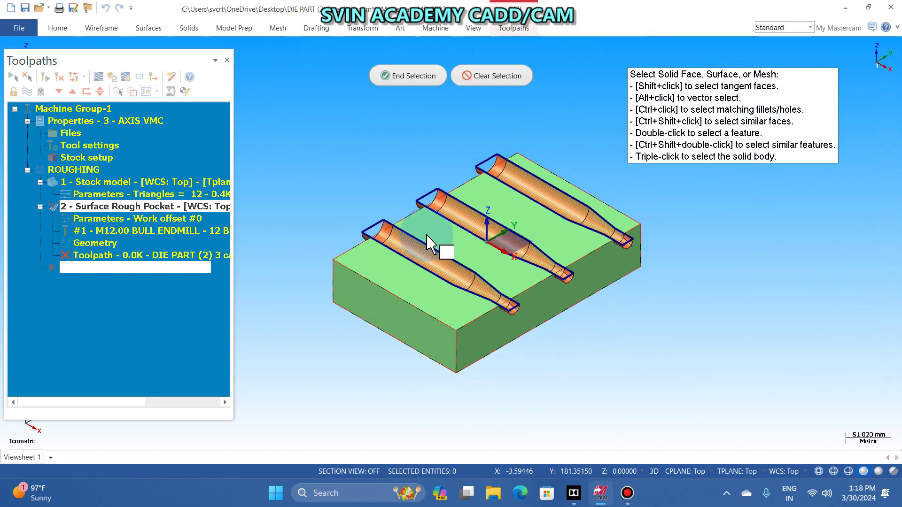
{"action": "scroll", "coordinate": [430, 245], "scroll_direction": "up", "scroll_amount": 2}
{"action": "scroll", "coordinate": [427, 239], "scroll_direction": "down", "scroll_amount": 1}
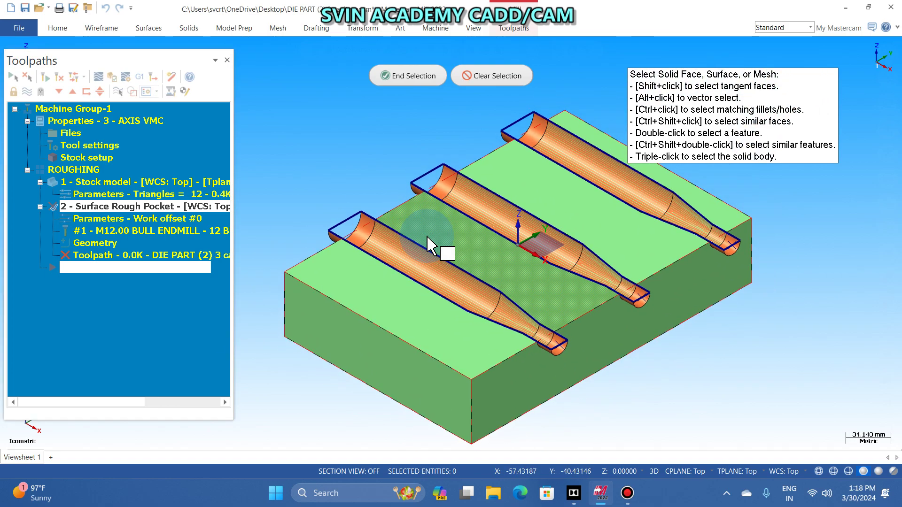
{"action": "scroll", "coordinate": [430, 238], "scroll_direction": "down", "scroll_amount": 1}
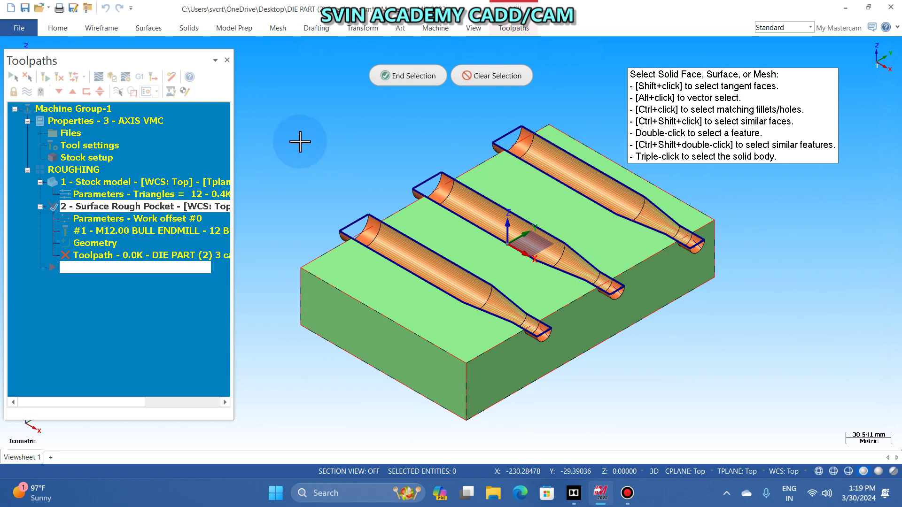
{"action": "scroll", "coordinate": [298, 141], "scroll_direction": "down", "scroll_amount": 1}
{"action": "left_click", "coordinate": [392, 241]}
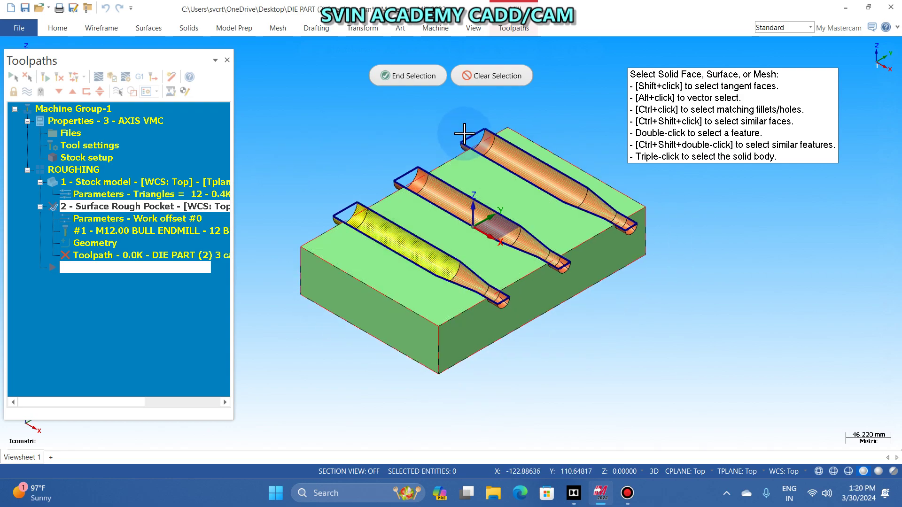
{"action": "left_click", "coordinate": [494, 298]}
{"action": "scroll", "coordinate": [597, 270], "scroll_direction": "up", "scroll_amount": 1}
{"action": "scroll", "coordinate": [808, 385], "scroll_direction": "down", "scroll_amount": 1}
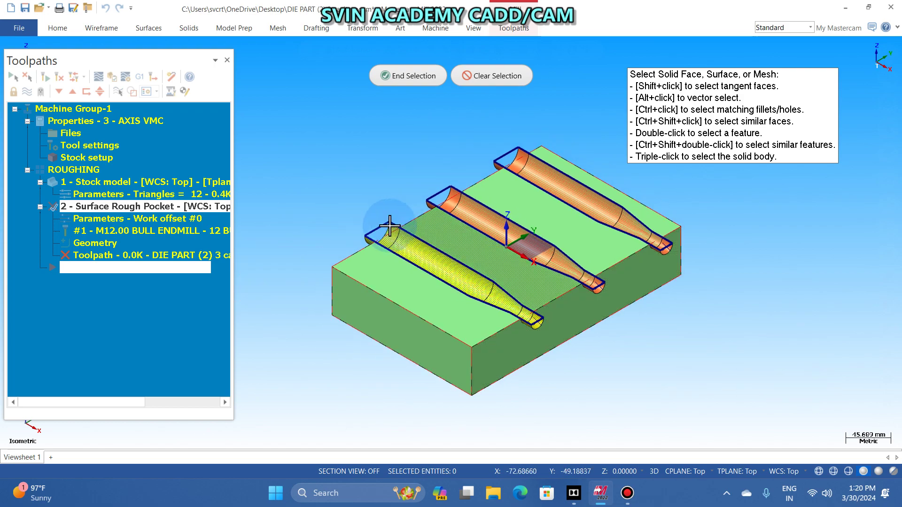
- Add the surfaces of the middle and rear cavities to the drive selection and finish selecting
{"action": "left_click", "coordinate": [521, 249]}
{"action": "left_click", "coordinate": [560, 267]}
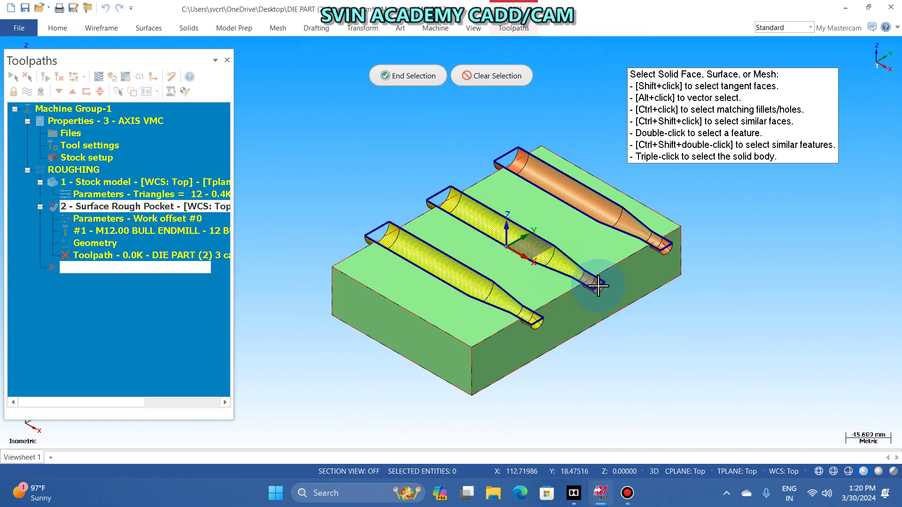
{"action": "scroll", "coordinate": [705, 282], "scroll_direction": "up", "scroll_amount": 2}
{"action": "left_click", "coordinate": [472, 129]}
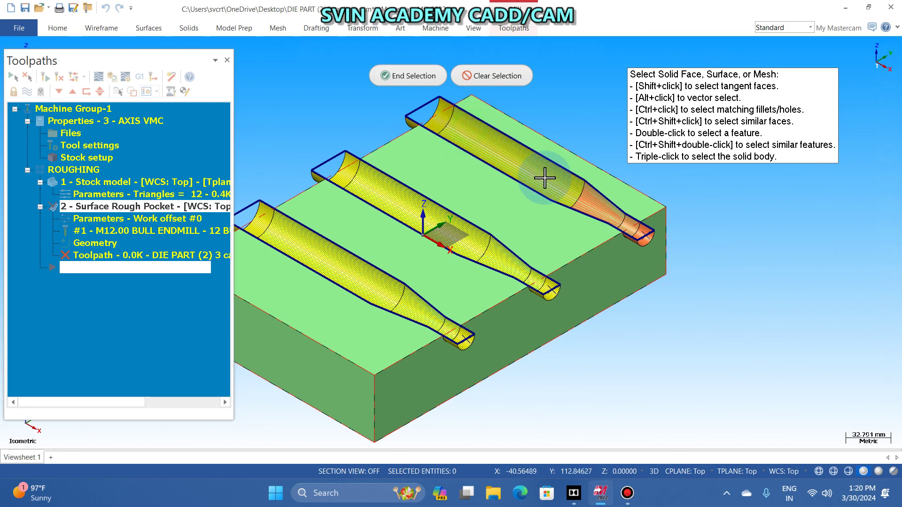
{"action": "scroll", "coordinate": [767, 351], "scroll_direction": "down", "scroll_amount": 2}
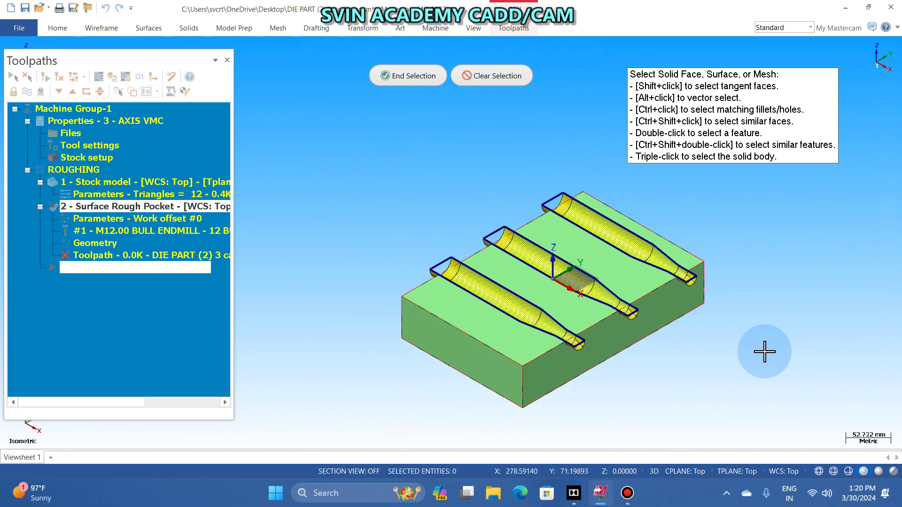
{"action": "left_click", "coordinate": [411, 81]}
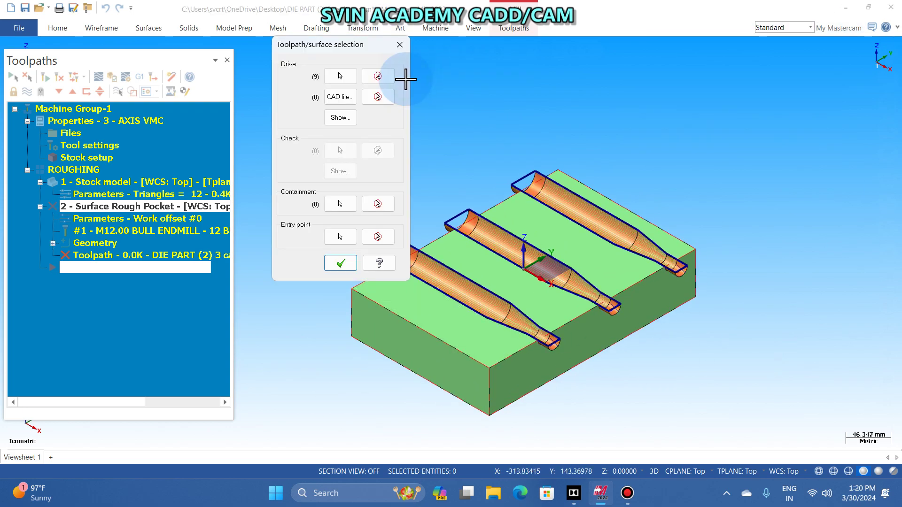
- Chain the boundary outlines of all three cavities as the containment of the pocket toolpath
{"action": "left_click", "coordinate": [340, 205]}
{"action": "left_click", "coordinate": [396, 272]}
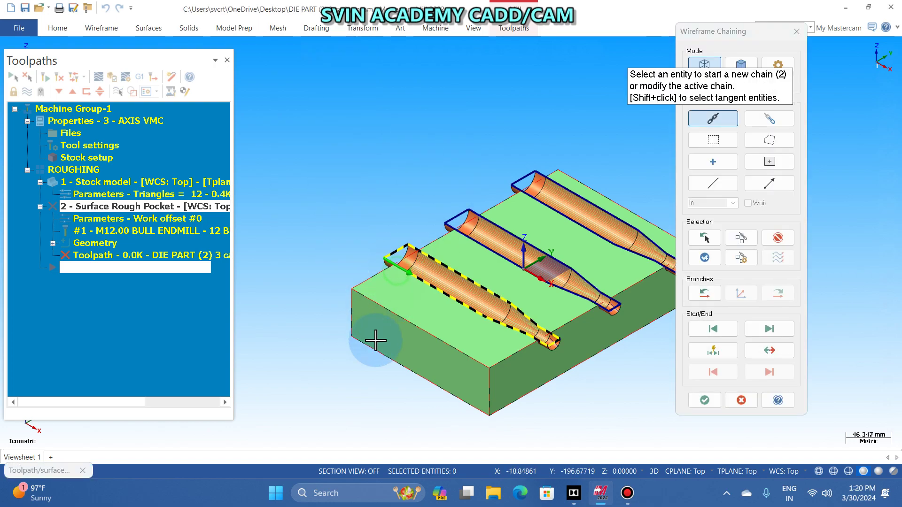
{"action": "left_click", "coordinate": [499, 246]}
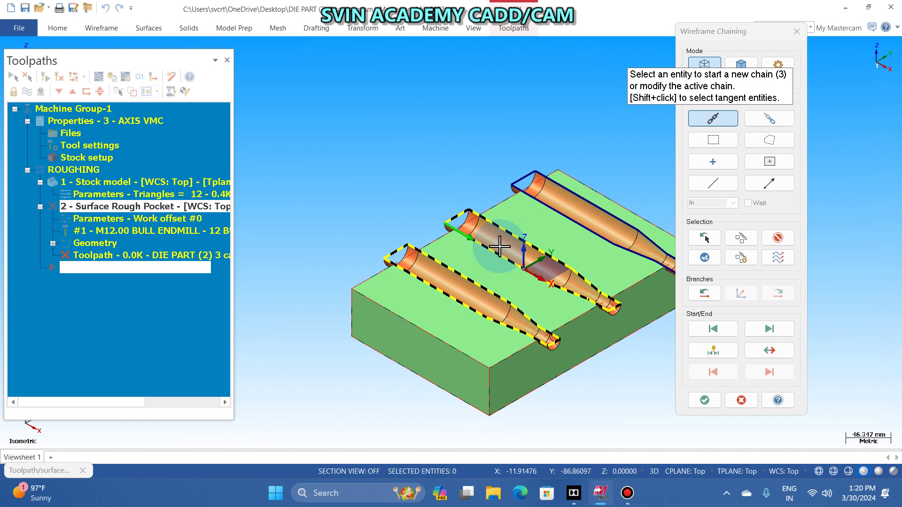
{"action": "left_click", "coordinate": [544, 191]}
{"action": "scroll", "coordinate": [359, 208], "scroll_direction": "down", "scroll_amount": 1}
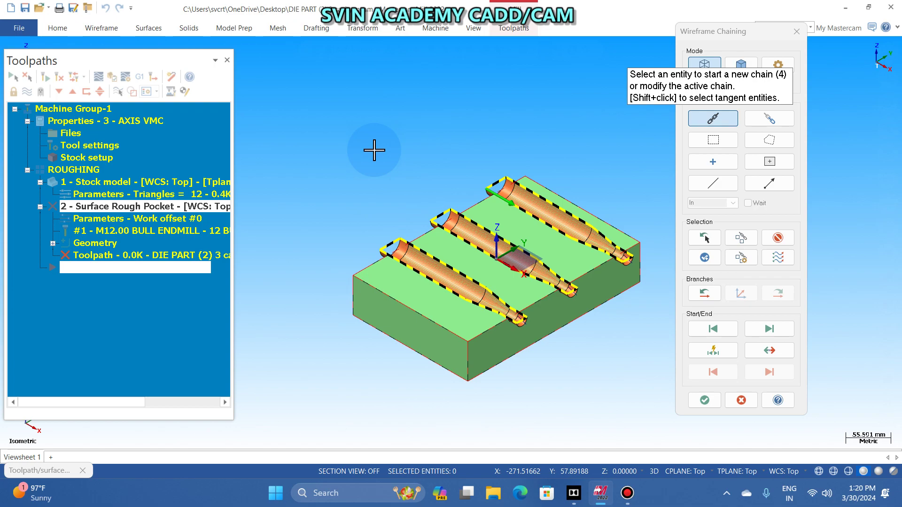
{"action": "left_click", "coordinate": [706, 402]}
- Pick an entry point at the narrow end of the front cavity and generate the surface rough pocket toolpath
{"action": "scroll", "coordinate": [689, 365], "scroll_direction": "down", "scroll_amount": 2}
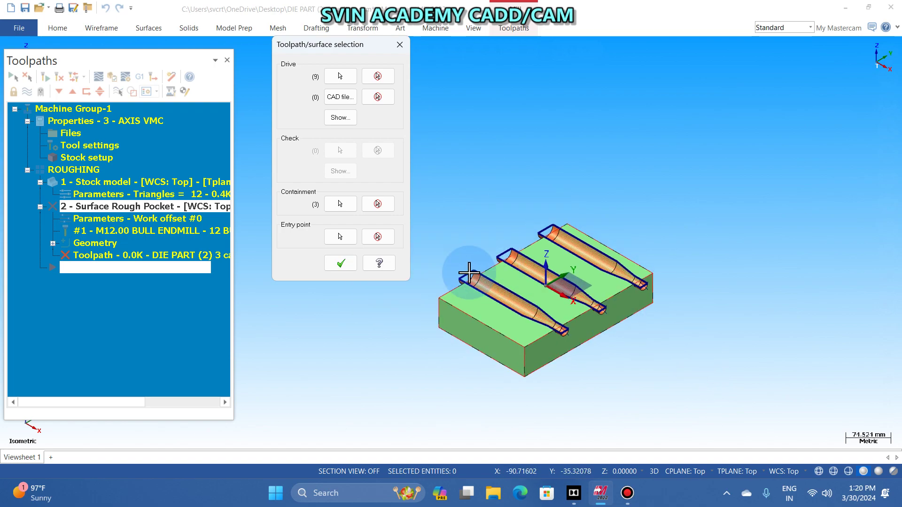
{"action": "scroll", "coordinate": [469, 273], "scroll_direction": "up", "scroll_amount": 3}
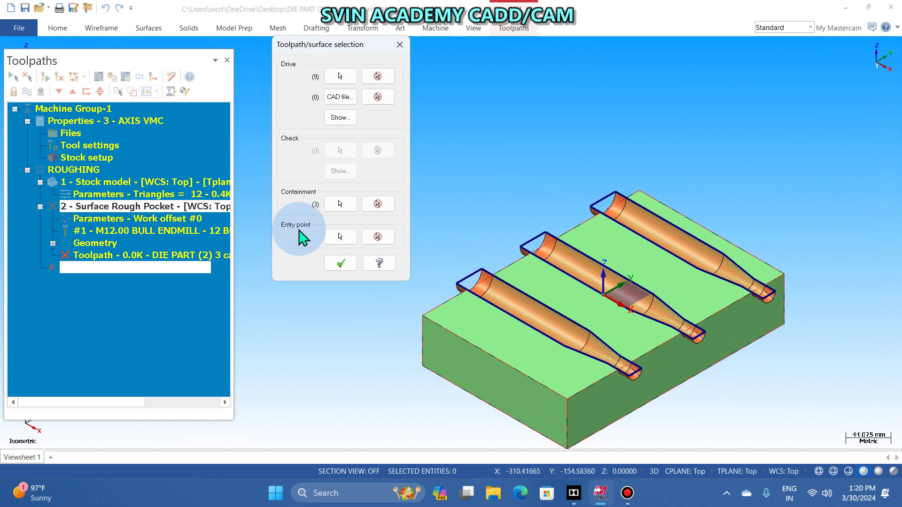
{"action": "left_click", "coordinate": [340, 236]}
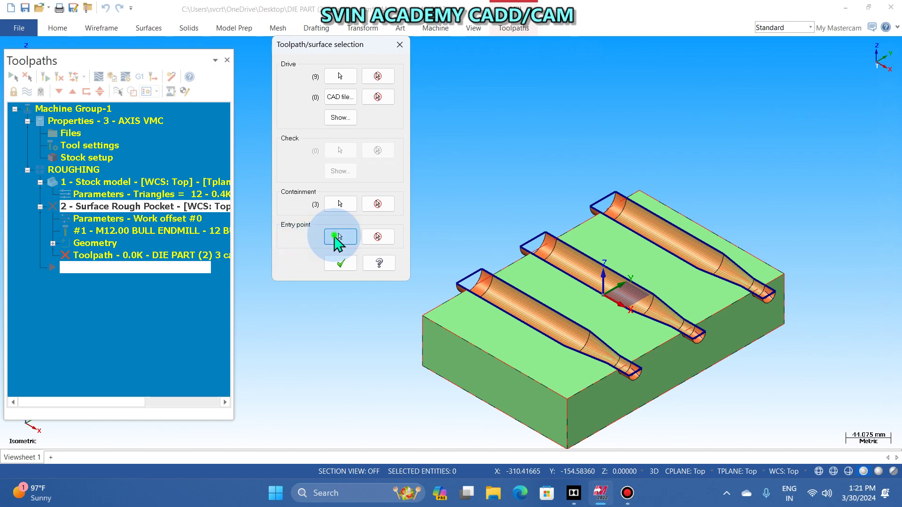
{"action": "left_click", "coordinate": [636, 372]}
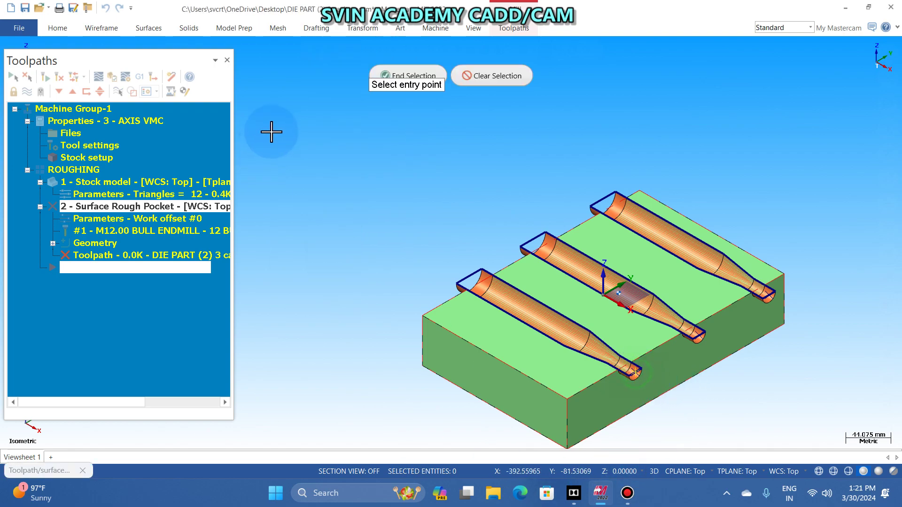
{"action": "left_click", "coordinate": [415, 75]}
{"action": "left_click", "coordinate": [344, 264]}
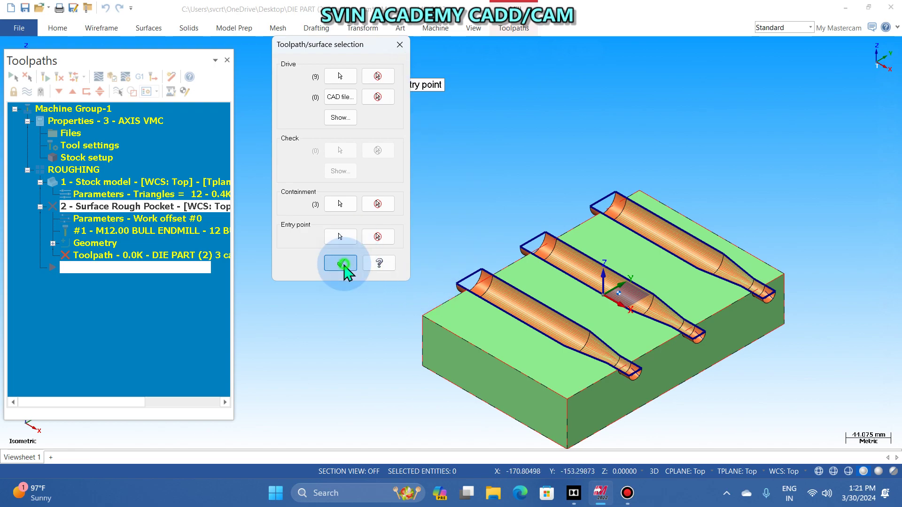
{"action": "left_click_drag", "start_coordinate": [488, 43], "coordinate": [441, 58]}
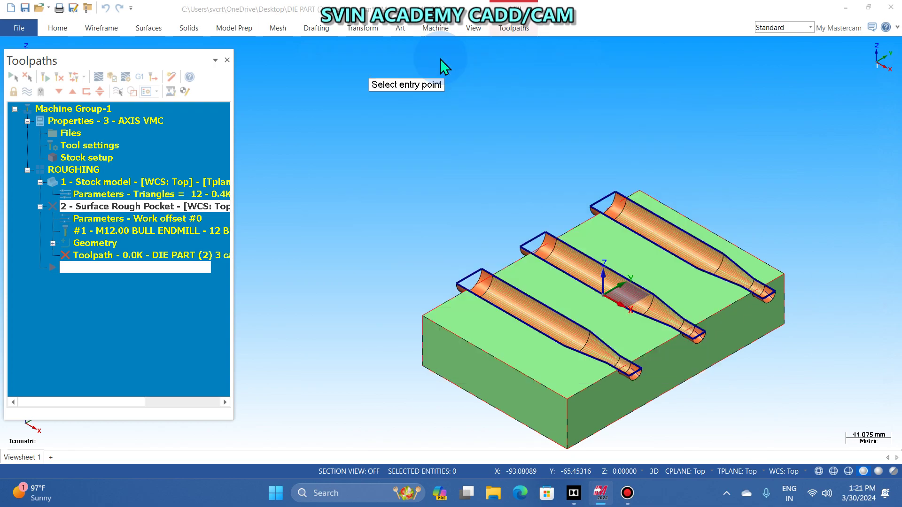
{"action": "left_click", "coordinate": [441, 58]}
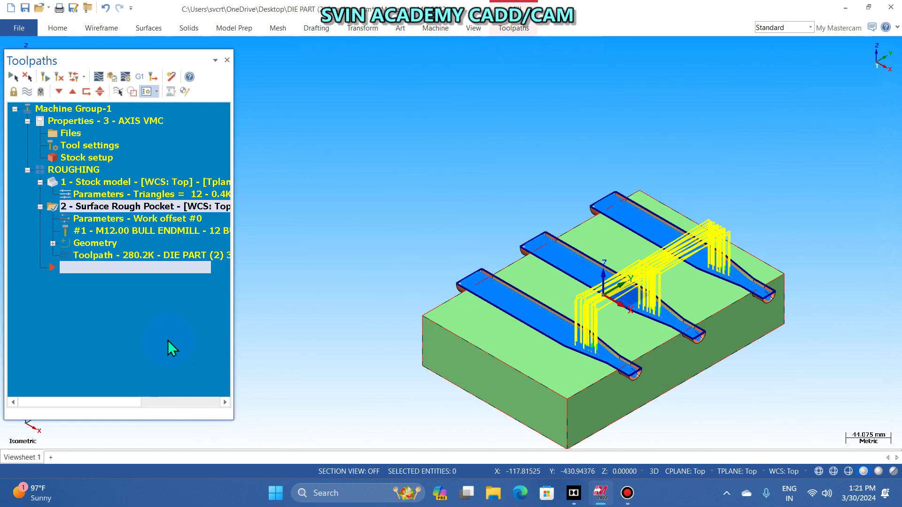
- Expand the pocket toolpath's geometry and review its drive surface selection
{"action": "left_click", "coordinate": [97, 242]}
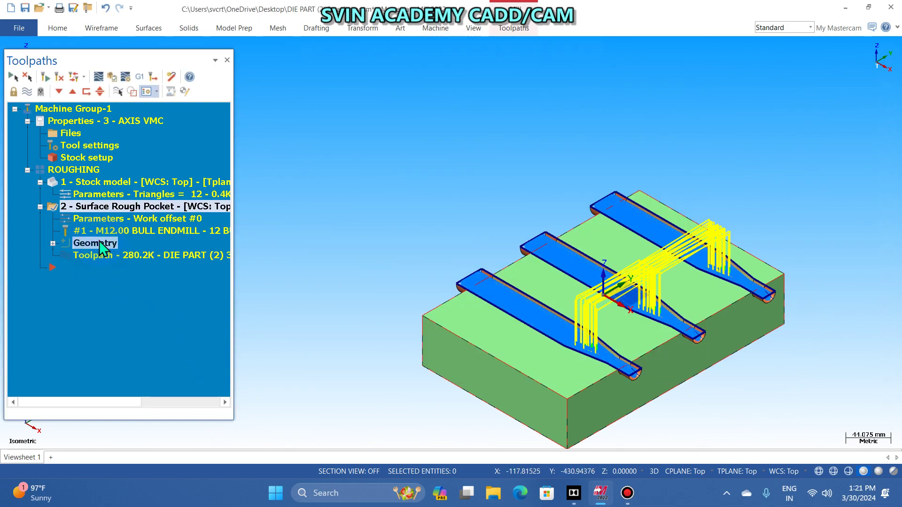
{"action": "double_click", "coordinate": [109, 241]}
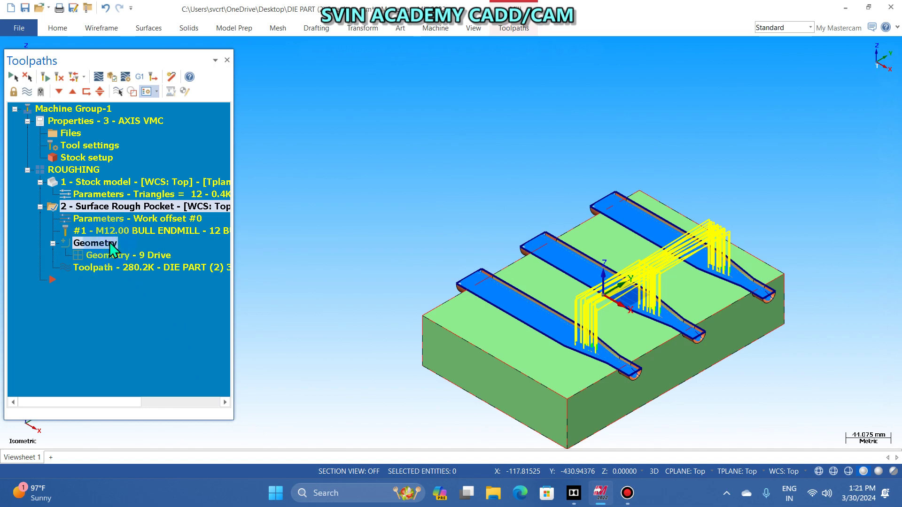
{"action": "left_click", "coordinate": [103, 243]}
{"action": "left_click", "coordinate": [103, 253]}
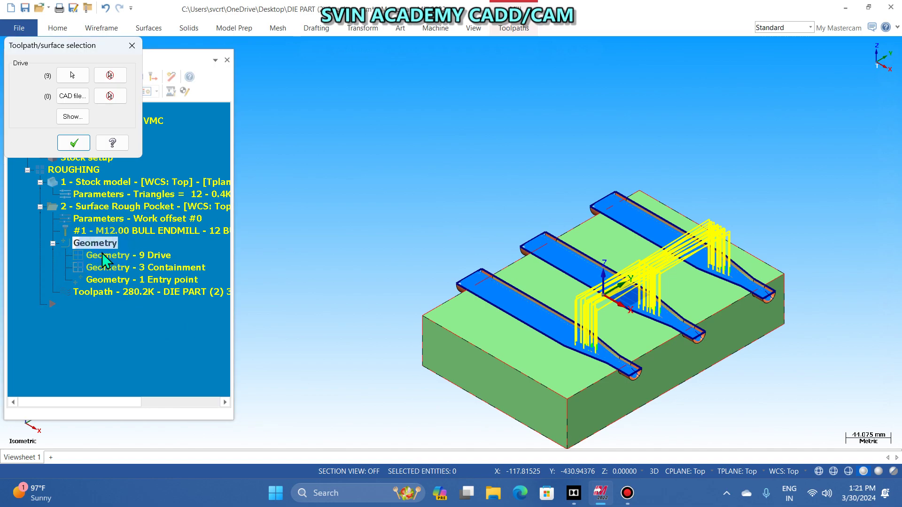
{"action": "left_click", "coordinate": [71, 72]}
{"action": "left_click_drag", "start_coordinate": [405, 81], "coordinate": [394, 86]}
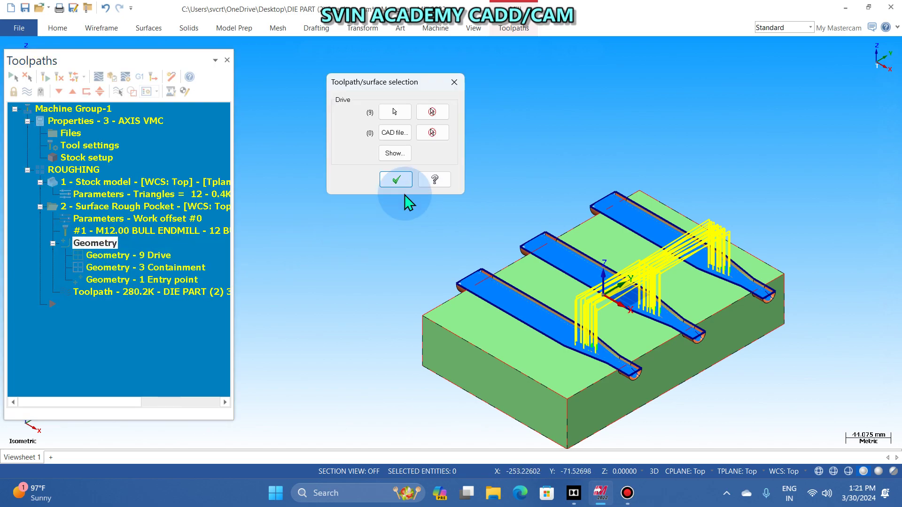
{"action": "left_click", "coordinate": [400, 181]}
- Reselect the pocket toolpath's entry point at the narrow end of the front cavity
{"action": "double_click", "coordinate": [141, 280]}
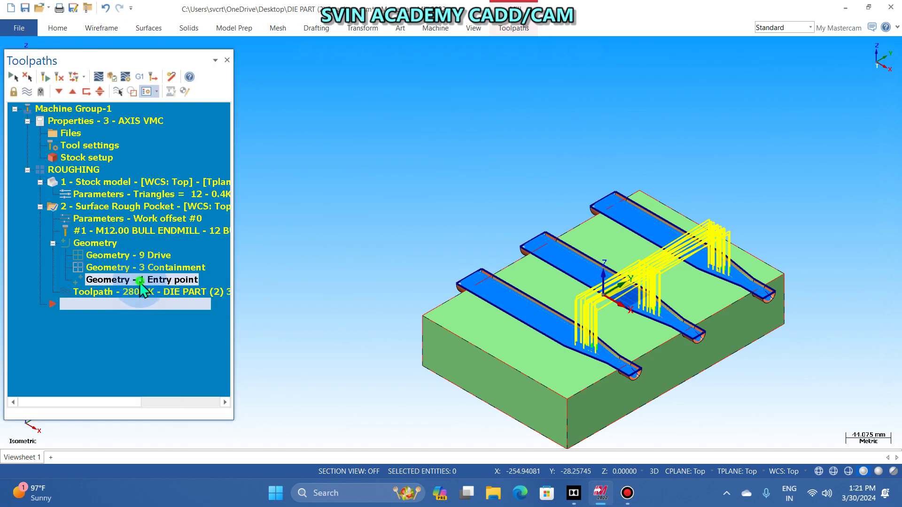
{"action": "left_click", "coordinate": [635, 374]}
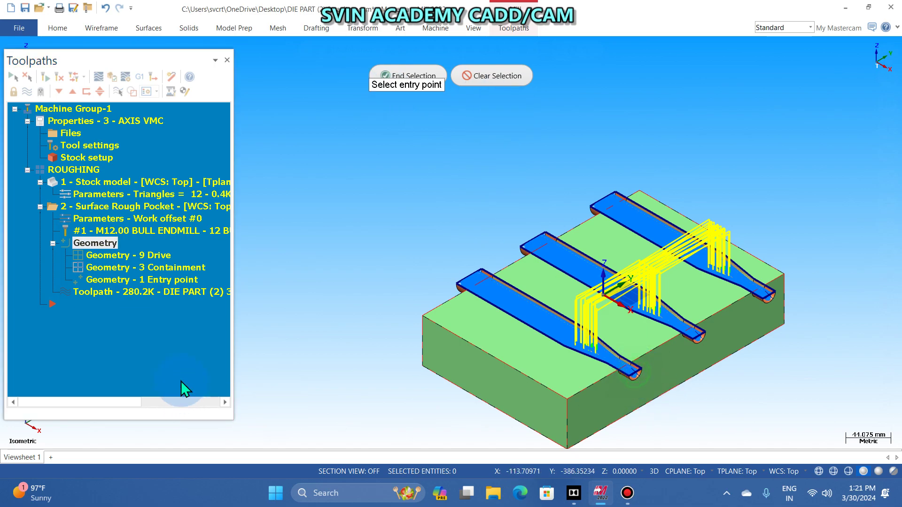
{"action": "left_click", "coordinate": [635, 373]}
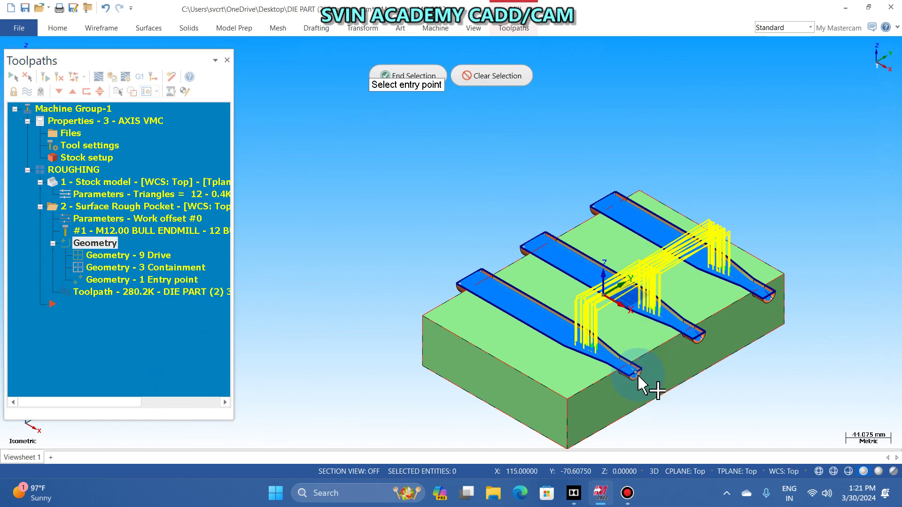
{"action": "left_click", "coordinate": [414, 76]}
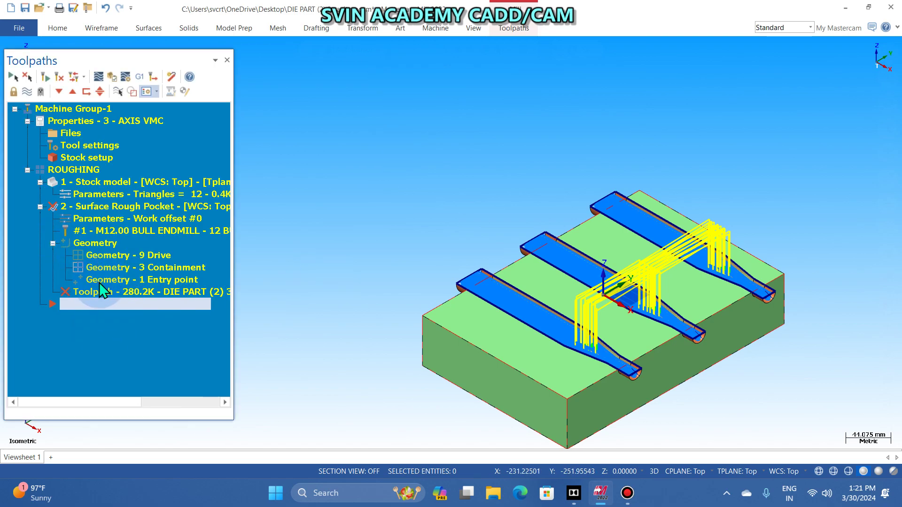
- Examine the pocket toolpath's drive surfaces, containment chains and overall geometry selection without changing them
{"action": "double_click", "coordinate": [145, 256]}
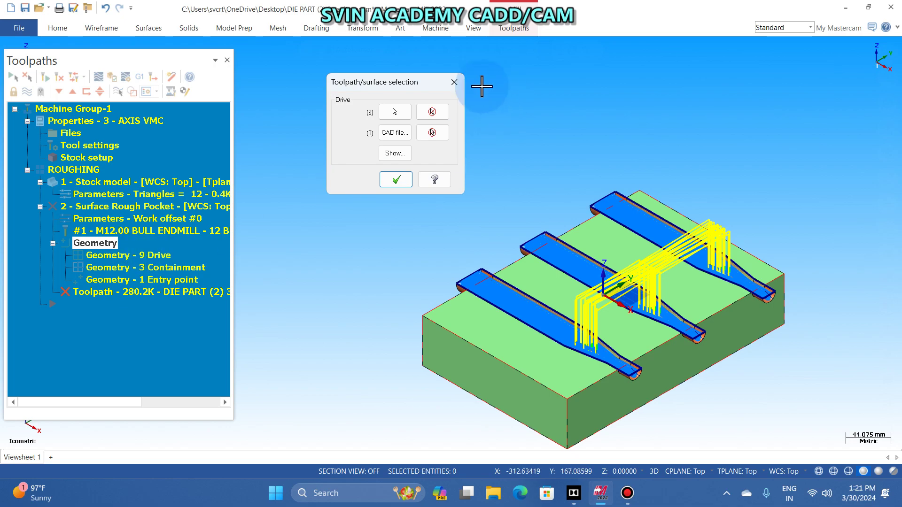
{"action": "left_click", "coordinate": [463, 78]}
{"action": "double_click", "coordinate": [157, 266]}
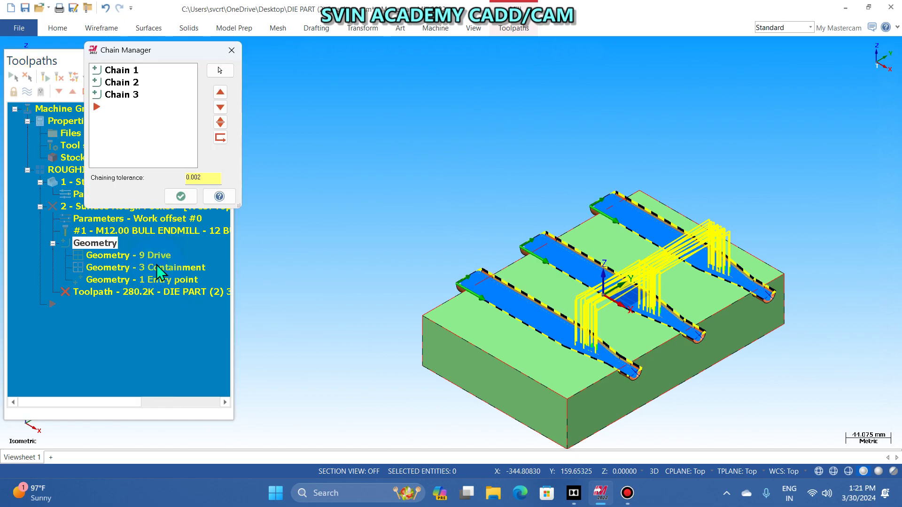
{"action": "left_click", "coordinate": [232, 49]}
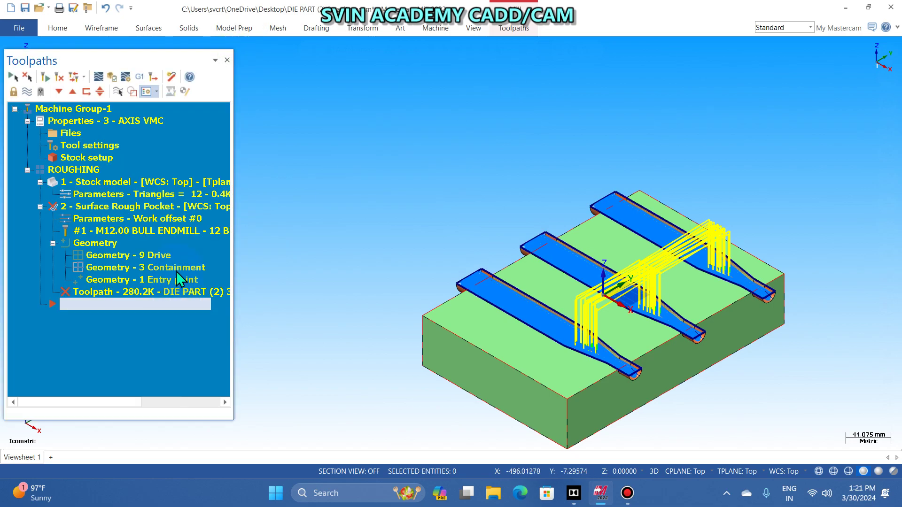
{"action": "double_click", "coordinate": [94, 244]}
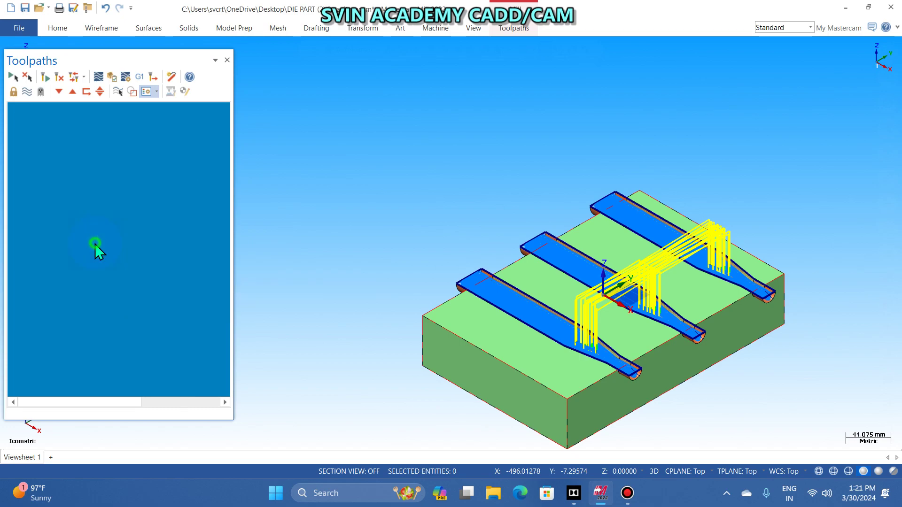
{"action": "left_click", "coordinate": [400, 44]}
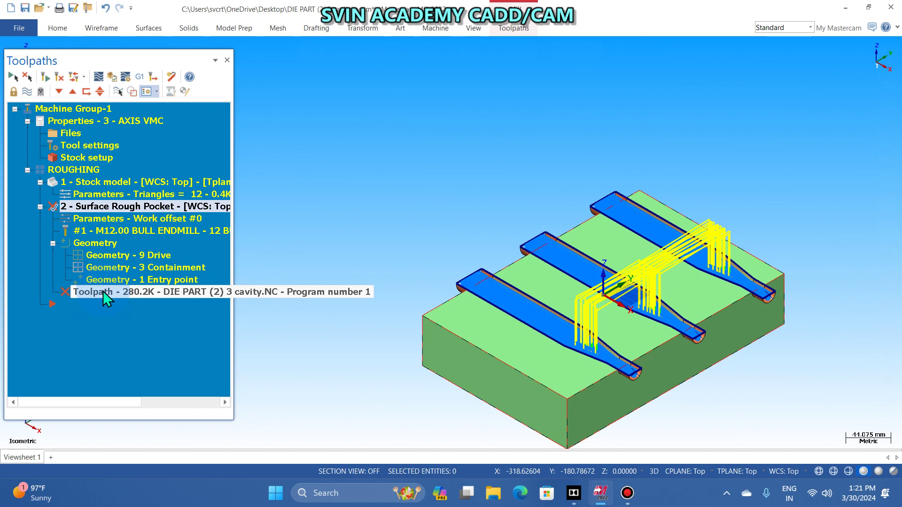
{"action": "left_click", "coordinate": [53, 245]}
{"action": "left_click", "coordinate": [53, 245]}
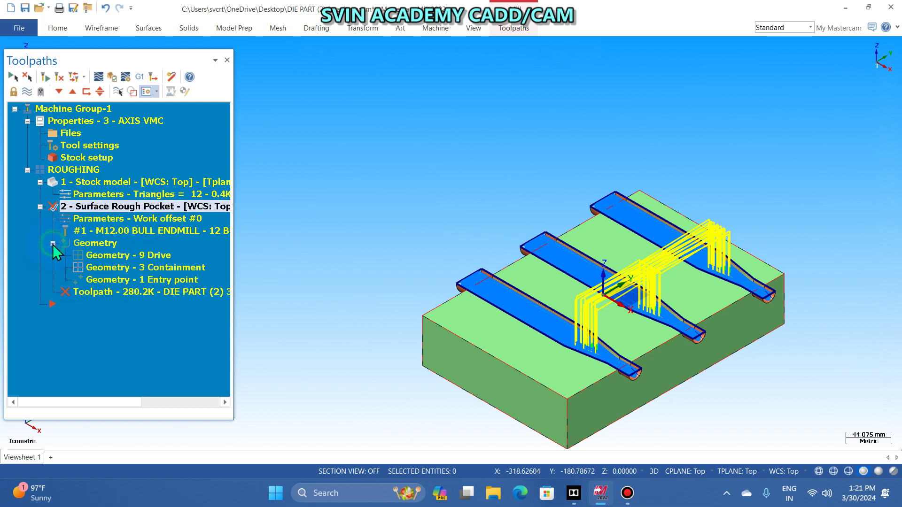
{"action": "left_click", "coordinate": [53, 243]}
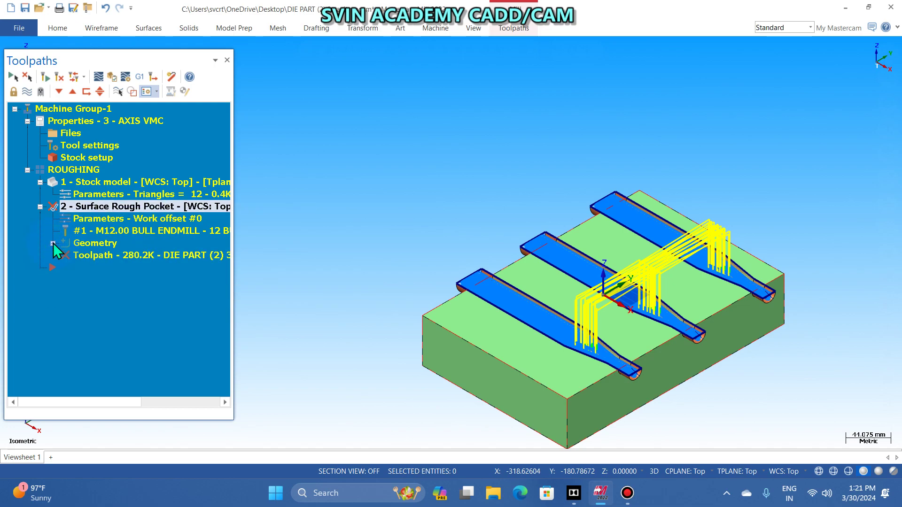
{"action": "left_click", "coordinate": [52, 243]}
{"action": "left_click", "coordinate": [59, 240]}
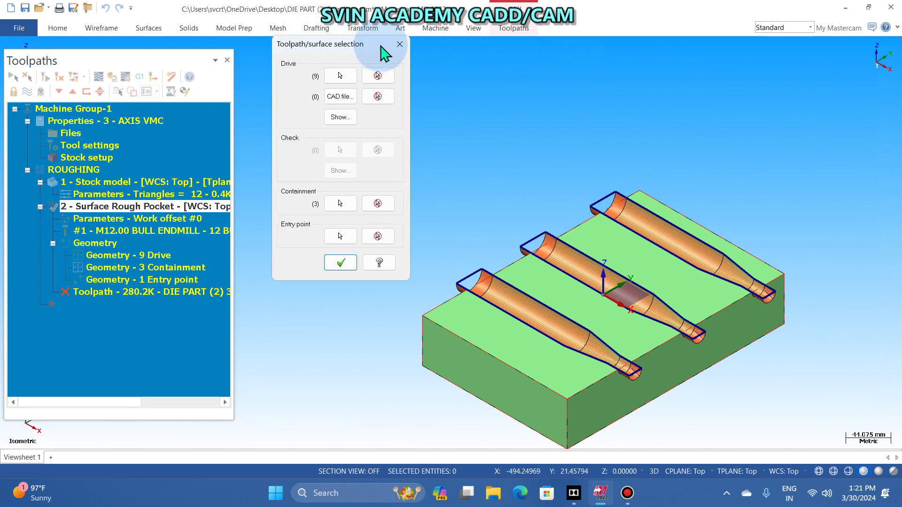
{"action": "left_click", "coordinate": [404, 41]}
{"action": "left_click", "coordinate": [52, 243]}
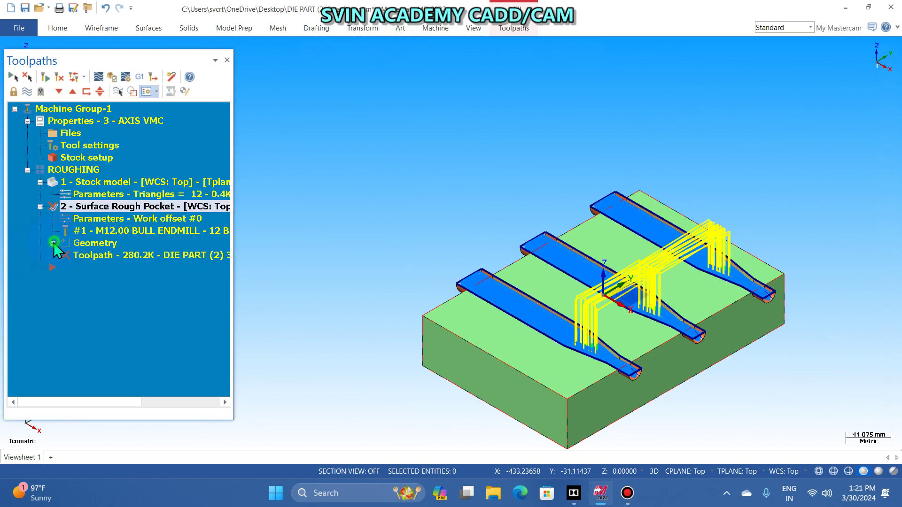
- Delete the 12 mm bull-nose, flat end mill and 5 mm ball-nose tools from the surface rough pocket toolpath's tool list
{"action": "left_click", "coordinate": [100, 220]}
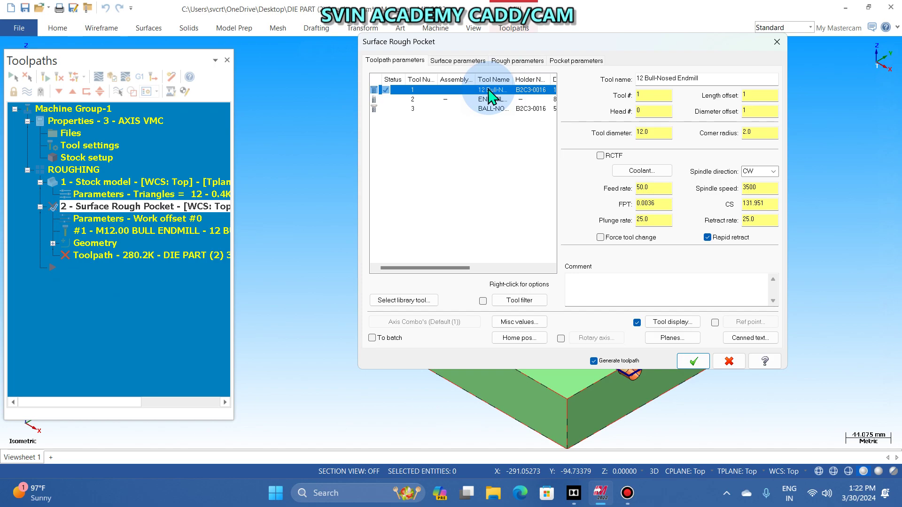
{"action": "key", "text": "Delete"}
{"action": "key", "text": "Return"}
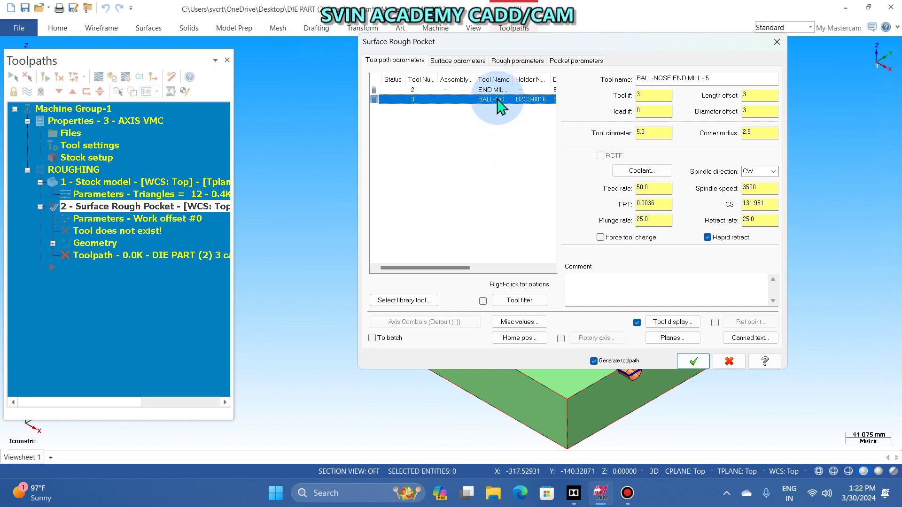
{"action": "left_click", "coordinate": [497, 91]}
{"action": "key", "text": "Delete"}
{"action": "left_click", "coordinate": [423, 161]}
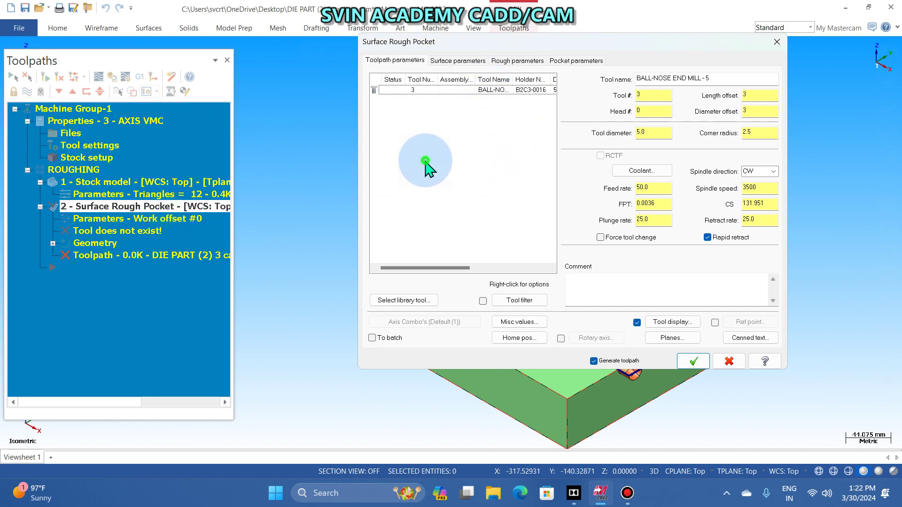
{"action": "left_click", "coordinate": [487, 90]}
{"action": "key", "text": "Delete"}
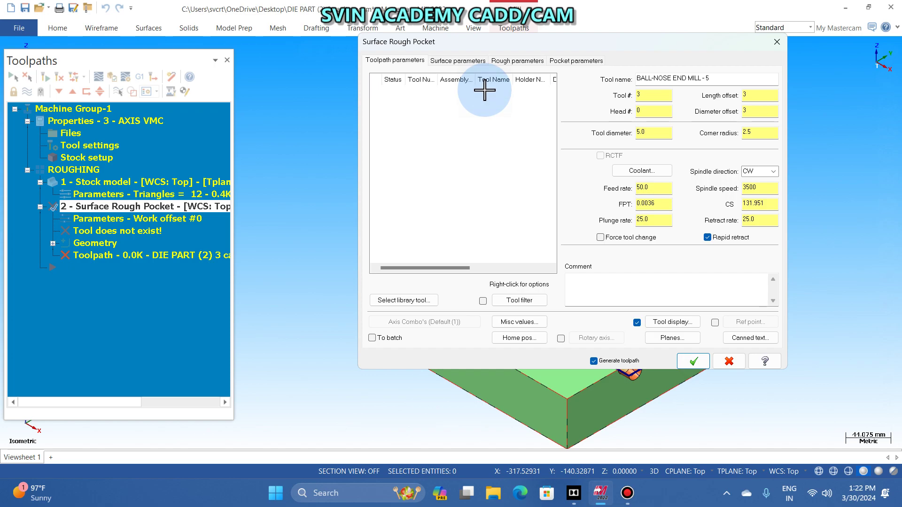
- Filter the tool list to show only bull-nose end mills
{"action": "left_click", "coordinate": [519, 300]}
{"action": "left_click_drag", "start_coordinate": [234, 46], "coordinate": [561, 42]}
{"action": "left_click", "coordinate": [475, 240]}
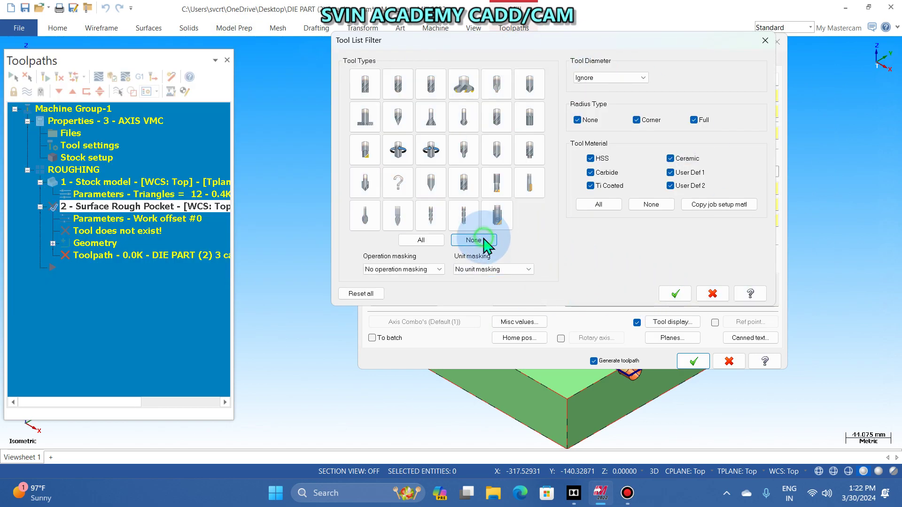
{"action": "left_click", "coordinate": [434, 89]}
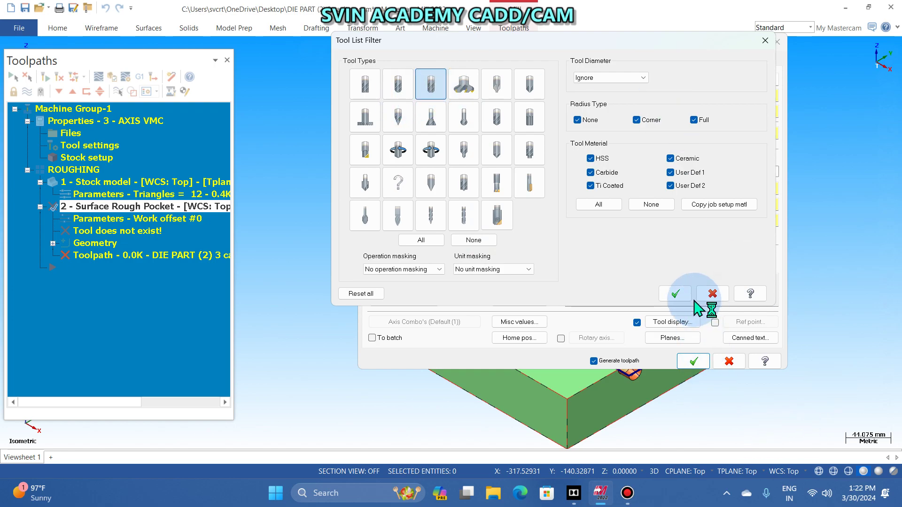
{"action": "left_click", "coordinate": [680, 295]}
- Add the 12 mm bull-nose end mill with a 2.0 mm corner radius from the tool library
{"action": "left_click", "coordinate": [416, 299]}
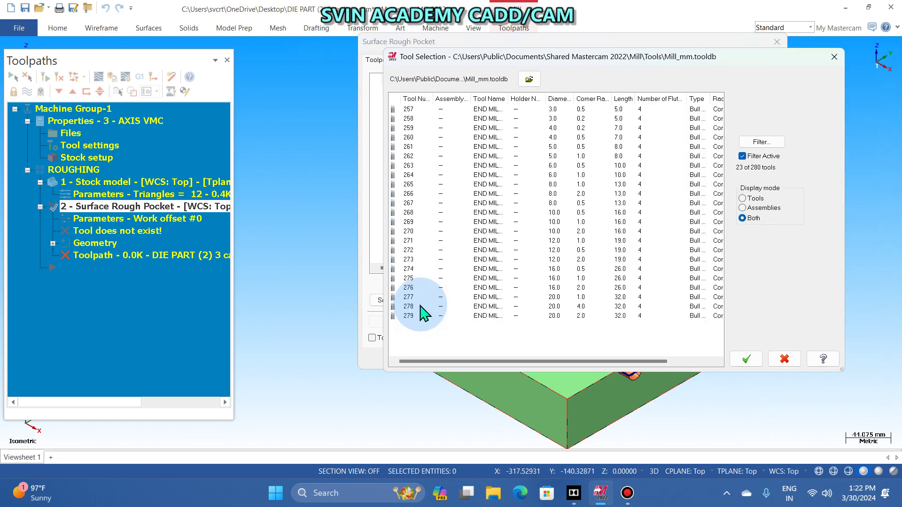
{"action": "left_click", "coordinate": [583, 261]}
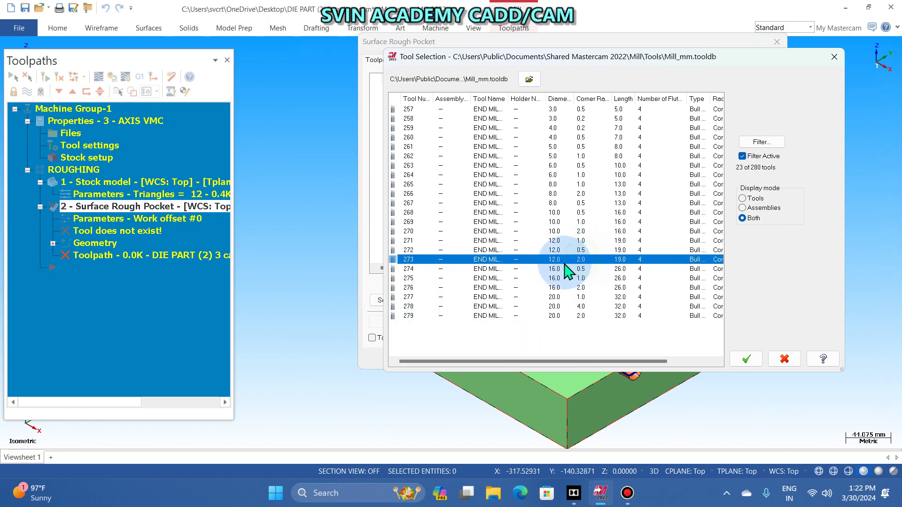
{"action": "left_click", "coordinate": [747, 360]}
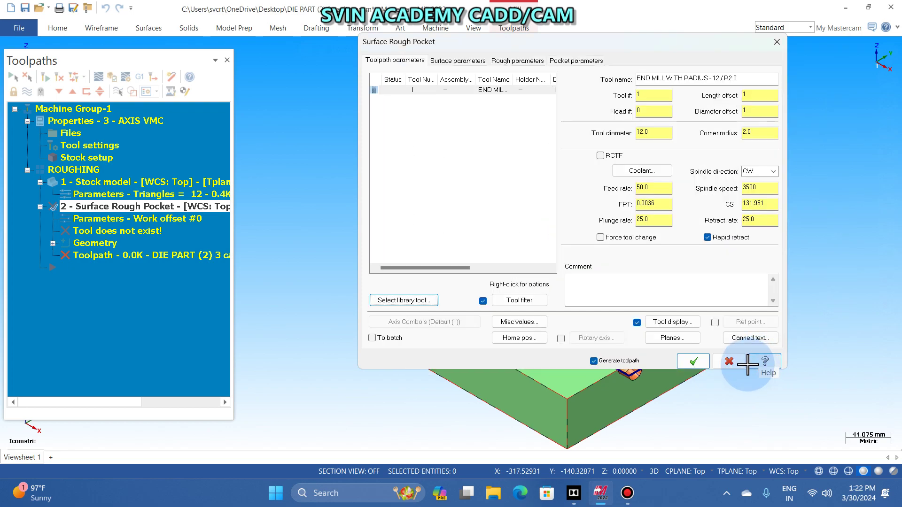
- Set the tool's feed rate to 850
{"action": "left_click", "coordinate": [654, 190]}
{"action": "key", "text": "BackSpace"}
{"action": "key", "text": "BackSpace"}
{"action": "key", "text": "BackSpace"}
{"action": "key", "text": "BackSpace"}
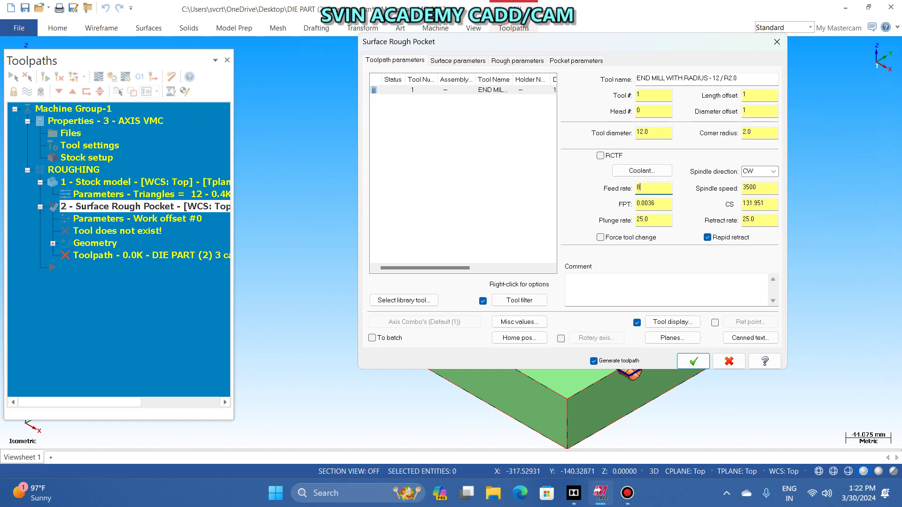
{"action": "type", "text": "850"}
{"action": "key", "text": "Return"}
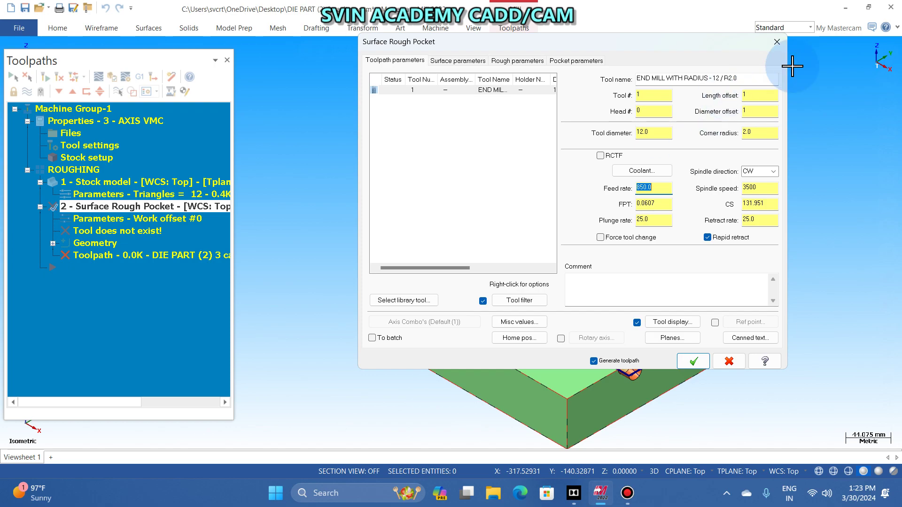
- Set the spindle speed to 1800
{"action": "left_click", "coordinate": [774, 188]}
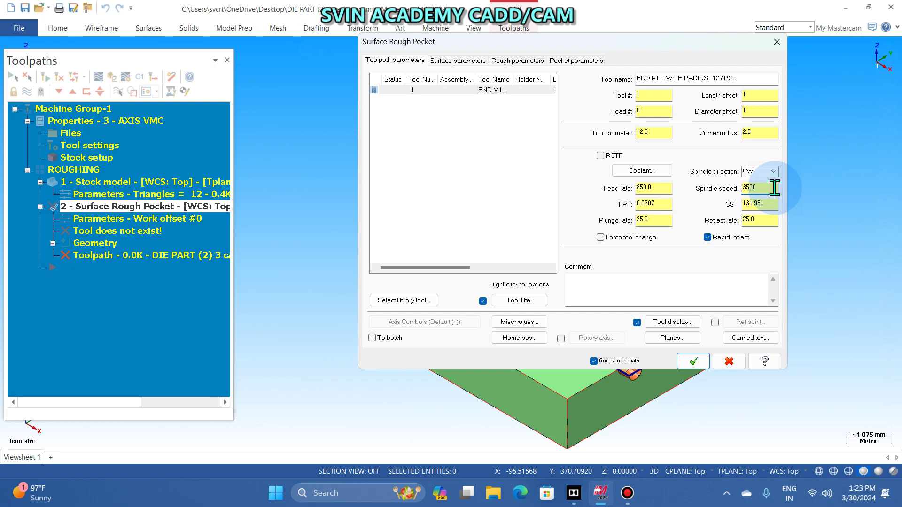
{"action": "key", "text": "BackSpace"}
{"action": "key", "text": "BackSpace"}
{"action": "key", "text": "BackSpace"}
{"action": "key", "text": "BackSpace"}
{"action": "type", "text": "1800"}
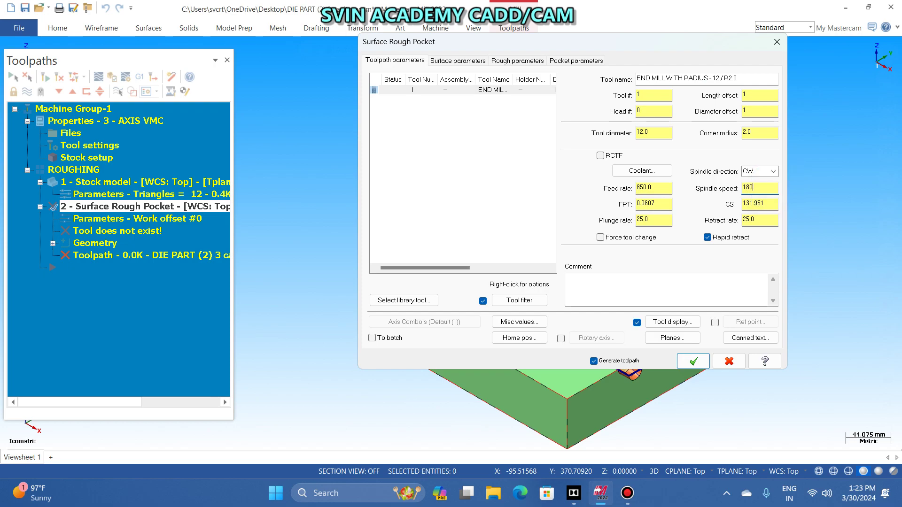
{"action": "key", "text": "Tab"}
- Set the tool's cutting speed (CS) to 75
{"action": "left_click", "coordinate": [765, 203]}
{"action": "key", "text": "BackSpace"}
{"action": "key", "text": "BackSpace"}
{"action": "key", "text": "BackSpace"}
{"action": "key", "text": "BackSpace"}
{"action": "key", "text": "BackSpace"}
{"action": "key", "text": "BackSpace"}
{"action": "key", "text": "BackSpace"}
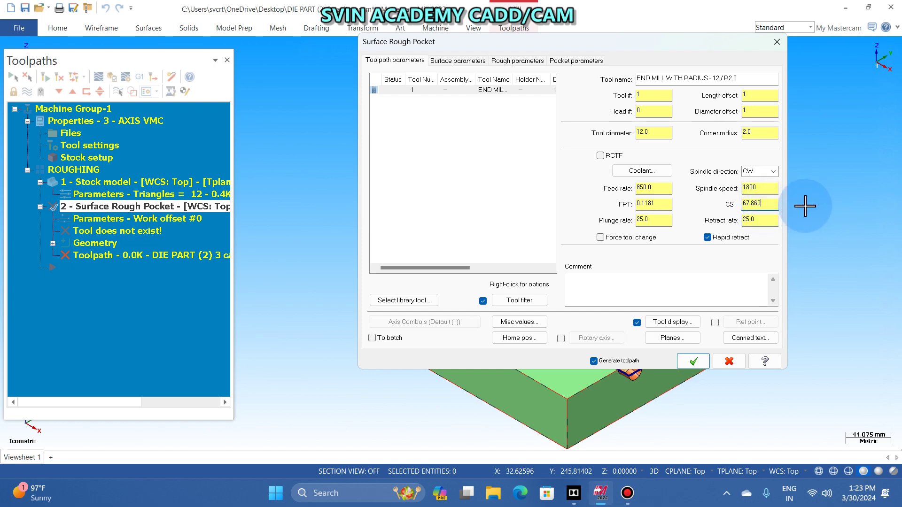
{"action": "type", "text": "75"}
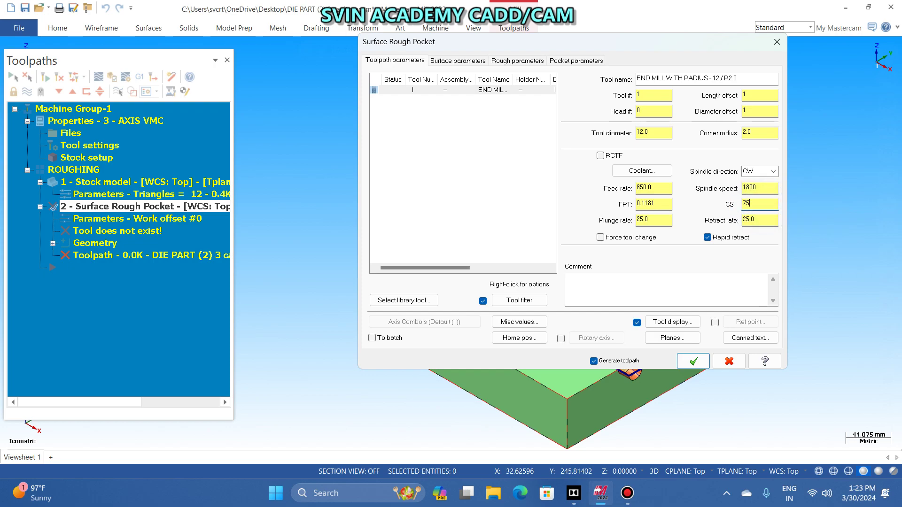
{"action": "key", "text": "Return"}
- Check the recalculated feed rate and feed per tooth, and set the plunge rate to 30
{"action": "left_click", "coordinate": [651, 188]}
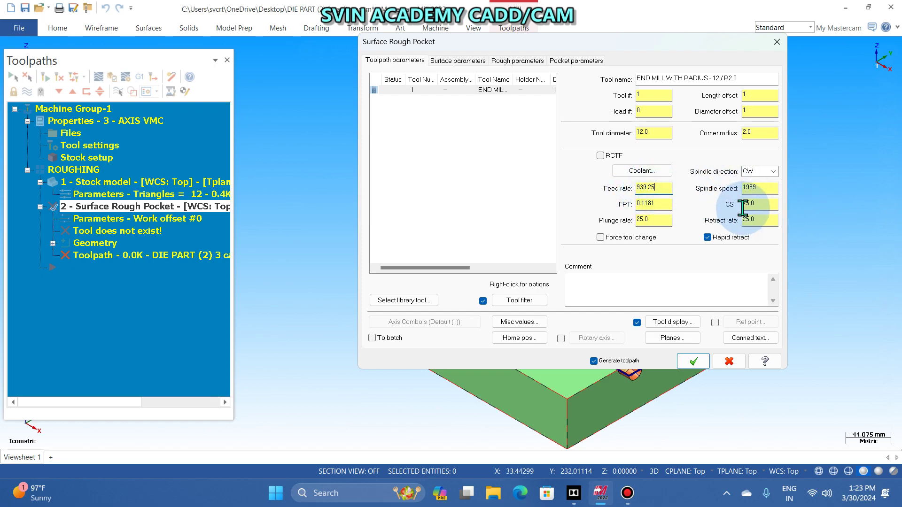
{"action": "left_click", "coordinate": [664, 203]}
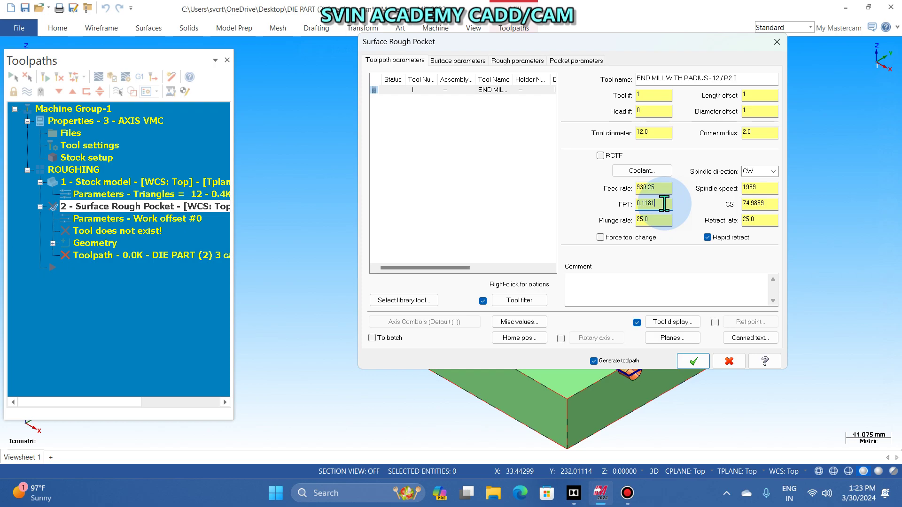
{"action": "left_click", "coordinate": [670, 217]}
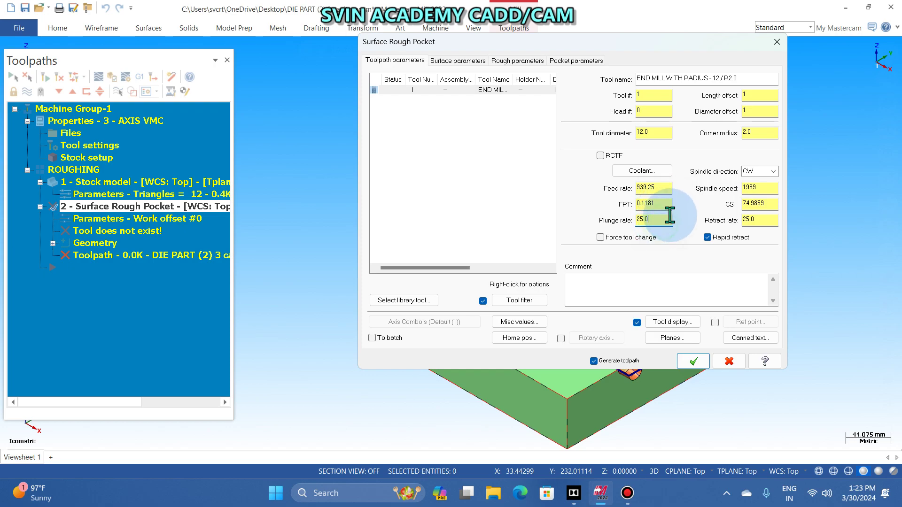
{"action": "key", "text": "BackSpace"}
{"action": "type", "text": "30"}
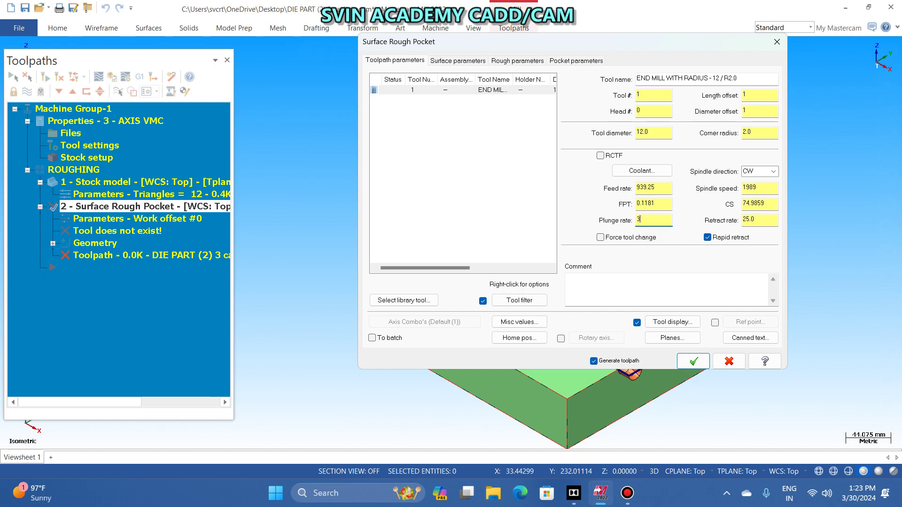
{"action": "key", "text": "Return"}
- Turn flood coolant on with its timing set to After
{"action": "left_click", "coordinate": [642, 171]}
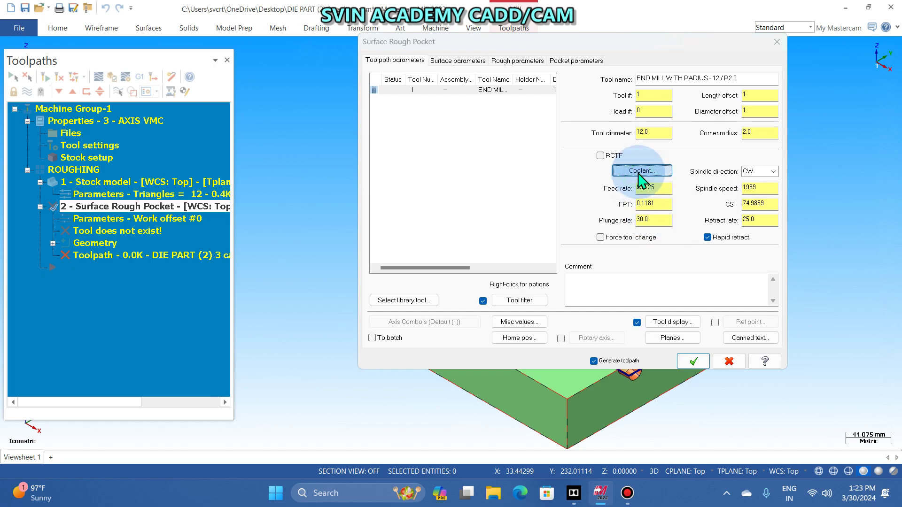
{"action": "left_click", "coordinate": [113, 66]}
{"action": "left_click", "coordinate": [118, 81]}
{"action": "left_click", "coordinate": [201, 66]}
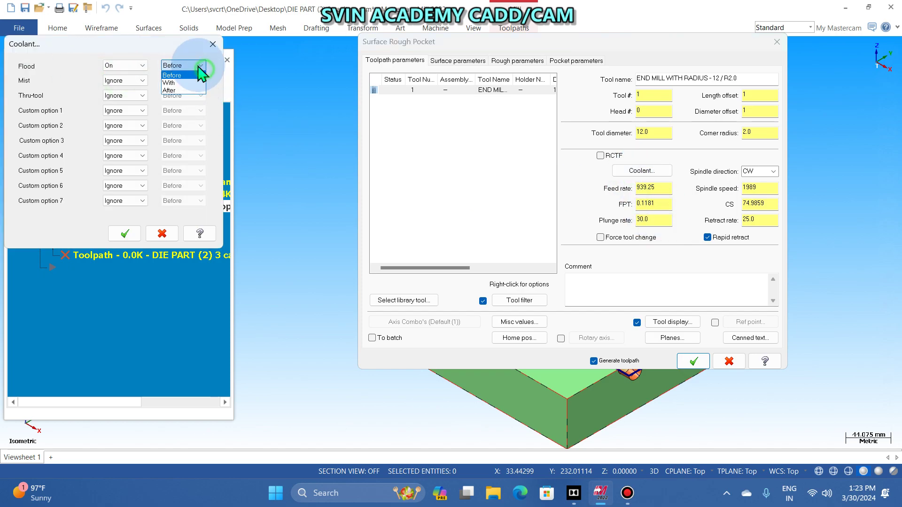
{"action": "left_click", "coordinate": [190, 90]}
{"action": "left_click", "coordinate": [125, 233]}
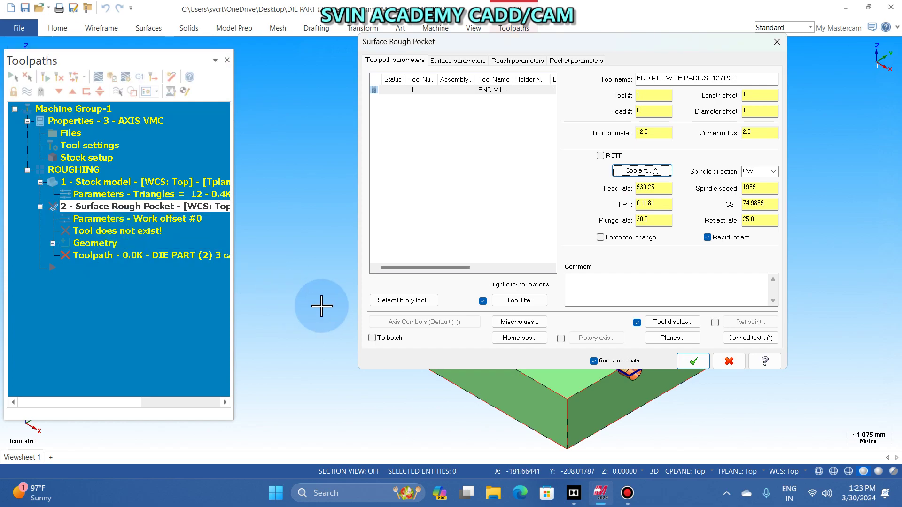
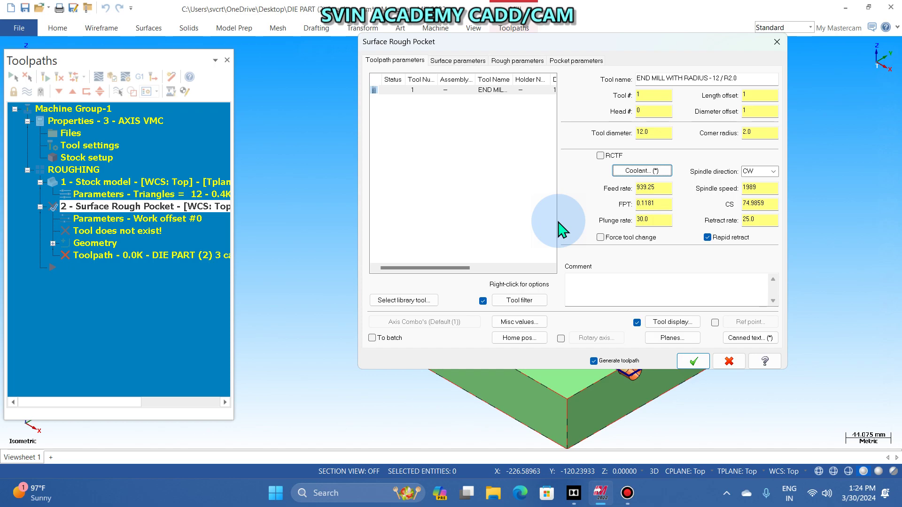
- Check the feed and plunge rates, and open the toolpath's comment for editing
{"action": "left_click", "coordinate": [657, 189]}
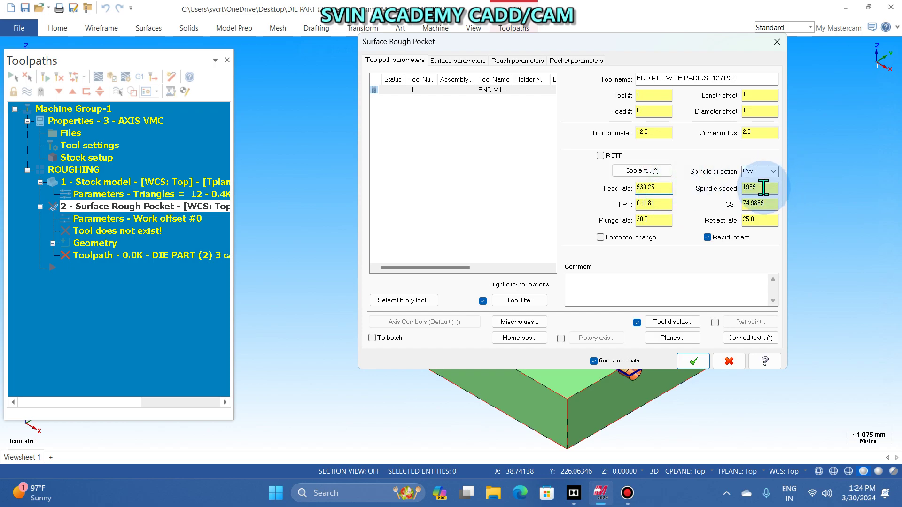
{"action": "left_click", "coordinate": [657, 220]}
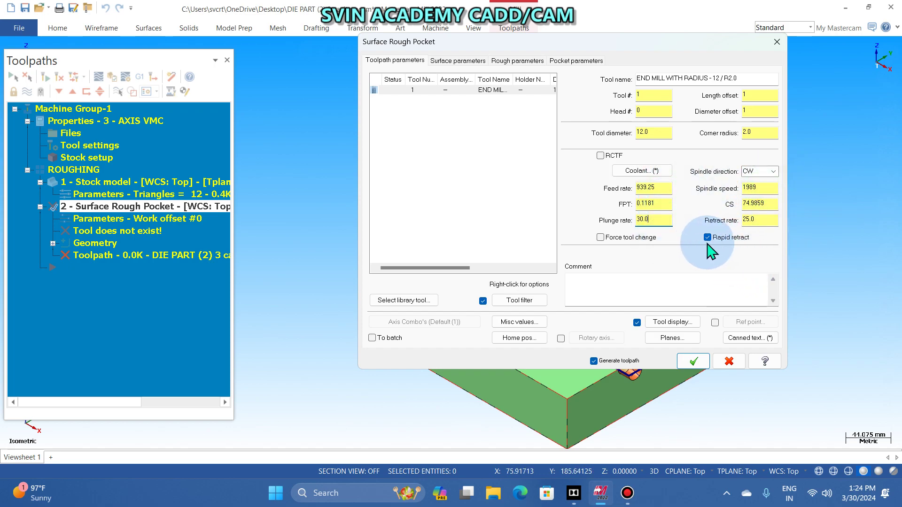
{"action": "left_click", "coordinate": [633, 285]}
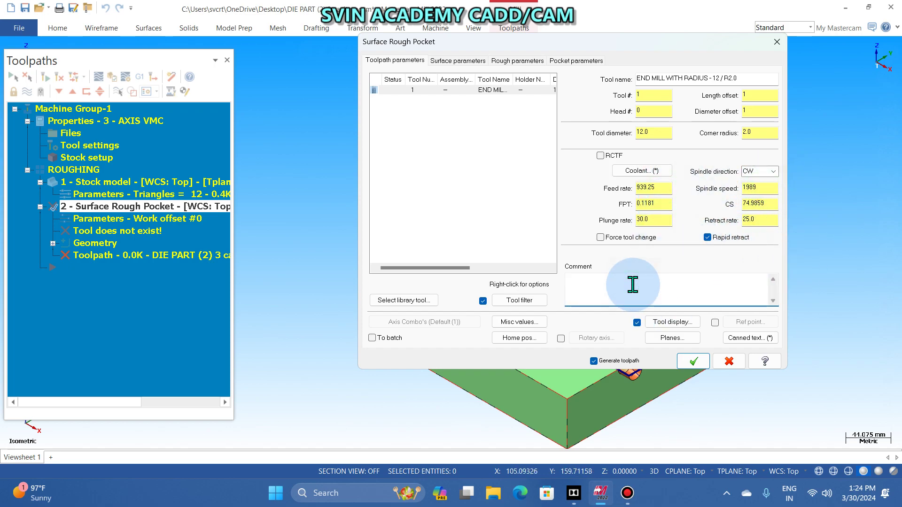
- Add the comment ROUGHING STAGE 1 to the surface rough pocket operation and enable RCTF
{"action": "type", "text": "ROUGHING STAGE 1"}
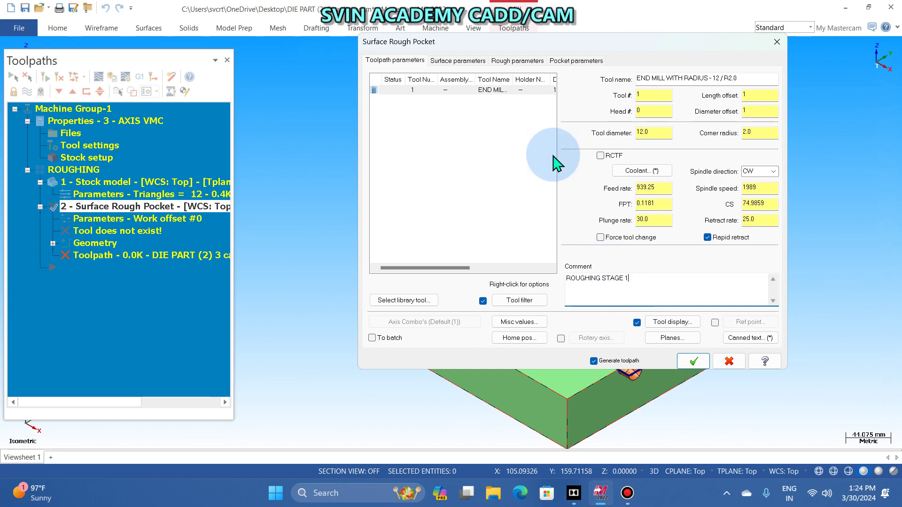
{"action": "left_click", "coordinate": [601, 156]}
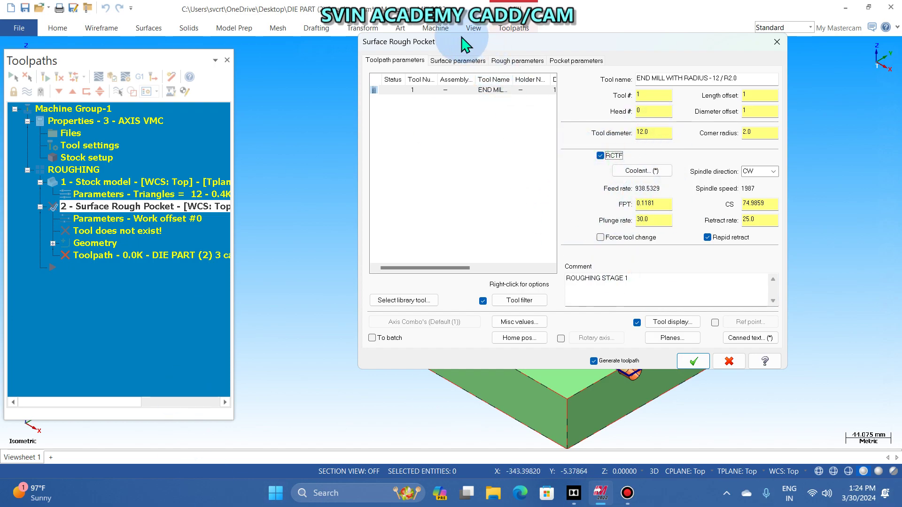
- Set the retract height to 5.0 and the feed plane to 3.0, both as absolute values
{"action": "left_click", "coordinate": [447, 61]}
{"action": "left_click", "coordinate": [513, 149]}
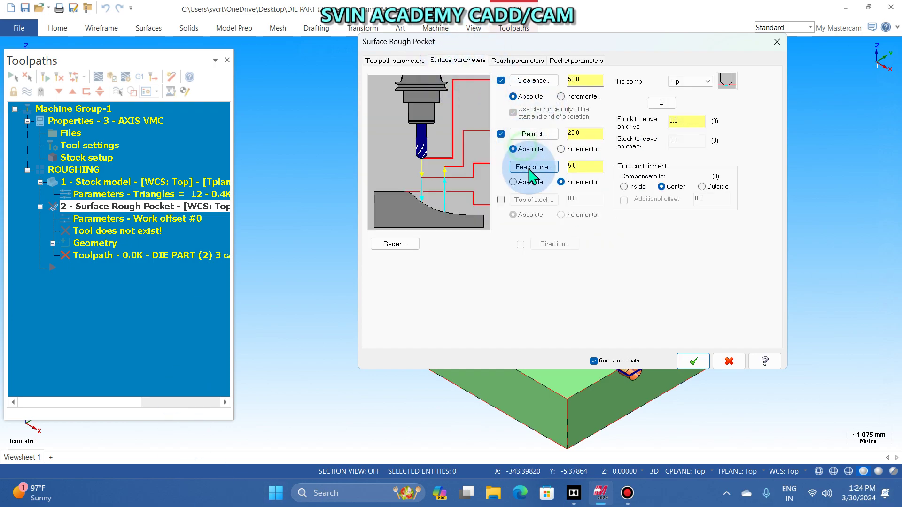
{"action": "left_click", "coordinate": [513, 182]}
{"action": "left_click", "coordinate": [587, 134]}
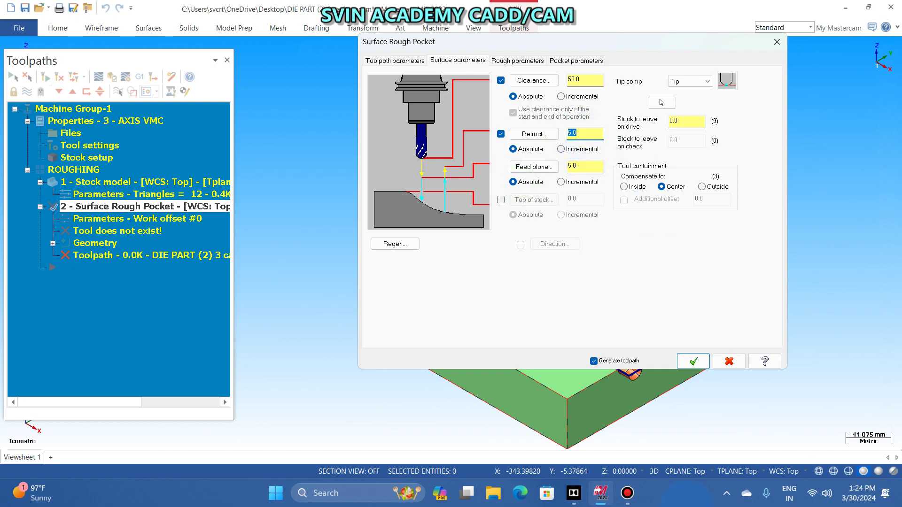
{"action": "left_click", "coordinate": [587, 166]}
{"action": "key", "text": "BackSpace"}
{"action": "key", "text": "BackSpace"}
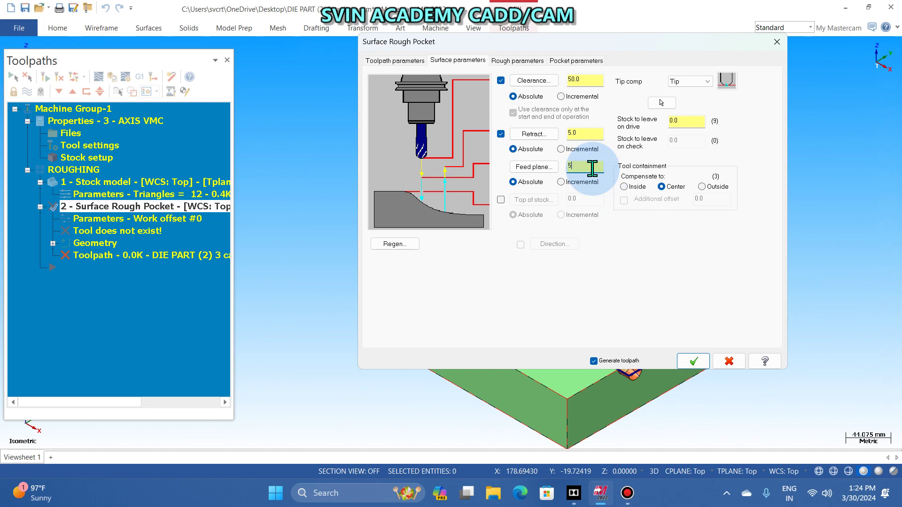
{"action": "type", "text": "3"}
- Leave 0.5 stock on the drive surfaces and compensate the tool containment to the inside
{"action": "left_click", "coordinate": [683, 122]}
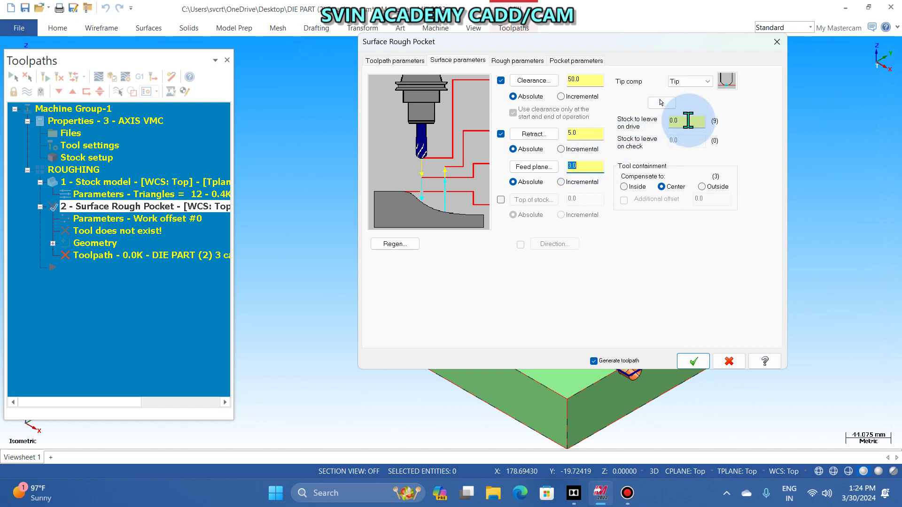
{"action": "type", "text": "5"}
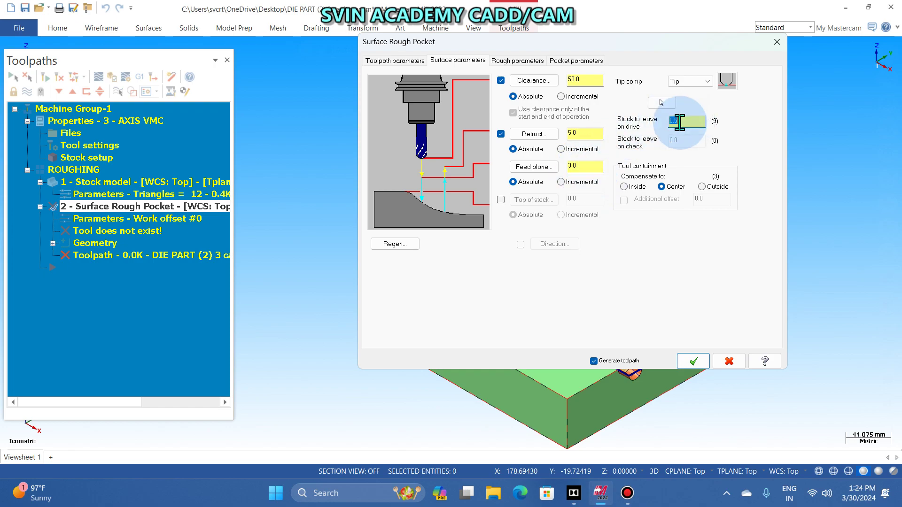
{"action": "left_click", "coordinate": [624, 187]}
- Set the maximum stepdown in the rough parameters to 0.8
{"action": "left_click", "coordinate": [518, 63]}
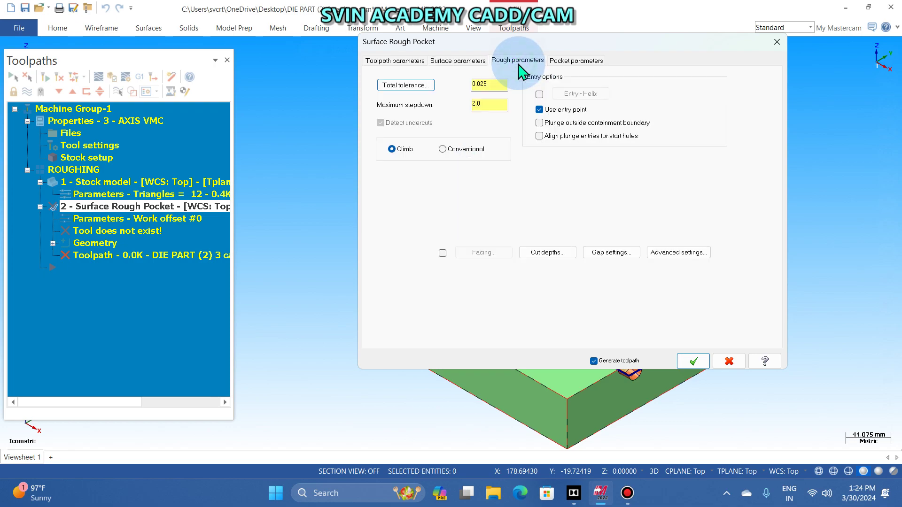
{"action": "left_click", "coordinate": [497, 103]}
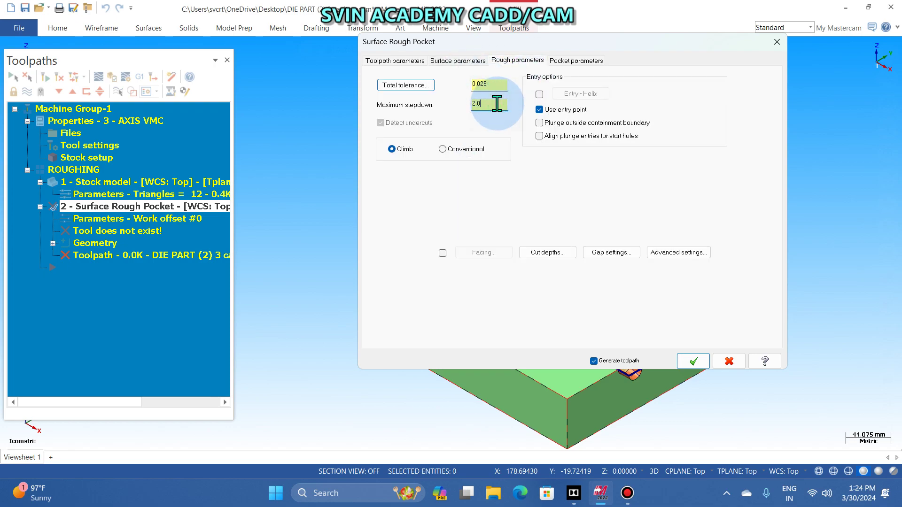
{"action": "type", "text": "0.8"}
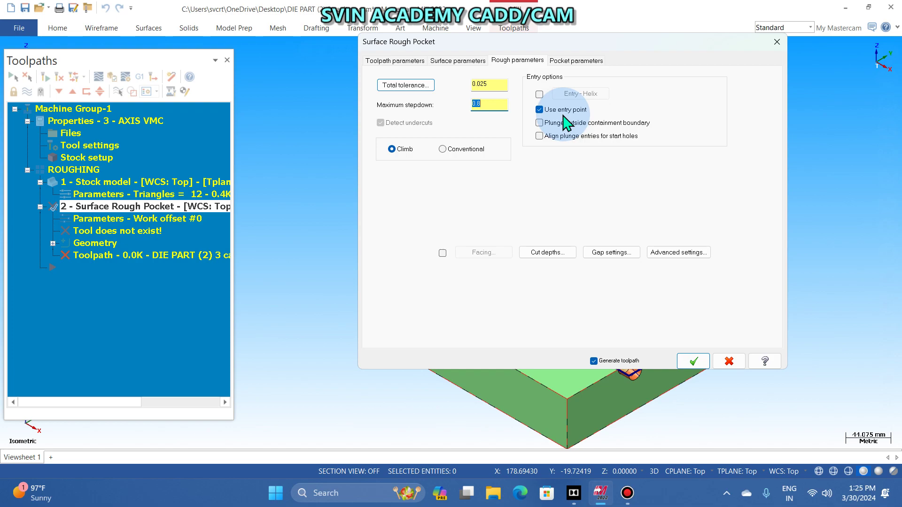
- Configure the gap settings with a gap size of 100% of stepover, optimized cut order and a tangential line length of 5.0
{"action": "left_click_drag", "start_coordinate": [605, 40], "coordinate": [248, 113]}
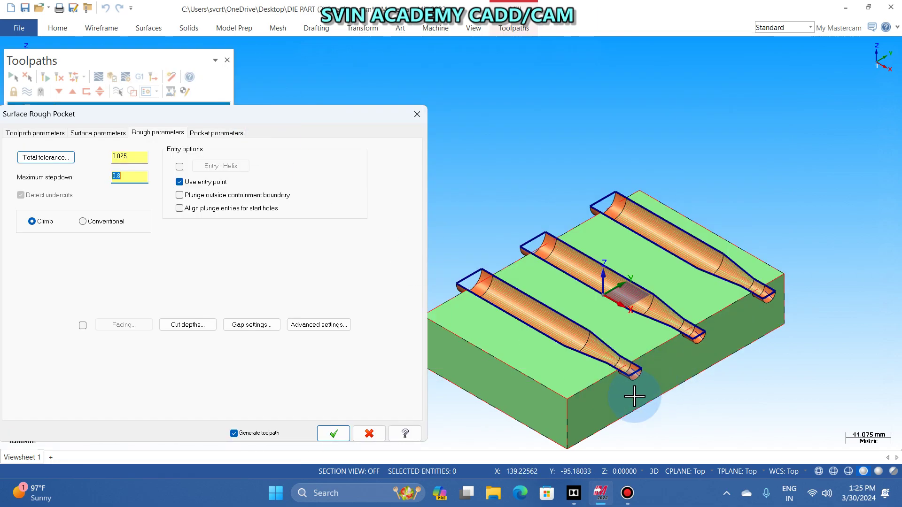
{"action": "scroll", "coordinate": [629, 396], "scroll_direction": "up", "scroll_amount": 3}
{"action": "scroll", "coordinate": [632, 376], "scroll_direction": "up", "scroll_amount": 3}
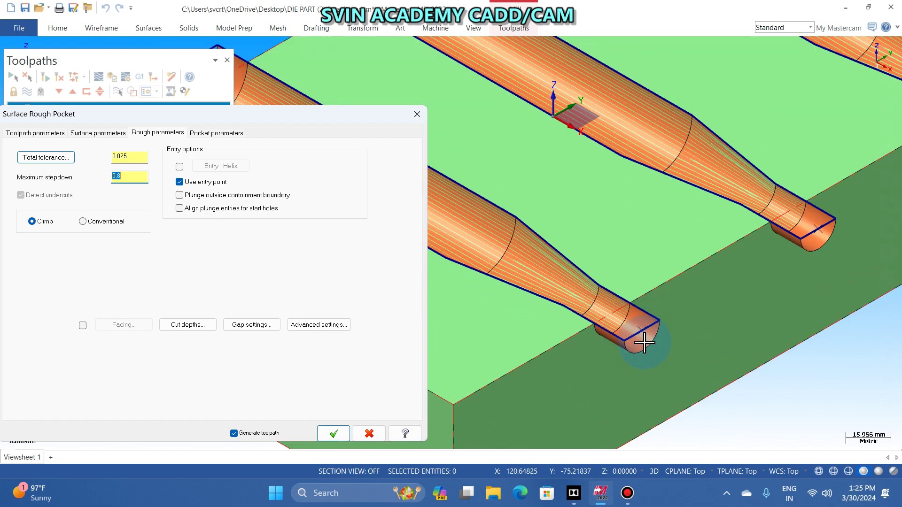
{"action": "scroll", "coordinate": [641, 329], "scroll_direction": "down", "scroll_amount": 2}
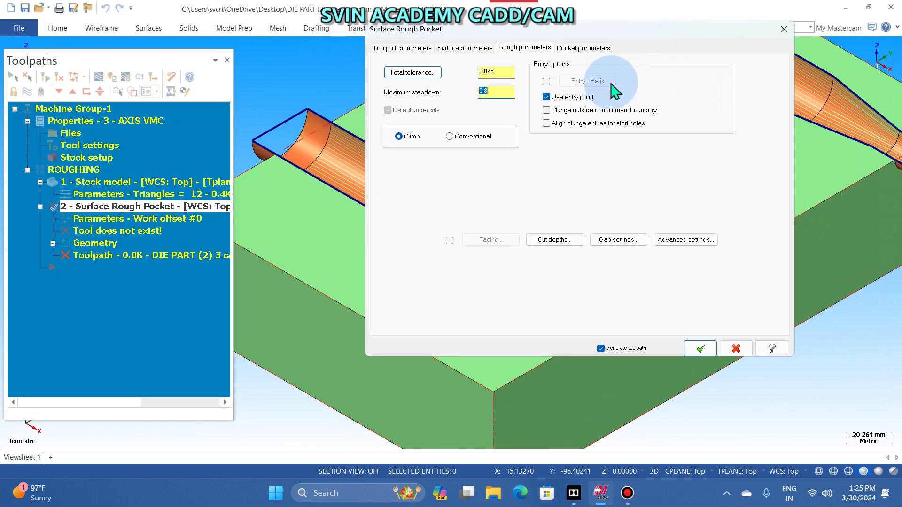
{"action": "left_click", "coordinate": [618, 239]}
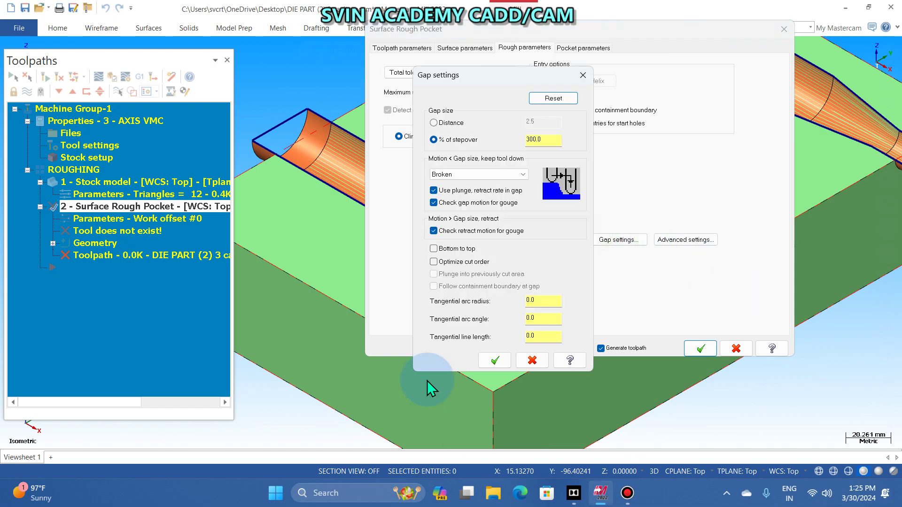
{"action": "left_click", "coordinate": [548, 139]}
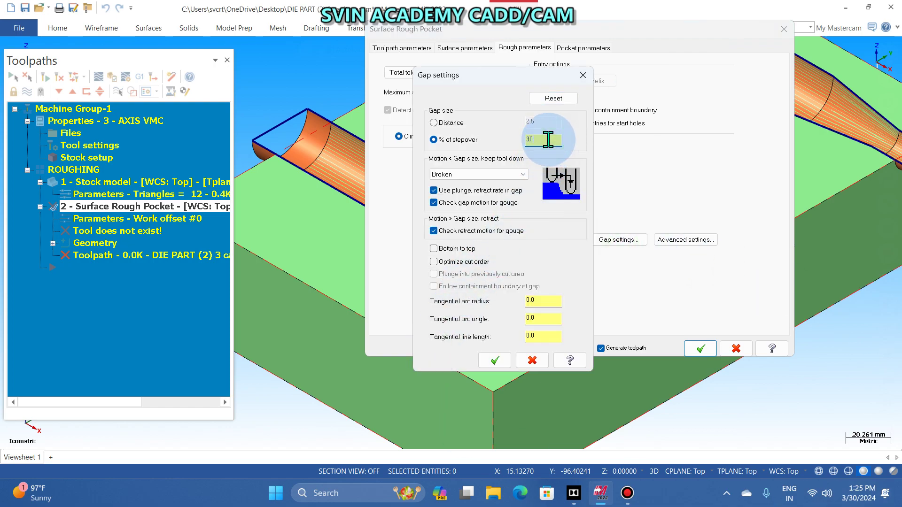
{"action": "type", "text": "100.0"}
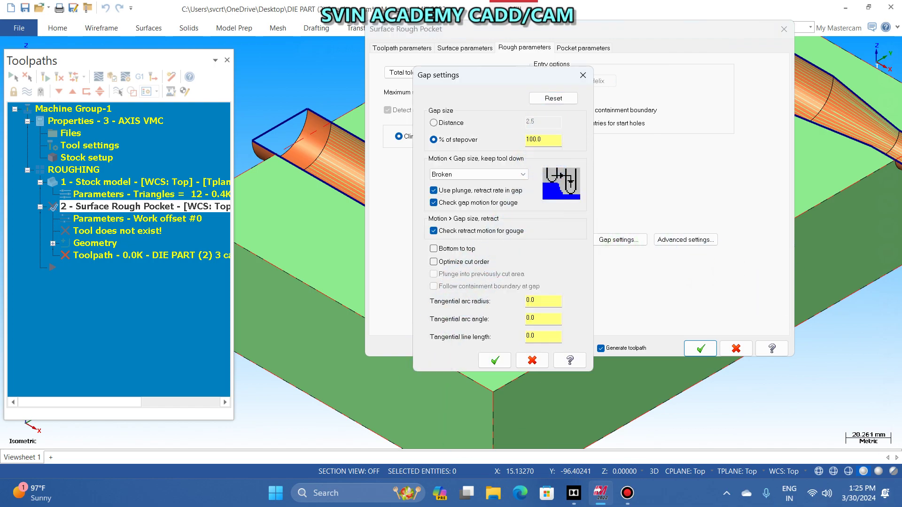
{"action": "left_click", "coordinate": [433, 262]}
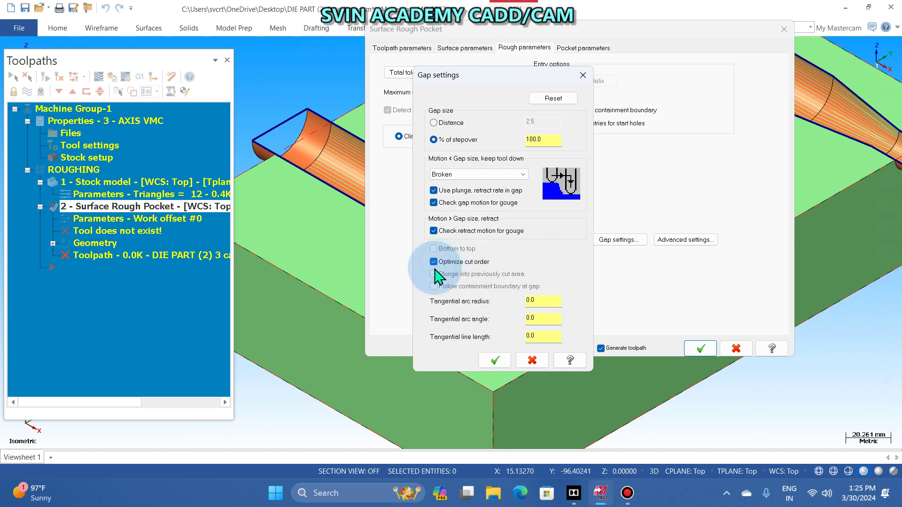
{"action": "left_click", "coordinate": [552, 337]}
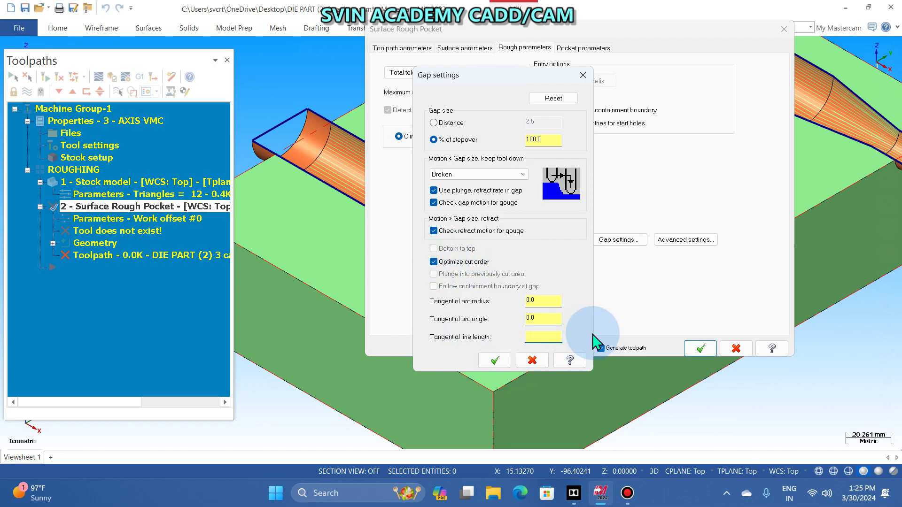
{"action": "type", "text": "5.0"}
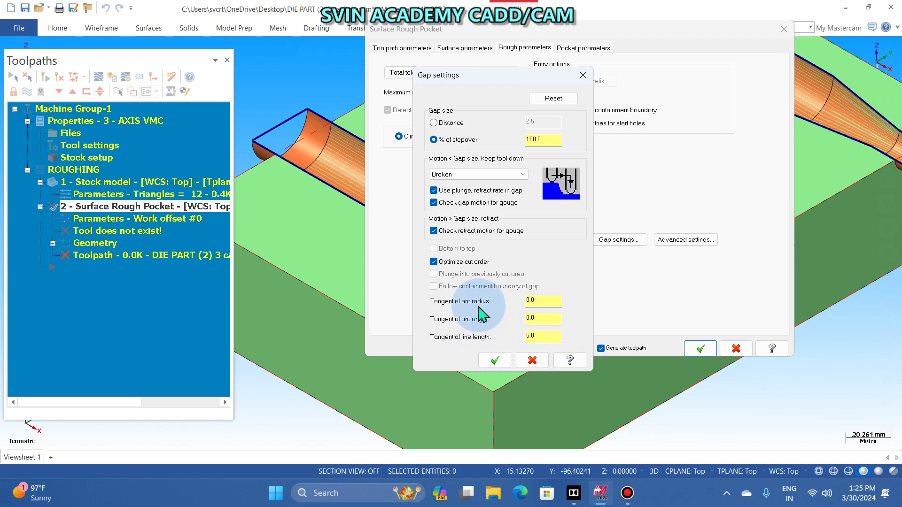
{"action": "left_click", "coordinate": [493, 361]}
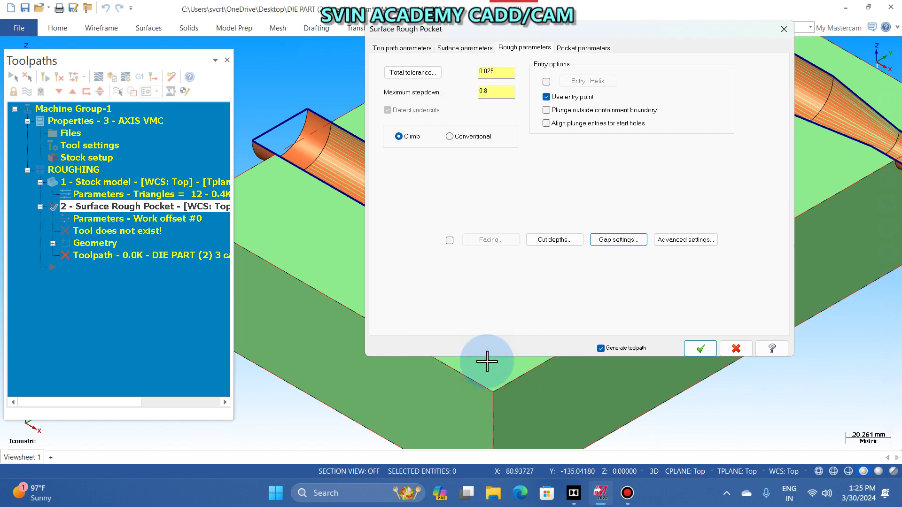
- Choose the Parallel Spiral cutting method for the pocket with a stepover percentage of 25
{"action": "left_click", "coordinate": [583, 47]}
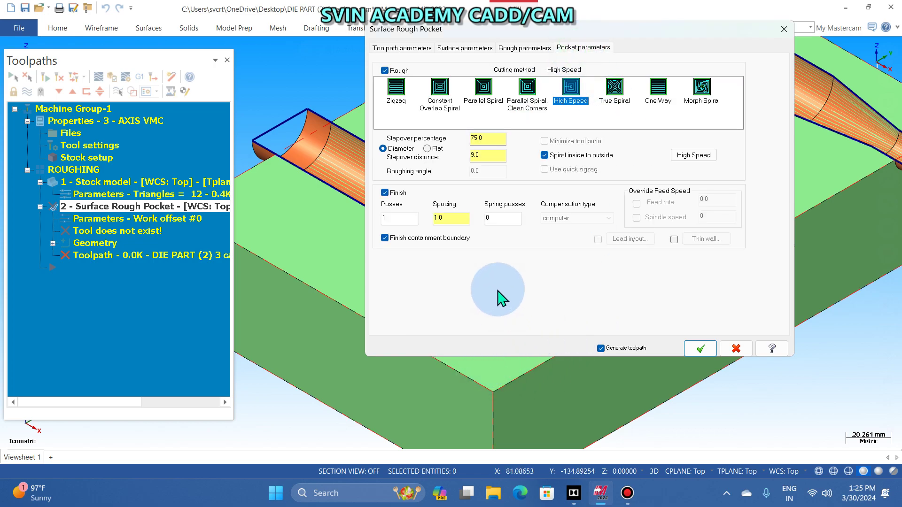
{"action": "left_click", "coordinate": [485, 106]}
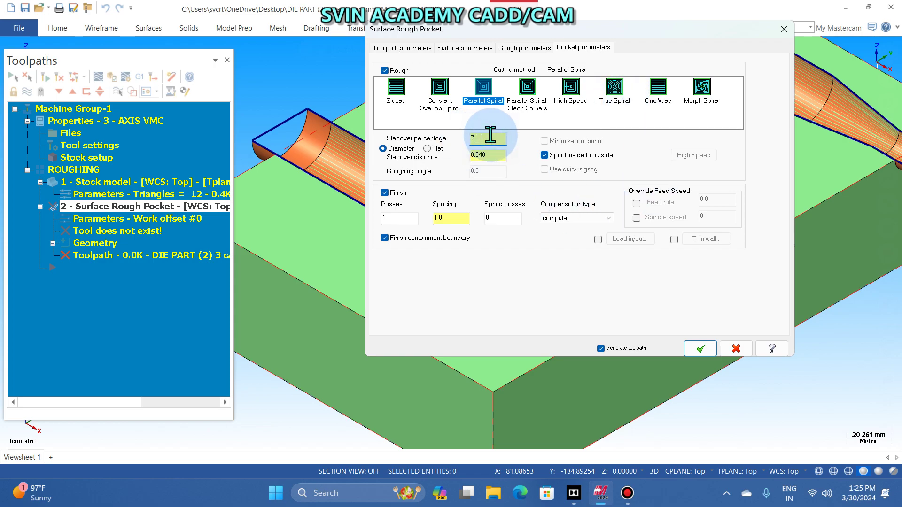
{"action": "type", "text": "0"}
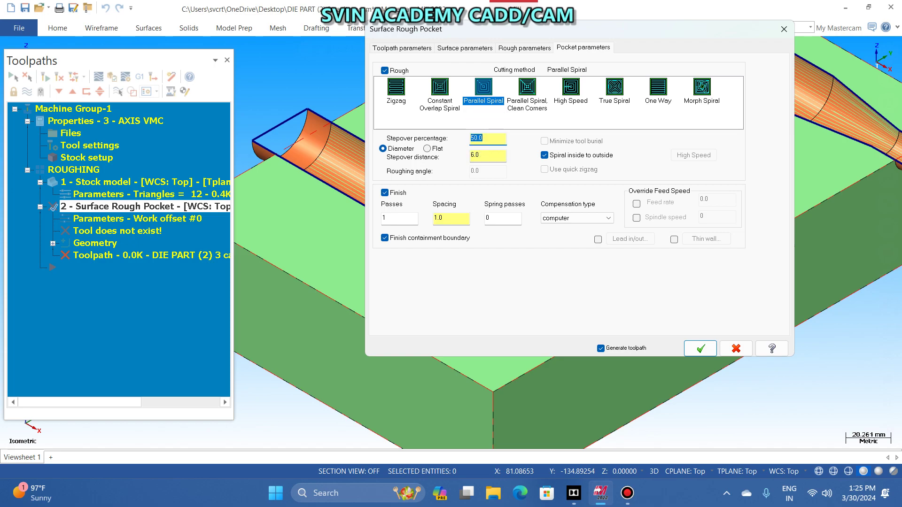
{"action": "left_click", "coordinate": [490, 155]}
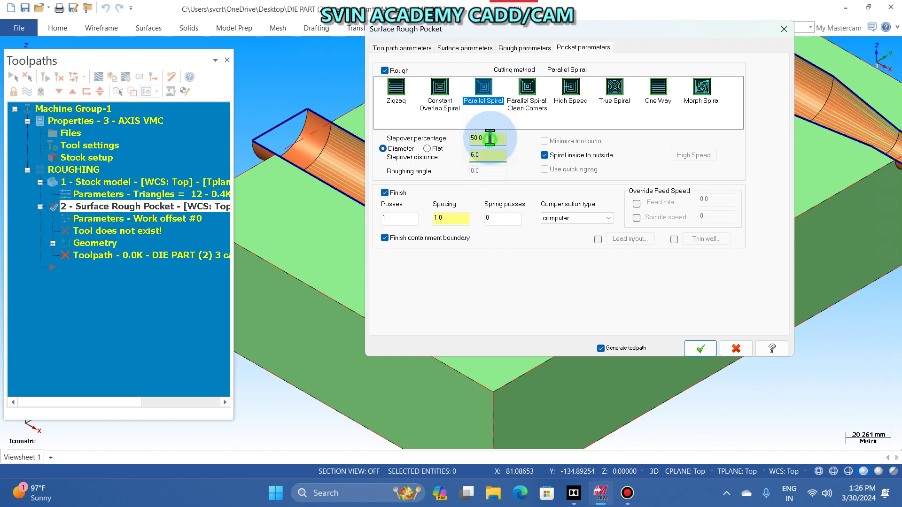
{"action": "left_click", "coordinate": [490, 138]}
{"action": "type", "text": "25"}
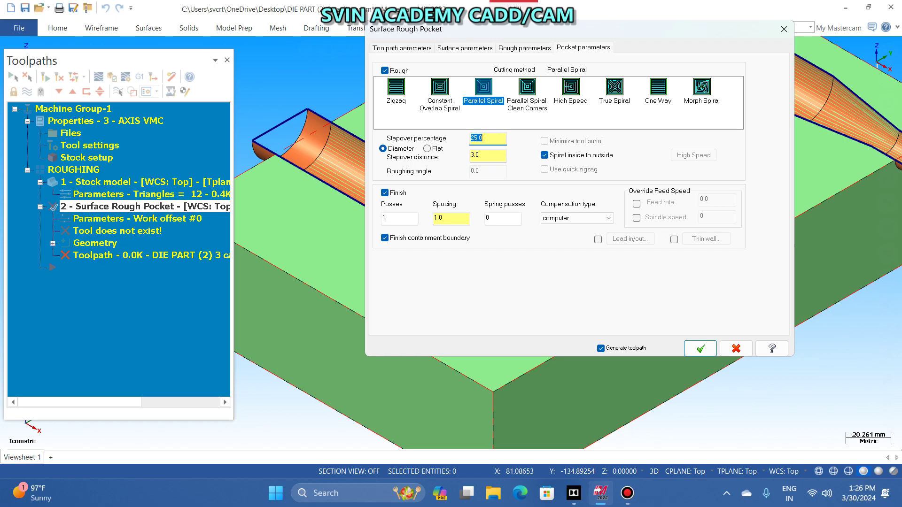
- Set the finish pass spacing to 0.5 and the compensation type to wear
{"action": "left_click", "coordinate": [448, 218]}
{"action": "type", "text": "0.5"}
{"action": "left_click", "coordinate": [547, 220]}
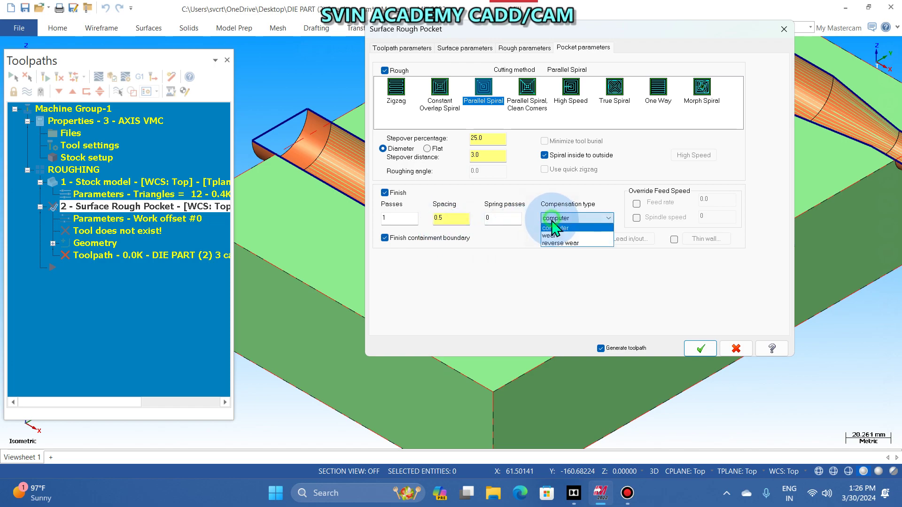
{"action": "left_click", "coordinate": [554, 234]}
- Override the finish feed rate with 800 and the spindle speed with 2500, then generate the pocket toolpath
{"action": "left_click", "coordinate": [637, 203]}
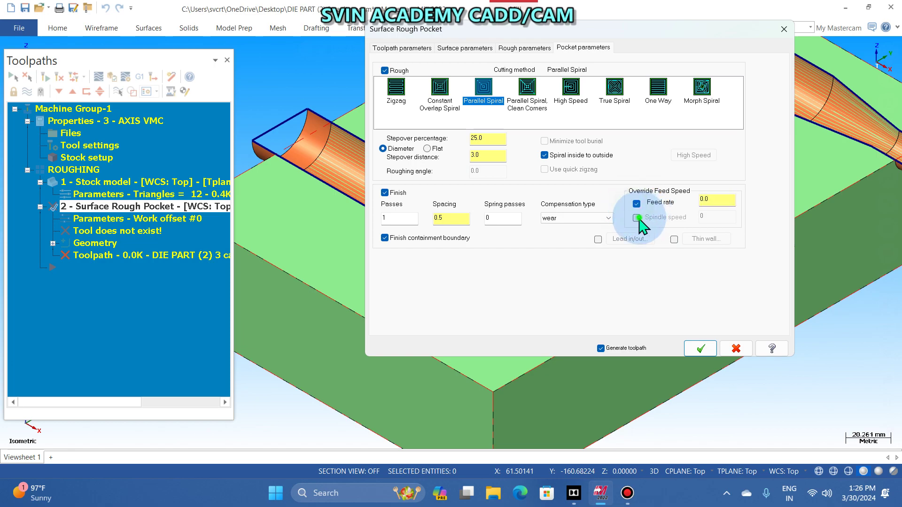
{"action": "left_click", "coordinate": [637, 218]}
{"action": "left_click", "coordinate": [714, 199]}
{"action": "left_click", "coordinate": [403, 48]}
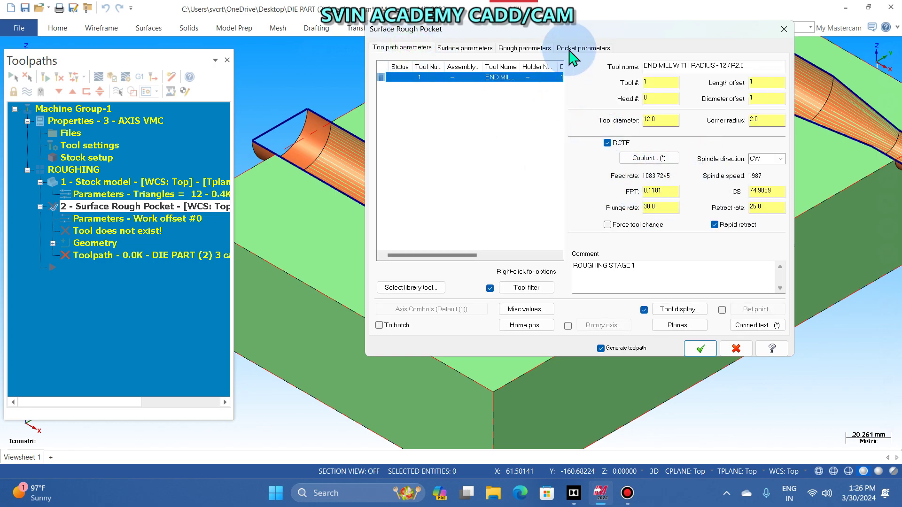
{"action": "left_click", "coordinate": [583, 48]}
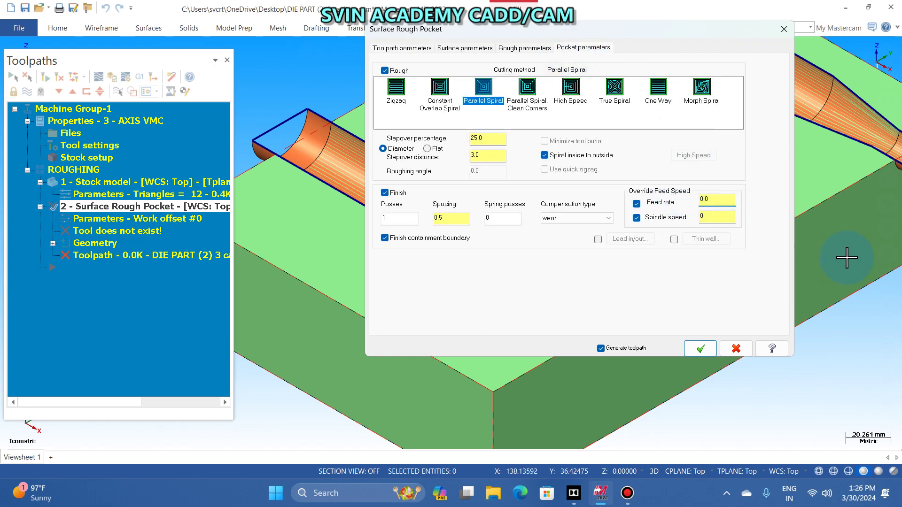
{"action": "type", "text": "80"}
{"action": "left_click", "coordinate": [718, 217]}
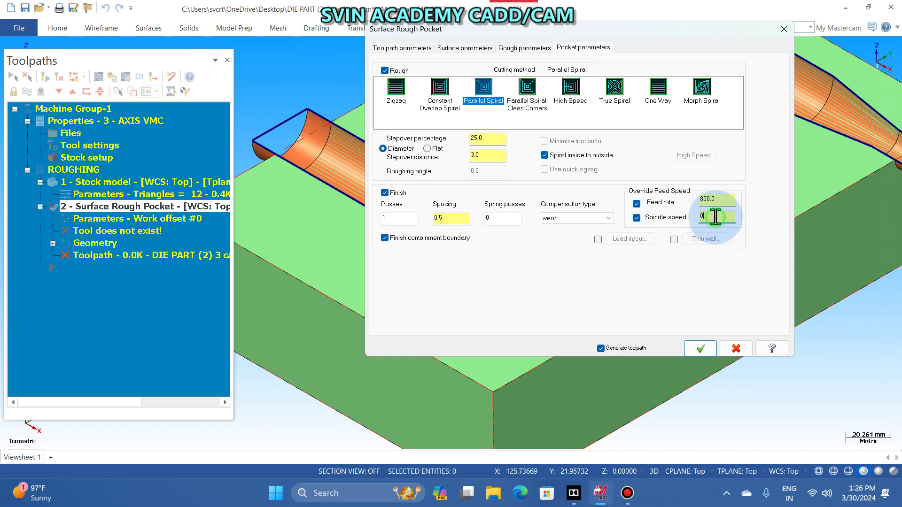
{"action": "type", "text": "2500"}
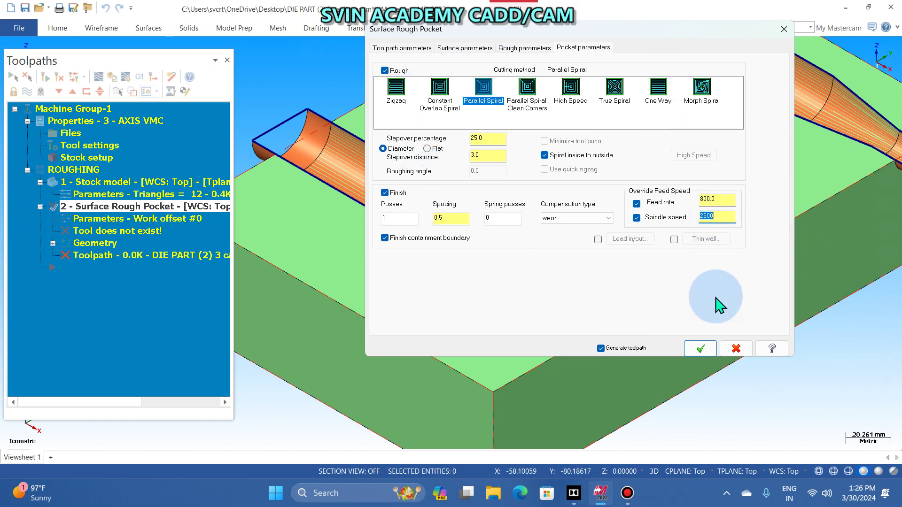
{"action": "left_click", "coordinate": [702, 350]}
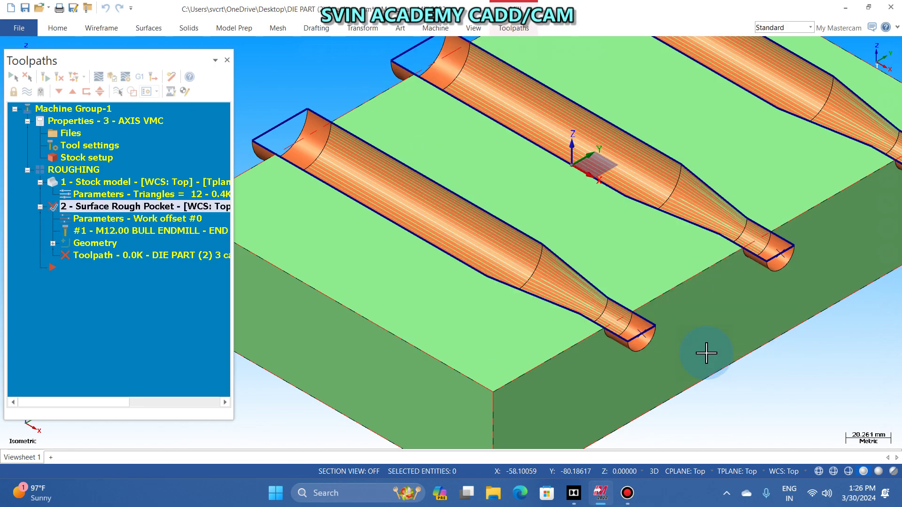
- Inspect the generated pocket toolpath from the top and open it in Backplot near the front cavity's narrow end
{"action": "scroll", "coordinate": [556, 348], "scroll_direction": "down", "scroll_amount": 2}
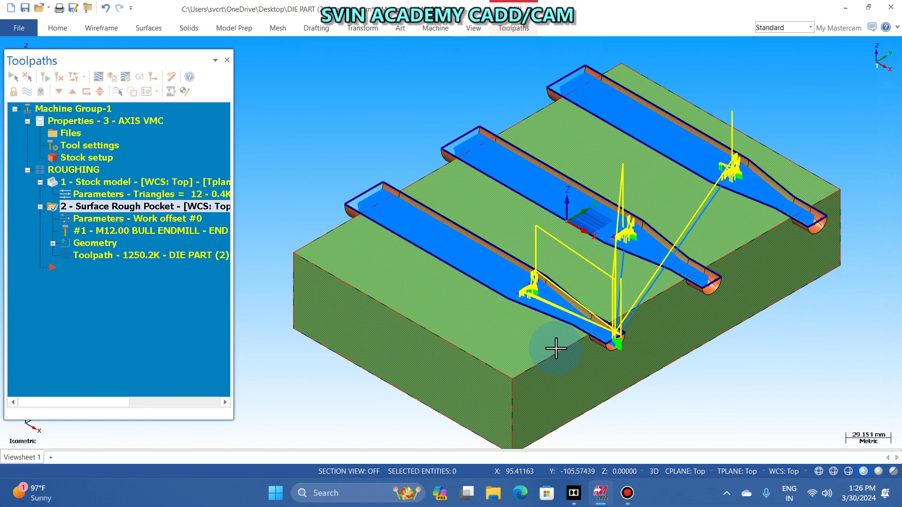
{"action": "right_click", "coordinate": [375, 109]}
{"action": "left_click", "coordinate": [441, 170]}
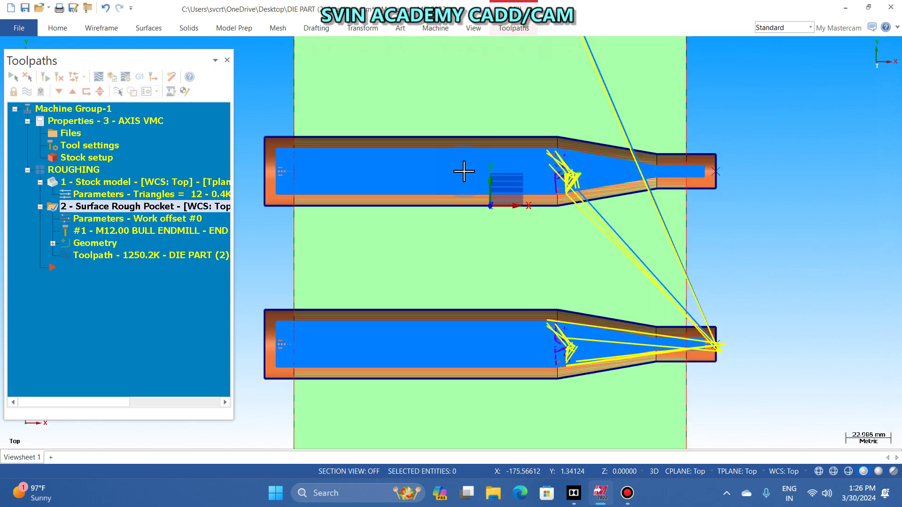
{"action": "scroll", "coordinate": [464, 172], "scroll_direction": "down", "scroll_amount": 3}
{"action": "left_click", "coordinate": [89, 258]}
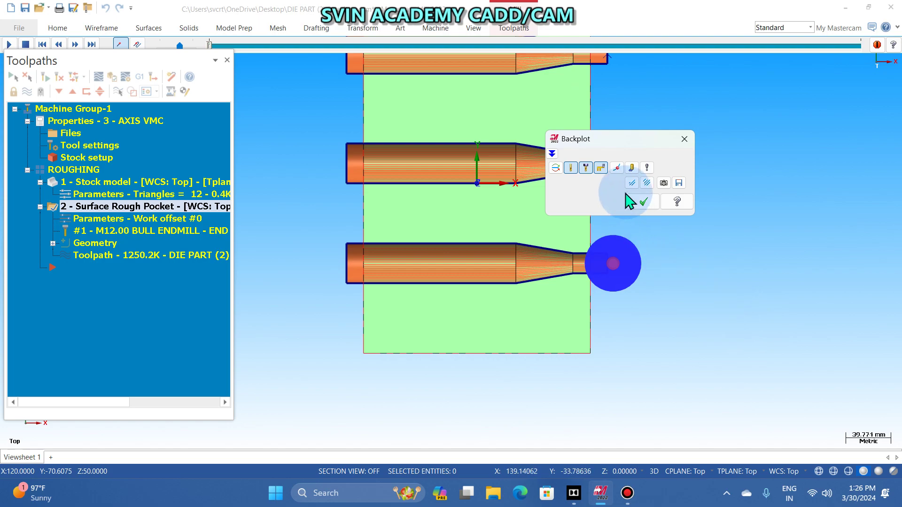
{"action": "left_click_drag", "start_coordinate": [639, 140], "coordinate": [785, 104]}
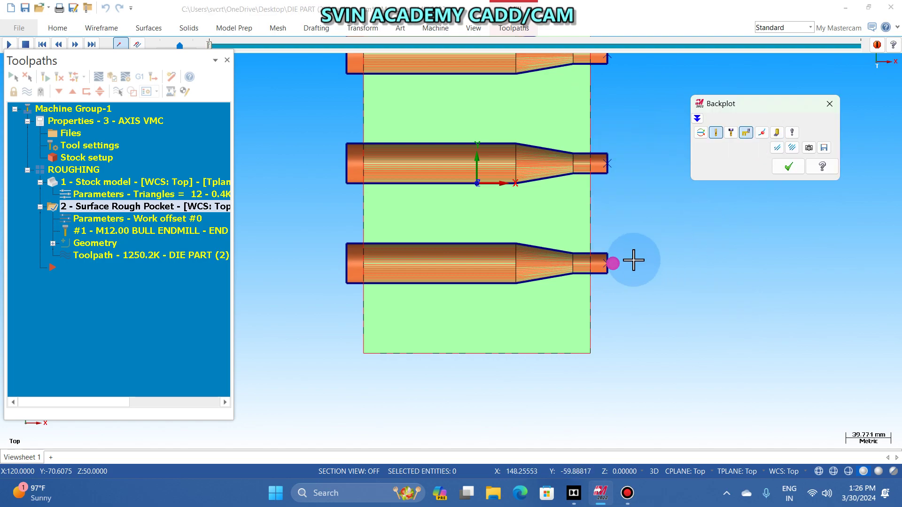
{"action": "scroll", "coordinate": [633, 259], "scroll_direction": "up", "scroll_amount": 3}
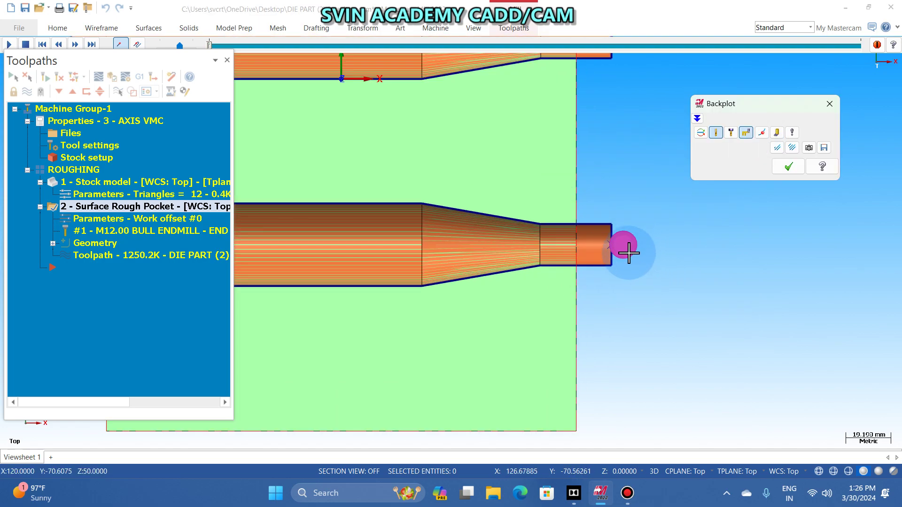
{"action": "scroll", "coordinate": [672, 379], "scroll_direction": "down", "scroll_amount": 2}
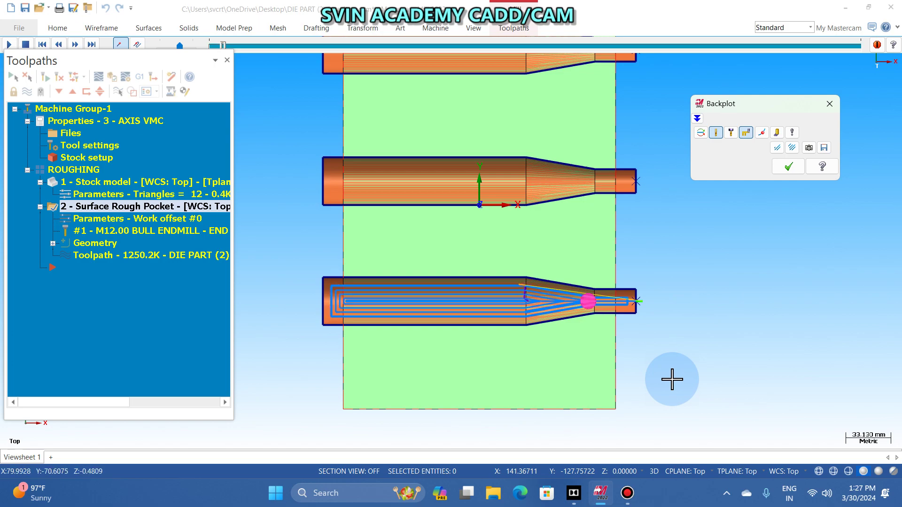
- Backplot the tool motion from the front cavity into the middle cavity, then close Backplot and return to the isometric view
{"action": "left_click", "coordinate": [222, 45]}
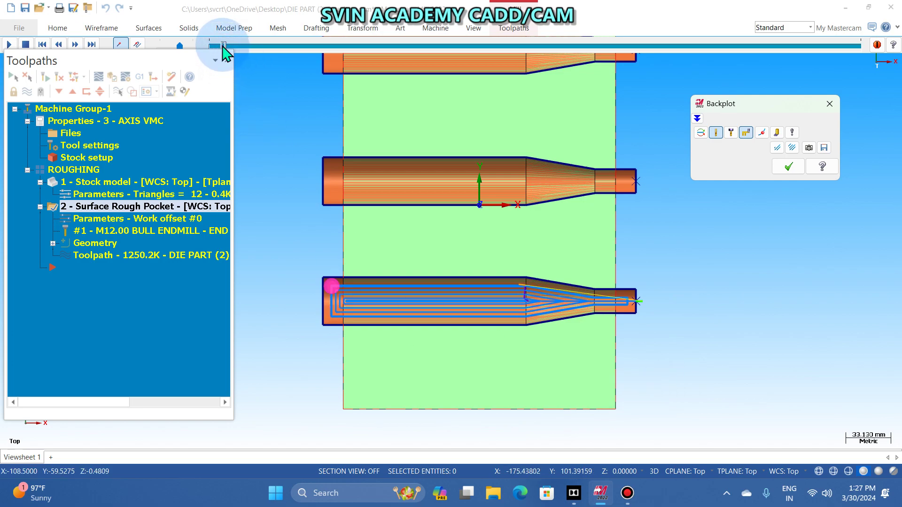
{"action": "left_click_drag", "start_coordinate": [222, 45], "coordinate": [428, 46]}
{"action": "left_click", "coordinate": [548, 179]}
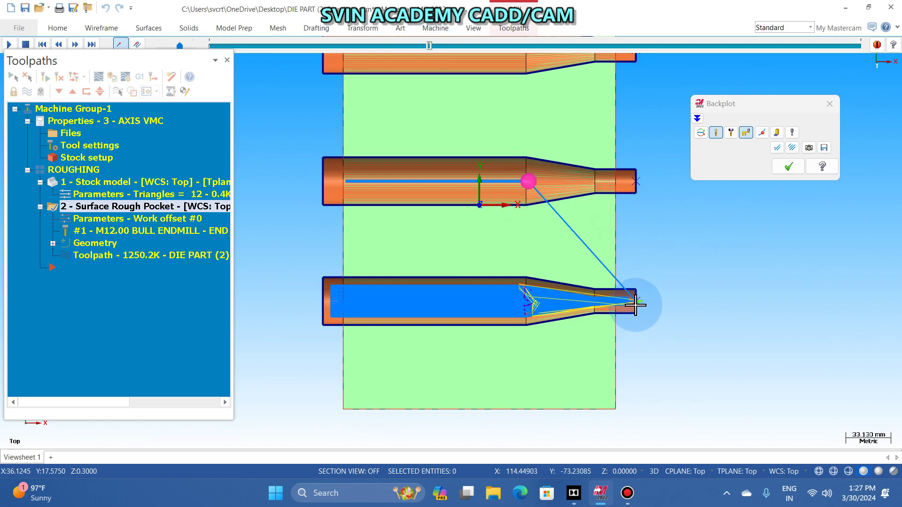
{"action": "key", "text": "Escape"}
{"action": "right_click", "coordinate": [289, 158]}
{"action": "left_click", "coordinate": [326, 271]}
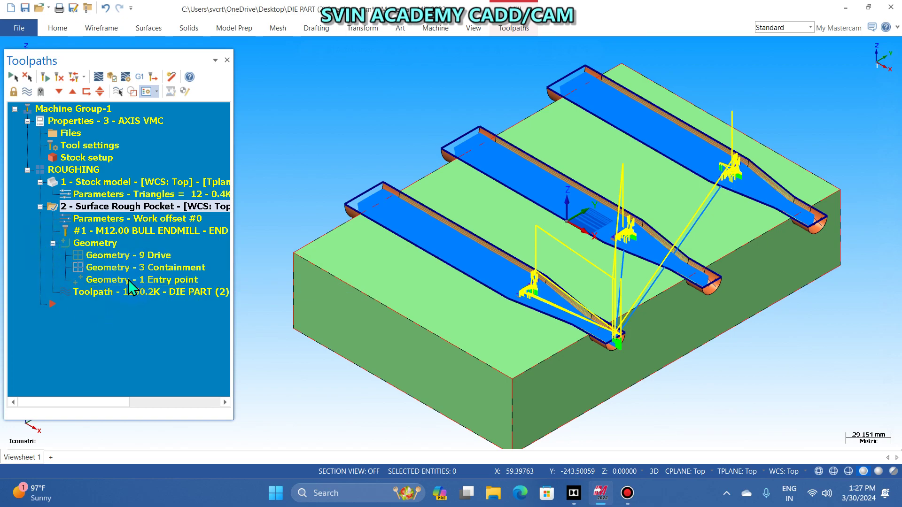
{"action": "left_click", "coordinate": [126, 279]}
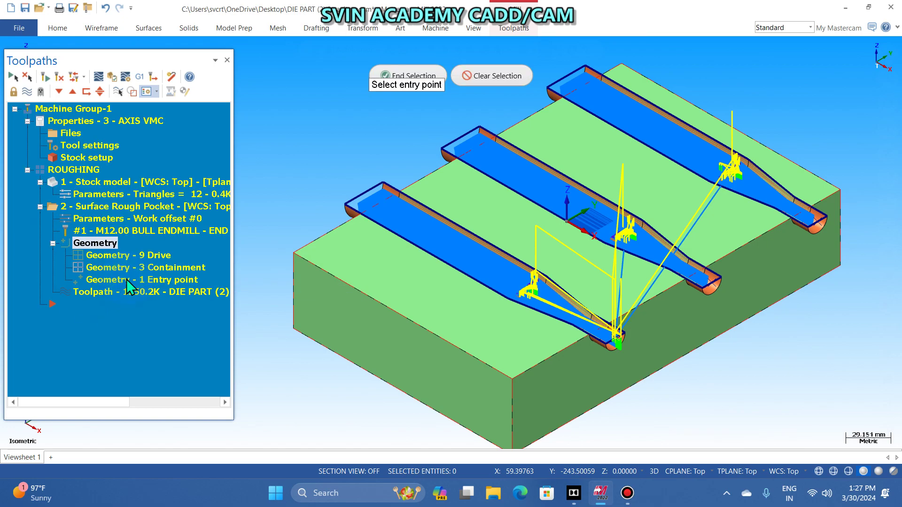
{"action": "left_click", "coordinate": [715, 287]}
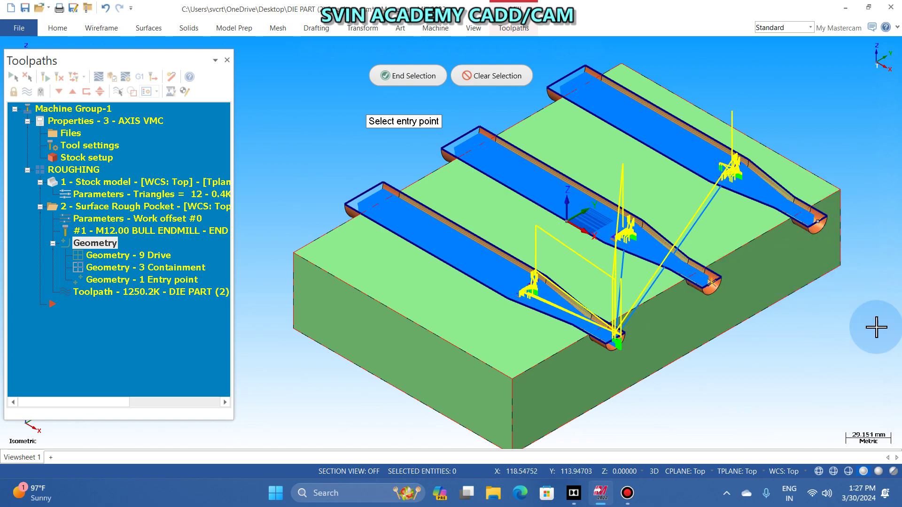
{"action": "key", "text": "Return"}
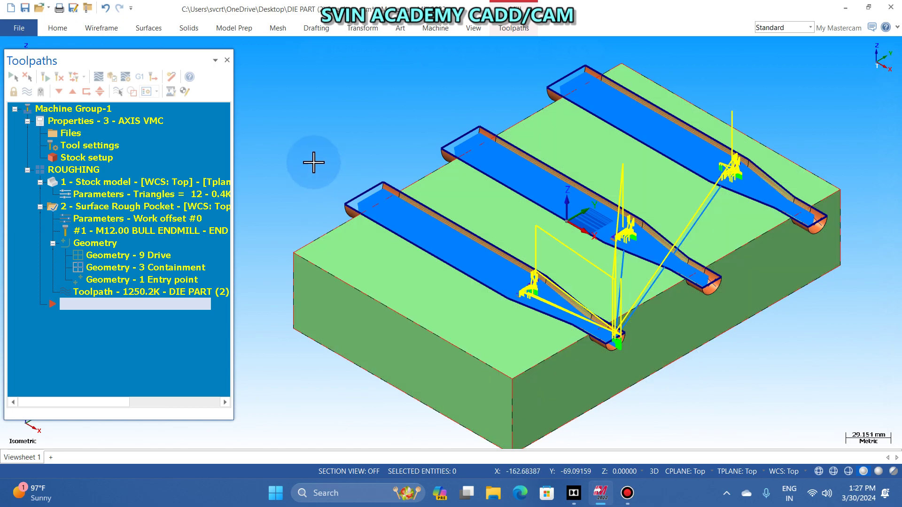
- Clear all drive surfaces from the Surface Rough Pocket operation
{"action": "scroll", "coordinate": [313, 164], "scroll_direction": "down", "scroll_amount": 1}
{"action": "left_click", "coordinate": [139, 257]}
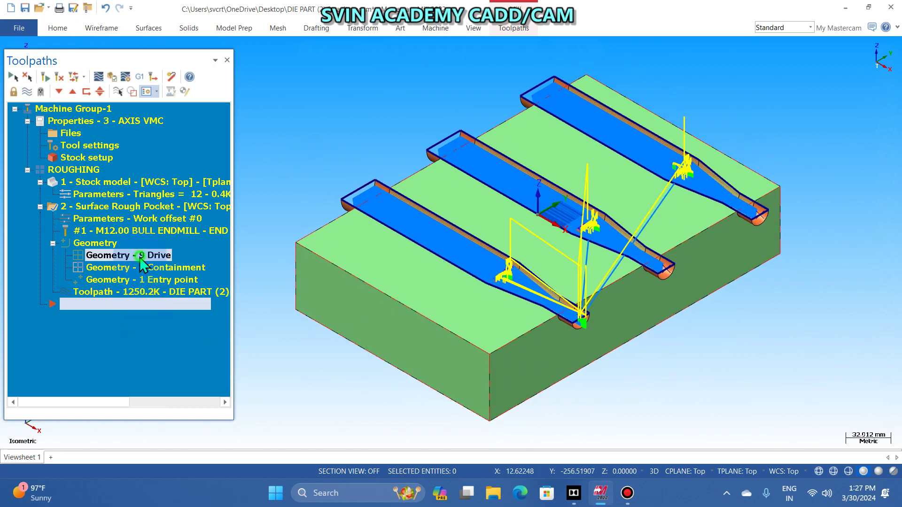
{"action": "left_click", "coordinate": [433, 112]}
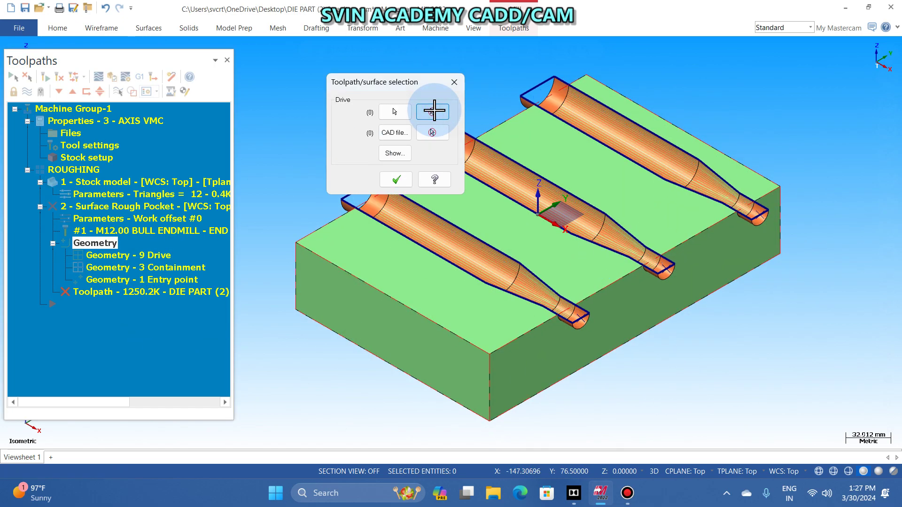
{"action": "scroll", "coordinate": [700, 437], "scroll_direction": "down", "scroll_amount": 1}
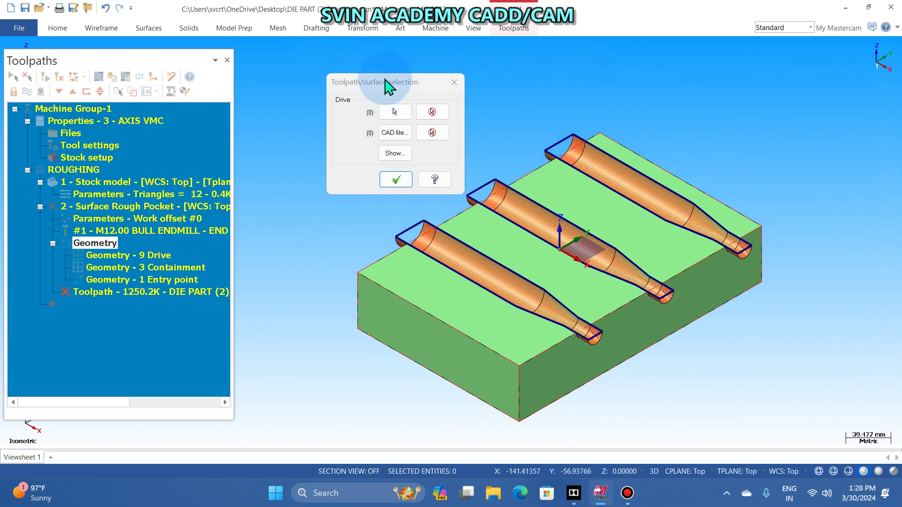
- Select only the front cavity's three surfaces as drive geometry and regenerate the pocket toolpath
{"action": "left_click_drag", "start_coordinate": [386, 86], "coordinate": [301, 46]}
{"action": "left_click", "coordinate": [309, 72]}
{"action": "left_click", "coordinate": [430, 240]}
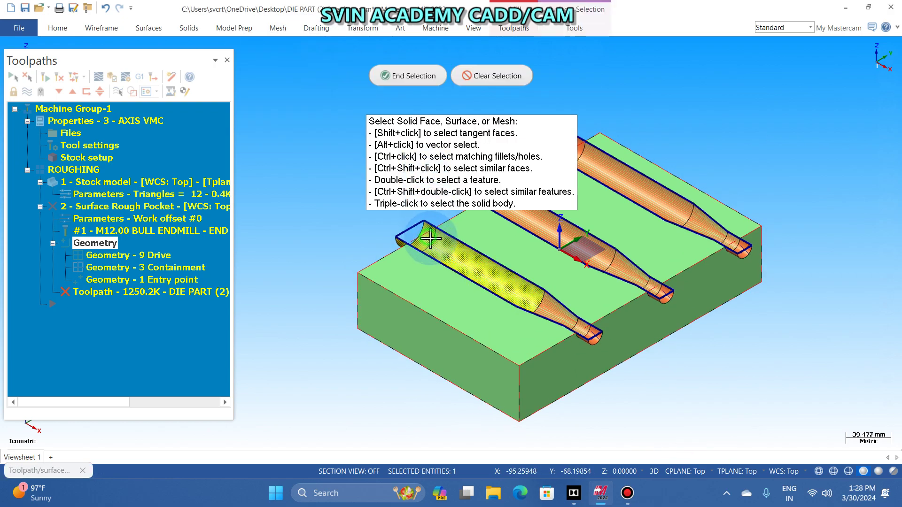
{"action": "left_click", "coordinate": [590, 335]}
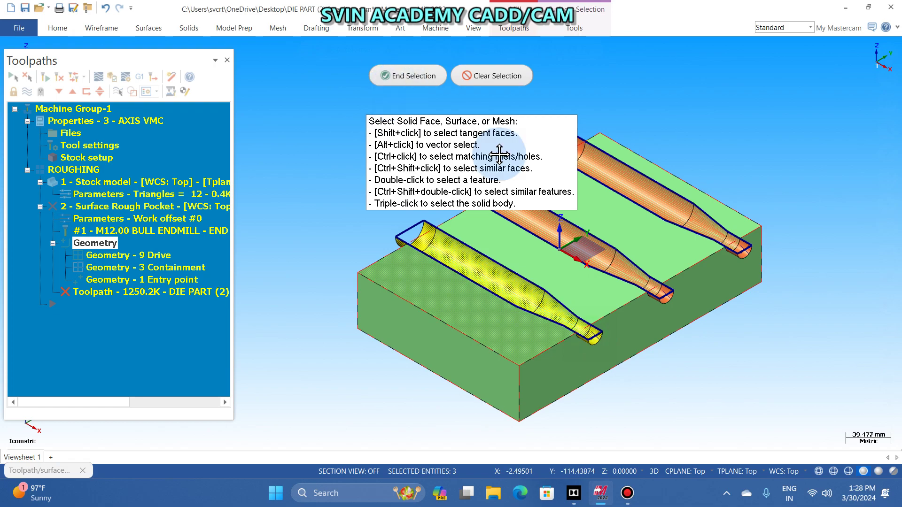
{"action": "left_click", "coordinate": [401, 74]}
{"action": "left_click", "coordinate": [311, 139]}
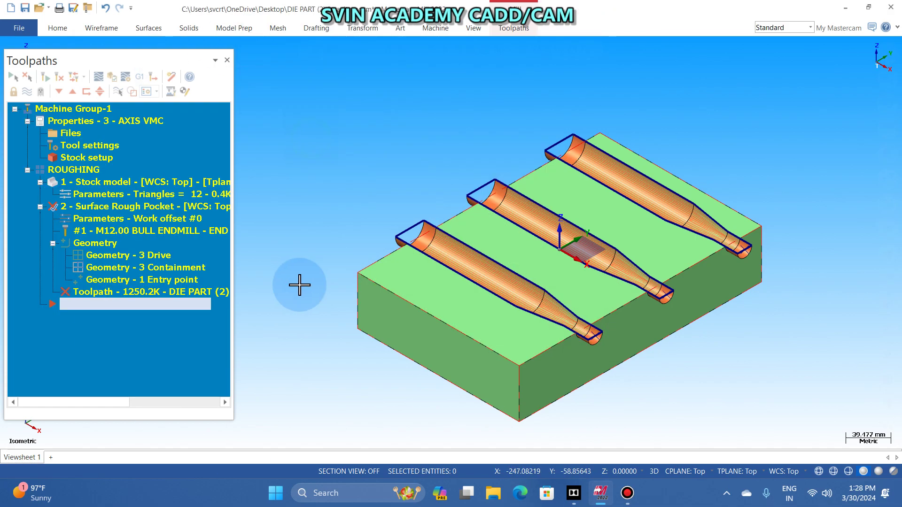
{"action": "left_click", "coordinate": [44, 76]}
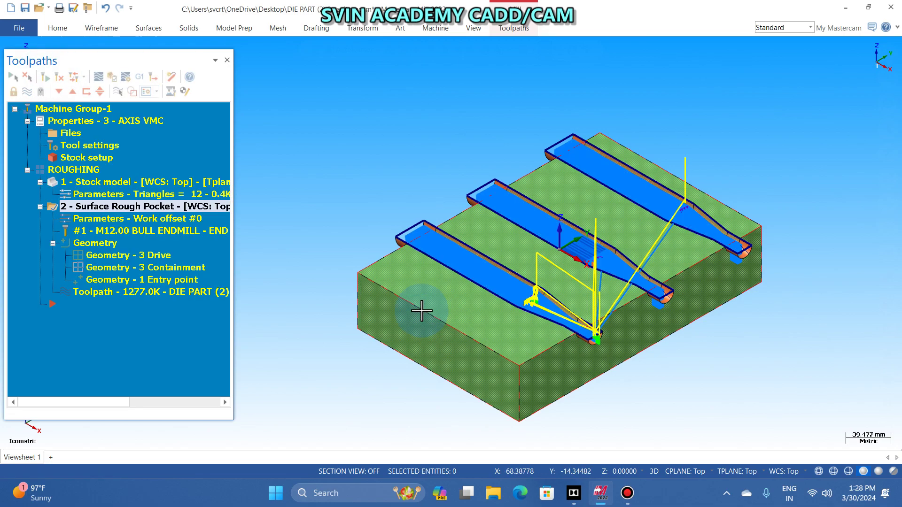
- Remove the middle and rear cavity chains from the containment boundary, keeping only the front cavity's chain, and regenerate the toolpath
{"action": "scroll", "coordinate": [358, 250], "scroll_direction": "up", "scroll_amount": 2}
{"action": "left_click", "coordinate": [153, 270]}
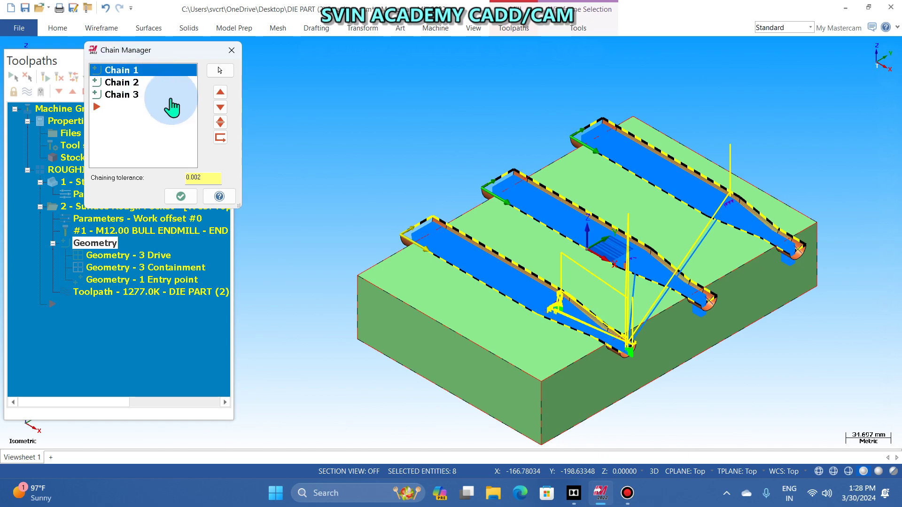
{"action": "left_click", "coordinate": [124, 83]}
{"action": "right_click", "coordinate": [125, 83]}
{"action": "left_click", "coordinate": [155, 199]}
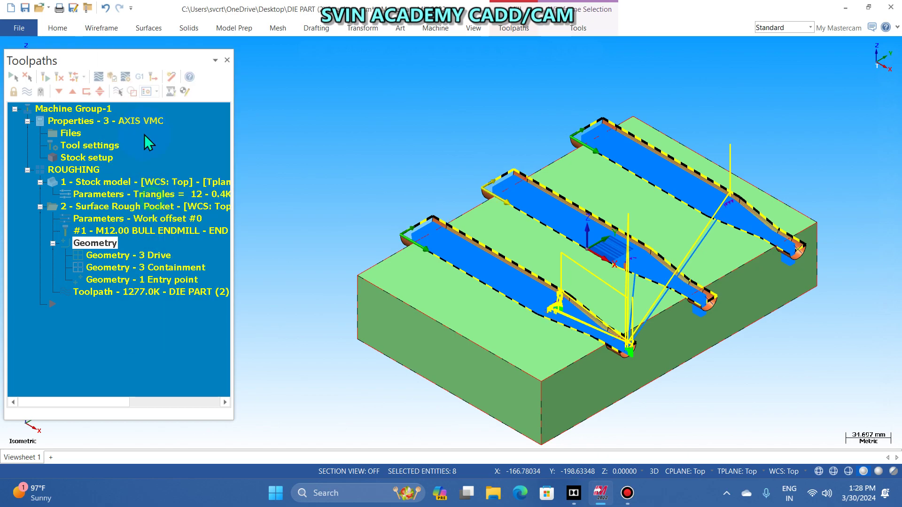
{"action": "left_click", "coordinate": [126, 83]}
{"action": "right_click", "coordinate": [126, 83]}
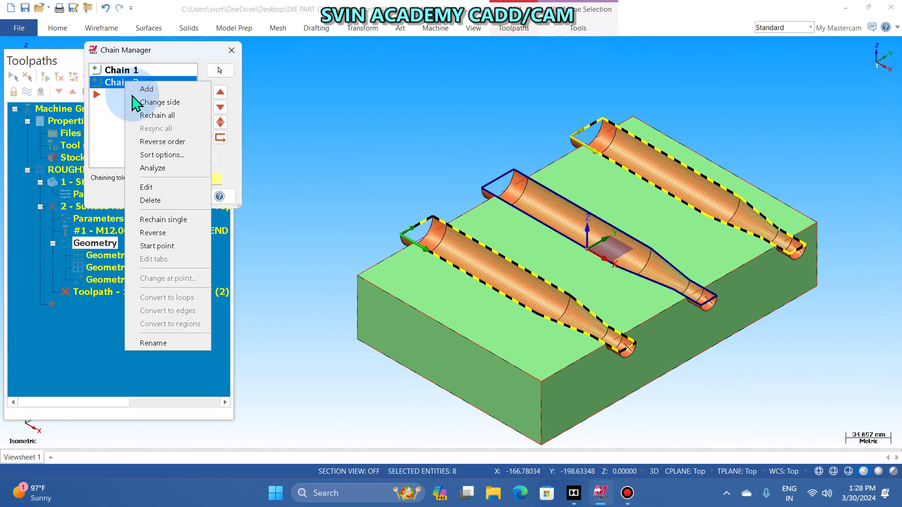
{"action": "left_click", "coordinate": [150, 200]}
{"action": "left_click", "coordinate": [182, 198]}
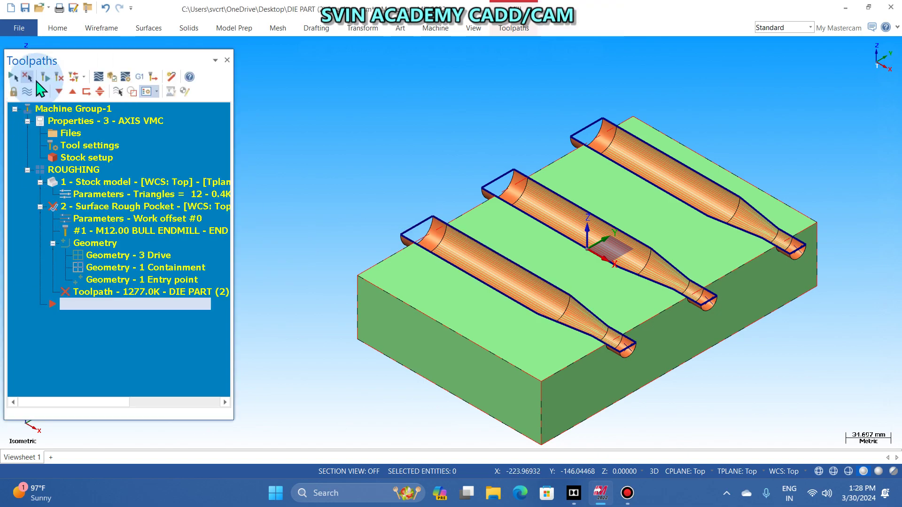
{"action": "left_click", "coordinate": [43, 76]}
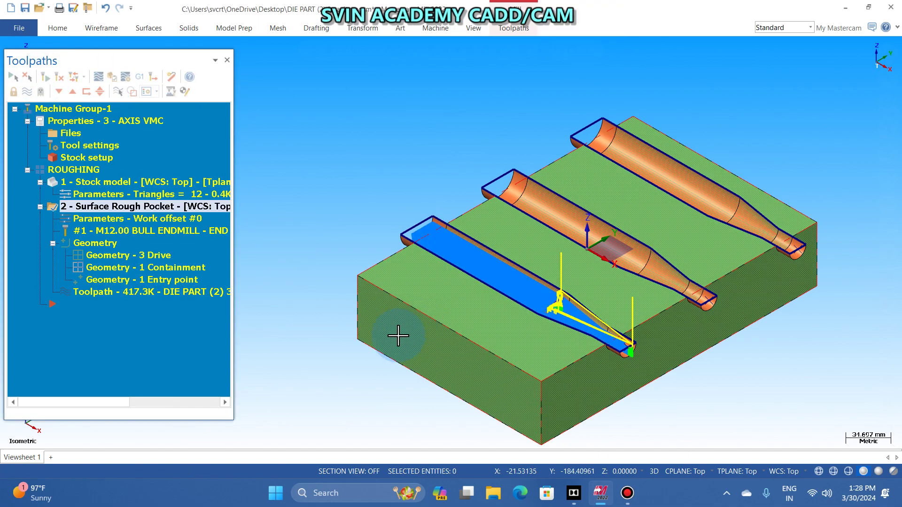
- Configure the simulator with stock model RM as the stock and the vice setup on level 2 as fixtures
{"action": "scroll", "coordinate": [401, 334], "scroll_direction": "up", "scroll_amount": 2}
{"action": "scroll", "coordinate": [399, 331], "scroll_direction": "down", "scroll_amount": 3}
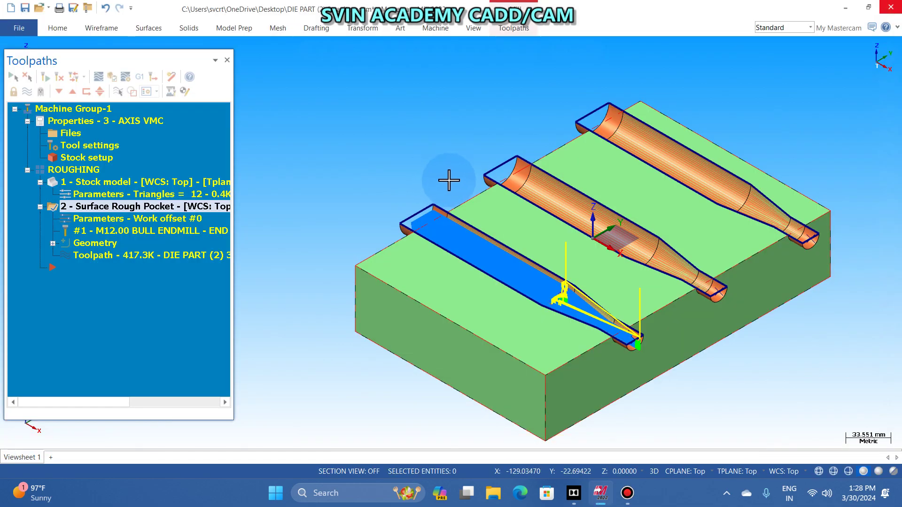
{"action": "scroll", "coordinate": [448, 181], "scroll_direction": "down", "scroll_amount": 1}
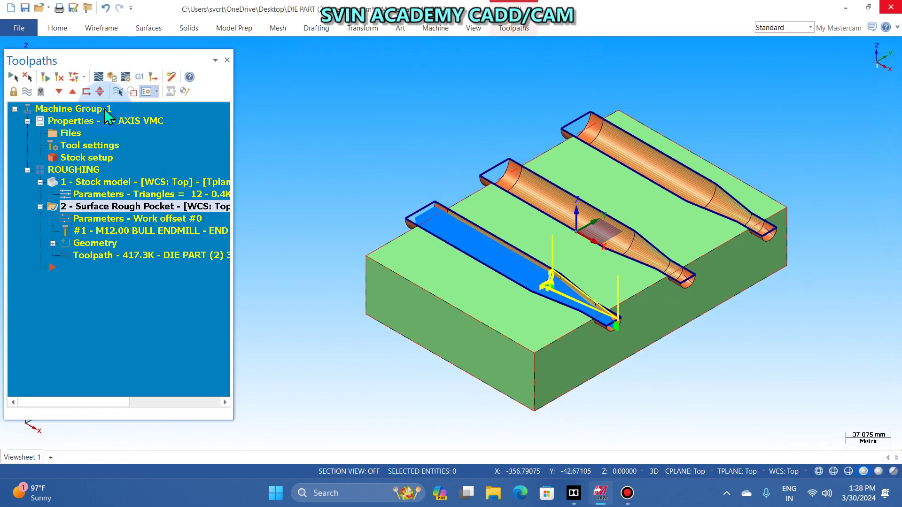
{"action": "left_click", "coordinate": [123, 78]}
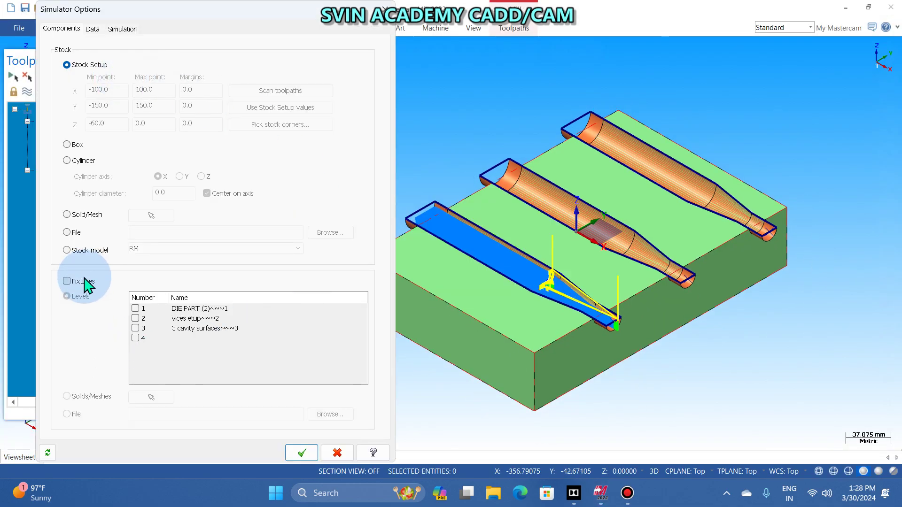
{"action": "left_click", "coordinate": [81, 282]}
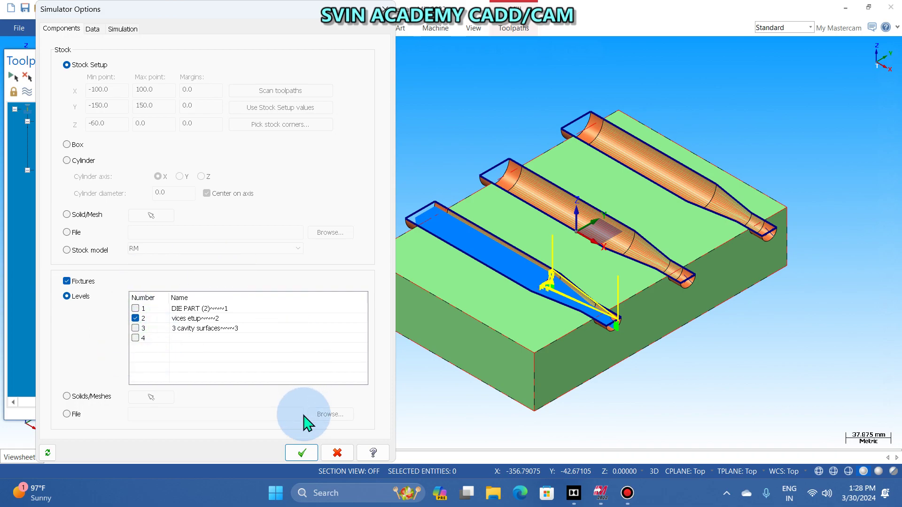
{"action": "left_click", "coordinate": [302, 452]}
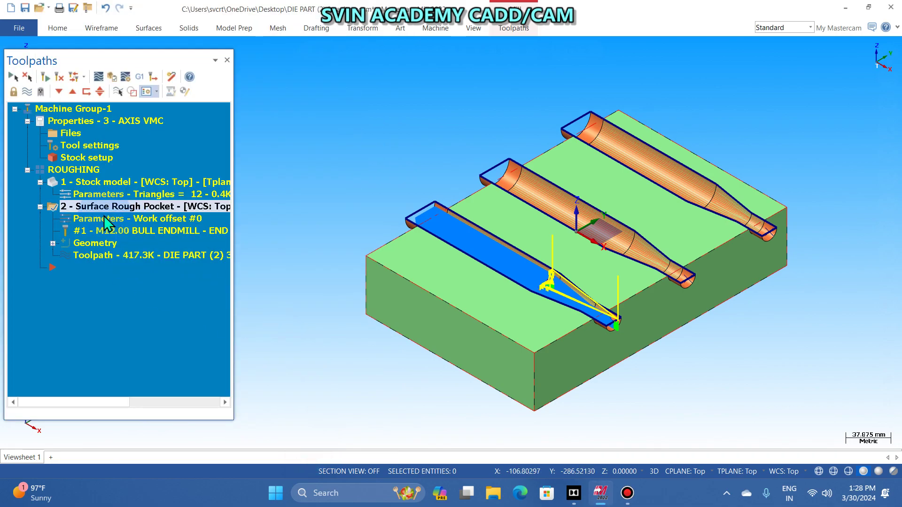
{"action": "left_click", "coordinate": [125, 78]}
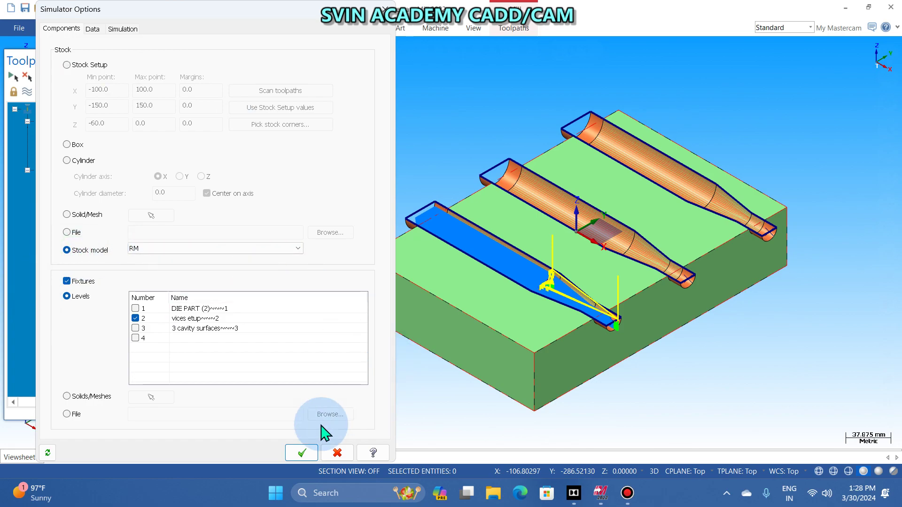
{"action": "left_click", "coordinate": [302, 453]}
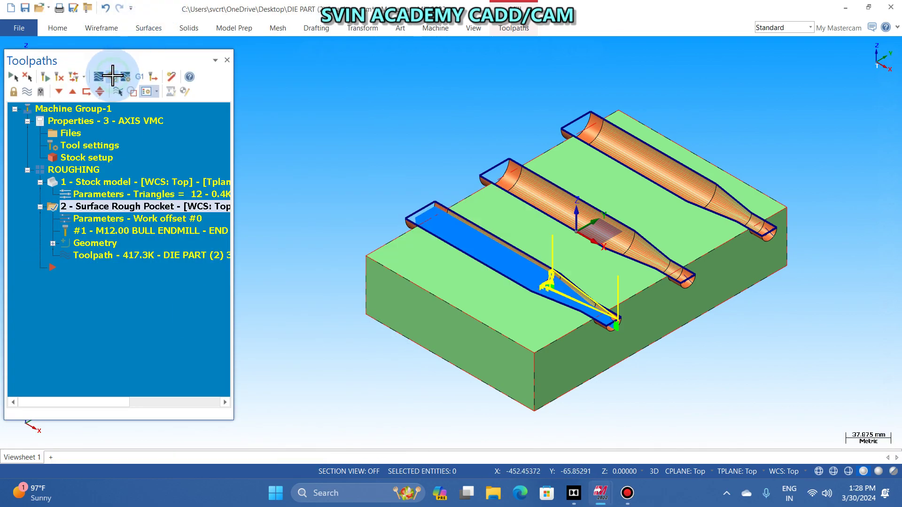
- Launch Verify for the front cavity's pocket toolpath and play the material removal at a reduced speed
{"action": "left_click", "coordinate": [112, 76]}
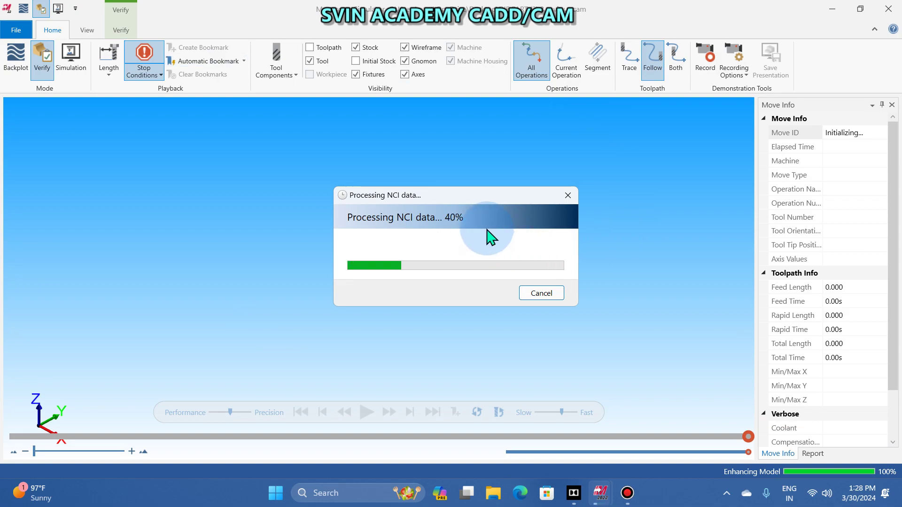
{"action": "scroll", "coordinate": [505, 359], "scroll_direction": "up", "scroll_amount": 3}
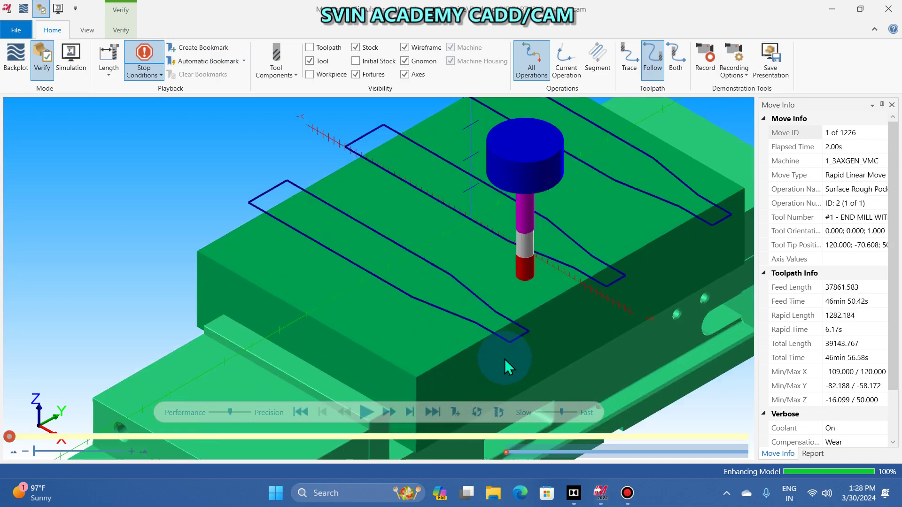
{"action": "scroll", "coordinate": [545, 419], "scroll_direction": "down", "scroll_amount": 1}
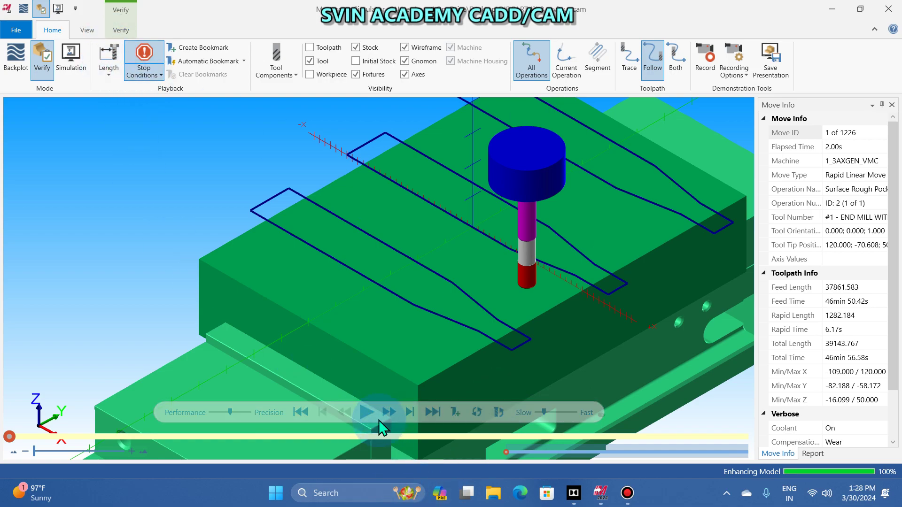
{"action": "left_click", "coordinate": [367, 412]}
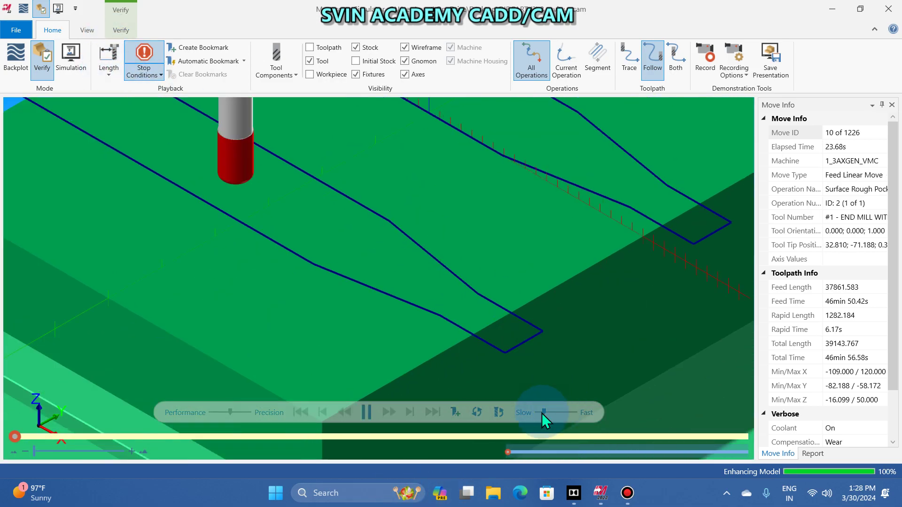
- Gradually raise the simulation speed and play the front cavity's material removal through to the end
{"action": "left_click", "coordinate": [543, 412]}
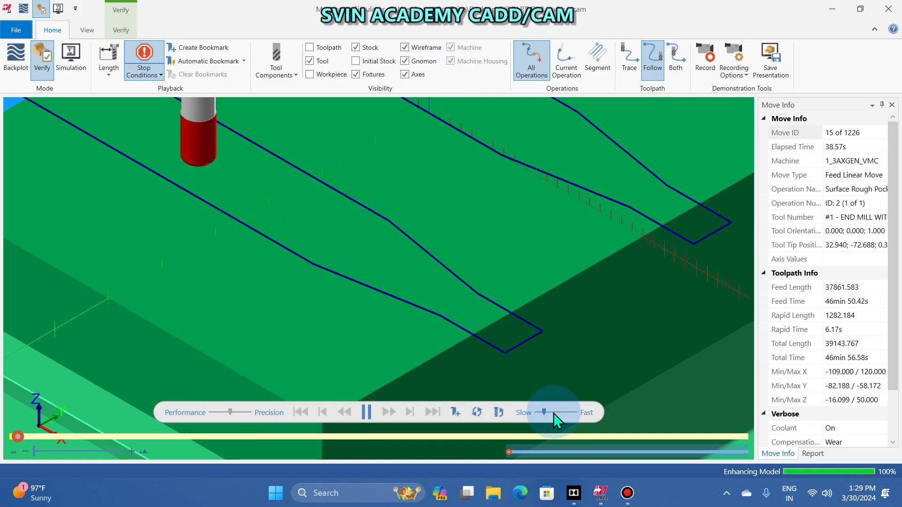
{"action": "left_click", "coordinate": [553, 412]}
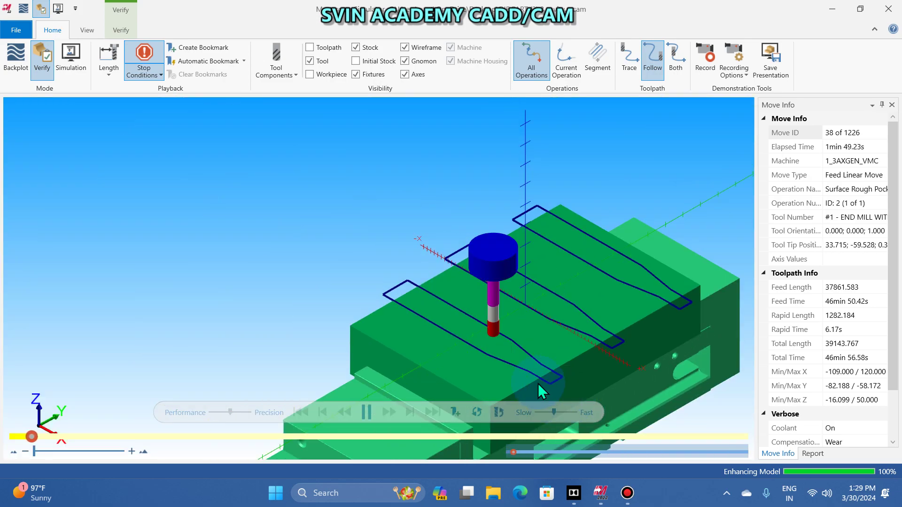
{"action": "left_click", "coordinate": [554, 412]}
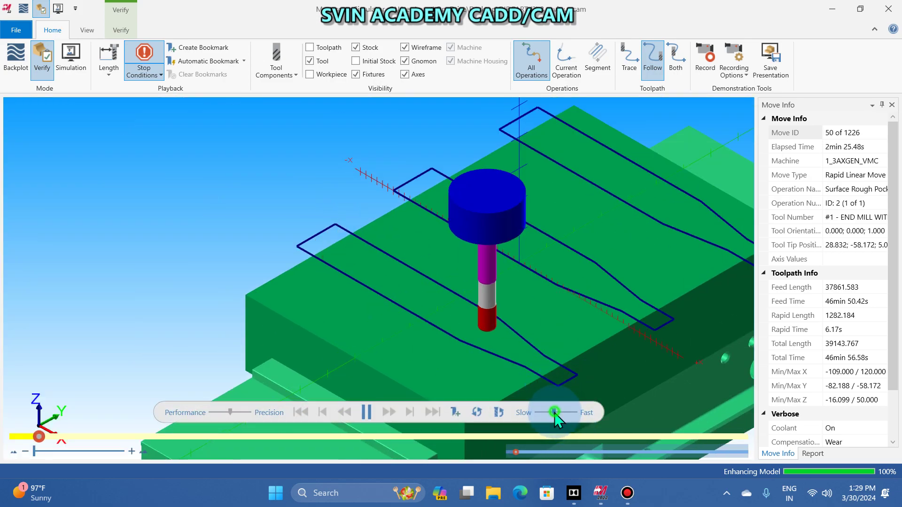
{"action": "left_click", "coordinate": [557, 413]}
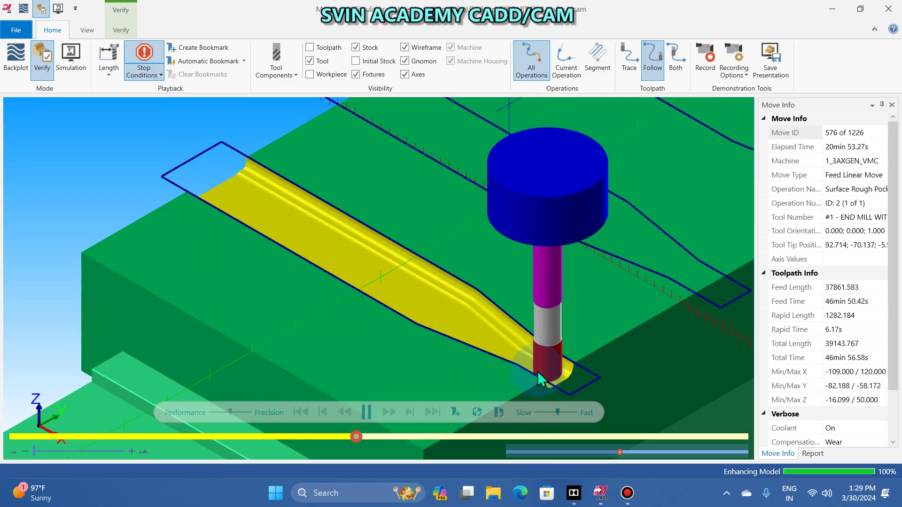
{"action": "mouse_move", "coordinate": [557, 412]}
{"action": "left_mouse_down"}
{"action": "mouse_move", "coordinate": [549, 412]}
{"action": "mouse_move", "coordinate": [562, 411]}
{"action": "left_mouse_up"}
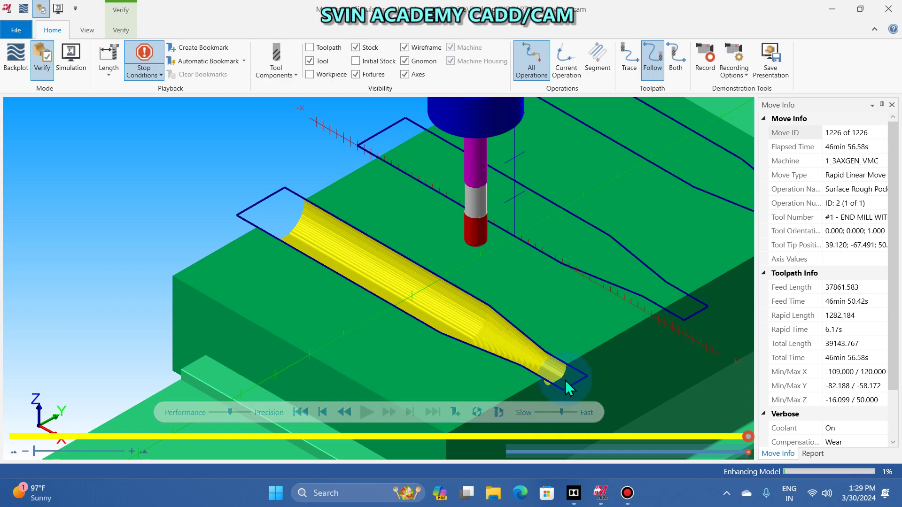
- Examine the stepped material left along the front cavity and in its tapered neck on the verified stock
{"action": "scroll", "coordinate": [566, 380], "scroll_direction": "up", "scroll_amount": 3}
{"action": "scroll", "coordinate": [551, 376], "scroll_direction": "down", "scroll_amount": 4}
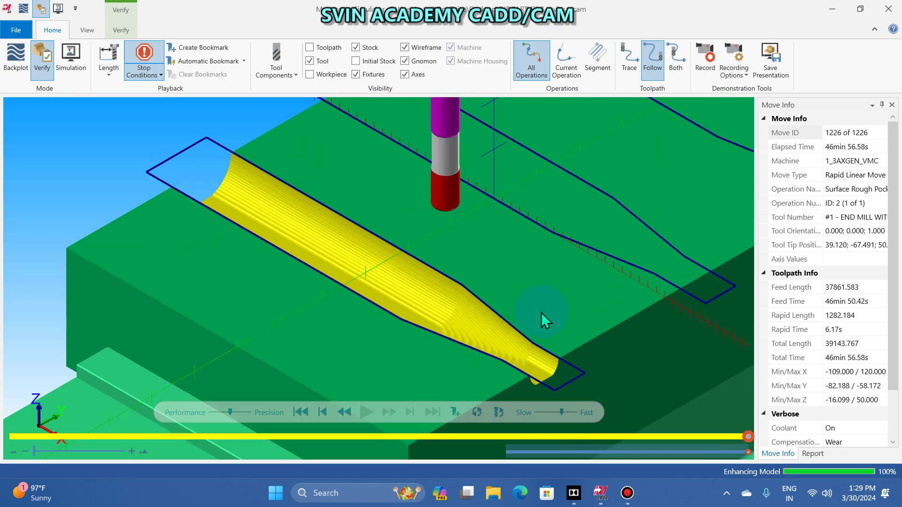
{"action": "scroll", "coordinate": [565, 362], "scroll_direction": "down", "scroll_amount": 3}
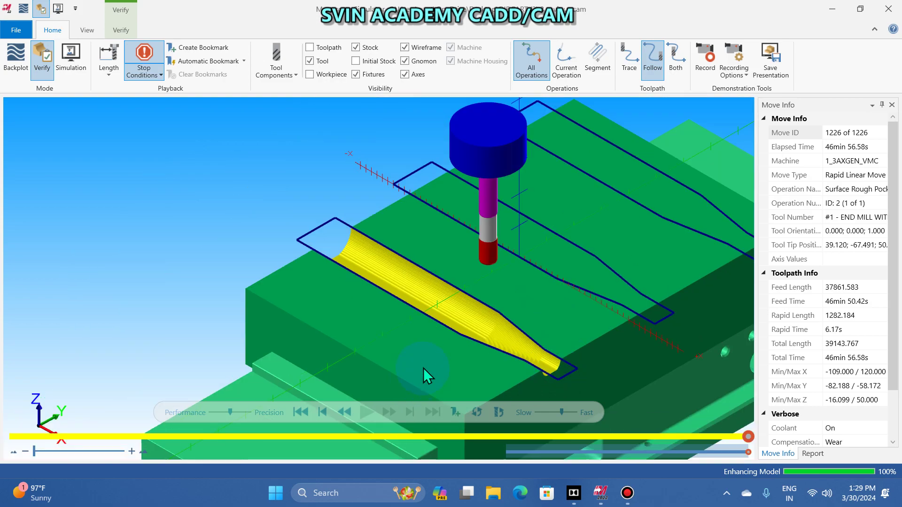
{"action": "middle_click_drag", "start_coordinate": [456, 354], "coordinate": [470, 393]}
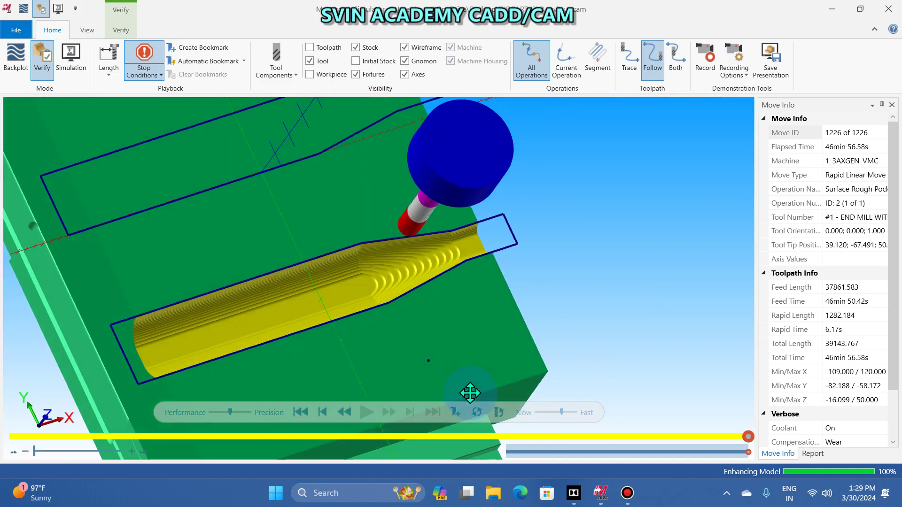
{"action": "scroll", "coordinate": [416, 295], "scroll_direction": "up", "scroll_amount": 5}
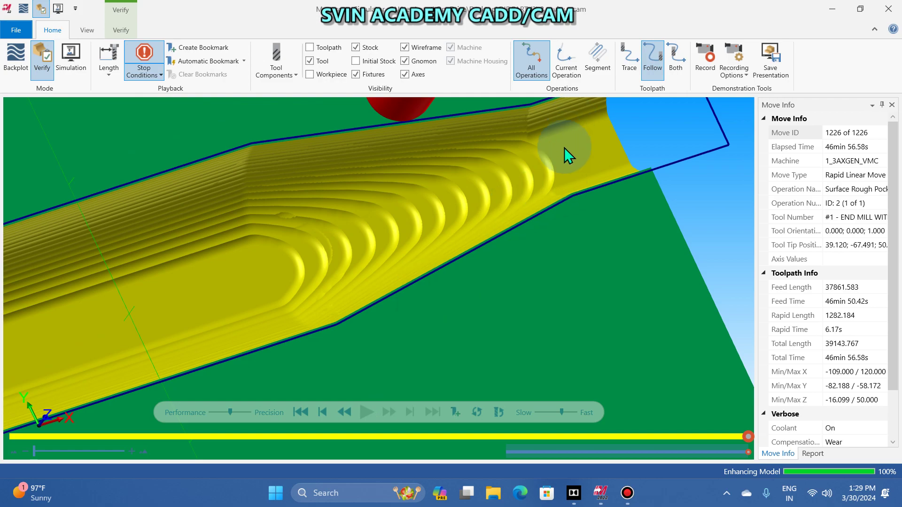
{"action": "scroll", "coordinate": [559, 145], "scroll_direction": "up", "scroll_amount": 2}
{"action": "scroll", "coordinate": [597, 249], "scroll_direction": "down", "scroll_amount": 3}
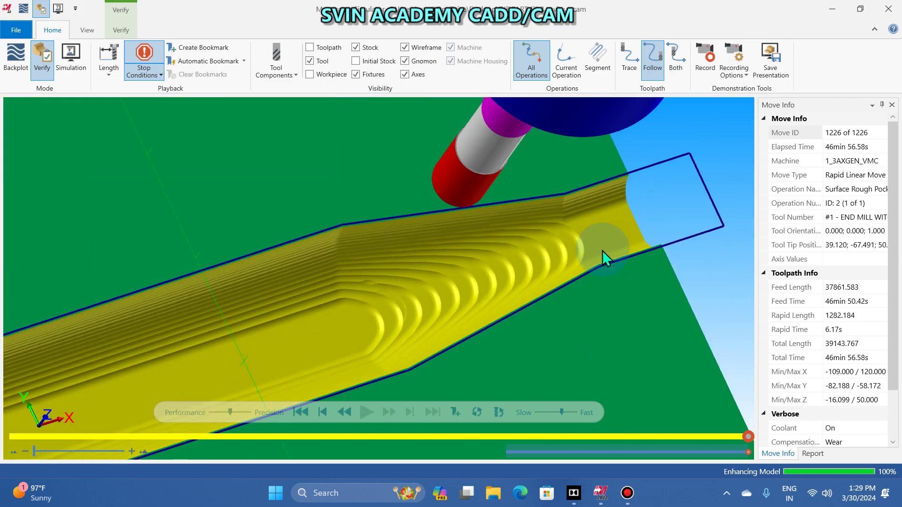
- Inspect both open ends of the machined front cavity against the containment boundary, then view the whole pocket from an angle
{"action": "scroll", "coordinate": [602, 250], "scroll_direction": "down", "scroll_amount": 3}
{"action": "scroll", "coordinate": [407, 288], "scroll_direction": "up", "scroll_amount": 3}
{"action": "scroll", "coordinate": [317, 322], "scroll_direction": "up", "scroll_amount": 2}
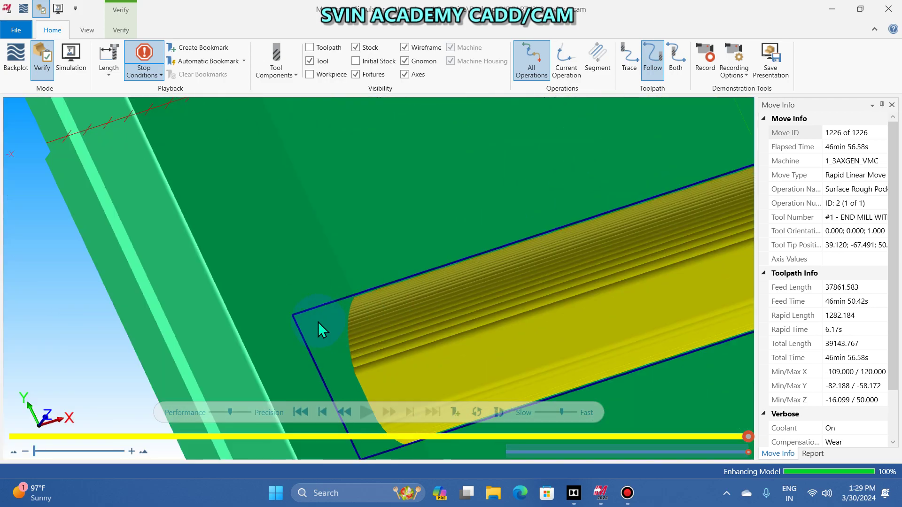
{"action": "scroll", "coordinate": [324, 322], "scroll_direction": "up", "scroll_amount": 2}
{"action": "scroll", "coordinate": [342, 301], "scroll_direction": "down", "scroll_amount": 4}
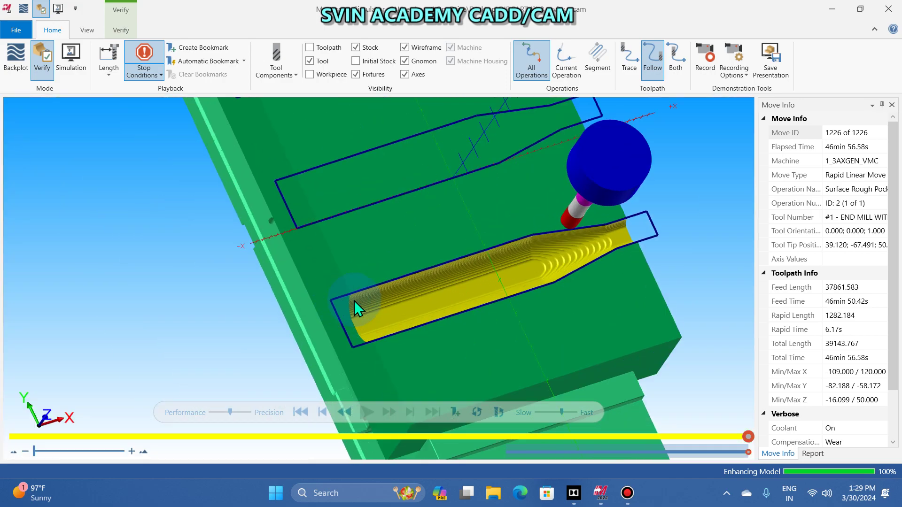
{"action": "scroll", "coordinate": [342, 303], "scroll_direction": "up", "scroll_amount": 5}
{"action": "scroll", "coordinate": [341, 313], "scroll_direction": "up", "scroll_amount": 3}
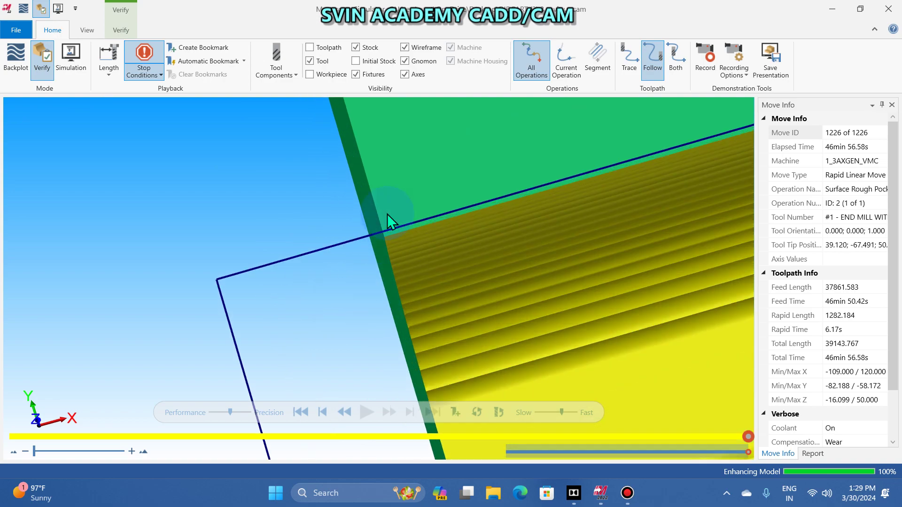
{"action": "scroll", "coordinate": [385, 240], "scroll_direction": "up", "scroll_amount": 3}
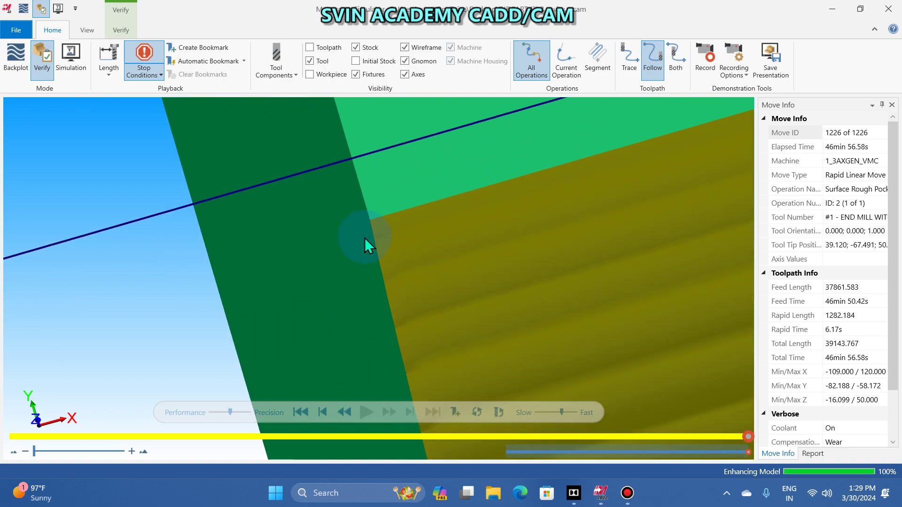
{"action": "scroll", "coordinate": [366, 238], "scroll_direction": "down", "scroll_amount": 5}
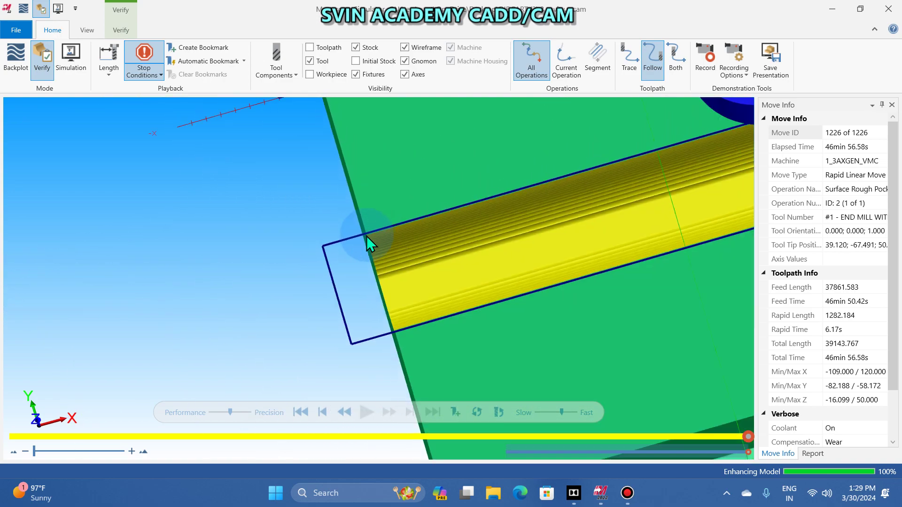
{"action": "scroll", "coordinate": [367, 236], "scroll_direction": "down", "scroll_amount": 3}
{"action": "scroll", "coordinate": [610, 174], "scroll_direction": "up", "scroll_amount": 6}
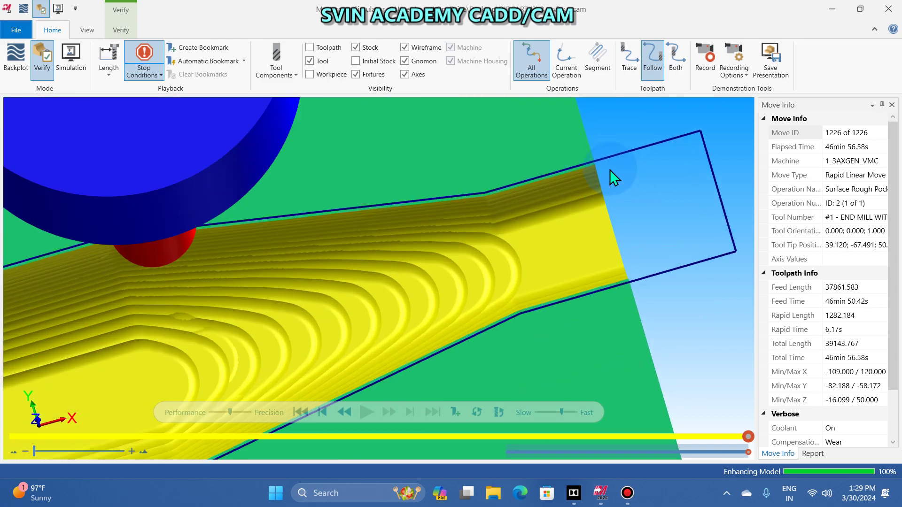
{"action": "scroll", "coordinate": [600, 181], "scroll_direction": "down", "scroll_amount": 3}
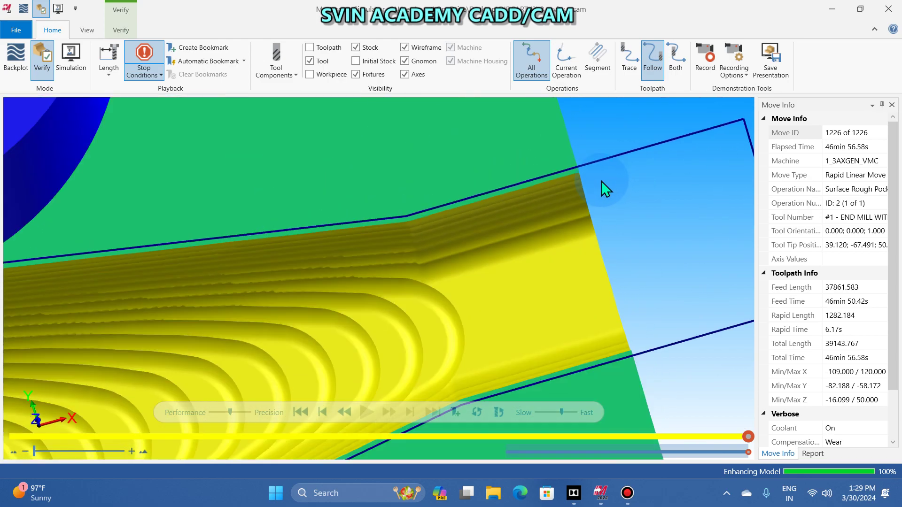
{"action": "scroll", "coordinate": [587, 186], "scroll_direction": "up", "scroll_amount": 5}
{"action": "scroll", "coordinate": [586, 185], "scroll_direction": "down", "scroll_amount": 2}
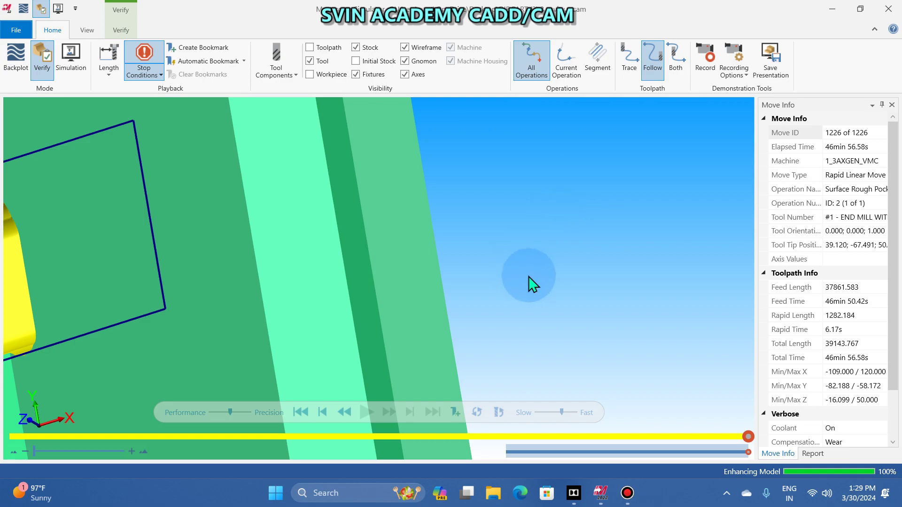
{"action": "scroll", "coordinate": [555, 282], "scroll_direction": "down", "scroll_amount": 2}
{"action": "scroll", "coordinate": [320, 254], "scroll_direction": "up", "scroll_amount": 2}
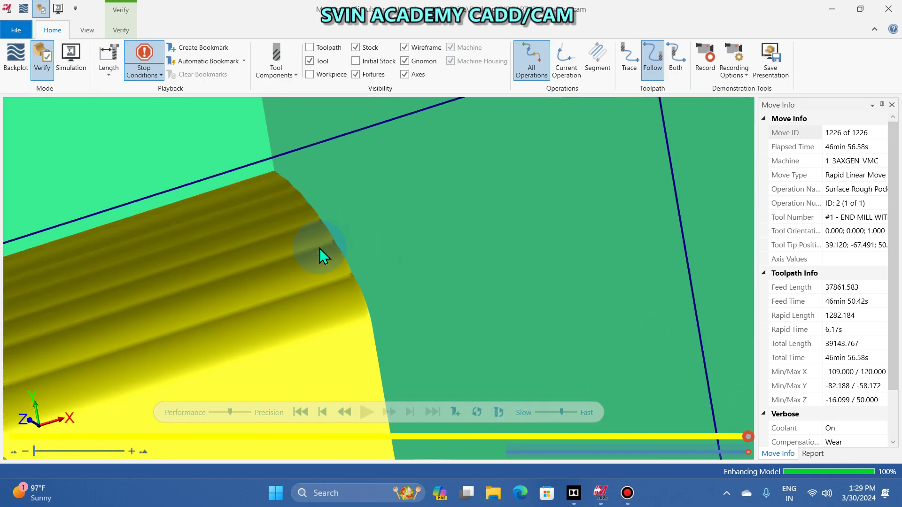
{"action": "scroll", "coordinate": [294, 166], "scroll_direction": "up", "scroll_amount": 2}
{"action": "scroll", "coordinate": [427, 281], "scroll_direction": "down", "scroll_amount": 5}
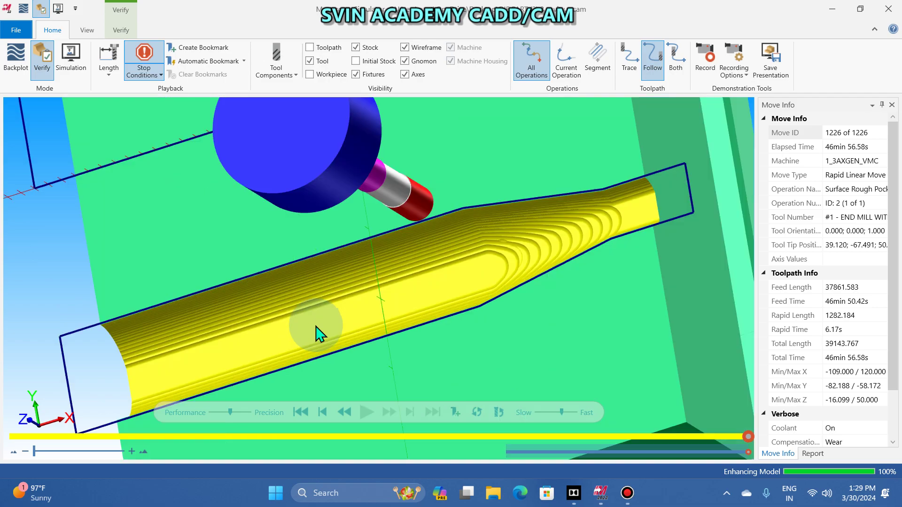
{"action": "scroll", "coordinate": [316, 331], "scroll_direction": "up", "scroll_amount": 3}
{"action": "middle_click_drag", "start_coordinate": [316, 332], "coordinate": [367, 309]}
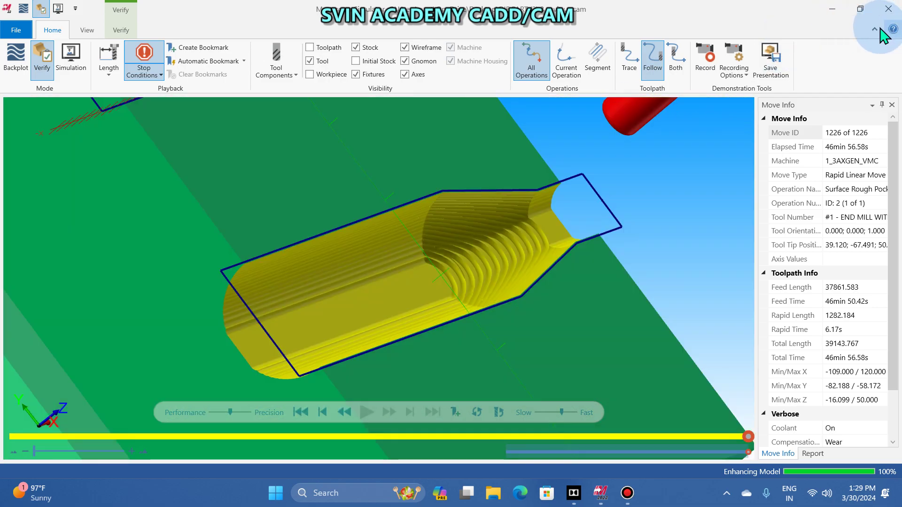
- Set the simulator to isometric view, close it, and show the whole die block in isometric view in the part window
{"action": "left_click", "coordinate": [879, 27]}
{"action": "right_click", "coordinate": [503, 210]}
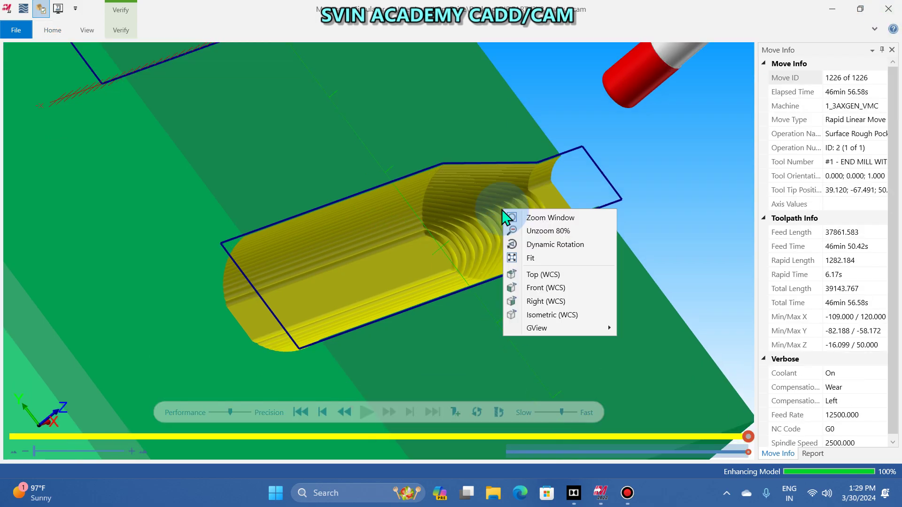
{"action": "left_click", "coordinate": [557, 316]}
{"action": "left_click", "coordinate": [889, 9]}
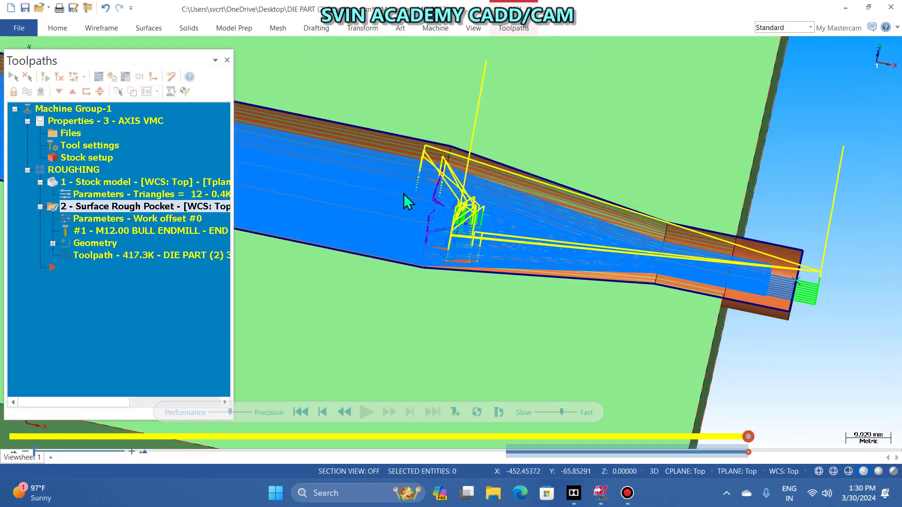
{"action": "scroll", "coordinate": [519, 138], "scroll_direction": "up", "scroll_amount": 3}
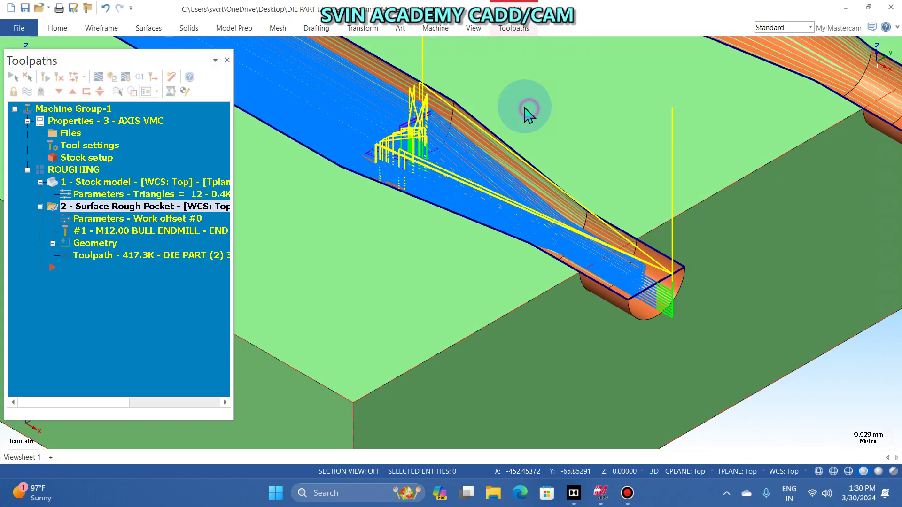
{"action": "right_click", "coordinate": [591, 229]}
{"action": "left_click", "coordinate": [587, 215]}
{"action": "scroll", "coordinate": [608, 323], "scroll_direction": "down", "scroll_amount": 6}
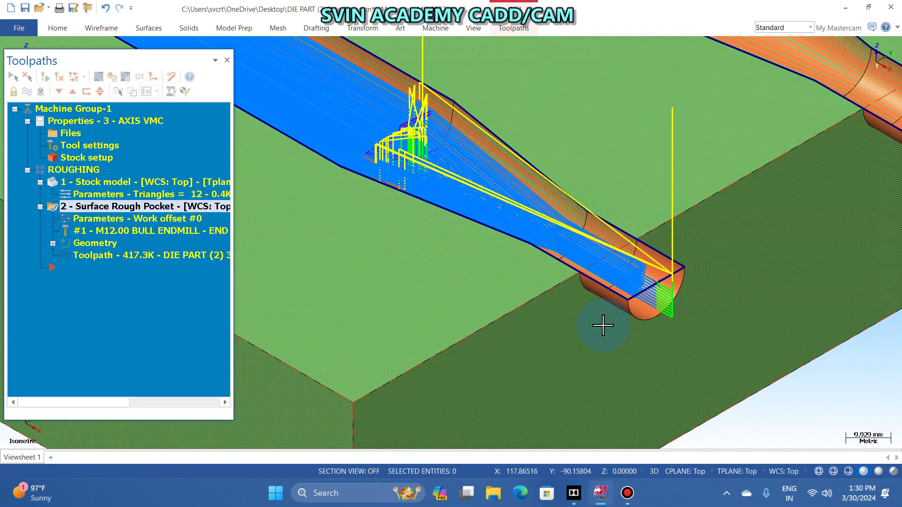
{"action": "scroll", "coordinate": [609, 323], "scroll_direction": "down", "scroll_amount": 4}
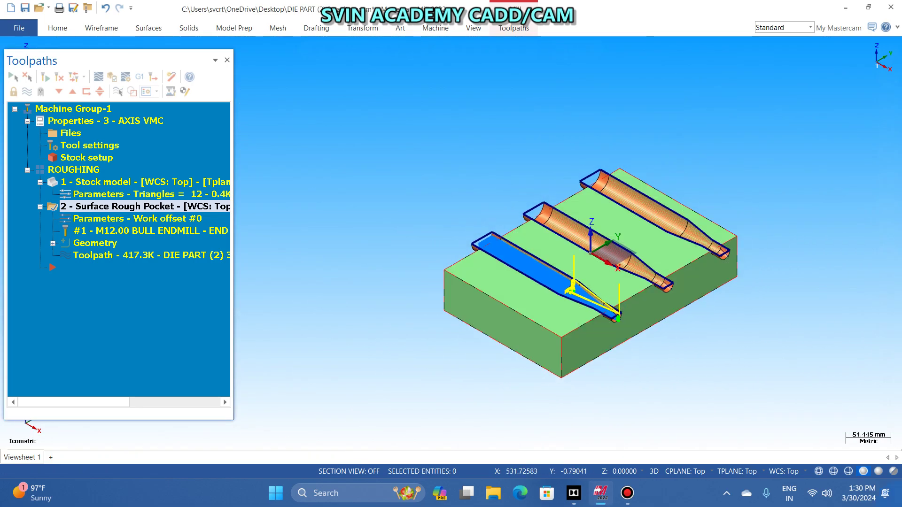
{"action": "scroll", "coordinate": [682, 290], "scroll_direction": "up", "scroll_amount": 2}
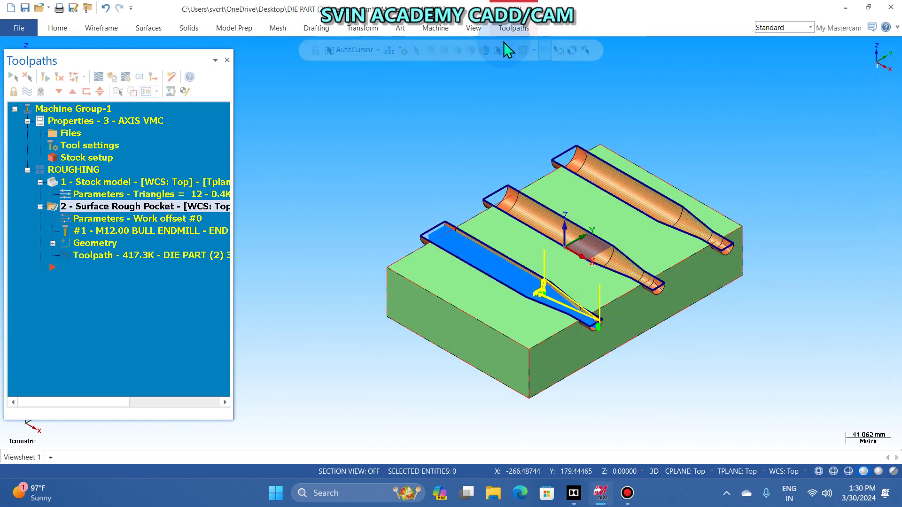
- Start a toolpath transform of the front cavity's Surface Rough Pocket operation with Translate as its type
{"action": "left_click", "coordinate": [513, 28]}
{"action": "left_click", "coordinate": [721, 71]}
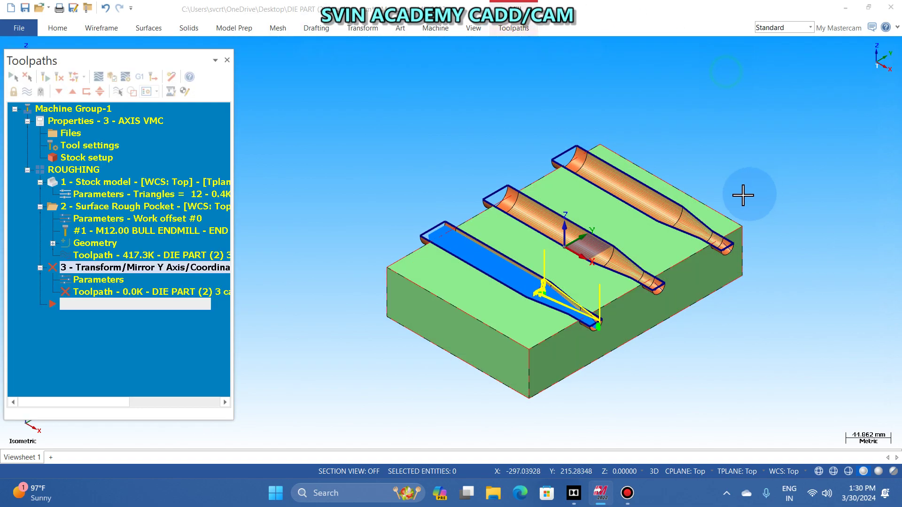
{"action": "left_click", "coordinate": [396, 102]}
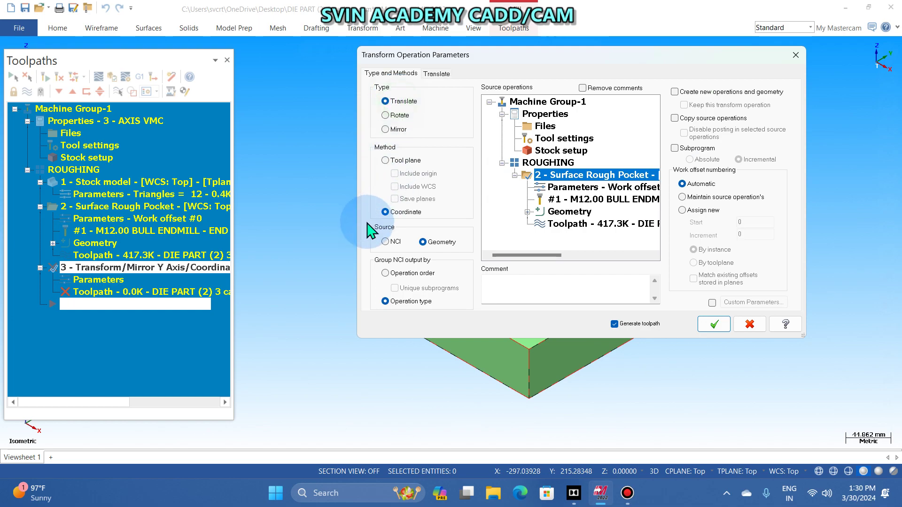
{"action": "left_click", "coordinate": [437, 74]}
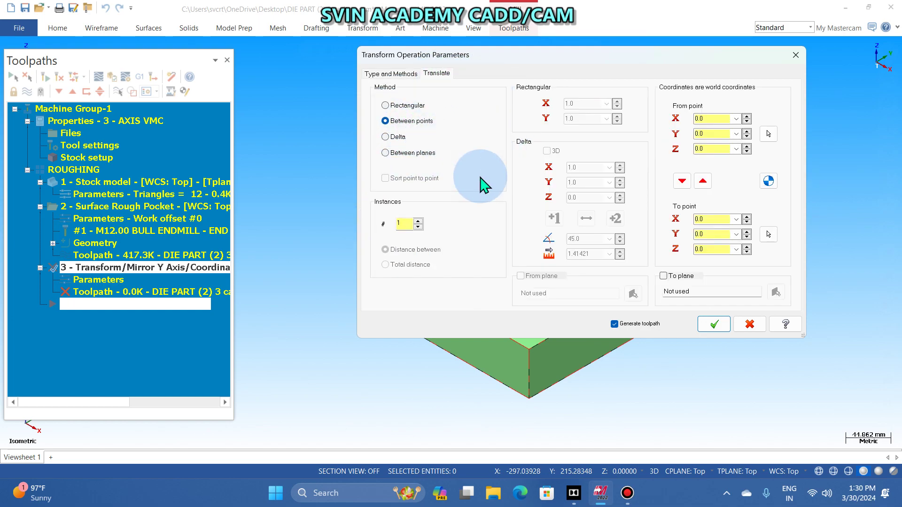
- Translate the pocket toolpath between points from the front cavity's end at X115, Y-70.6075 to the middle cavity's end at X115, Y17.575
{"action": "left_click", "coordinate": [769, 133]}
{"action": "scroll", "coordinate": [679, 306], "scroll_direction": "up", "scroll_amount": 5}
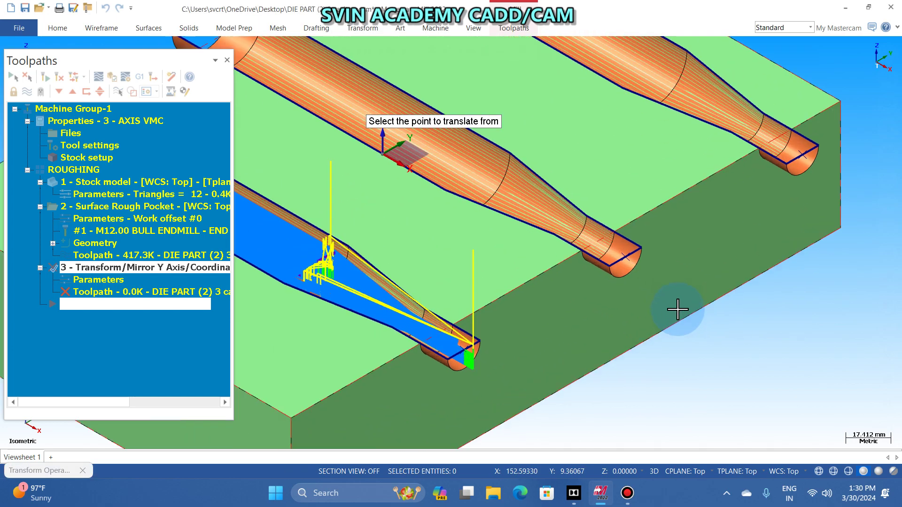
{"action": "left_click", "coordinate": [415, 368]}
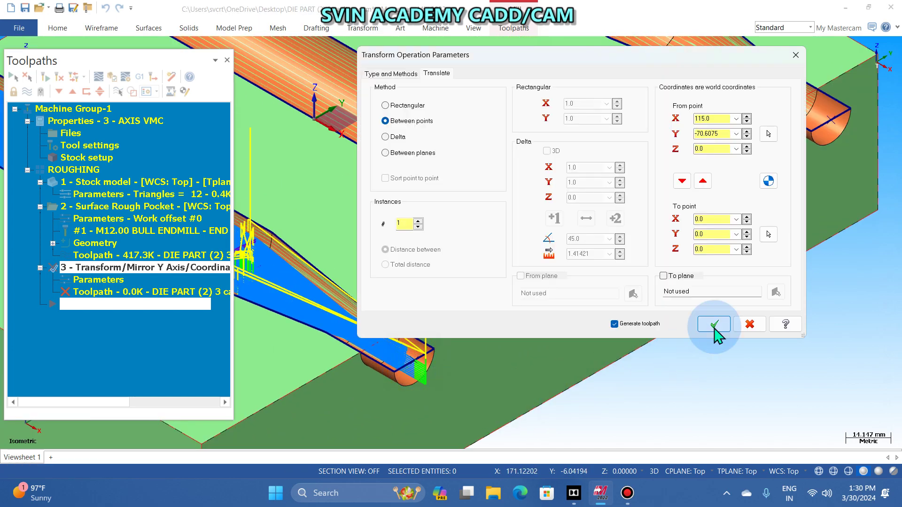
{"action": "left_click", "coordinate": [774, 231]}
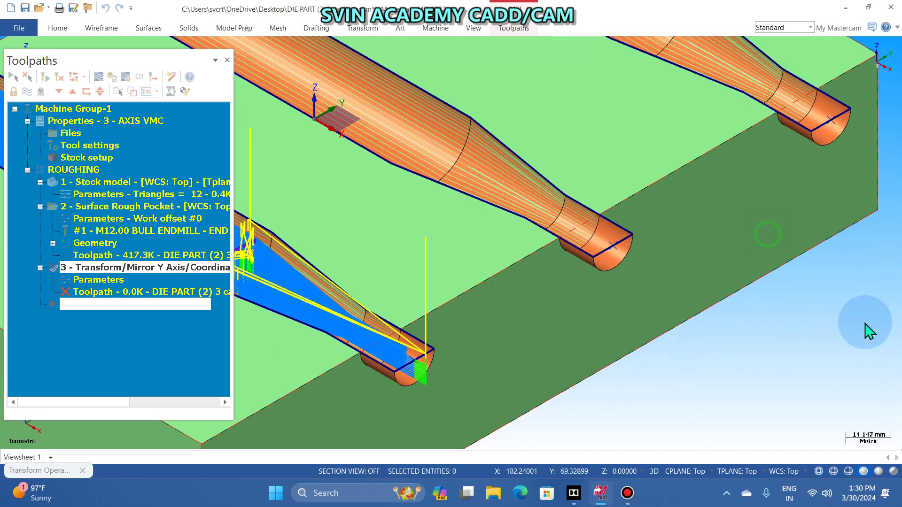
{"action": "left_click", "coordinate": [614, 245]}
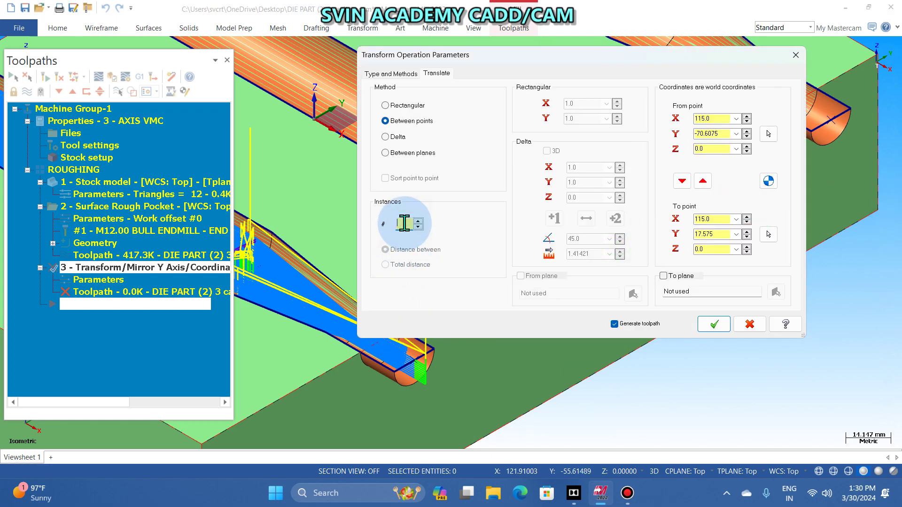
{"action": "left_click", "coordinate": [713, 324]}
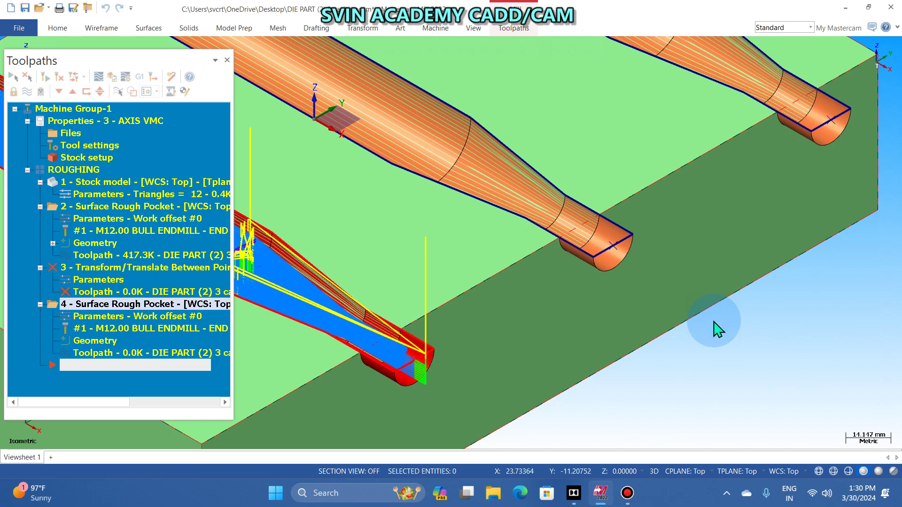
- Examine from the top view how the translated toolpaths line up with the middle and rear cavities
{"action": "scroll", "coordinate": [714, 320], "scroll_direction": "down", "scroll_amount": 5}
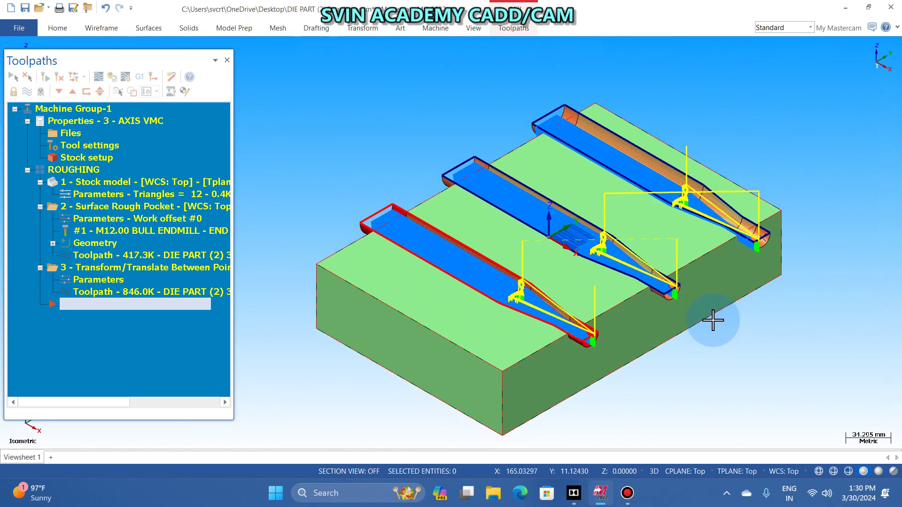
{"action": "right_click", "coordinate": [342, 155]}
{"action": "left_click", "coordinate": [372, 219]}
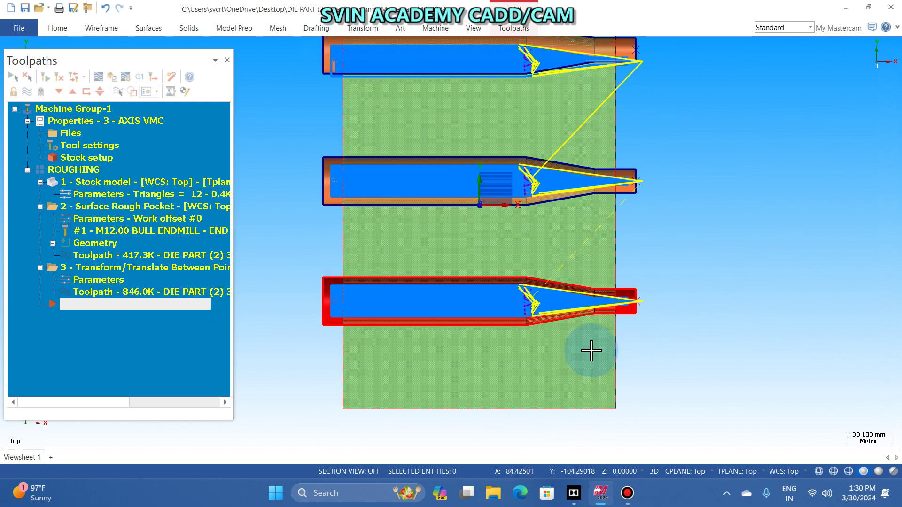
{"action": "scroll", "coordinate": [625, 288], "scroll_direction": "up", "scroll_amount": 3}
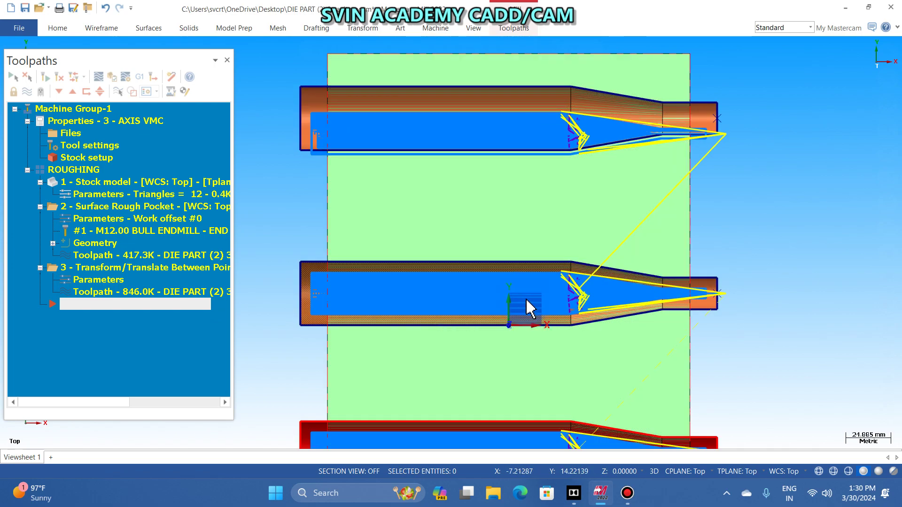
{"action": "scroll", "coordinate": [583, 133], "scroll_direction": "up", "scroll_amount": 1}
{"action": "scroll", "coordinate": [583, 133], "scroll_direction": "up", "scroll_amount": 3}
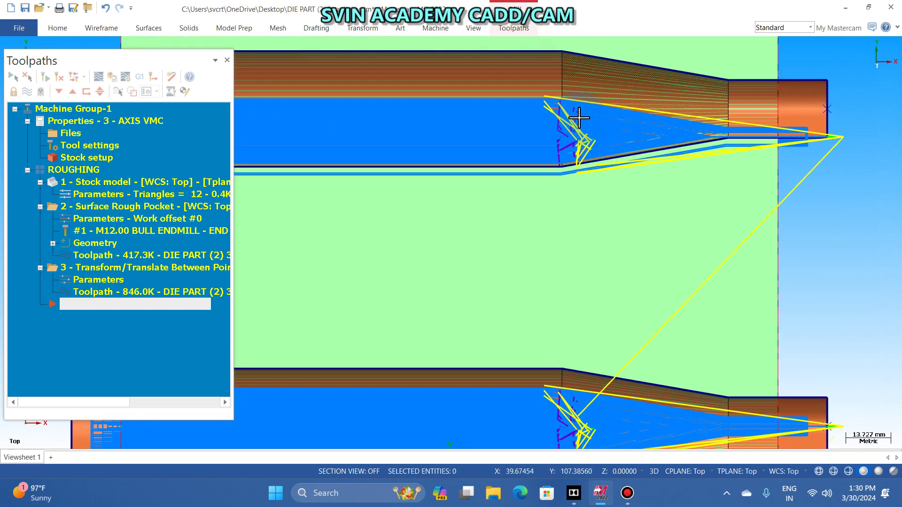
{"action": "right_click", "coordinate": [508, 107]}
{"action": "left_click", "coordinate": [581, 218]}
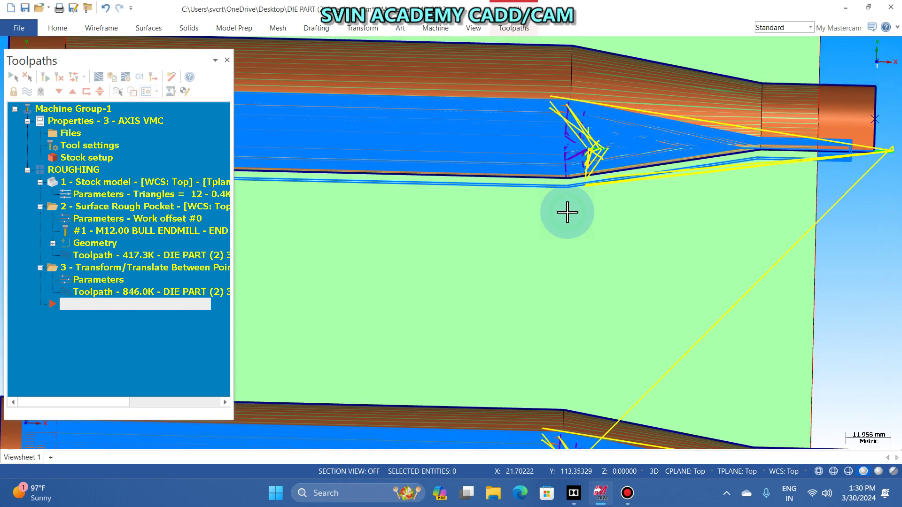
- Change the transform operation's method to Tool plane with Include origin and regenerate its toolpath
{"action": "left_click", "coordinate": [83, 282]}
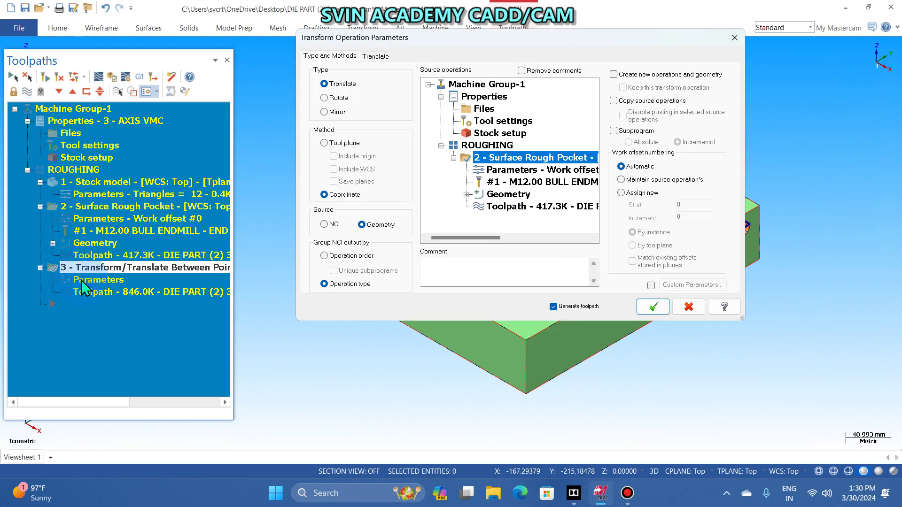
{"action": "left_click", "coordinate": [334, 157]}
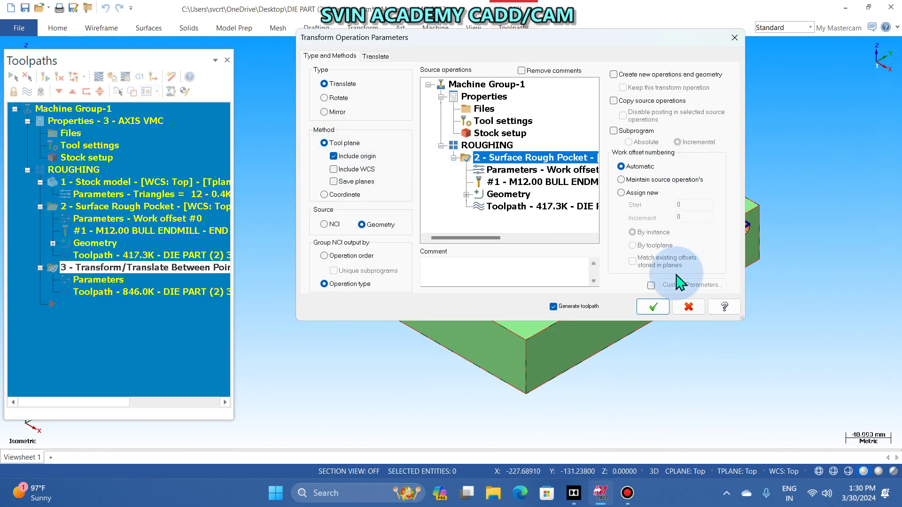
{"action": "left_click", "coordinate": [653, 307]}
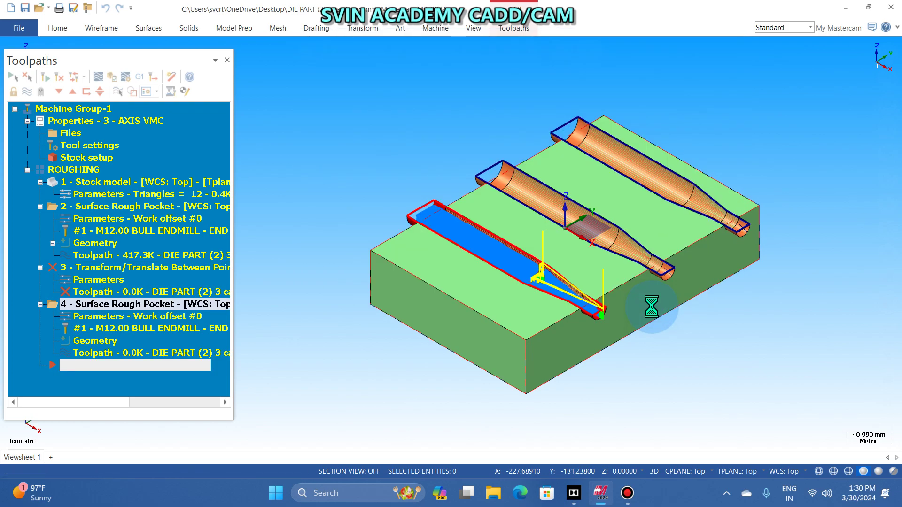
- Check the regenerated toolpaths against all three cavities in top view, then return to the isometric view
{"action": "scroll", "coordinate": [788, 184], "scroll_direction": "up", "scroll_amount": 2}
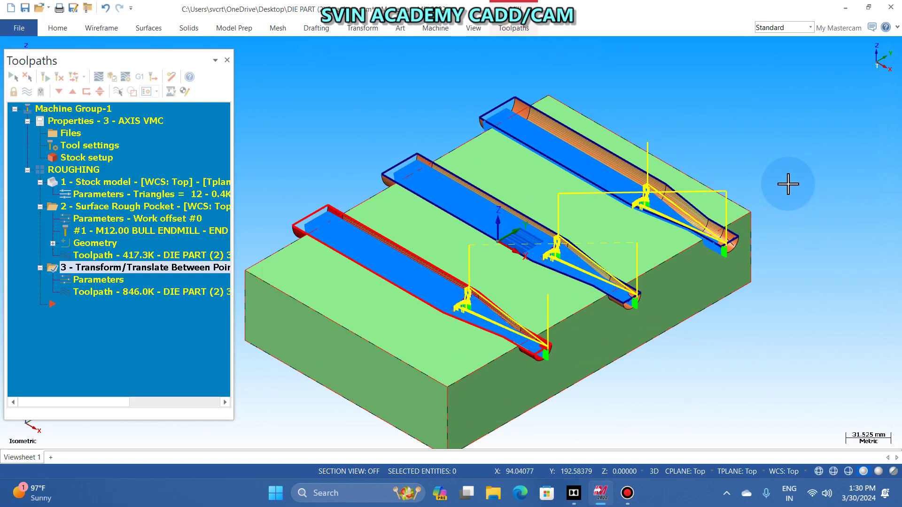
{"action": "right_click", "coordinate": [467, 111]}
{"action": "left_click", "coordinate": [512, 171]}
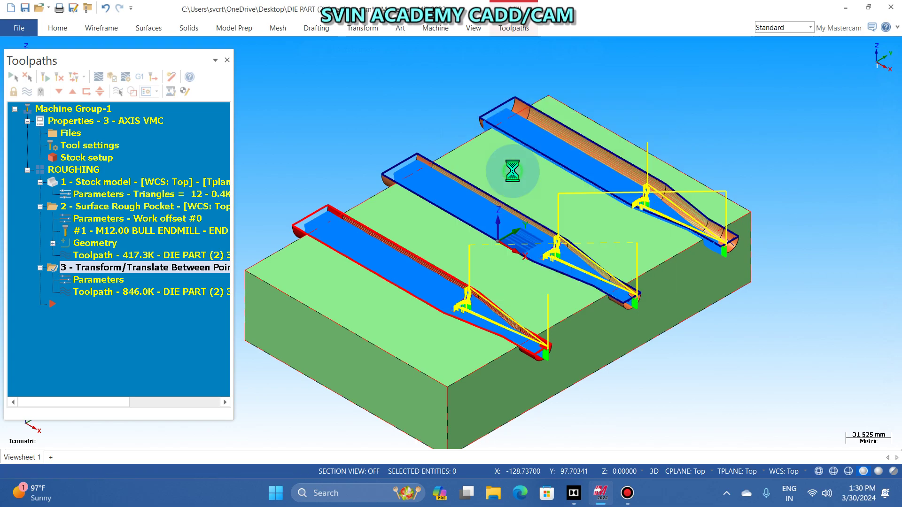
{"action": "scroll", "coordinate": [555, 181], "scroll_direction": "up", "scroll_amount": 2}
{"action": "scroll", "coordinate": [640, 187], "scroll_direction": "down", "scroll_amount": 3}
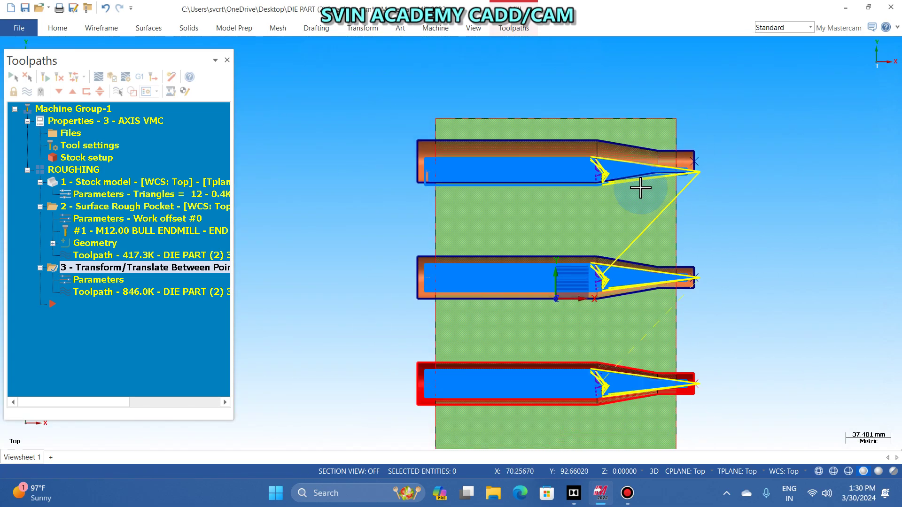
{"action": "right_click", "coordinate": [379, 155]}
{"action": "left_click", "coordinate": [316, 193]}
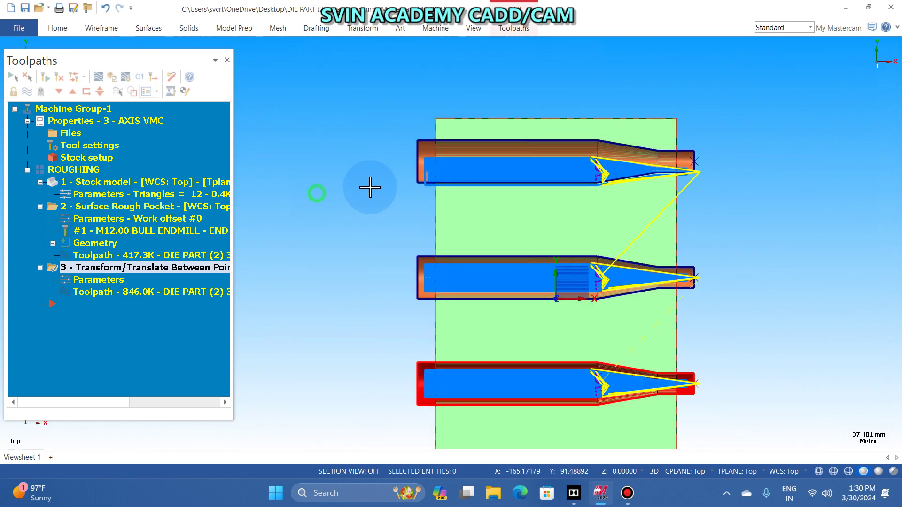
{"action": "scroll", "coordinate": [439, 160], "scroll_direction": "up", "scroll_amount": 4}
{"action": "right_click", "coordinate": [366, 149]}
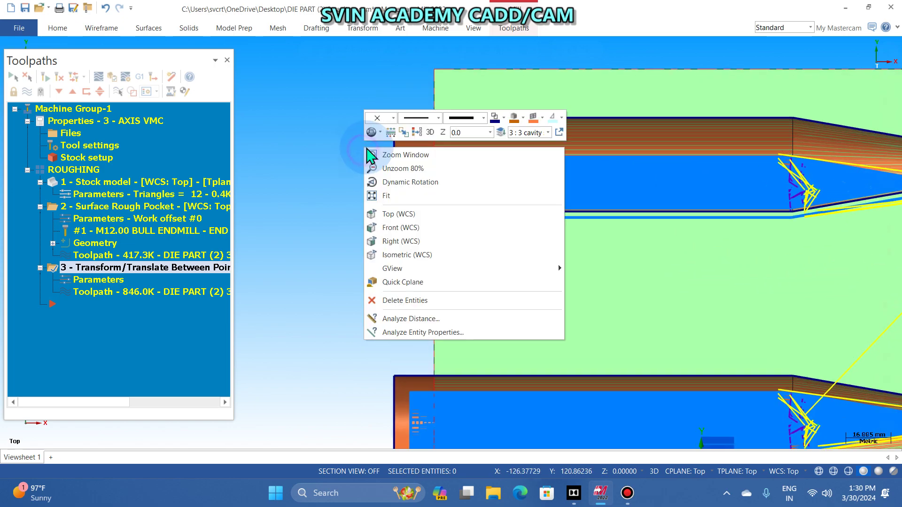
{"action": "left_click", "coordinate": [407, 255]}
- Set the transform operation's method back to Coordinate and regenerate its toolpath
{"action": "left_click", "coordinate": [92, 281]}
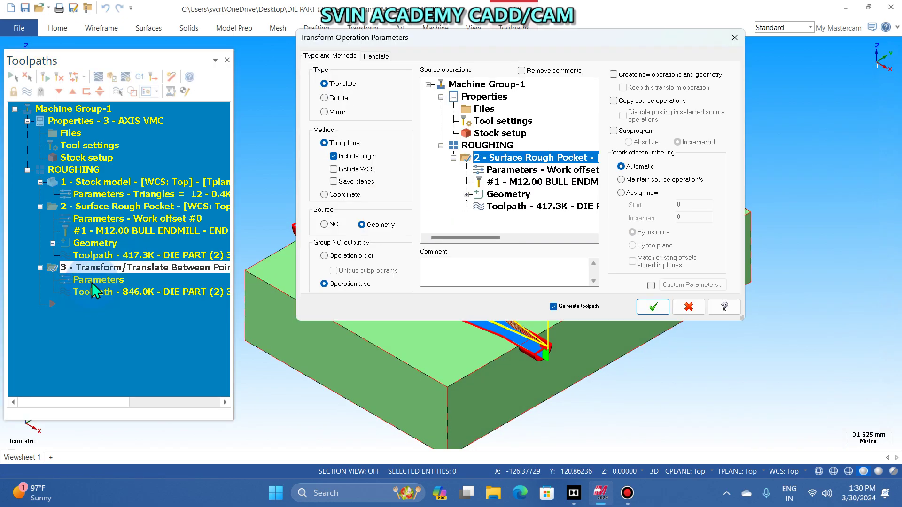
{"action": "left_click", "coordinate": [324, 195]}
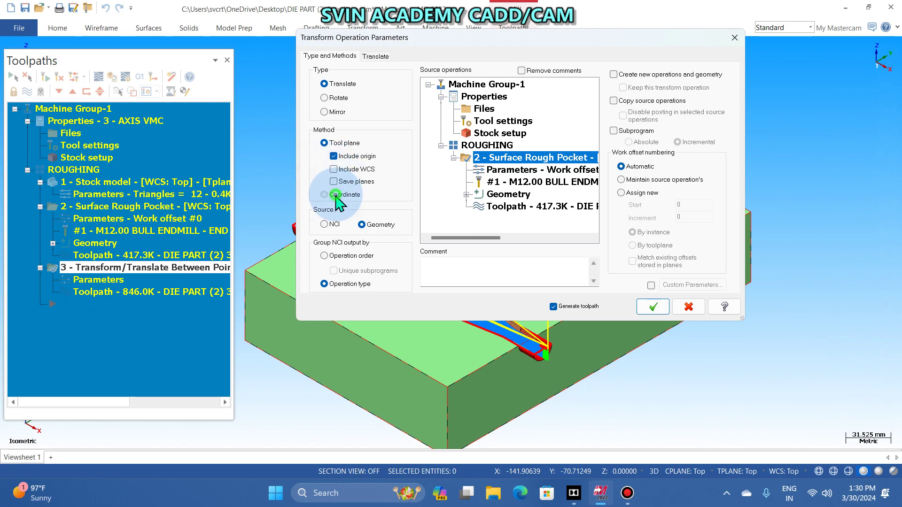
{"action": "left_click", "coordinate": [324, 224]}
{"action": "left_click", "coordinate": [653, 307]}
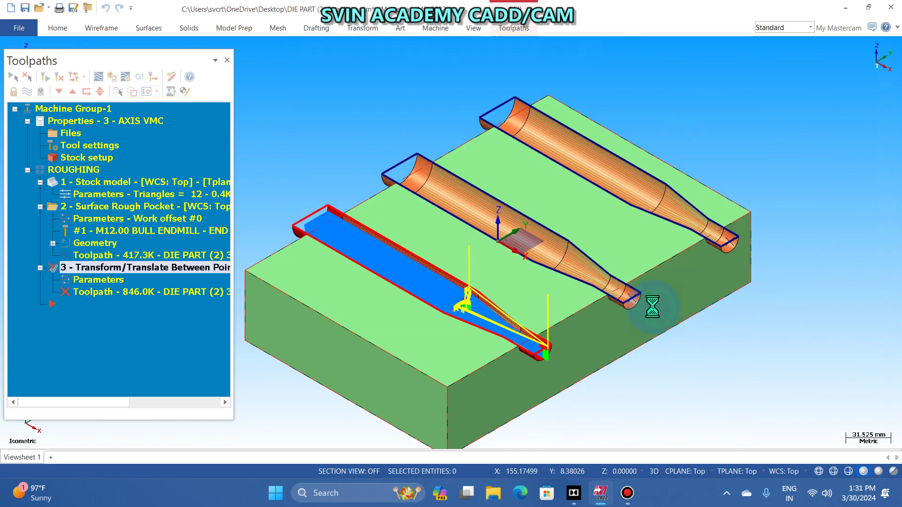
- Limit the transform to 1 instance with Geometry as its source and regenerate the toolpath for the middle cavity only
{"action": "left_click", "coordinate": [97, 280]}
{"action": "left_click", "coordinate": [361, 225]}
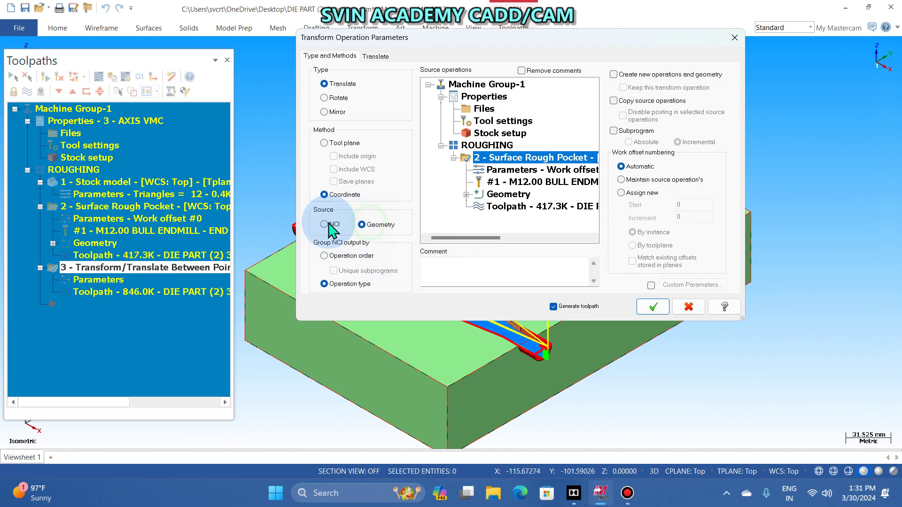
{"action": "left_click", "coordinate": [376, 56]}
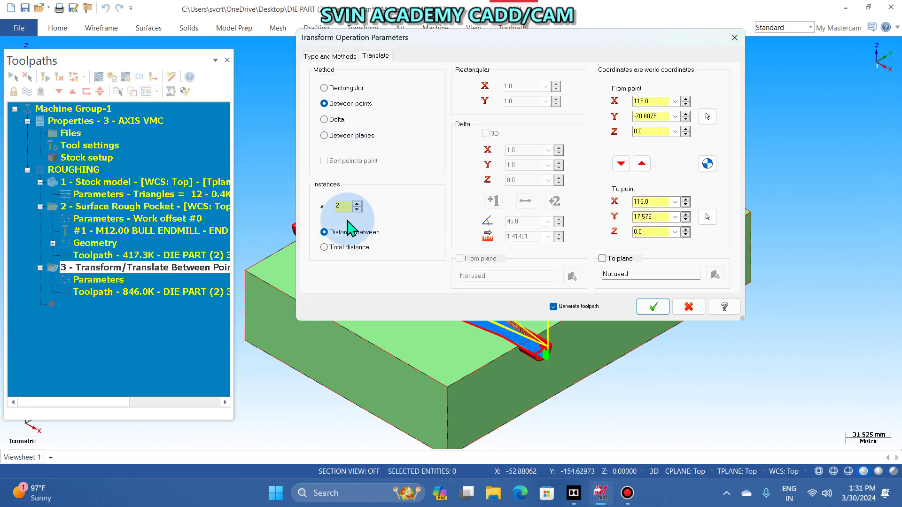
{"action": "double_click", "coordinate": [348, 201]}
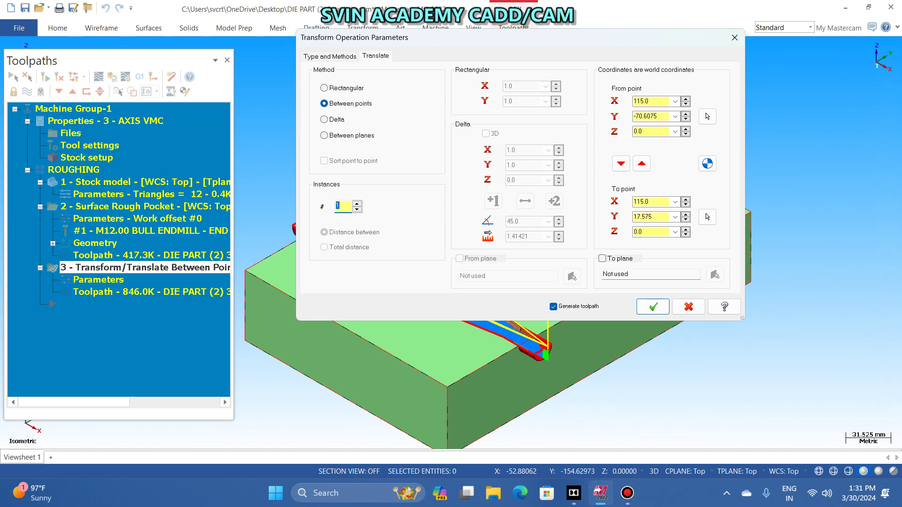
{"action": "left_click", "coordinate": [650, 306]}
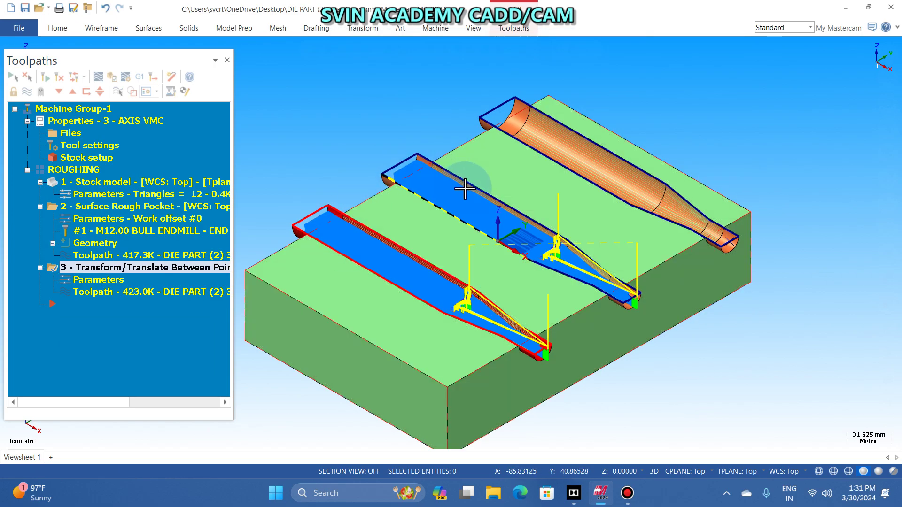
- Copy the middle cavity's transform operation and paste the duplicate at the end of the ROUGHING group
{"action": "scroll", "coordinate": [484, 183], "scroll_direction": "down", "scroll_amount": 3}
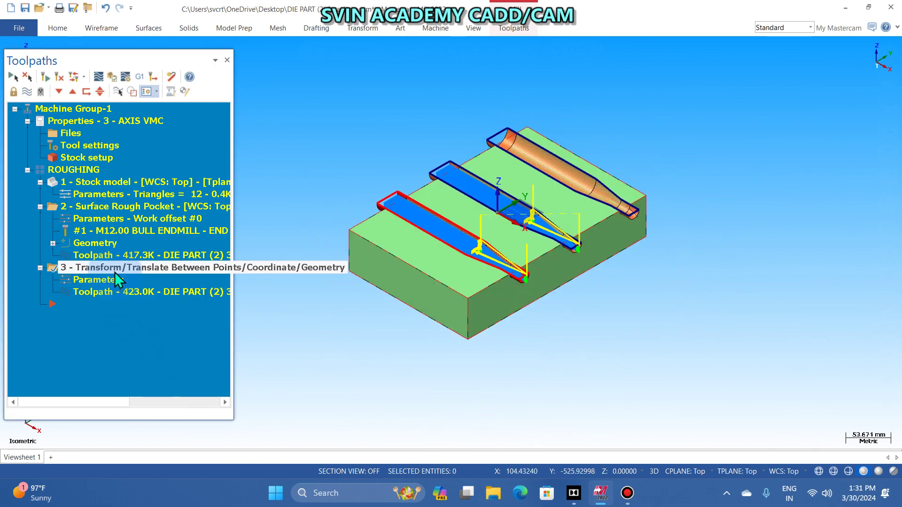
{"action": "right_click", "coordinate": [115, 271]}
{"action": "left_click", "coordinate": [144, 261]}
{"action": "right_click", "coordinate": [72, 306]}
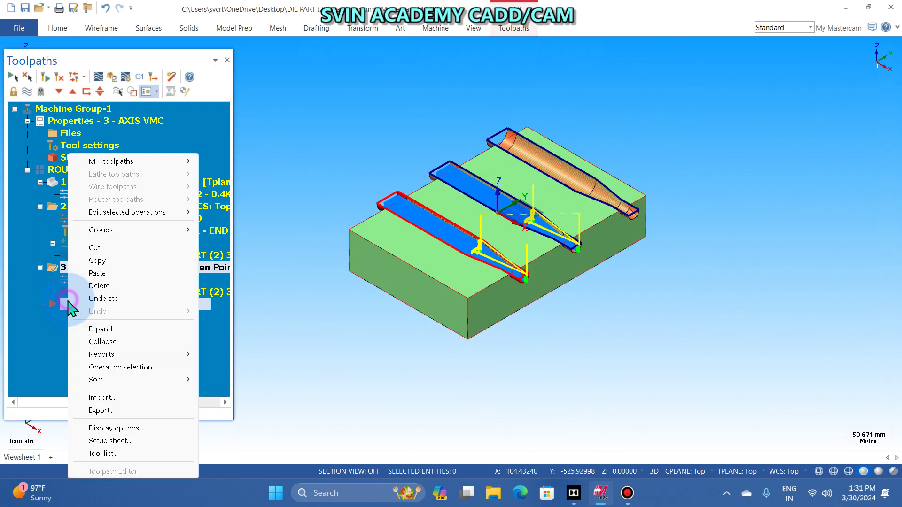
{"action": "left_click", "coordinate": [99, 274]}
- Make the first transform operation the source operation of the pasted transform
{"action": "left_click", "coordinate": [84, 318]}
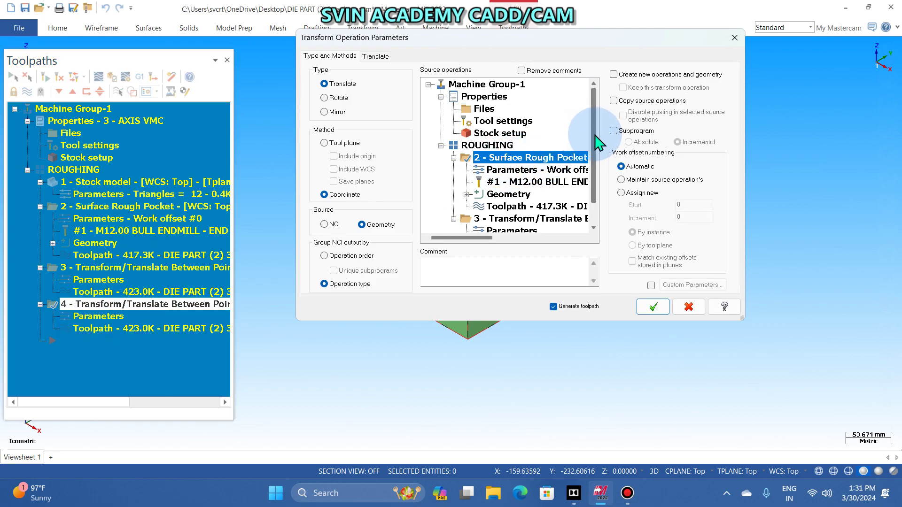
{"action": "left_click_drag", "start_coordinate": [596, 137], "coordinate": [593, 240]}
{"action": "left_click", "coordinate": [470, 194]}
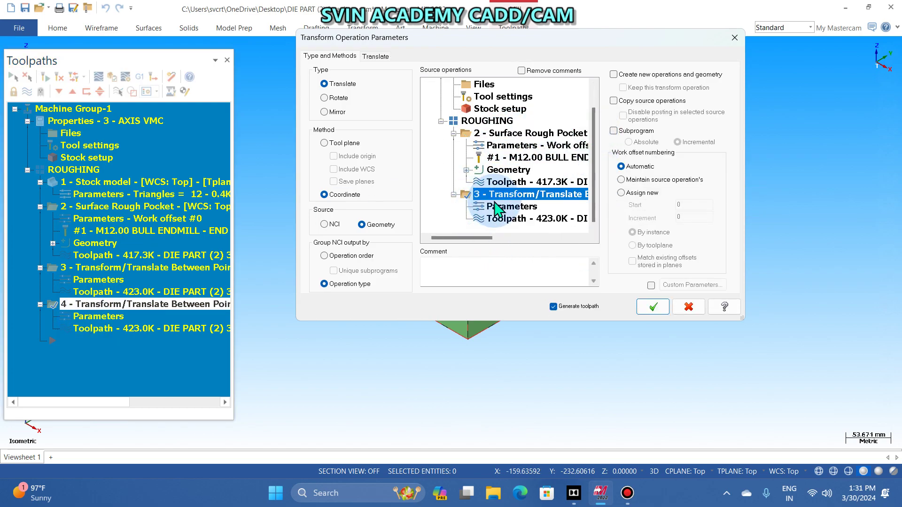
- Translate the pasted transform from the middle cavity's end at X115, Y17.575 to the rear cavity's end at X115, Y114.25108 and generate it
{"action": "left_click", "coordinate": [374, 57]}
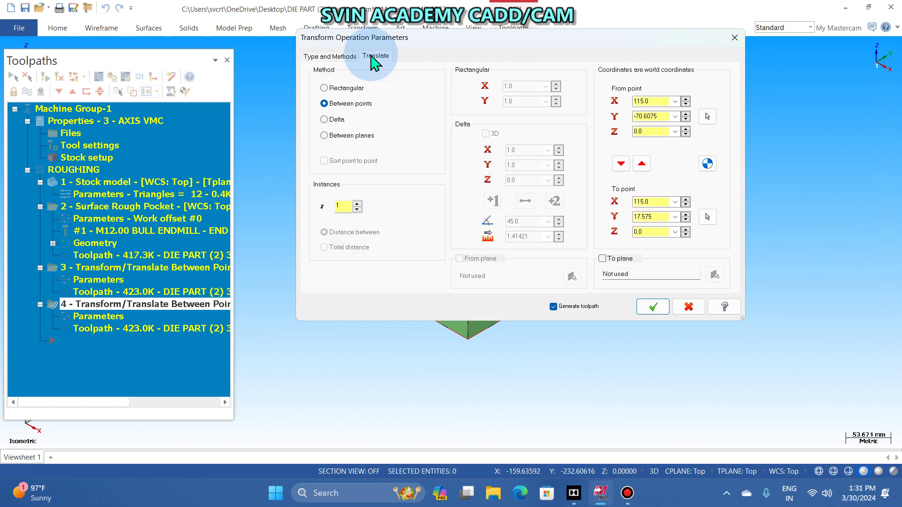
{"action": "left_click", "coordinate": [702, 122]}
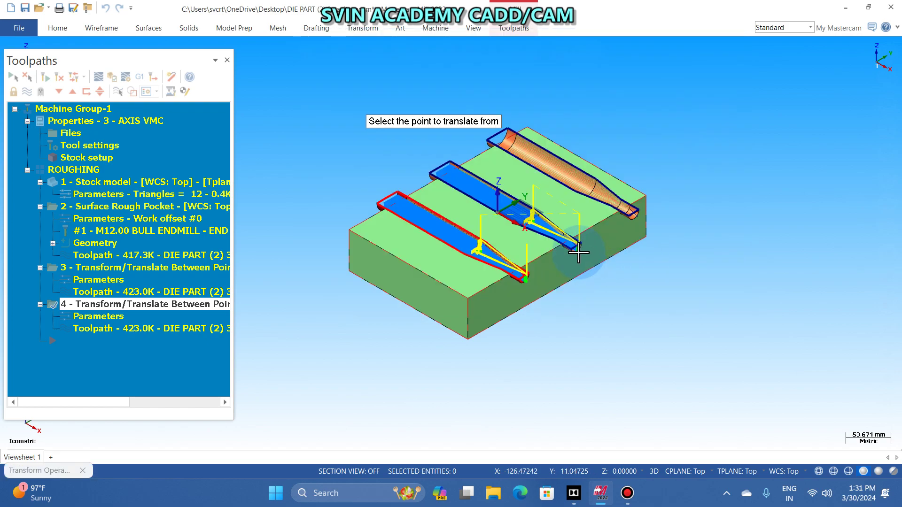
{"action": "scroll", "coordinate": [581, 249], "scroll_direction": "up", "scroll_amount": 5}
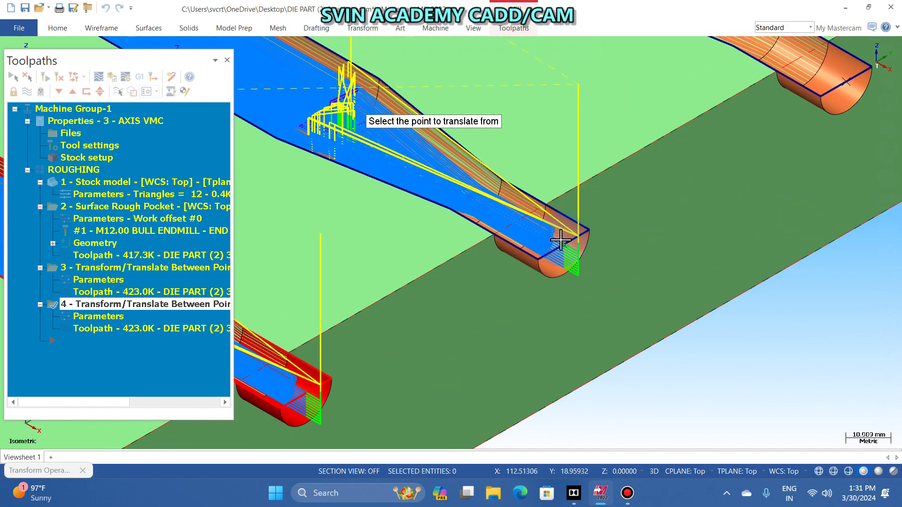
{"action": "left_click", "coordinate": [564, 246]}
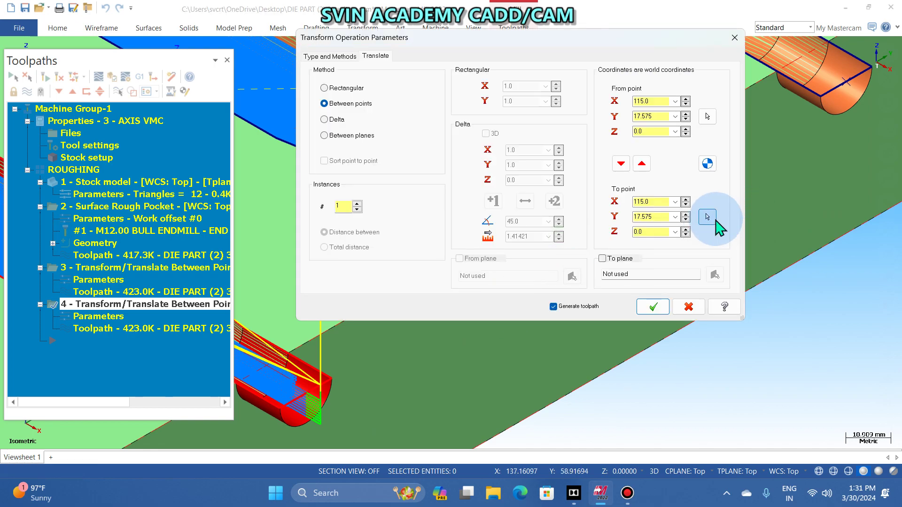
{"action": "left_click", "coordinate": [713, 223]}
{"action": "scroll", "coordinate": [662, 261], "scroll_direction": "down", "scroll_amount": 1}
{"action": "left_click", "coordinate": [807, 129]}
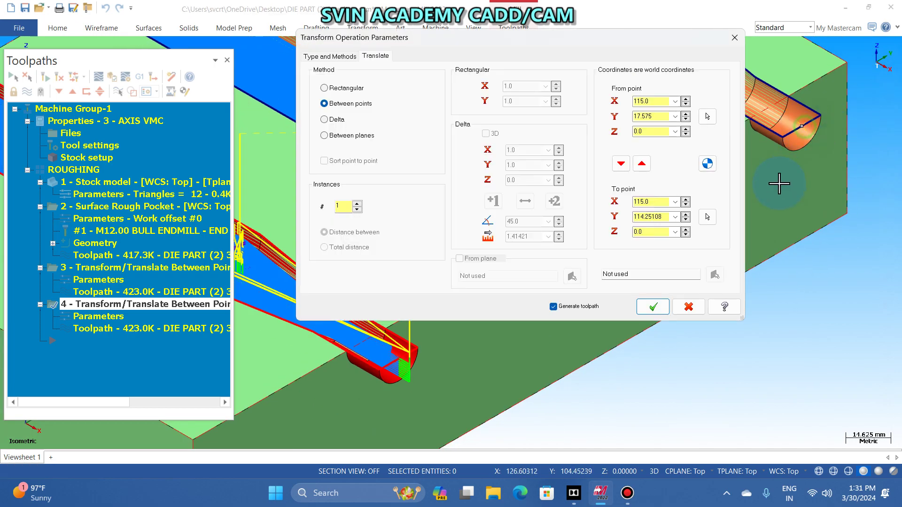
{"action": "left_click", "coordinate": [654, 304]}
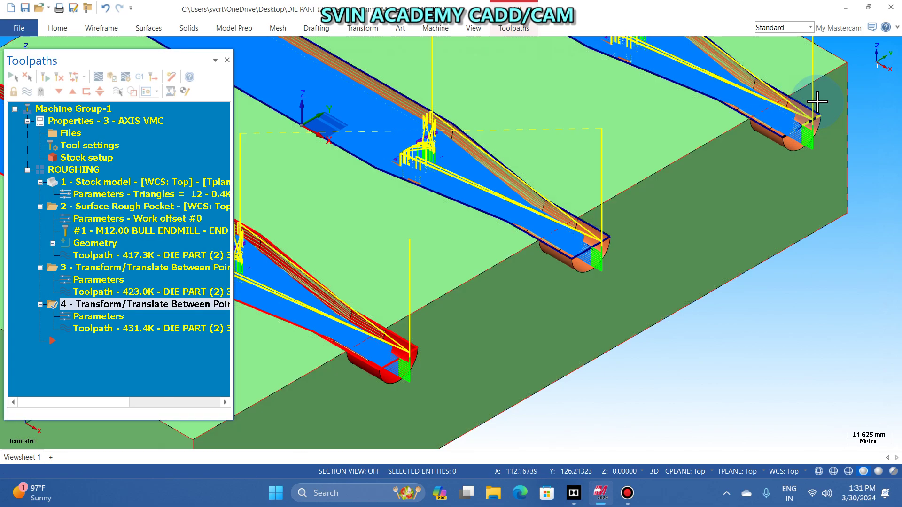
- Inspect the alignment of all three cavity toolpaths in top view and close up at the narrow ends in isometric view
{"action": "scroll", "coordinate": [657, 262], "scroll_direction": "down", "scroll_amount": 3}
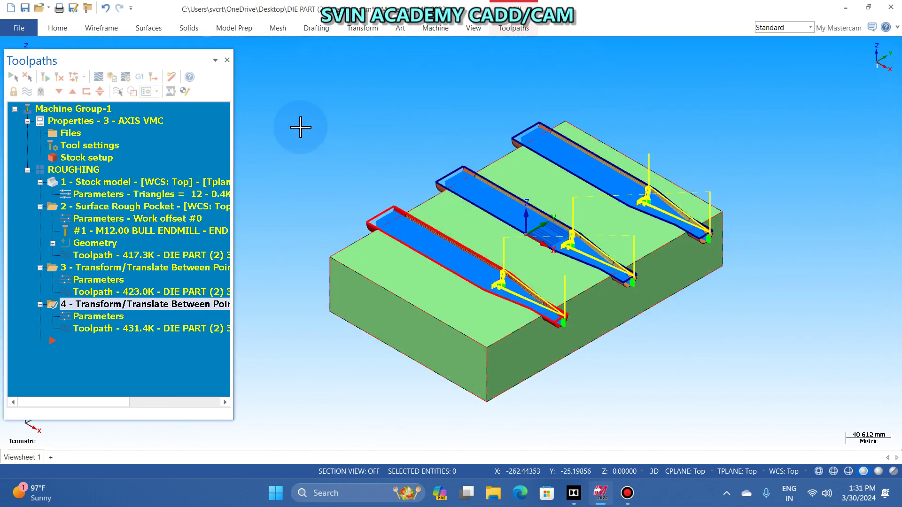
{"action": "right_click", "coordinate": [301, 127]}
{"action": "left_click", "coordinate": [335, 193]}
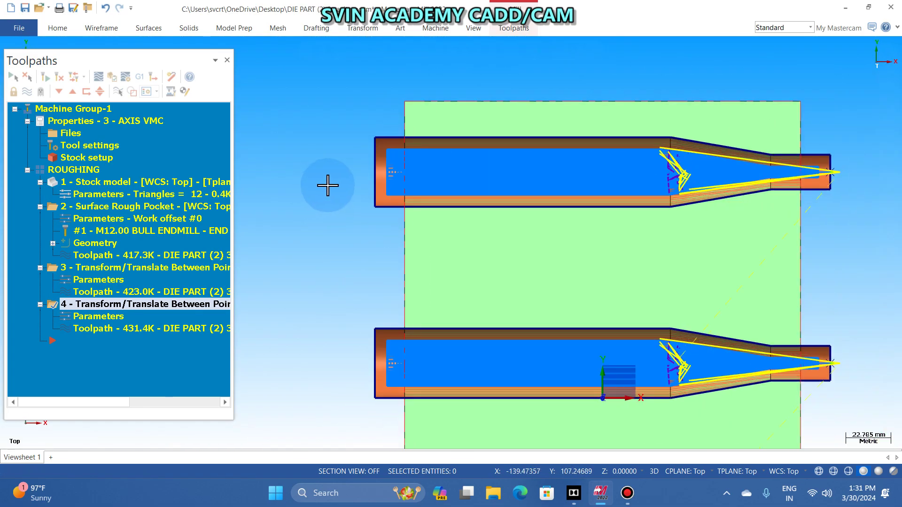
{"action": "right_click", "coordinate": [277, 125]}
{"action": "left_click", "coordinate": [318, 235]}
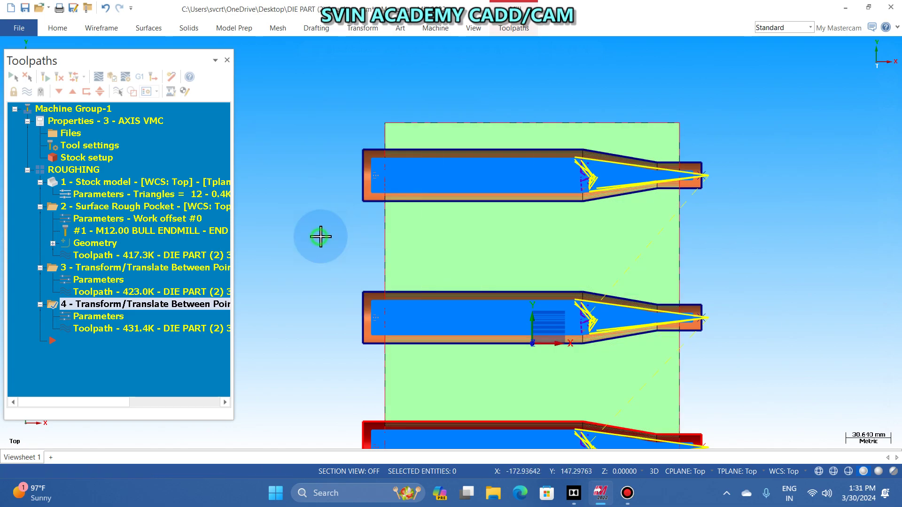
{"action": "scroll", "coordinate": [566, 327], "scroll_direction": "up", "scroll_amount": 5}
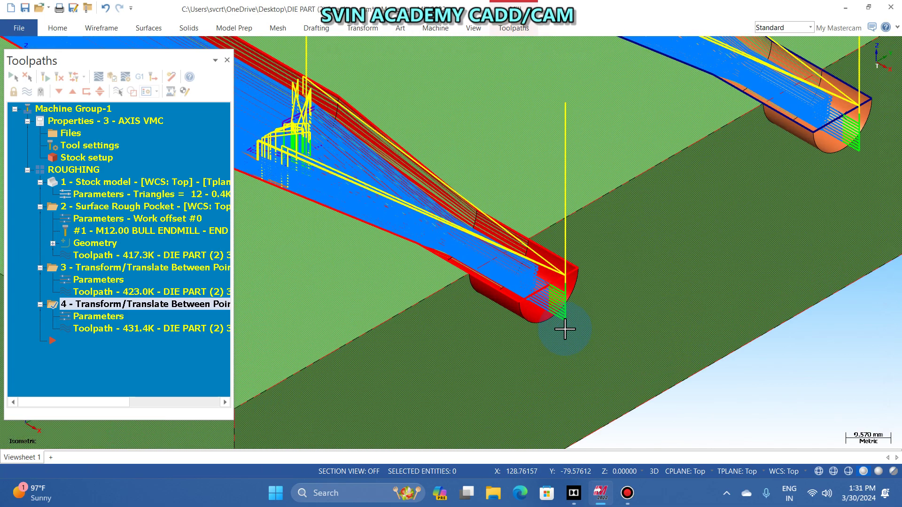
{"action": "scroll", "coordinate": [560, 266], "scroll_direction": "down", "scroll_amount": 4}
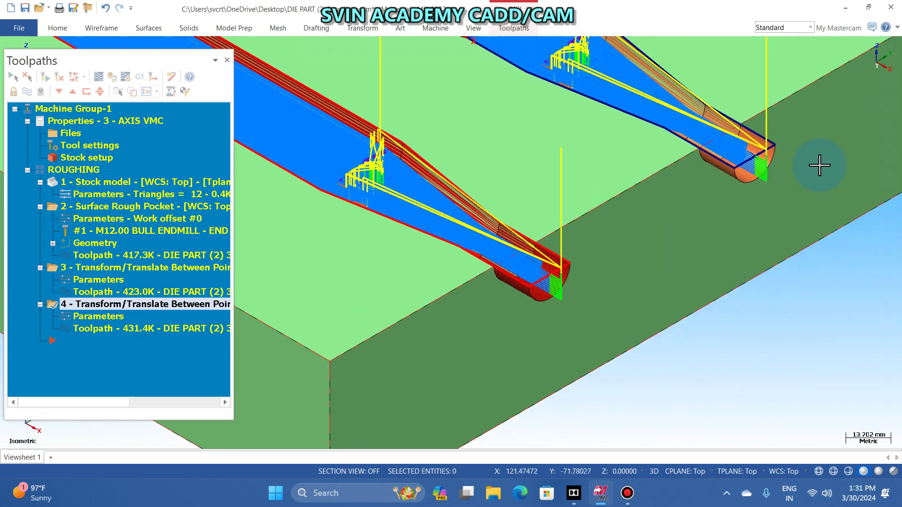
- Compare the toolpath entries at the narrow ends of the middle and rear cavities close up
{"action": "scroll", "coordinate": [775, 163], "scroll_direction": "up", "scroll_amount": 3}
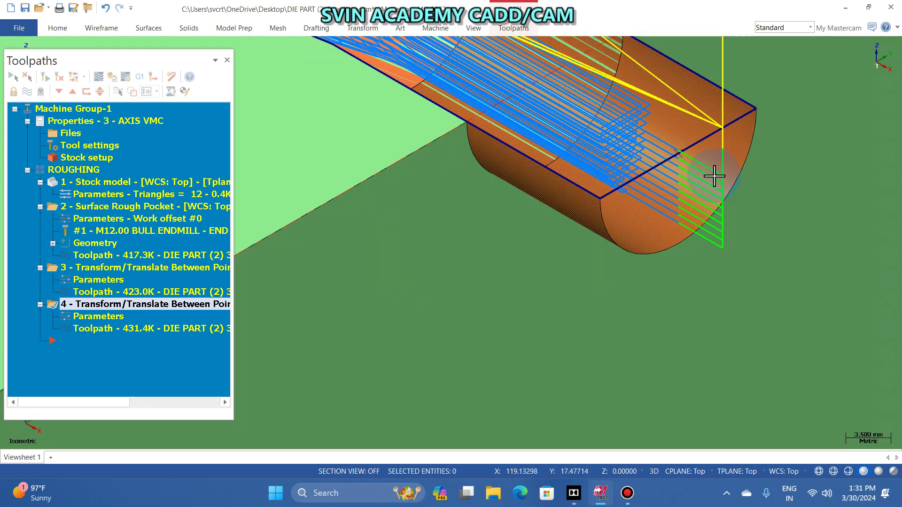
{"action": "scroll", "coordinate": [714, 176], "scroll_direction": "down", "scroll_amount": 5}
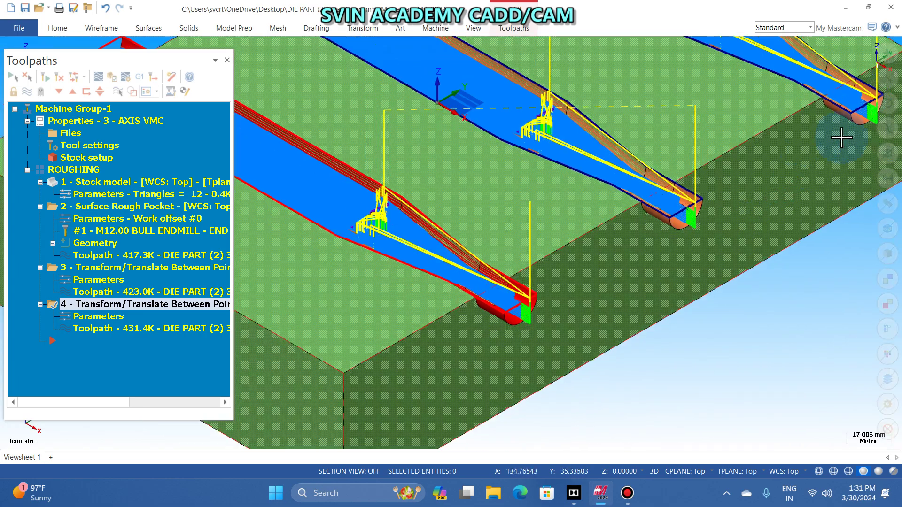
{"action": "scroll", "coordinate": [841, 138], "scroll_direction": "up", "scroll_amount": 6}
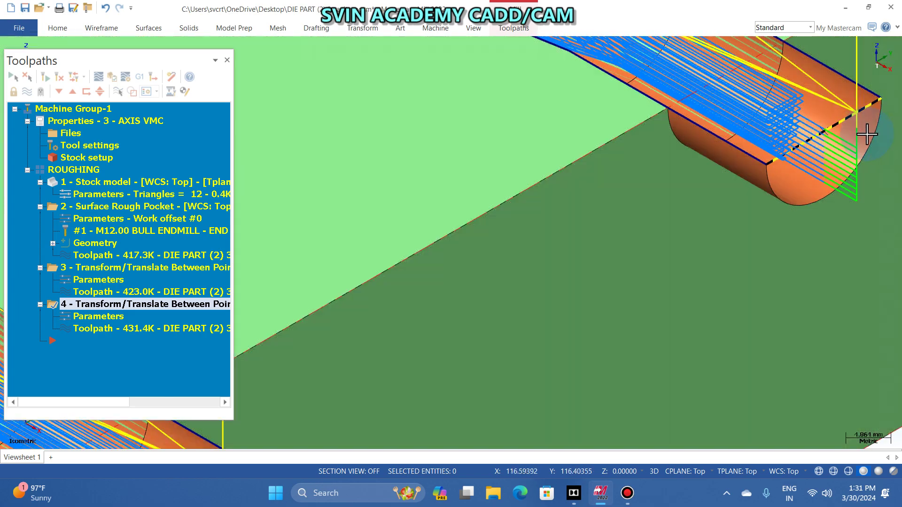
{"action": "scroll", "coordinate": [866, 135], "scroll_direction": "down", "scroll_amount": 7}
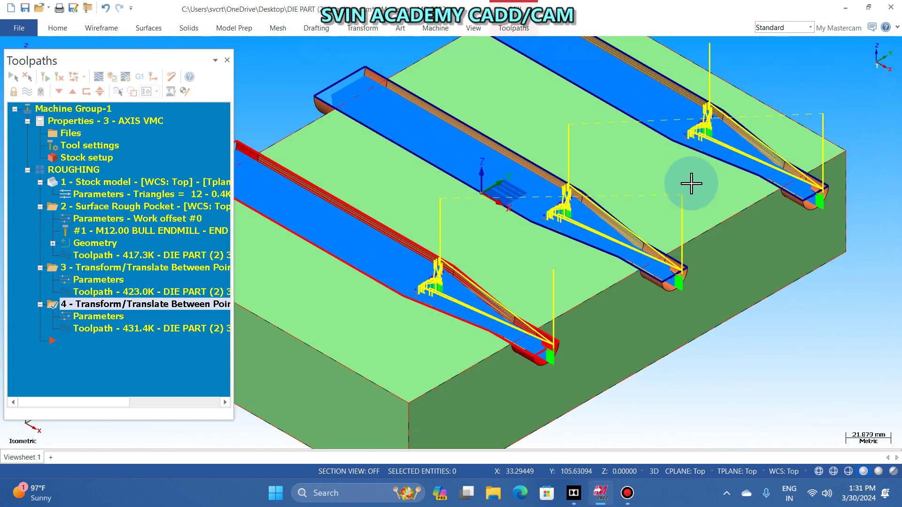
{"action": "scroll", "coordinate": [698, 266], "scroll_direction": "down", "scroll_amount": 1}
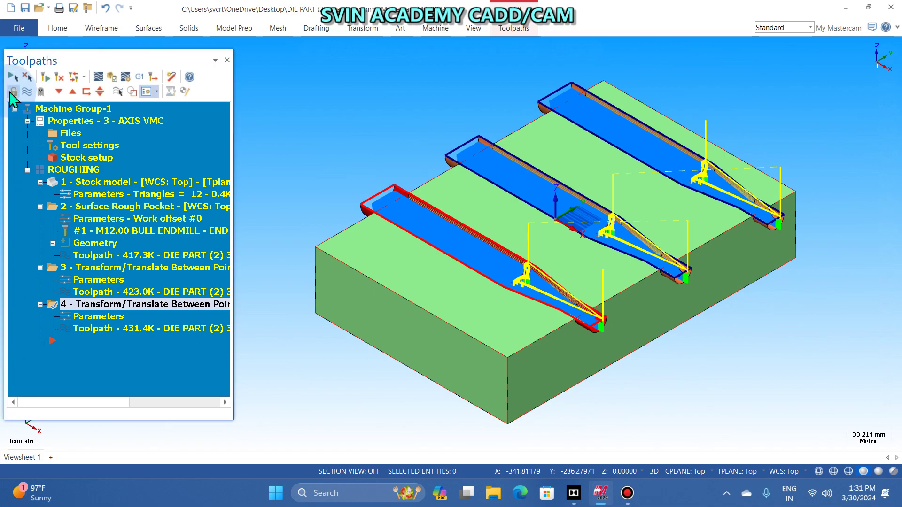
- Select all toolpath operations, open them in Verify and turn on Color Loop for the cuts
{"action": "left_click", "coordinate": [13, 77]}
{"action": "left_click", "coordinate": [110, 75]}
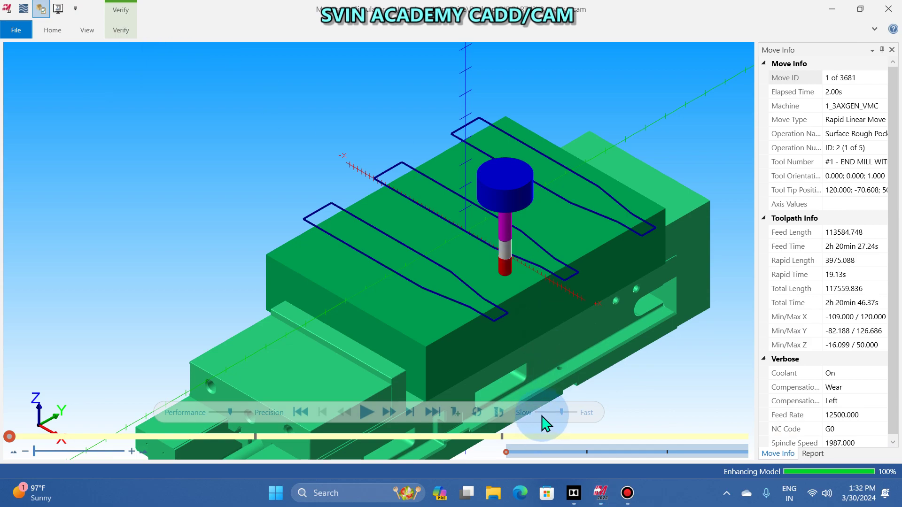
{"action": "left_click", "coordinate": [120, 31]}
{"action": "left_click", "coordinate": [14, 60]}
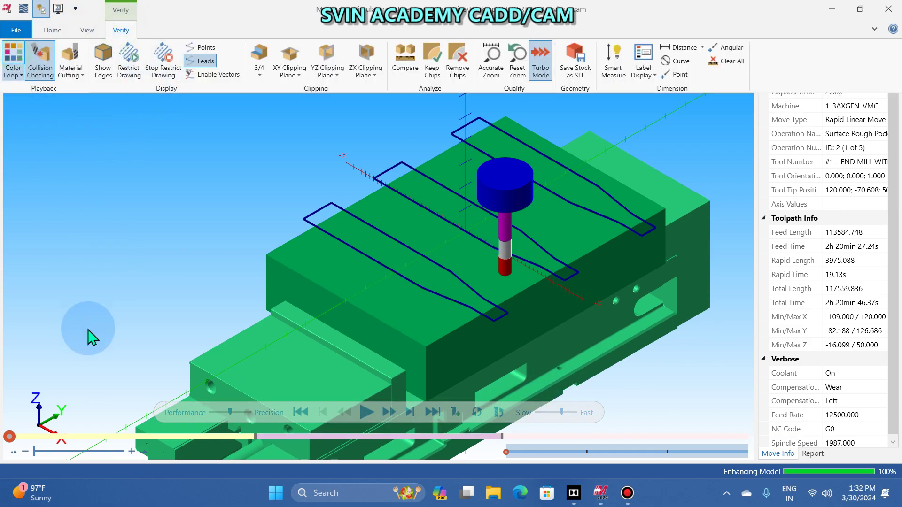
- Simulate the front cavity's roughing at a reduced playback speed and continue into the middle cavity's operation
{"action": "left_click", "coordinate": [367, 412]}
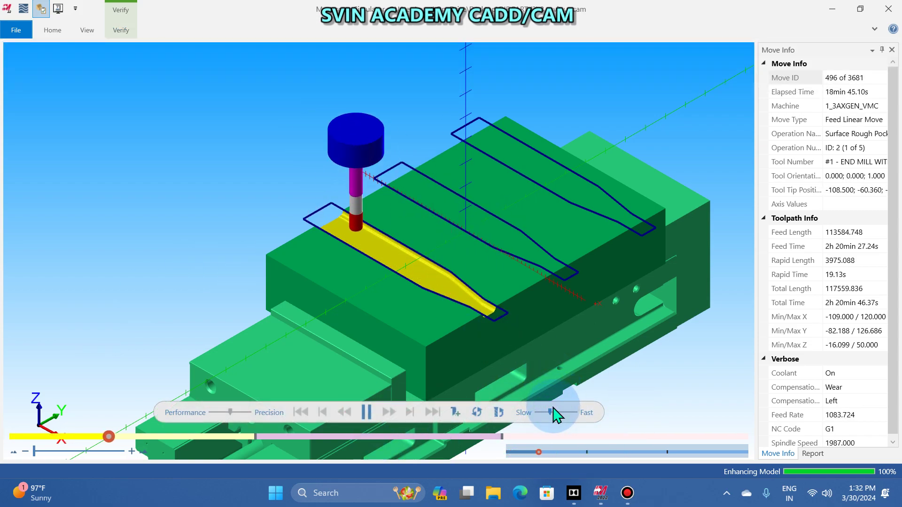
{"action": "left_click_drag", "start_coordinate": [560, 412], "coordinate": [554, 413]}
{"action": "scroll", "coordinate": [514, 310], "scroll_direction": "up", "scroll_amount": 2}
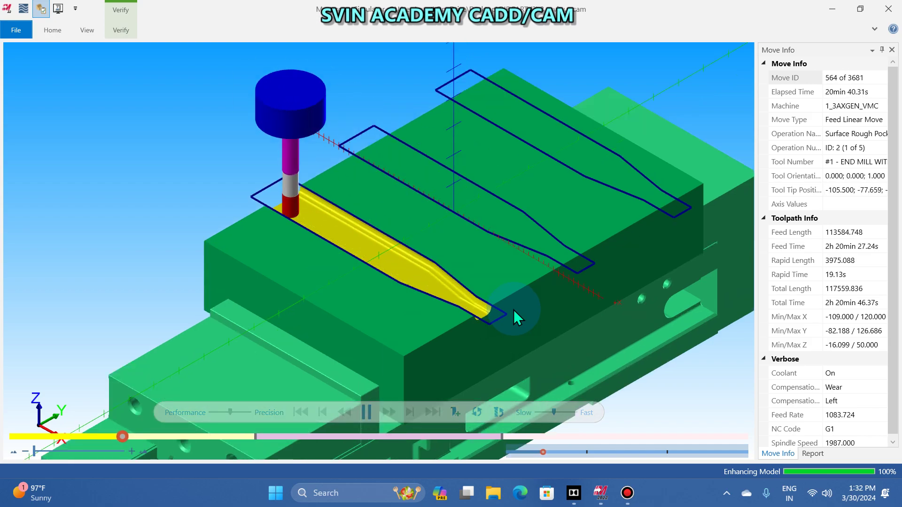
{"action": "left_click", "coordinate": [364, 411]}
{"action": "left_click", "coordinate": [389, 412]}
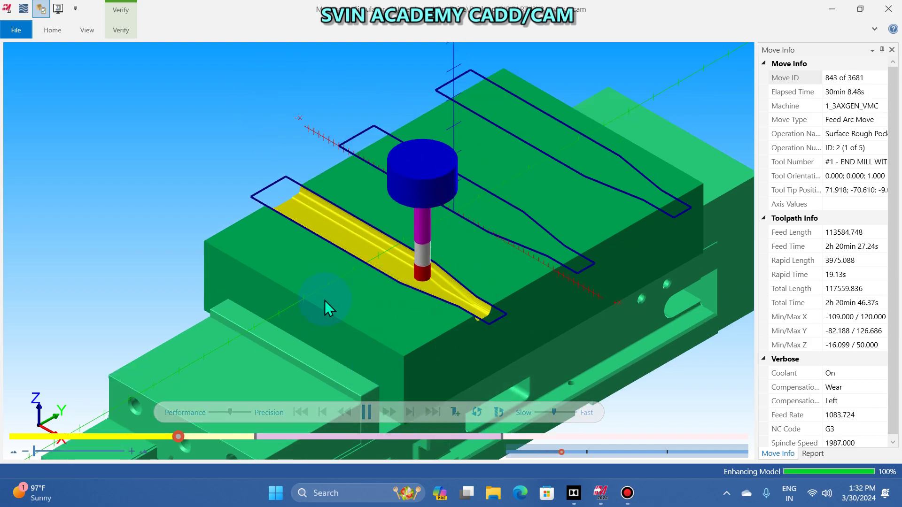
{"action": "left_click", "coordinate": [367, 413]}
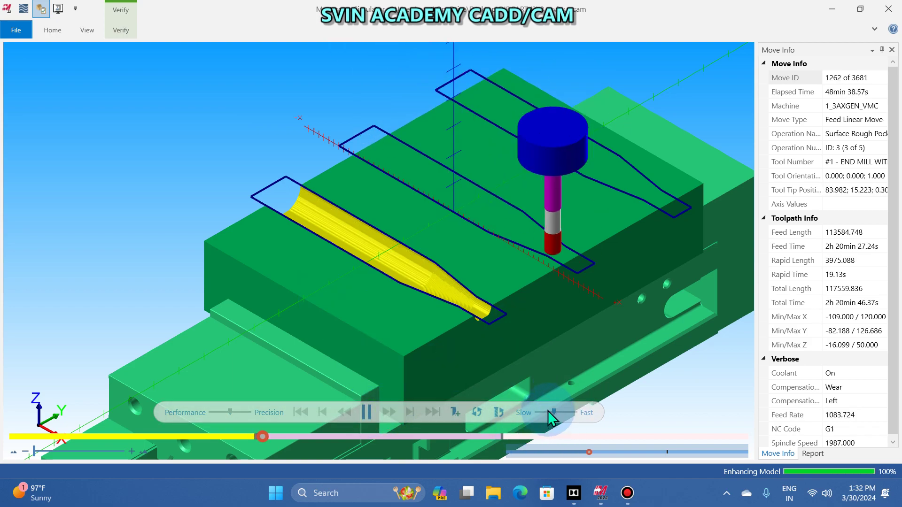
- Simulate the middle cavity's roughing close up, varying the playback speed and pausing partway through
{"action": "left_click", "coordinate": [561, 413]}
{"action": "scroll", "coordinate": [587, 314], "scroll_direction": "up", "scroll_amount": 5}
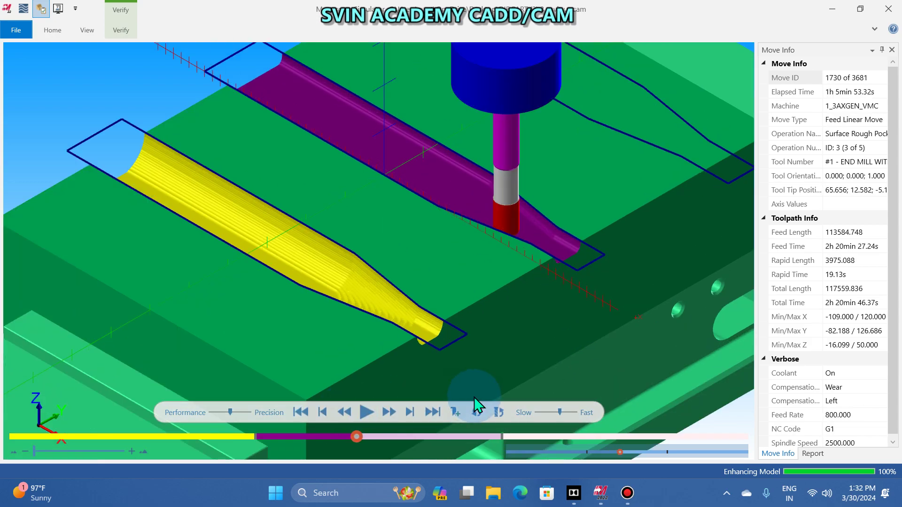
{"action": "left_click", "coordinate": [540, 412]}
{"action": "left_click", "coordinate": [387, 413]}
{"action": "left_click", "coordinate": [375, 412]}
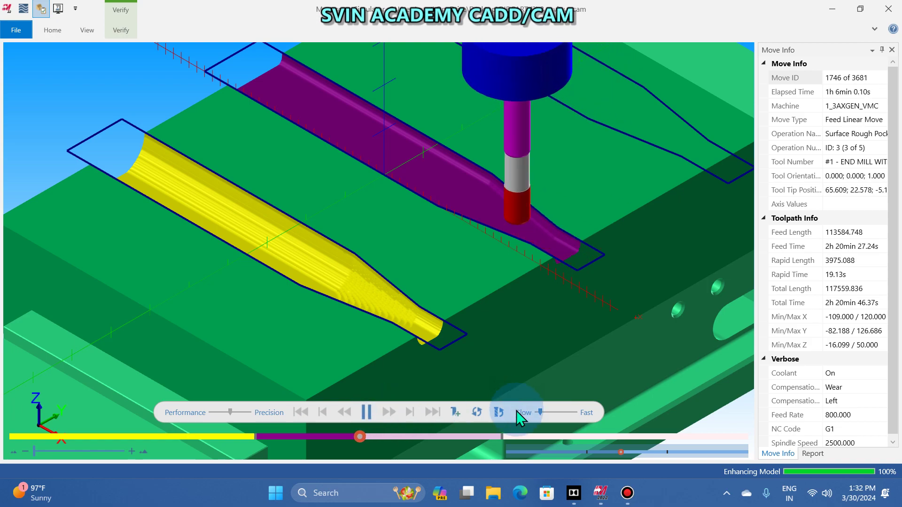
{"action": "left_click", "coordinate": [544, 413]}
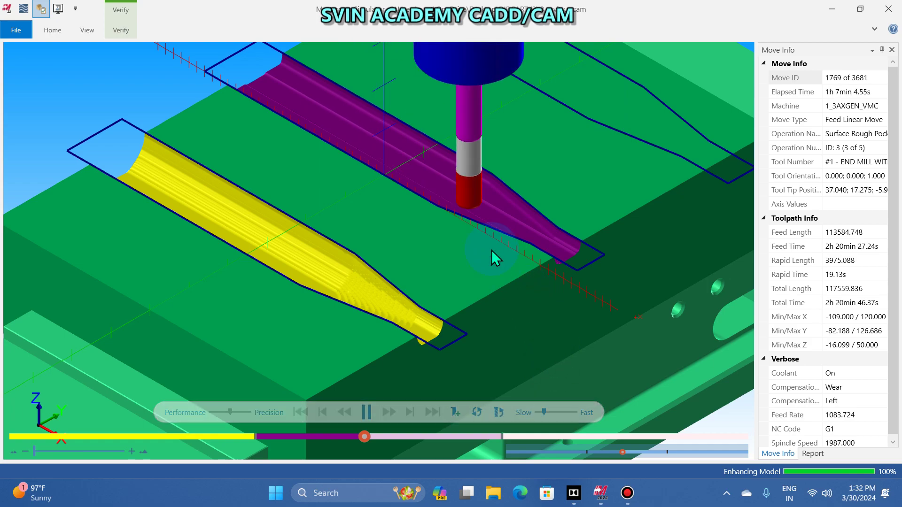
{"action": "left_click", "coordinate": [366, 412]}
{"action": "left_click", "coordinate": [557, 413]}
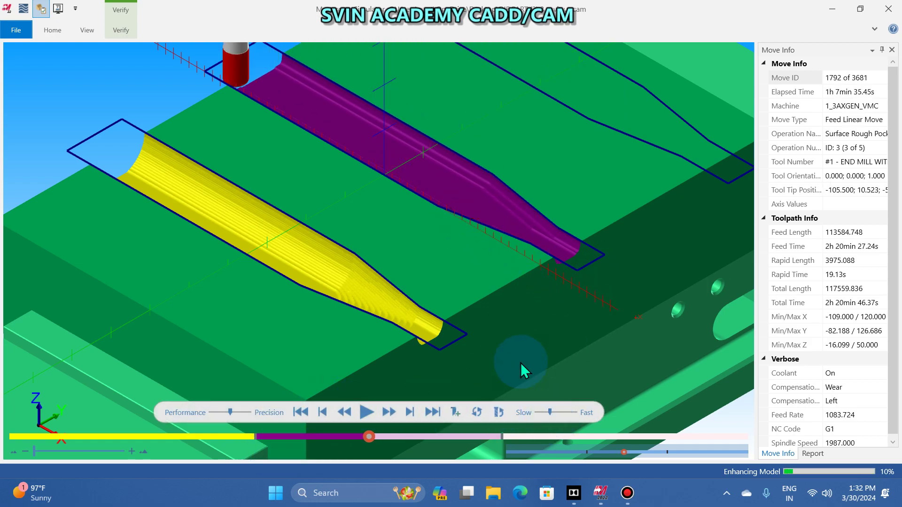
- Resume the middle cavity's simulation and view the cutting from the top
{"action": "scroll", "coordinate": [520, 363], "scroll_direction": "down", "scroll_amount": 3}
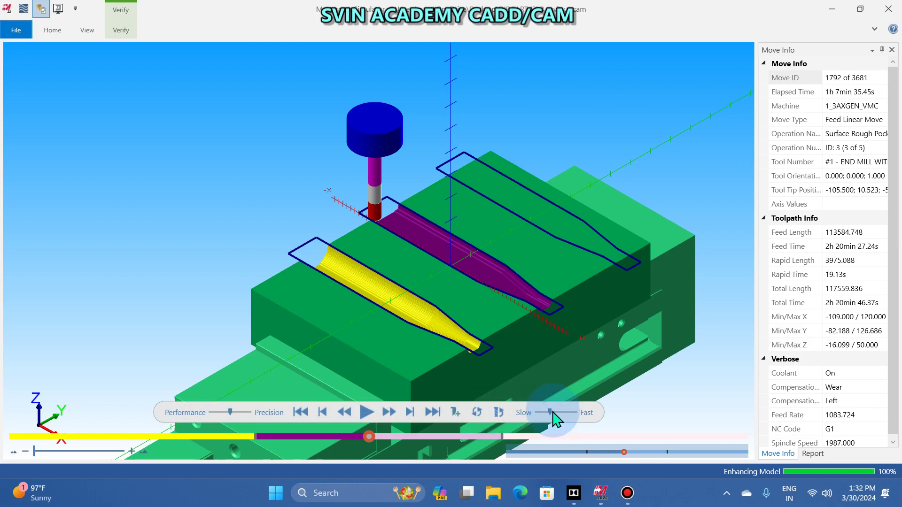
{"action": "left_click", "coordinate": [365, 413]}
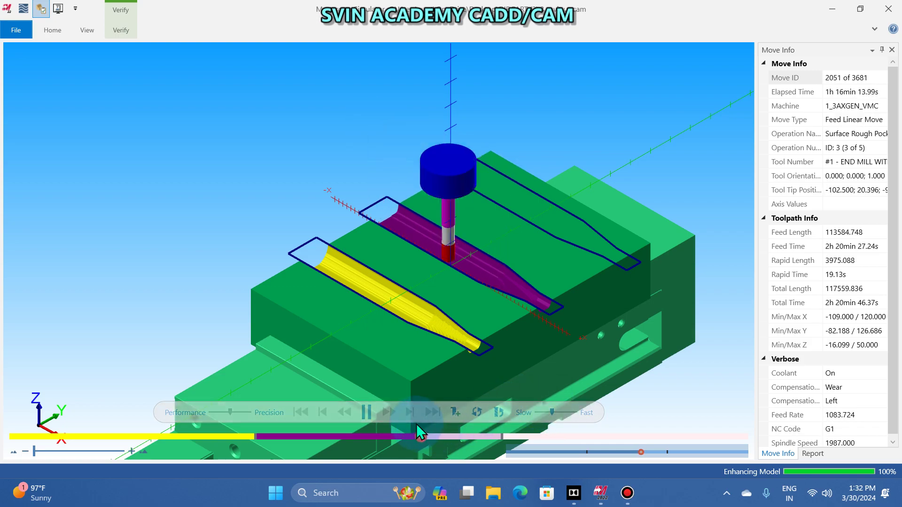
{"action": "scroll", "coordinate": [449, 292], "scroll_direction": "up", "scroll_amount": 2}
{"action": "scroll", "coordinate": [448, 292], "scroll_direction": "up", "scroll_amount": 1}
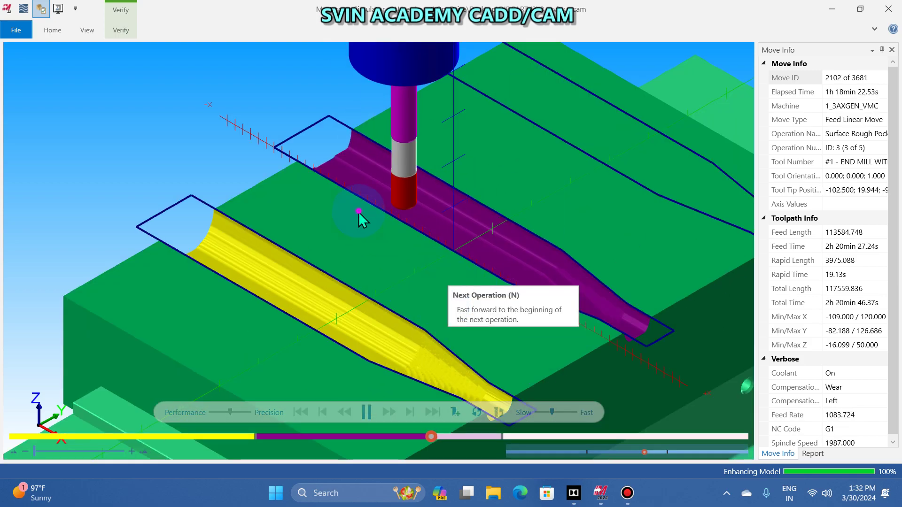
{"action": "right_click", "coordinate": [378, 213]}
{"action": "left_click", "coordinate": [399, 276]}
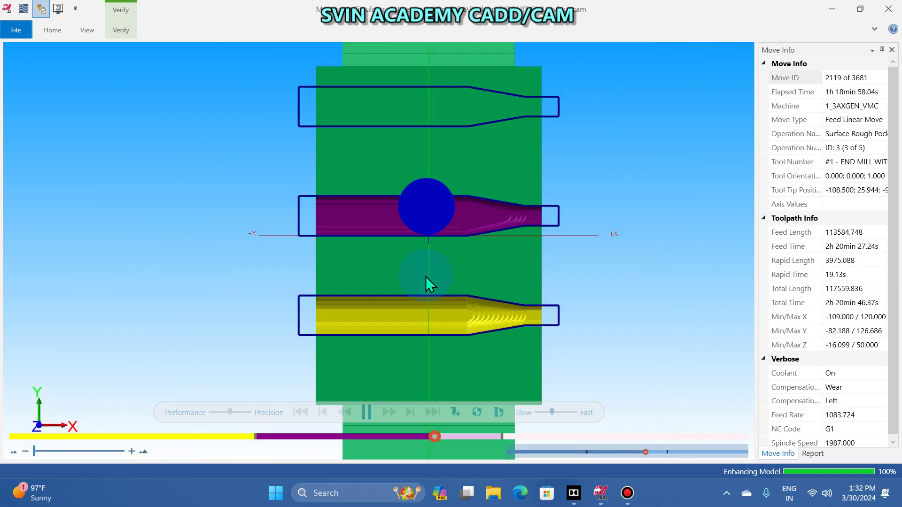
- Hide the milling holder in the simulation's tool components
{"action": "left_click", "coordinate": [53, 30]}
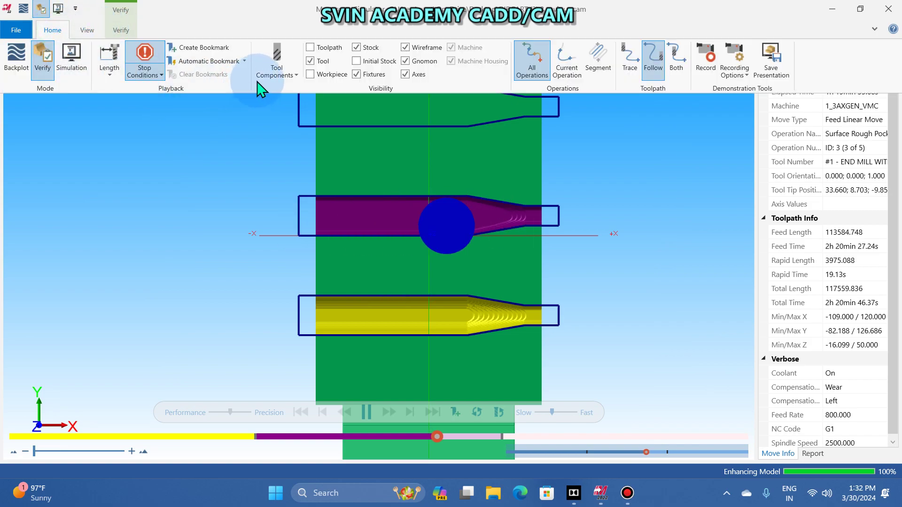
{"action": "left_click", "coordinate": [277, 71]}
{"action": "left_click", "coordinate": [263, 106]}
{"action": "scroll", "coordinate": [207, 302], "scroll_direction": "down", "scroll_amount": 3}
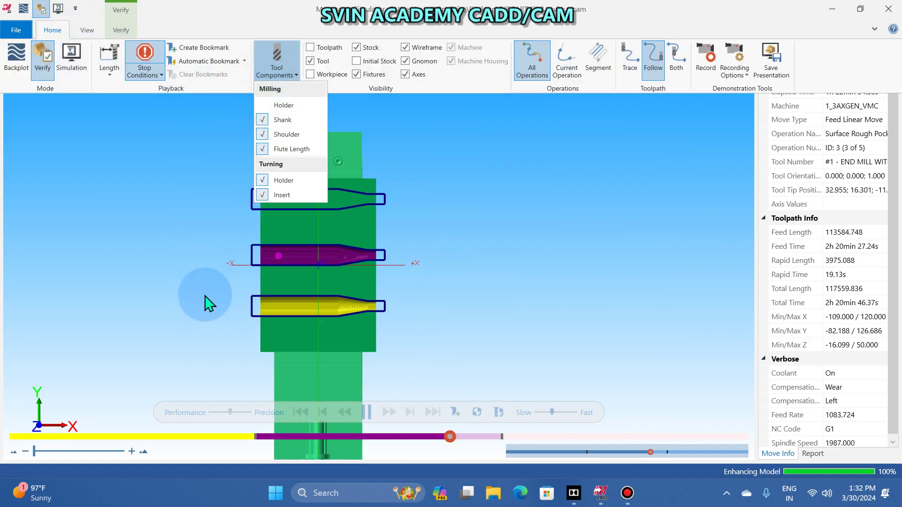
{"action": "scroll", "coordinate": [232, 254], "scroll_direction": "up", "scroll_amount": 5}
{"action": "left_click", "coordinate": [232, 188]}
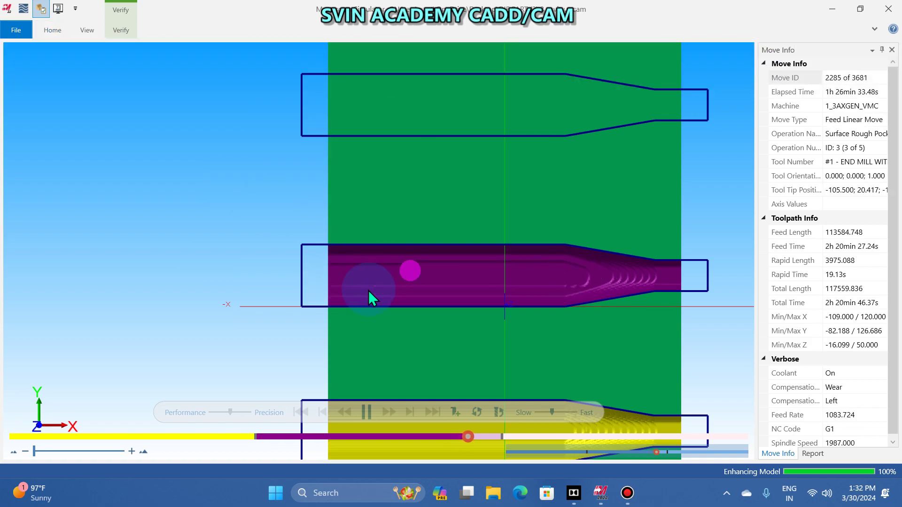
- Watch the middle cavity's roughing close up in top view until its operation ends
{"action": "scroll", "coordinate": [627, 266], "scroll_direction": "up", "scroll_amount": 3}
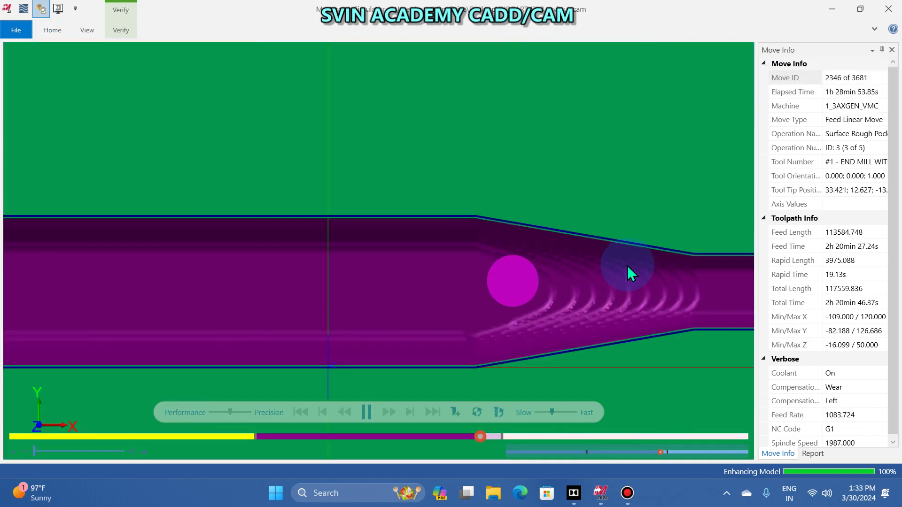
{"action": "scroll", "coordinate": [627, 266], "scroll_direction": "down", "scroll_amount": 1}
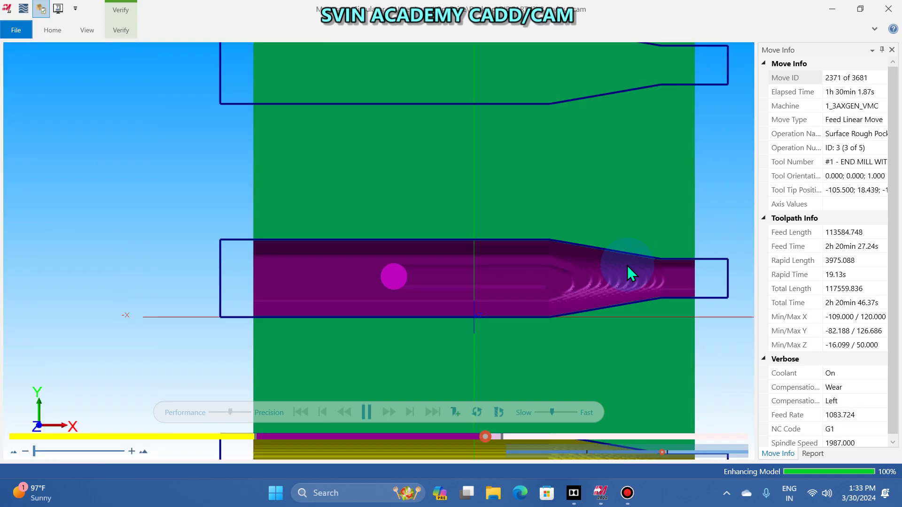
{"action": "left_click", "coordinate": [874, 30]}
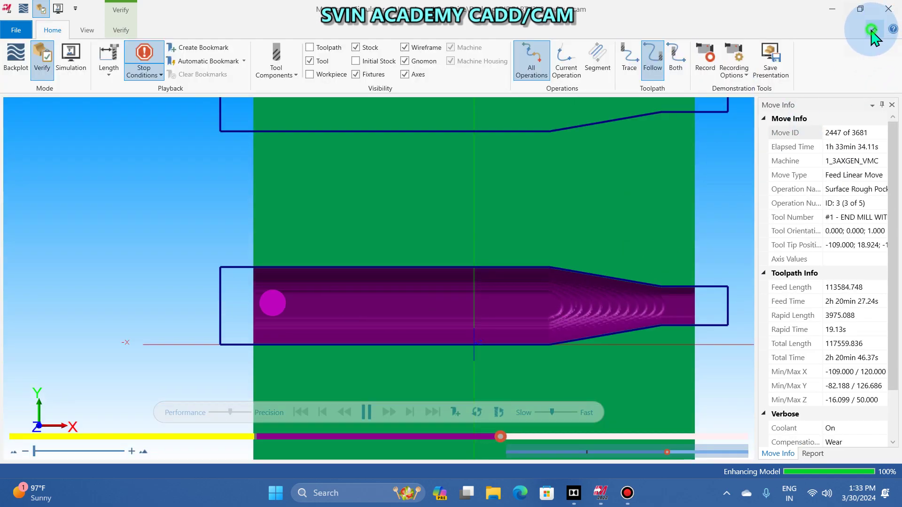
{"action": "left_click", "coordinate": [429, 315]}
{"action": "scroll", "coordinate": [427, 308], "scroll_direction": "down", "scroll_amount": 3}
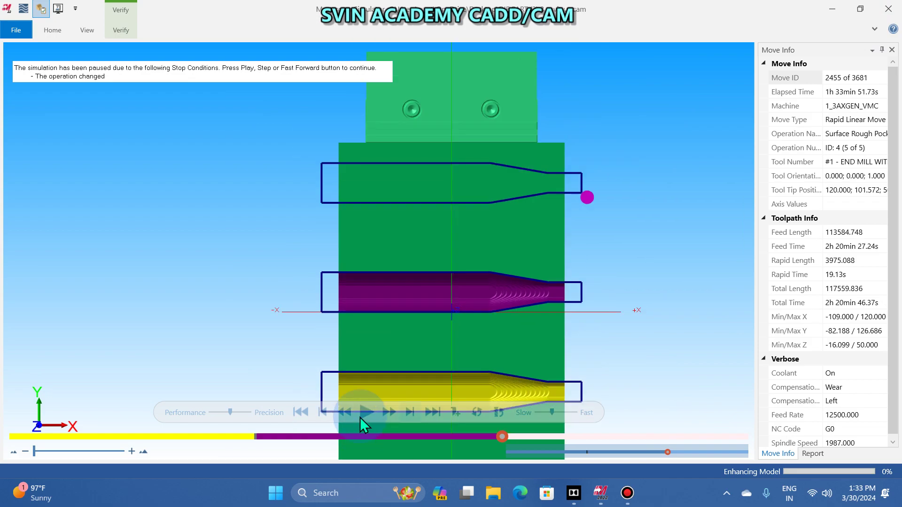
- Simulate the rear cavity's roughing to the end of the program at a slightly faster playback speed
{"action": "left_click", "coordinate": [367, 412]}
{"action": "scroll", "coordinate": [513, 173], "scroll_direction": "up", "scroll_amount": 1}
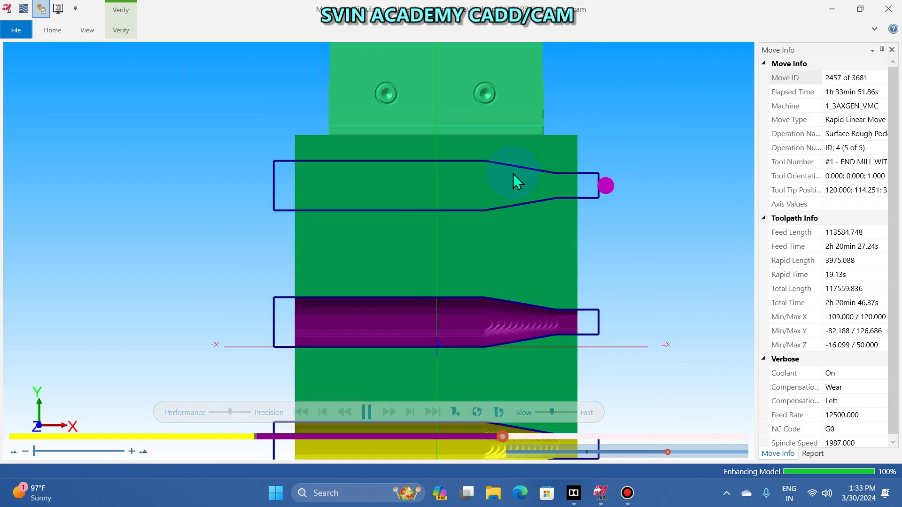
{"action": "left_click_drag", "start_coordinate": [554, 413], "coordinate": [557, 413]}
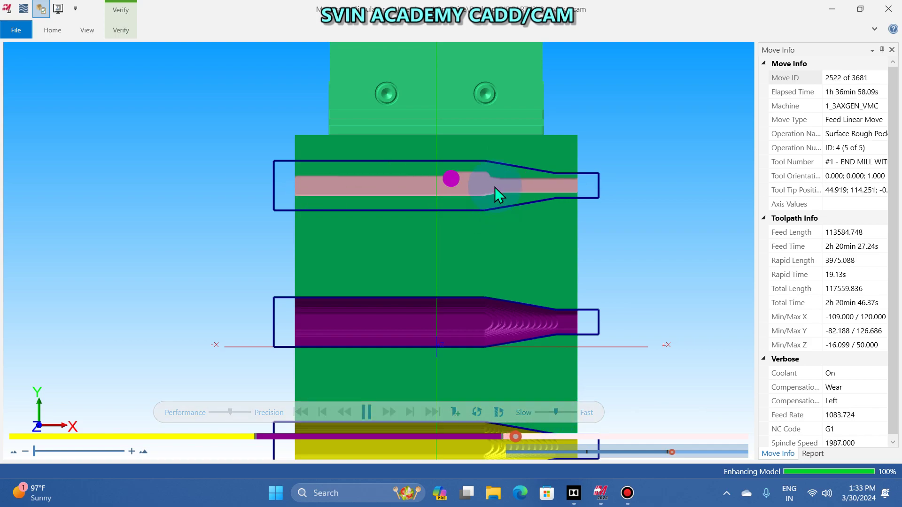
{"action": "scroll", "coordinate": [494, 187], "scroll_direction": "up", "scroll_amount": 1}
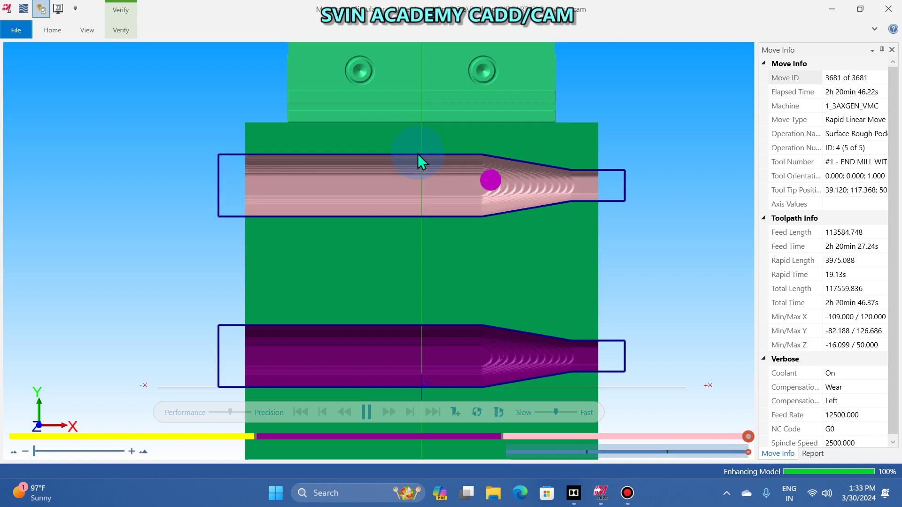
- Close the simulator and show the die with its three toolpaths in isometric view
{"action": "left_click", "coordinate": [887, 8]}
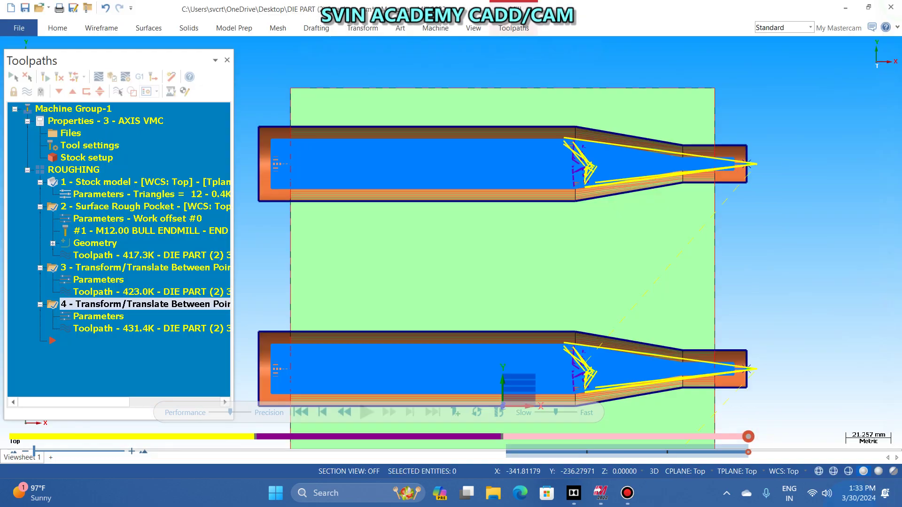
{"action": "right_click", "coordinate": [366, 61]}
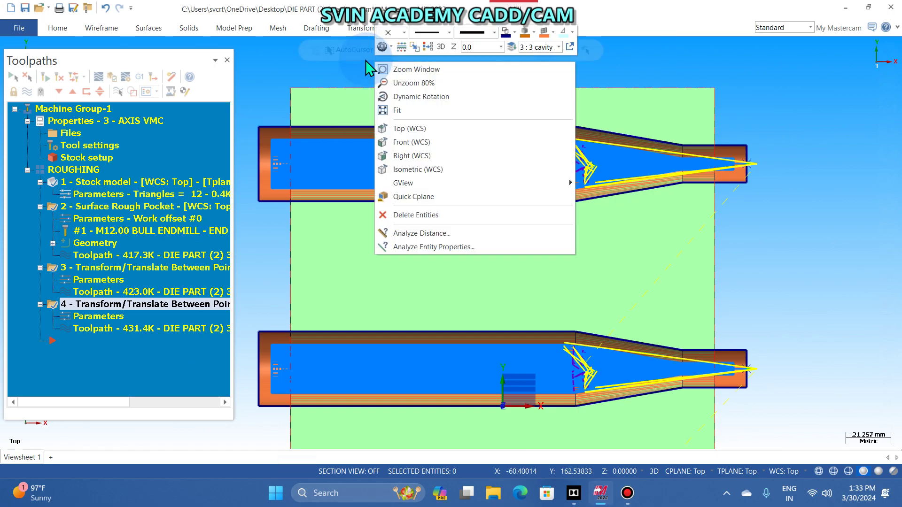
{"action": "left_click", "coordinate": [419, 167]}
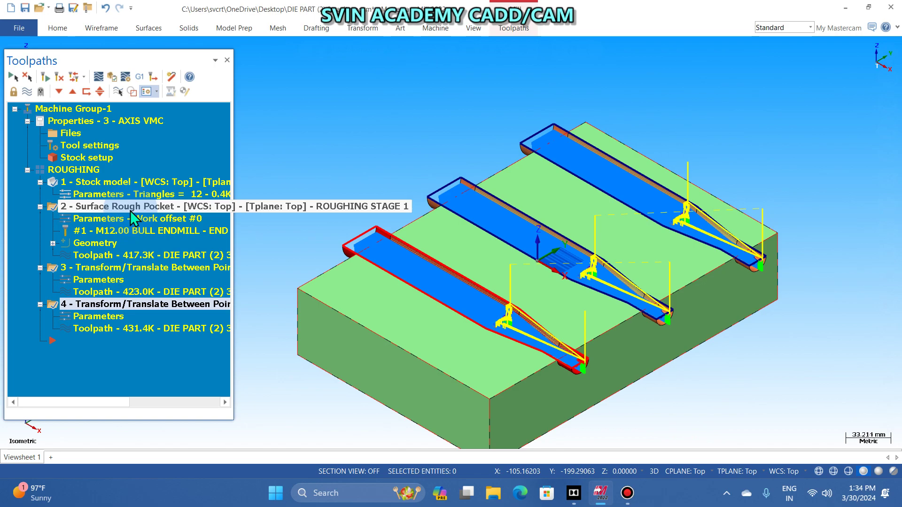
- Examine the middle cavity's roughing passes close up in top view
{"action": "right_click", "coordinate": [292, 155]}
{"action": "left_click", "coordinate": [331, 218]}
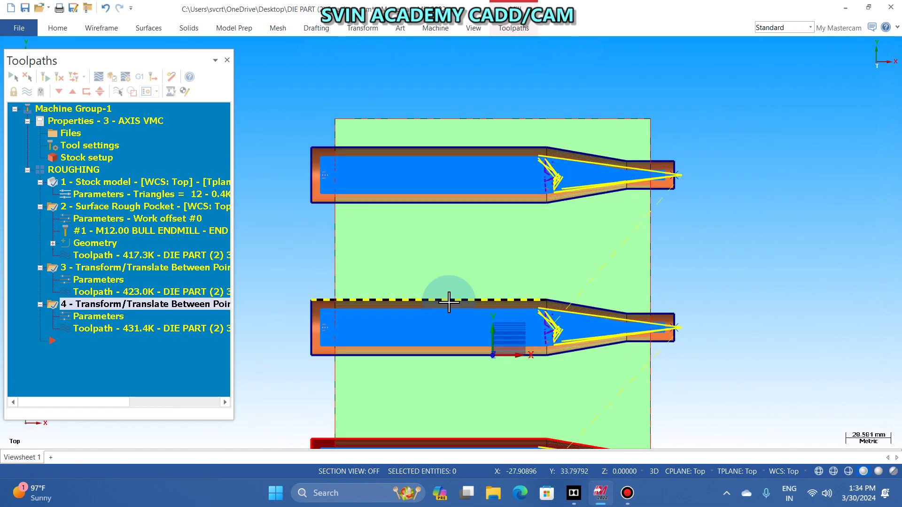
{"action": "scroll", "coordinate": [449, 302], "scroll_direction": "up", "scroll_amount": 12}
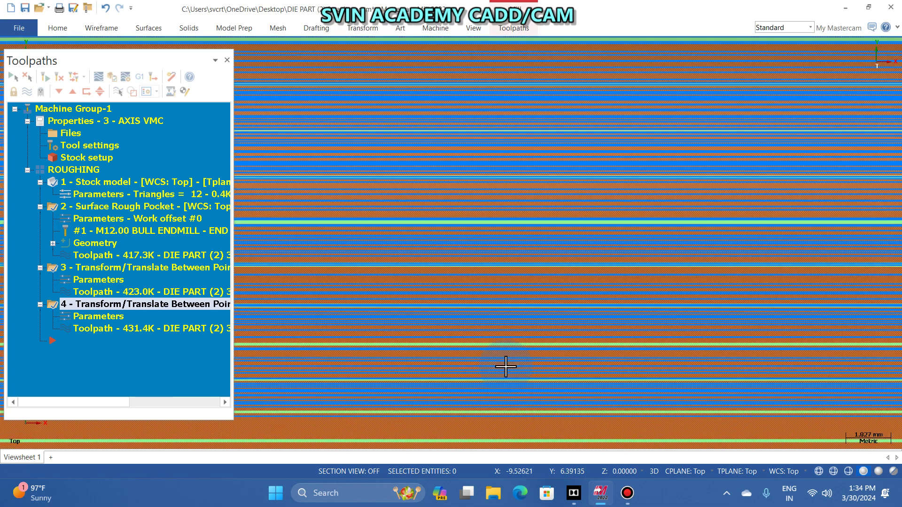
{"action": "scroll", "coordinate": [510, 338], "scroll_direction": "down", "scroll_amount": 6}
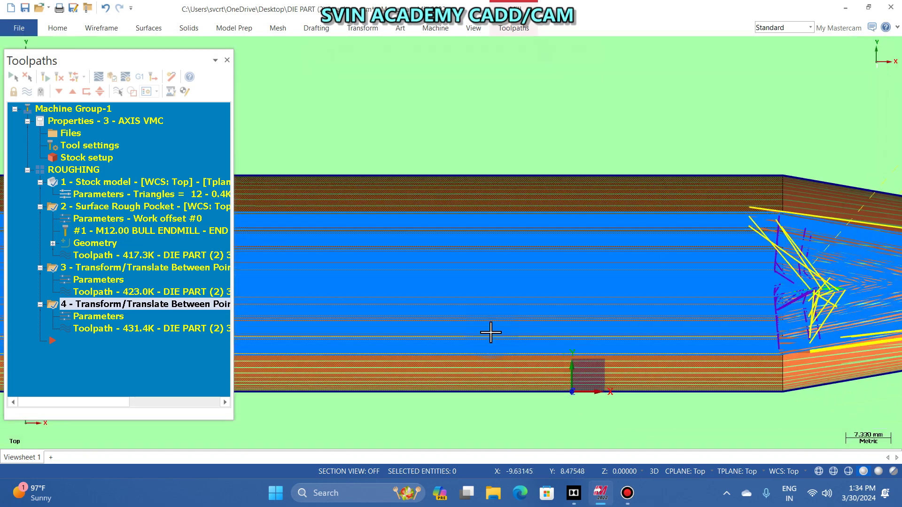
- Switch the die to wireframe display and examine the middle cavity's roughing passes close up along its taper in top view
{"action": "scroll", "coordinate": [670, 276], "scroll_direction": "down", "scroll_amount": 8}
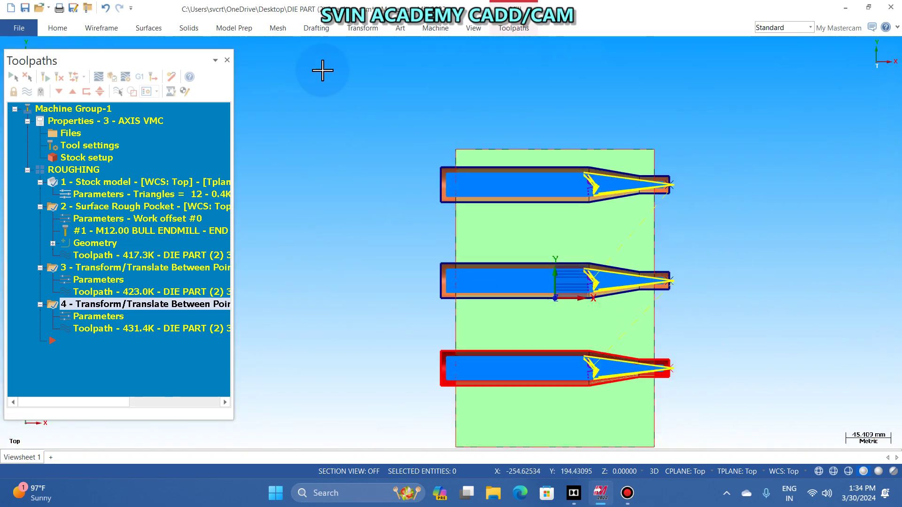
{"action": "left_click", "coordinate": [473, 27]}
{"action": "left_click", "coordinate": [301, 47]}
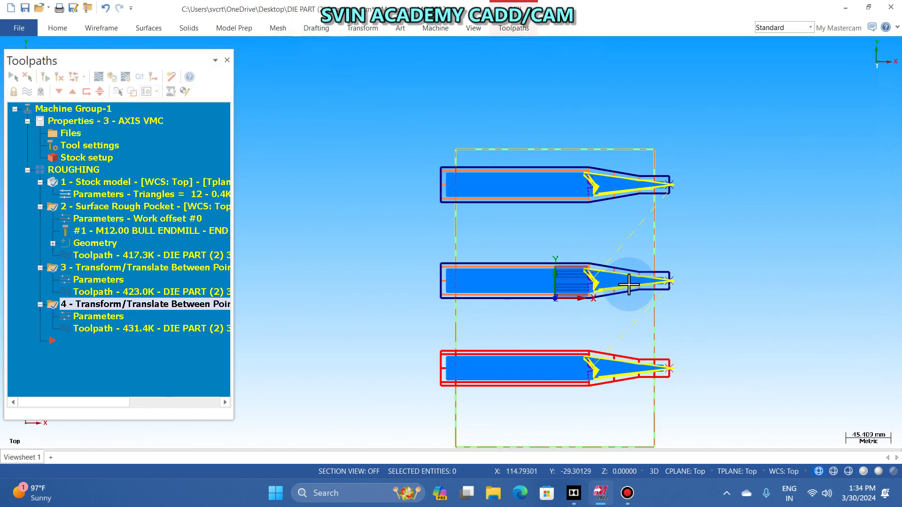
{"action": "scroll", "coordinate": [629, 284], "scroll_direction": "up", "scroll_amount": 15}
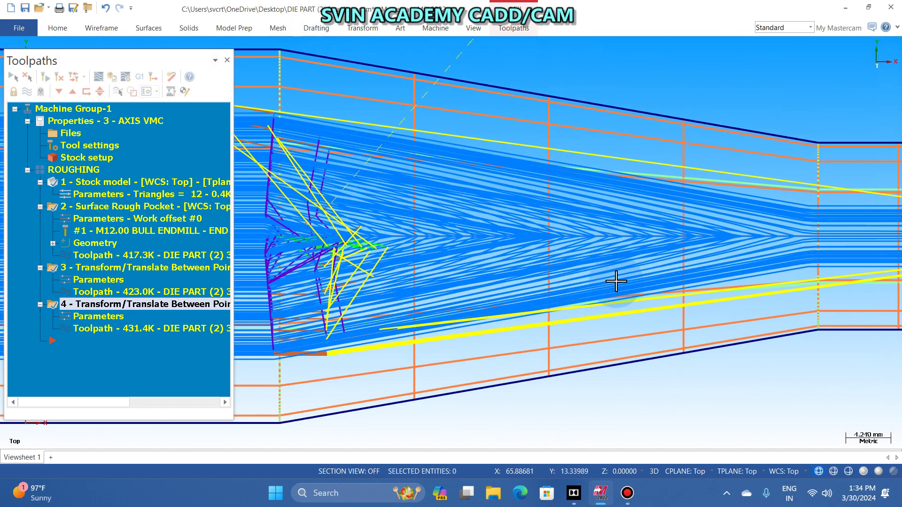
{"action": "scroll", "coordinate": [616, 281], "scroll_direction": "up", "scroll_amount": 3}
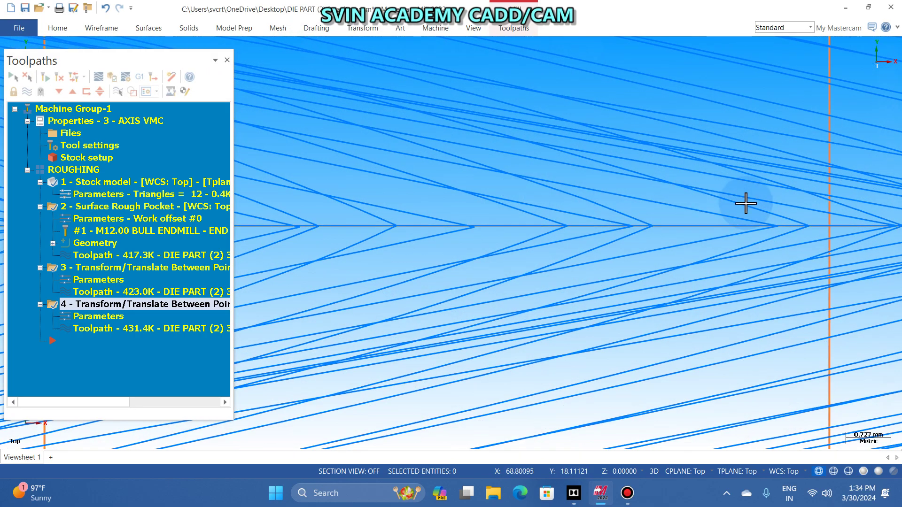
{"action": "scroll", "coordinate": [639, 301], "scroll_direction": "down", "scroll_amount": 6}
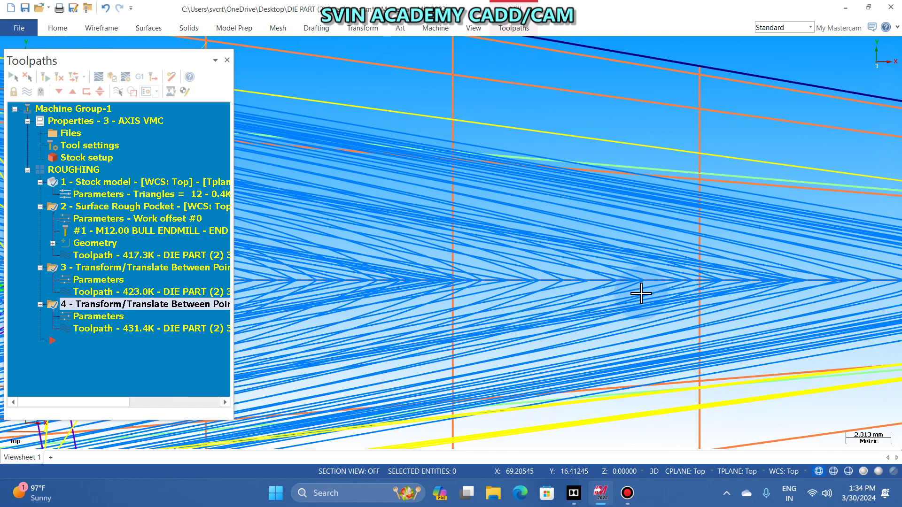
{"action": "scroll", "coordinate": [641, 294], "scroll_direction": "down", "scroll_amount": 14}
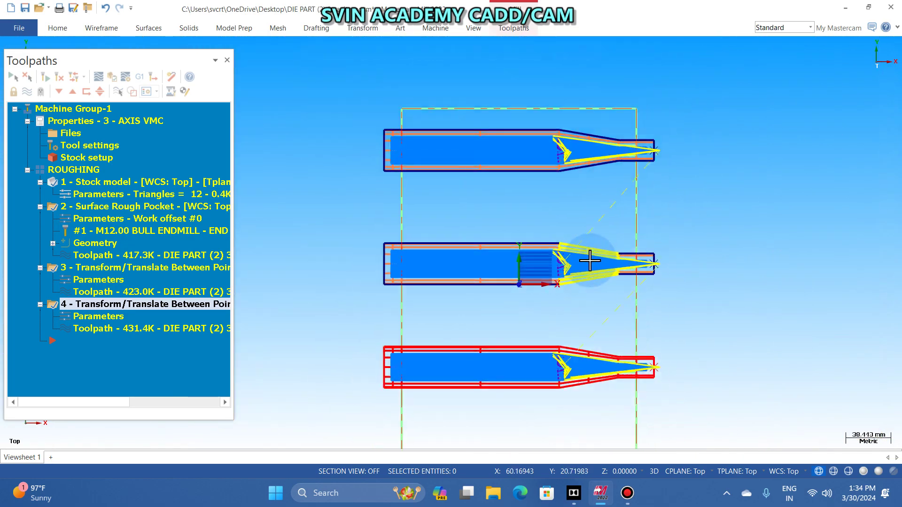
- Restore the outline shaded display and inspect the three cavity toolpaths in isometric view, including the front cavity's narrow end
{"action": "left_click", "coordinate": [475, 29]}
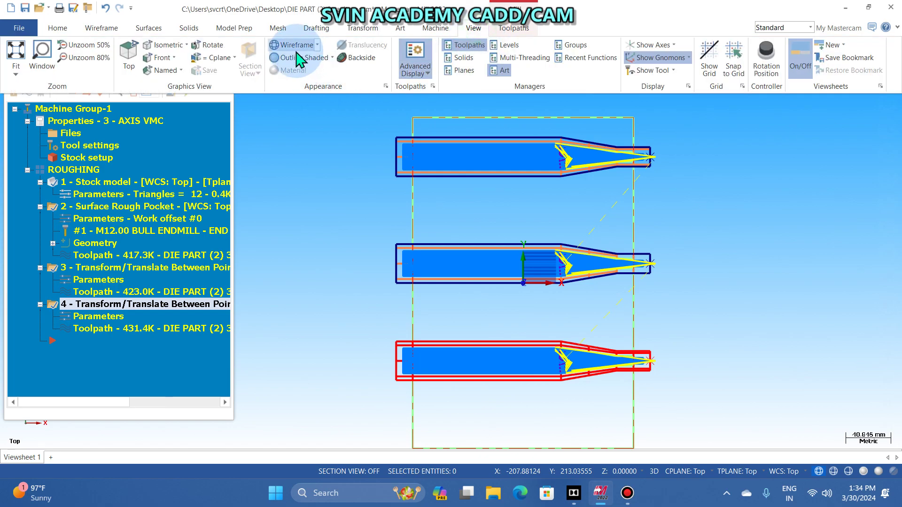
{"action": "left_click", "coordinate": [299, 60]}
{"action": "right_click", "coordinate": [309, 189]}
{"action": "left_click", "coordinate": [468, 300]}
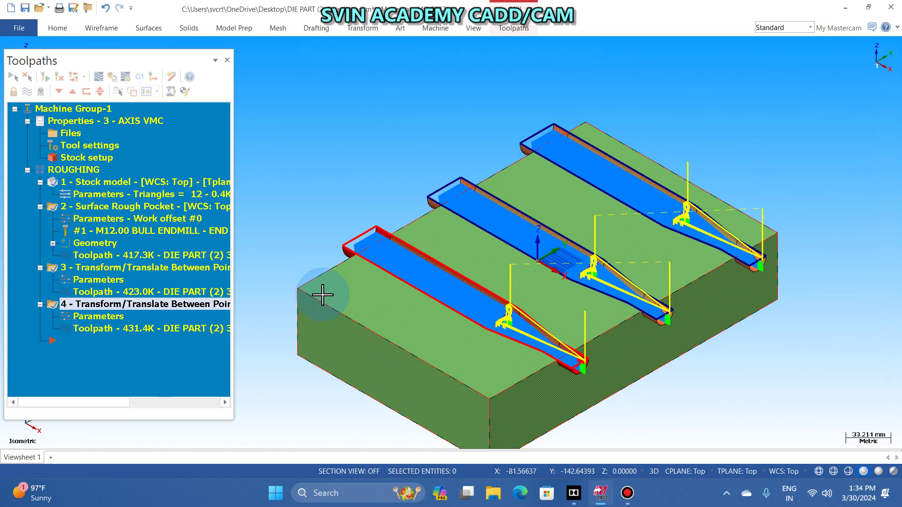
{"action": "scroll", "coordinate": [662, 421], "scroll_direction": "up", "scroll_amount": 3}
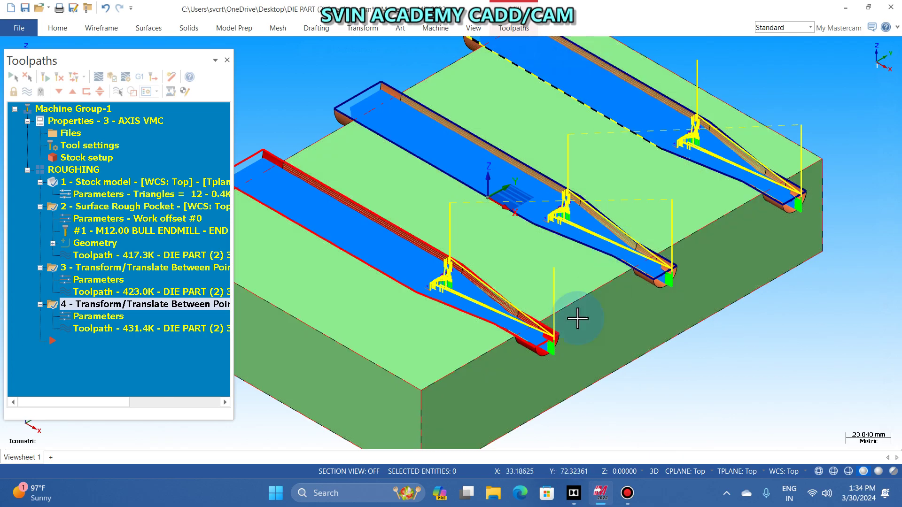
{"action": "scroll", "coordinate": [549, 372], "scroll_direction": "up", "scroll_amount": 5}
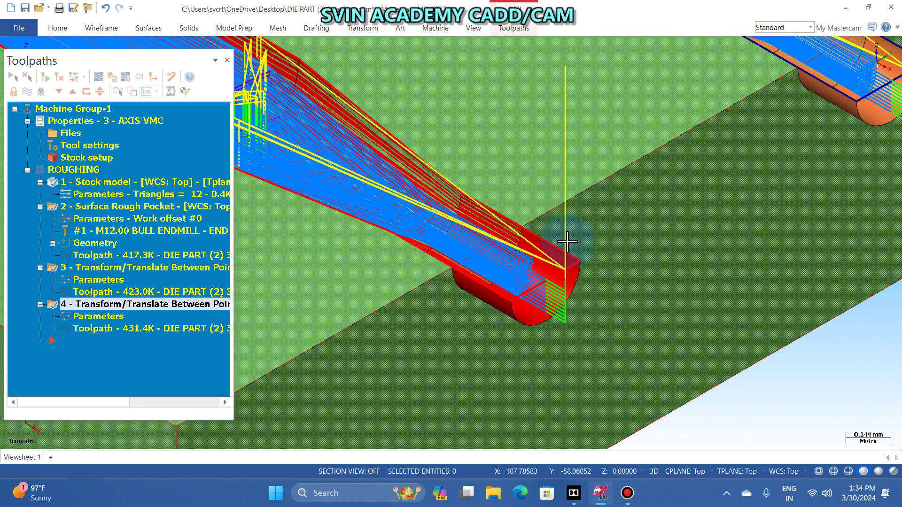
{"action": "scroll", "coordinate": [610, 369], "scroll_direction": "down", "scroll_amount": 6}
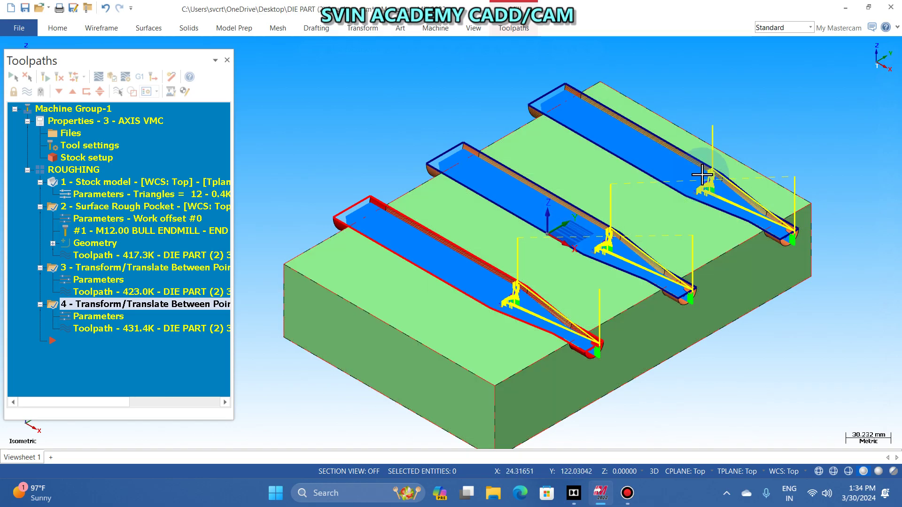
{"action": "scroll", "coordinate": [630, 350], "scroll_direction": "up", "scroll_amount": 1}
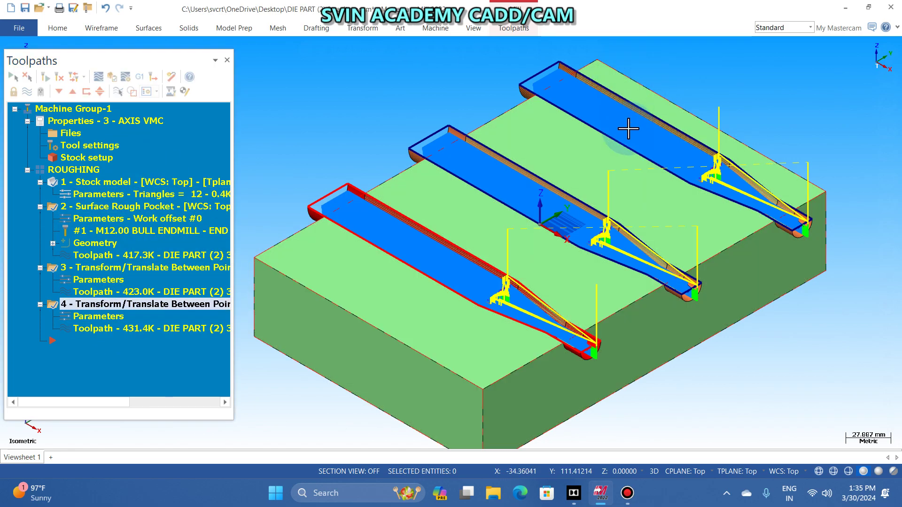
- Check the comment of the Surface Rough Pocket operation and accept its parameters to regenerate the toolpath
{"action": "left_click", "coordinate": [92, 217]}
{"action": "left_click", "coordinate": [402, 47]}
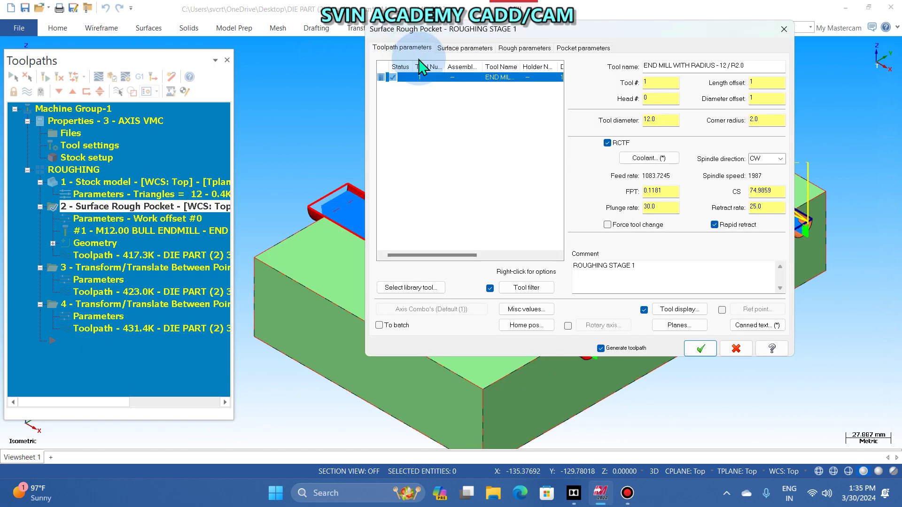
{"action": "left_click", "coordinate": [662, 269]}
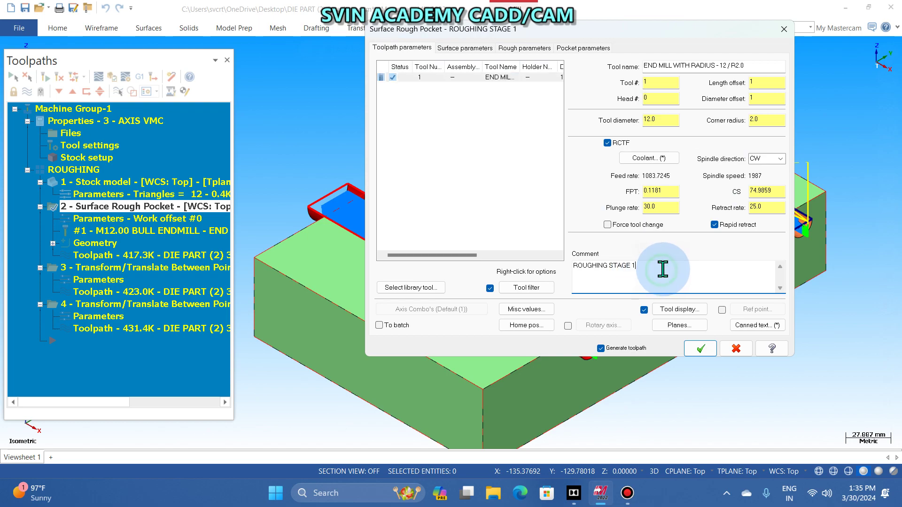
{"action": "left_click", "coordinate": [700, 348]}
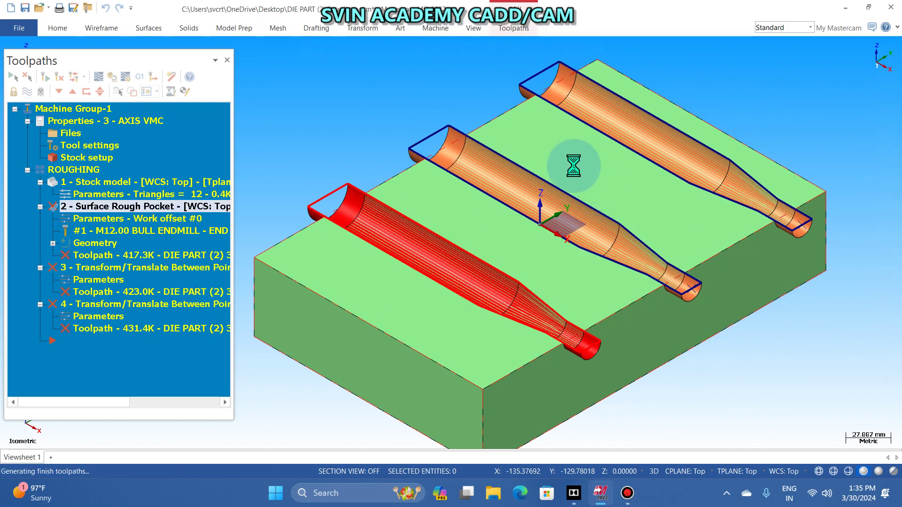
- Add the comment ROUGHING SYAGE 2 to translate operation 3 and regenerate its toolpath
{"action": "left_click", "coordinate": [98, 280]}
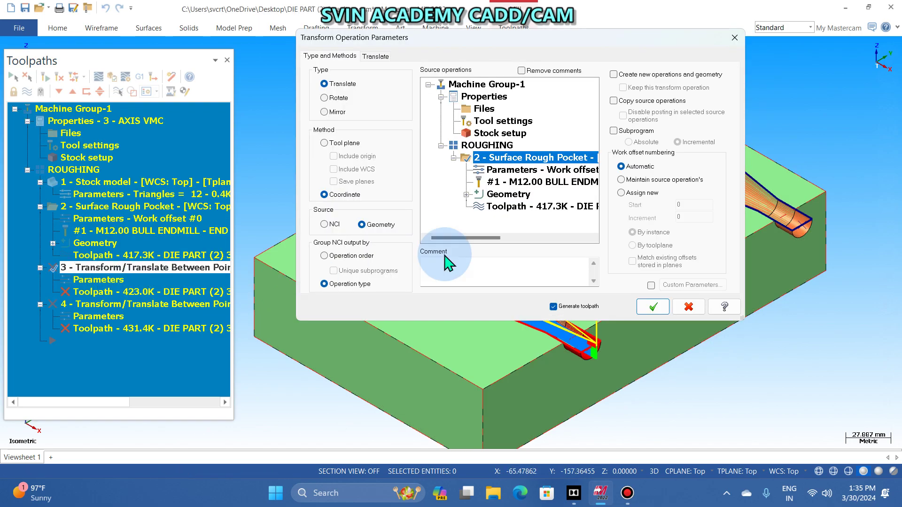
{"action": "left_click", "coordinate": [466, 260]}
{"action": "type", "text": "ROUGHING SYAGE 2"}
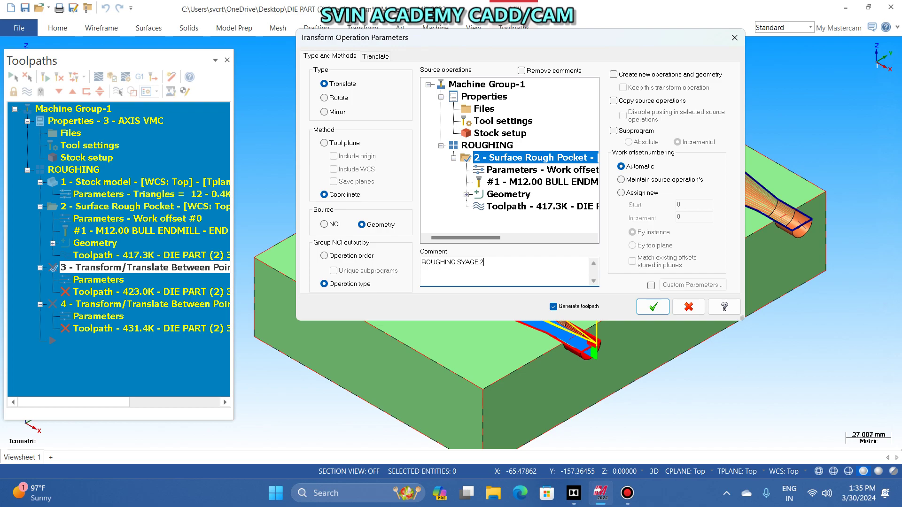
{"action": "left_click", "coordinate": [653, 307]}
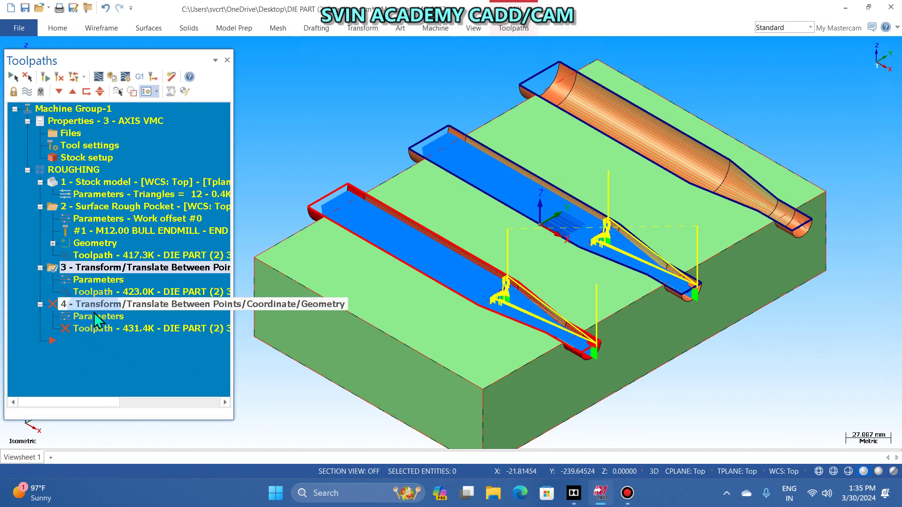
- Add the comment STAGE 3 to translate operation 4 and regenerate its toolpath
{"action": "left_click", "coordinate": [93, 306]}
{"action": "left_click", "coordinate": [93, 315]}
{"action": "left_click", "coordinate": [501, 262]}
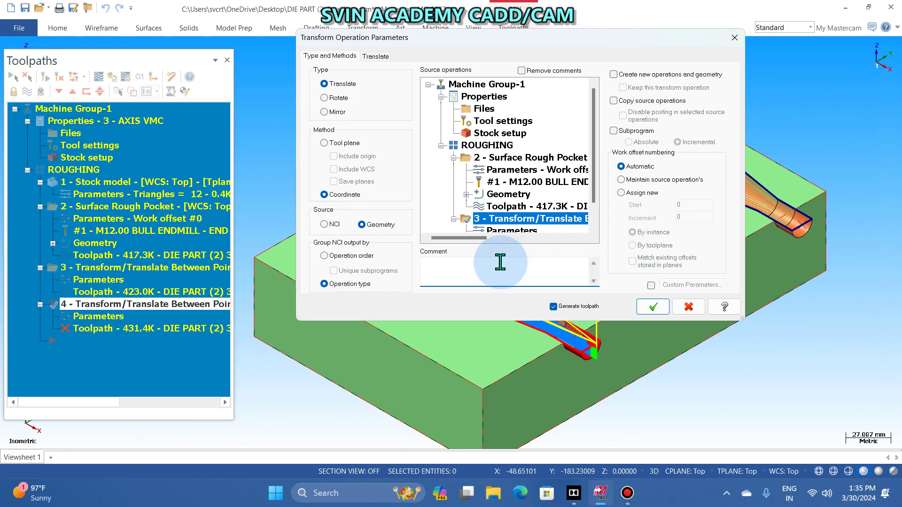
{"action": "type", "text": "ST"}
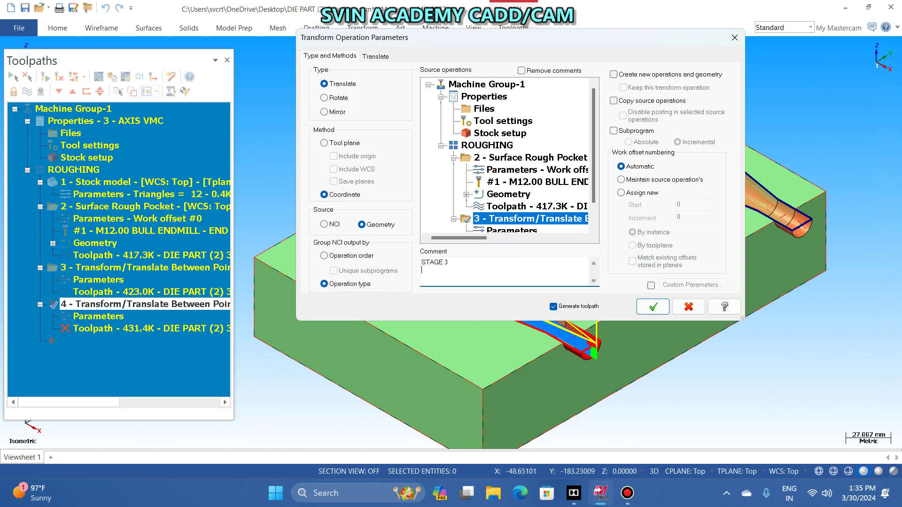
{"action": "type", "text": "AGE 3"}
{"action": "left_click", "coordinate": [653, 306]}
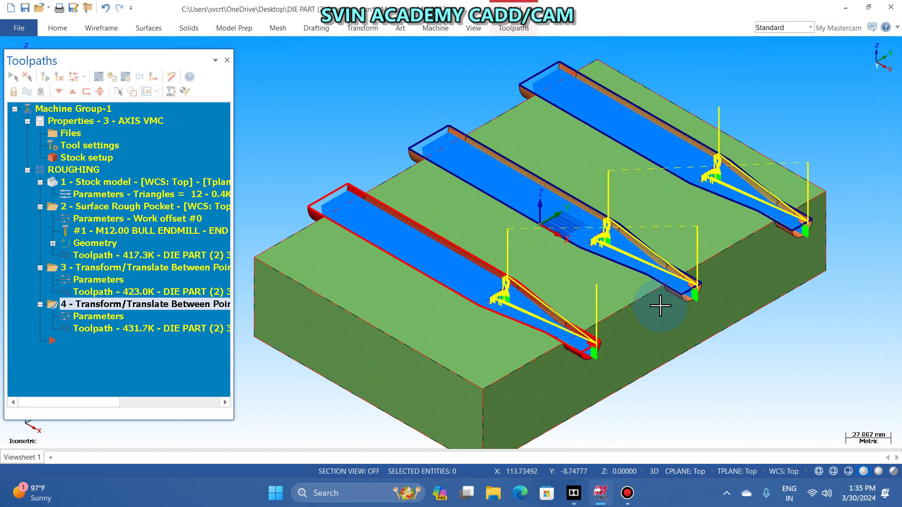
- Check the manual work offset in the Surface Rough Pocket's plane settings and accept the parameters
{"action": "scroll", "coordinate": [724, 306], "scroll_direction": "down", "scroll_amount": 2}
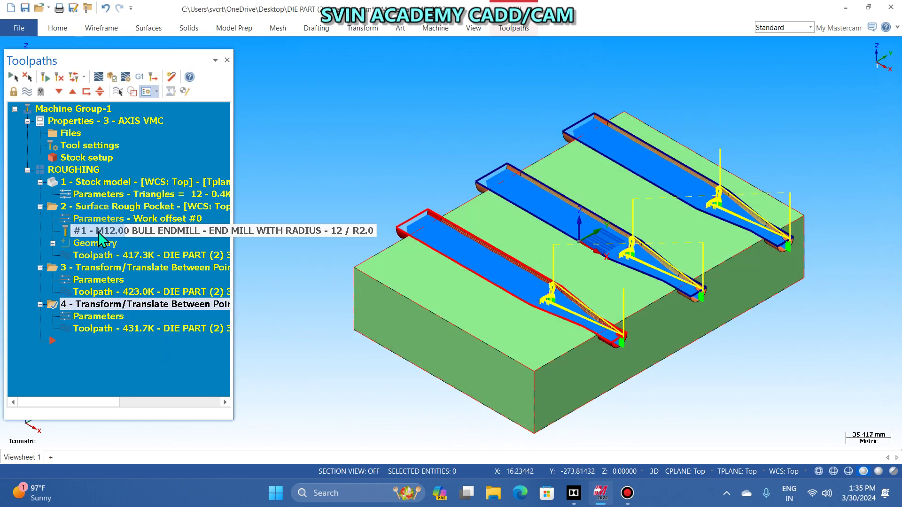
{"action": "left_click", "coordinate": [95, 218]}
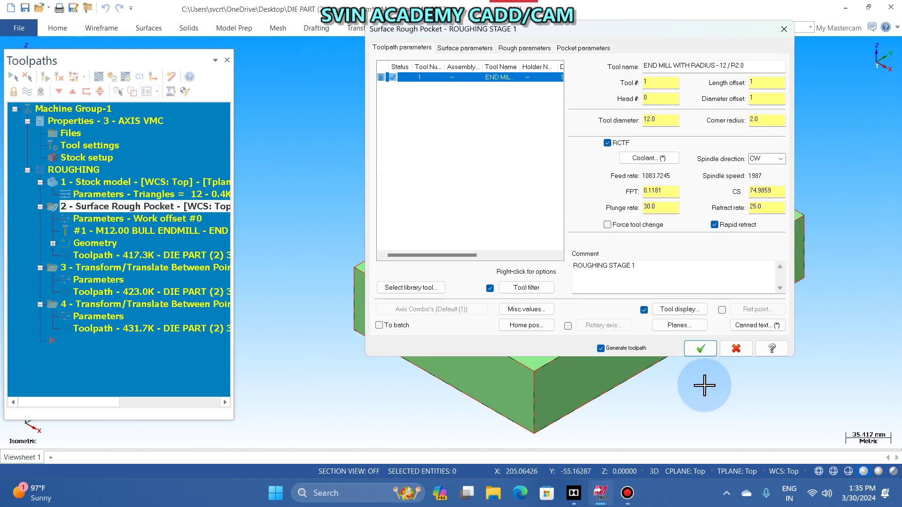
{"action": "left_click", "coordinate": [667, 326]}
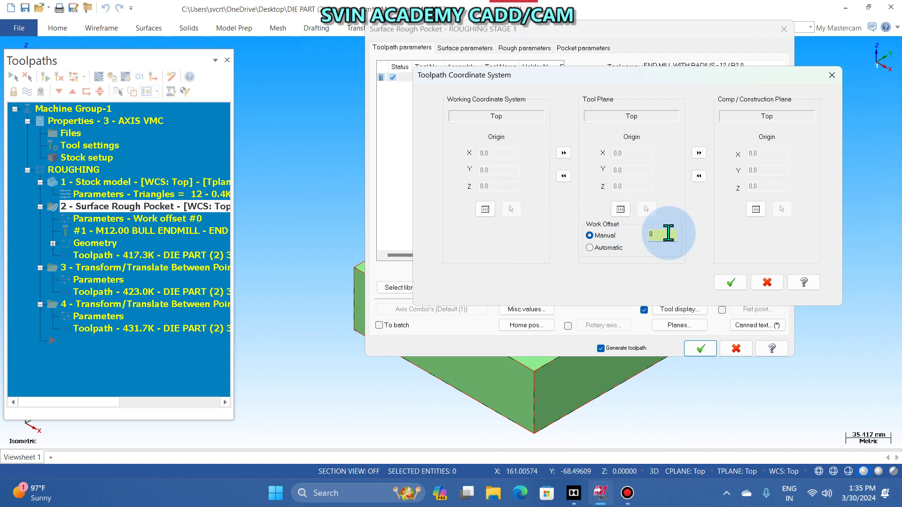
{"action": "left_click", "coordinate": [731, 283]}
{"action": "left_click", "coordinate": [700, 350]}
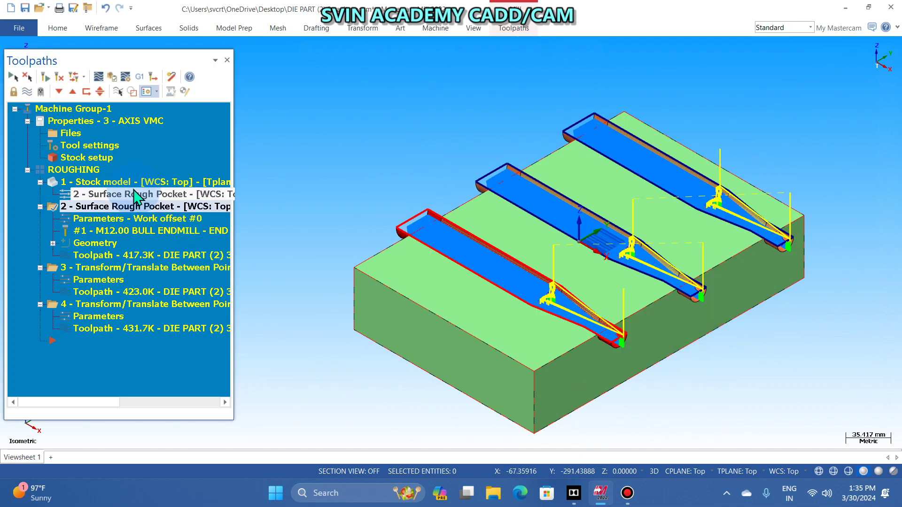
- Regenerate and select all operations, and post them to the Desktop as an NC file, replacing DIE PART (2).NC
{"action": "left_click", "coordinate": [41, 76]}
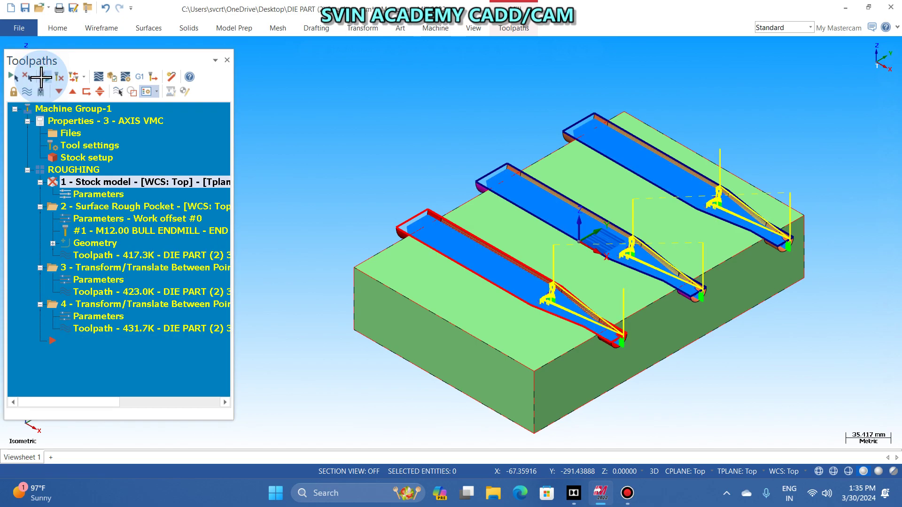
{"action": "left_click", "coordinate": [156, 82]}
{"action": "left_click", "coordinate": [140, 76]}
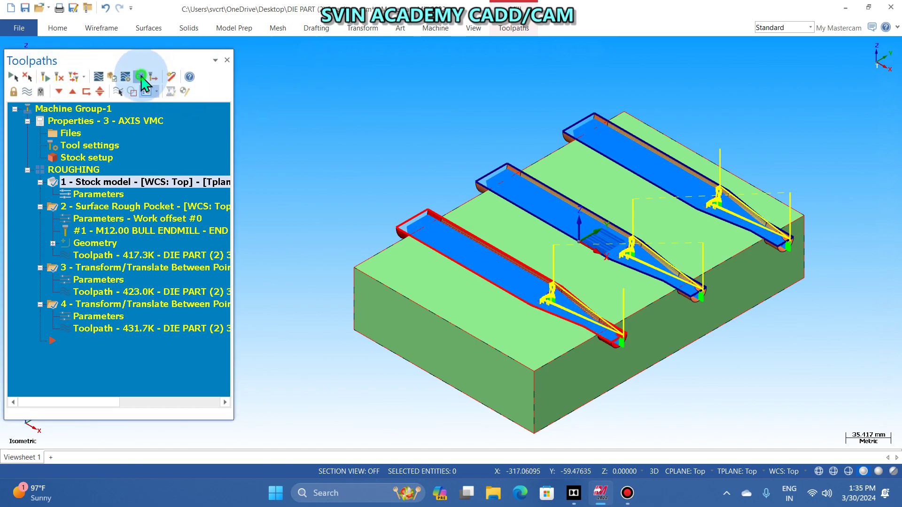
{"action": "left_click", "coordinate": [75, 264]}
{"action": "left_click", "coordinate": [479, 194]}
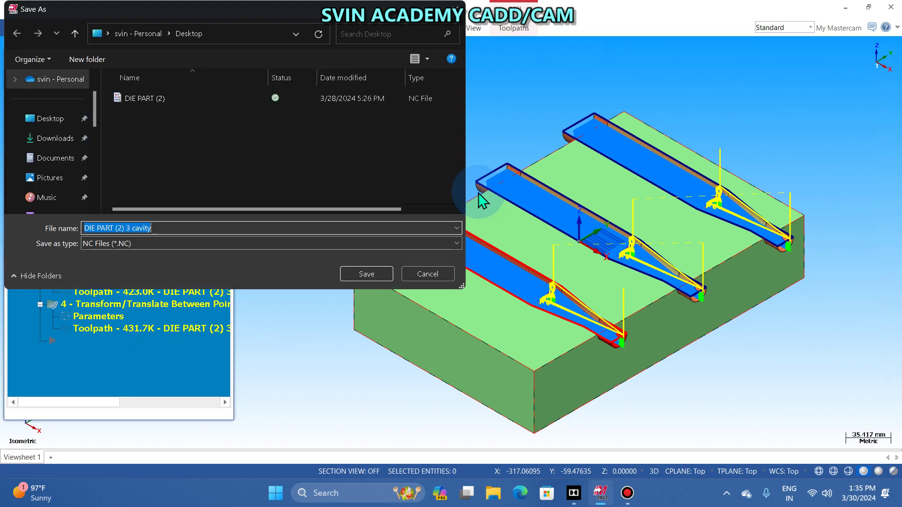
{"action": "left_click", "coordinate": [150, 99]}
{"action": "left_click", "coordinate": [356, 267]}
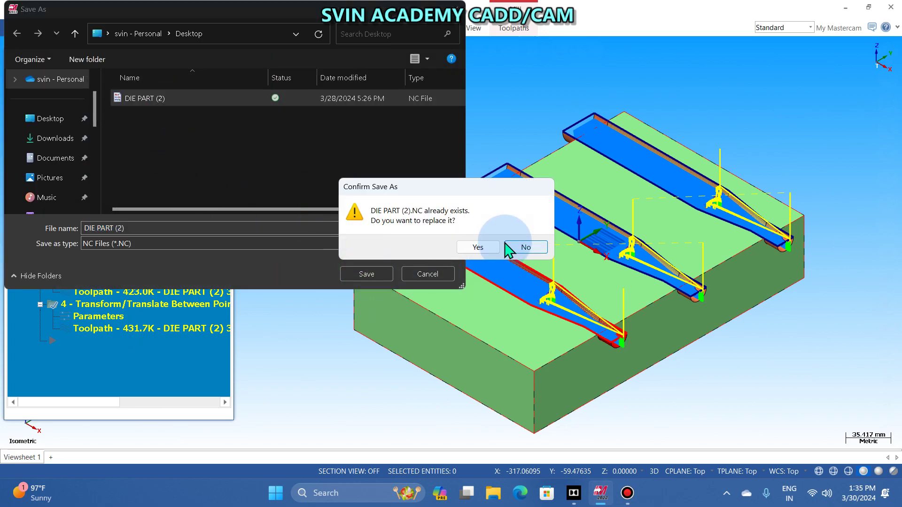
{"action": "left_click", "coordinate": [487, 247]}
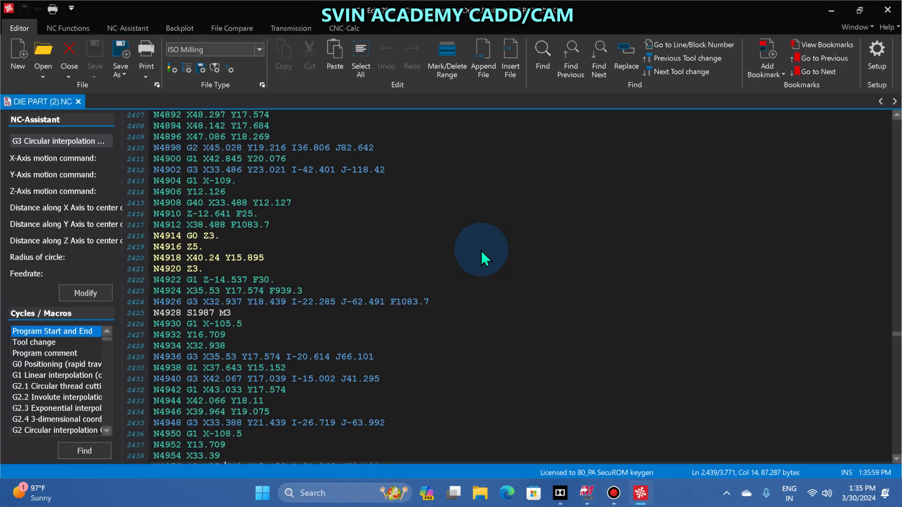
- Search the NC program for the comment ROUGHING STAGE 2
{"action": "scroll", "coordinate": [398, 297], "scroll_direction": "up", "scroll_amount": 5}
{"action": "left_click_drag", "start_coordinate": [895, 332], "coordinate": [892, 116]}
{"action": "left_click", "coordinate": [542, 58]}
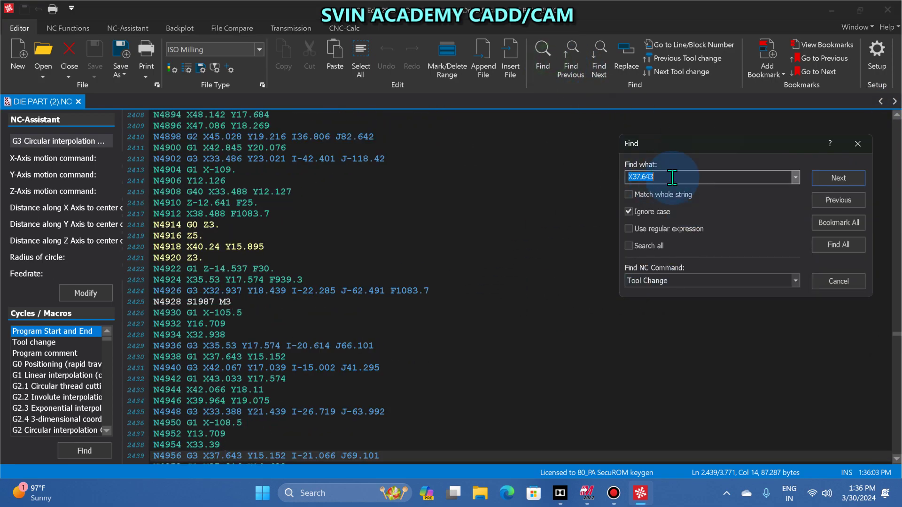
{"action": "type", "text": "S"}
{"action": "type", "text": "R"}
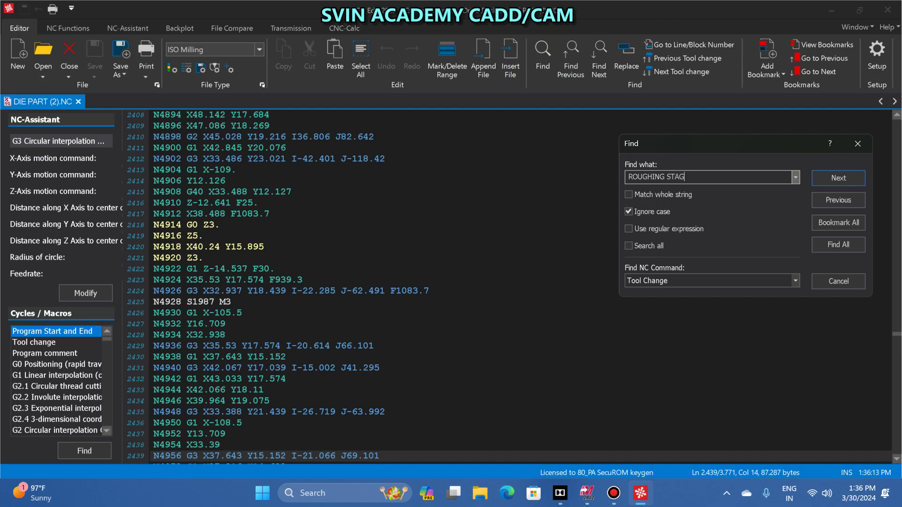
{"action": "left_click", "coordinate": [838, 178]}
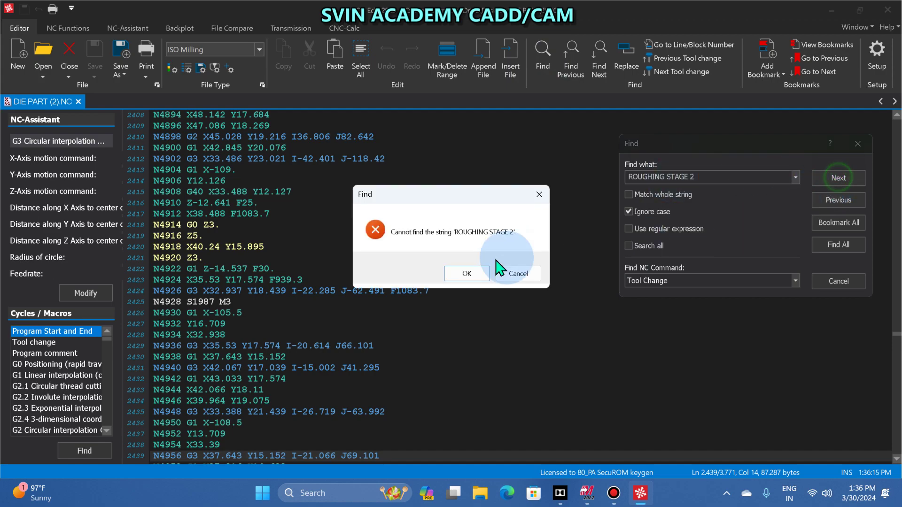
{"action": "left_click", "coordinate": [467, 273]}
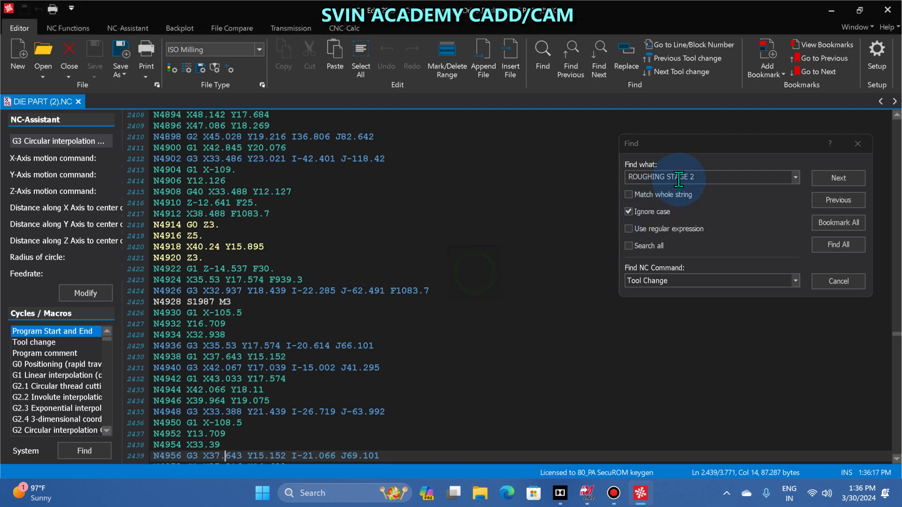
- Search the NC program for the shorter text STAGE 2
{"action": "left_click", "coordinate": [699, 175]}
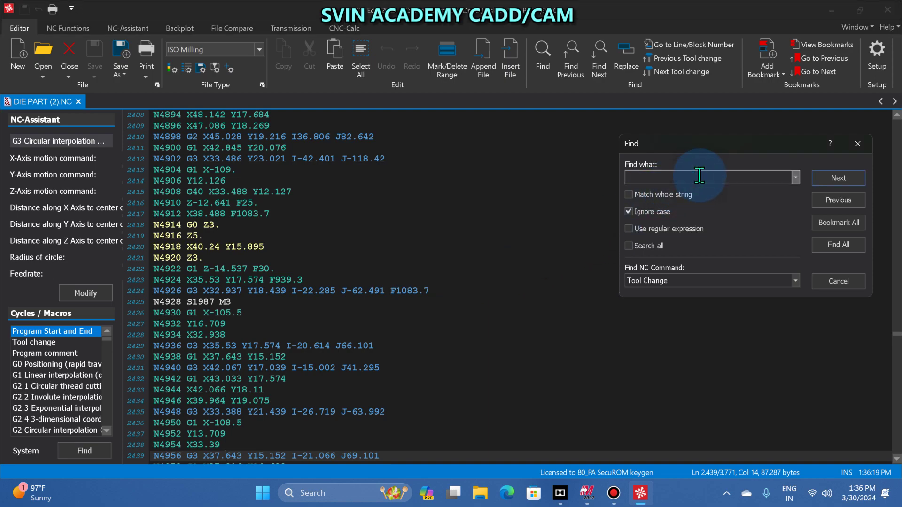
{"action": "type", "text": "STAGE 2"}
{"action": "left_click", "coordinate": [839, 178]}
{"action": "left_click", "coordinate": [458, 274]}
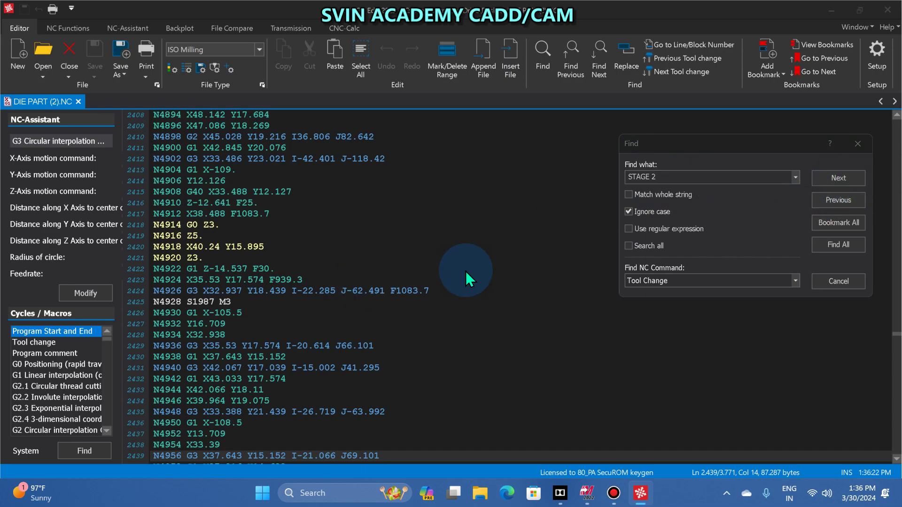
- Switch to Mastercam and correct the comment of translate operation 3 to ROUGHING STAGE 2
{"action": "left_click", "coordinate": [587, 494]}
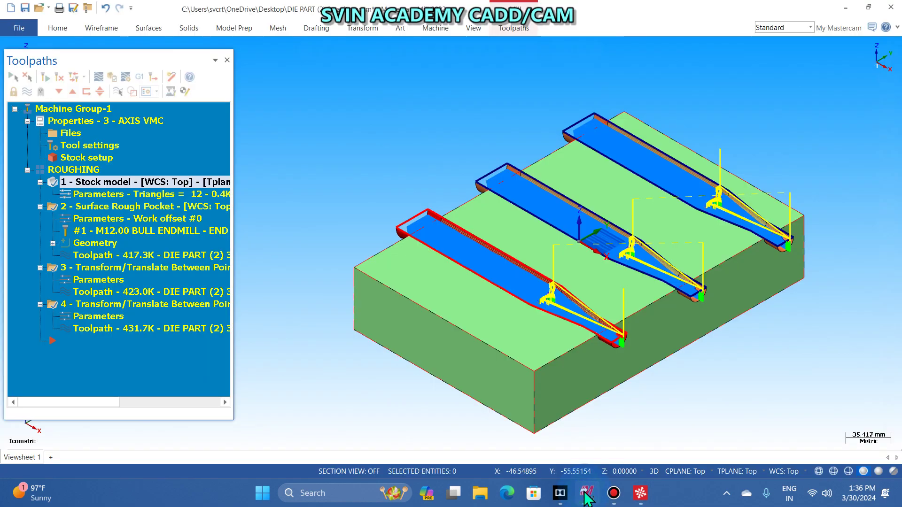
{"action": "left_click", "coordinate": [86, 280]}
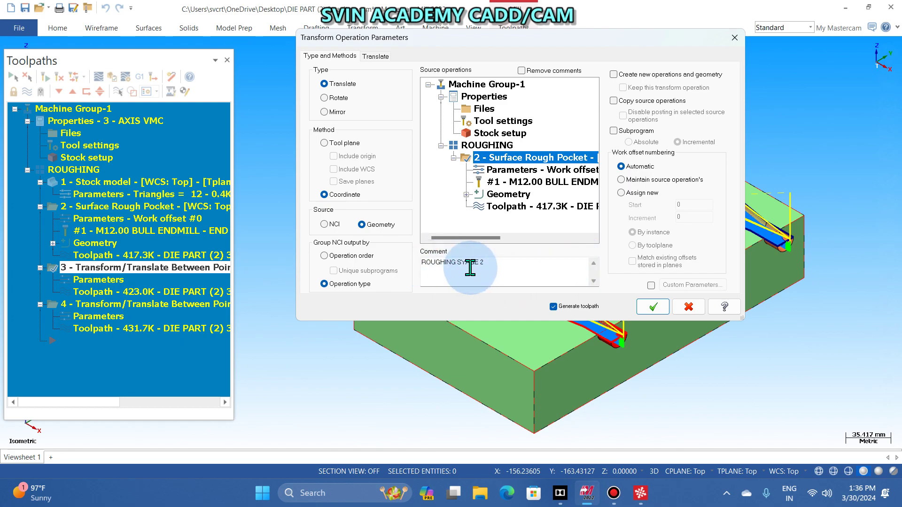
{"action": "left_click", "coordinate": [465, 264]}
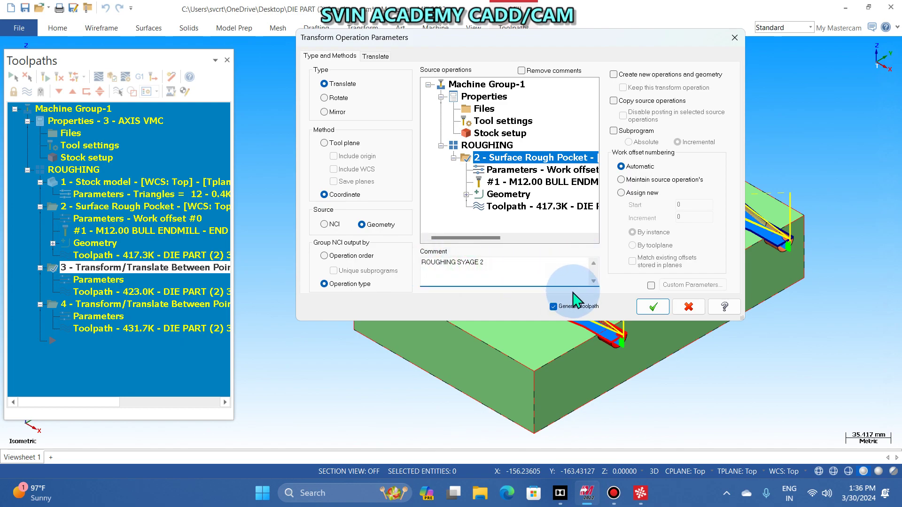
{"action": "type", "text": "T"}
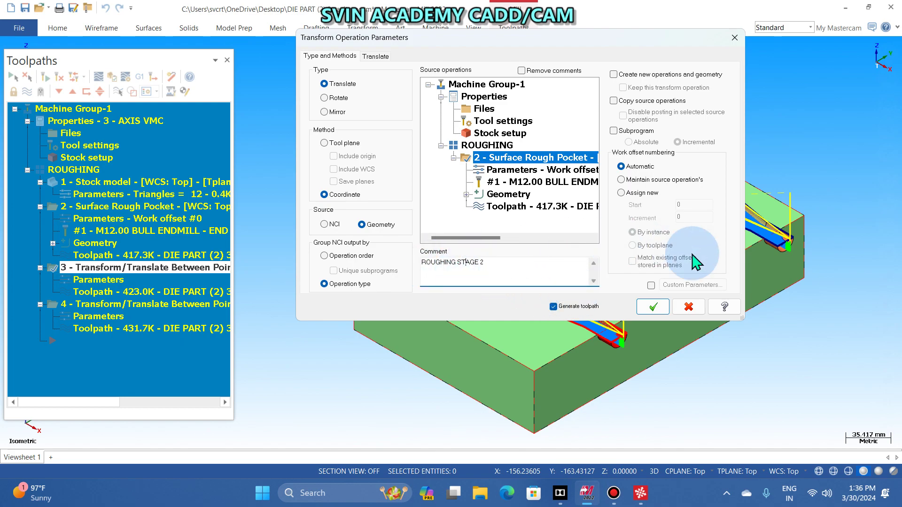
{"action": "left_click", "coordinate": [653, 308]}
- Change the comment of translate operation 4 to ROUGHING STAGE 3
{"action": "left_click", "coordinate": [86, 316]}
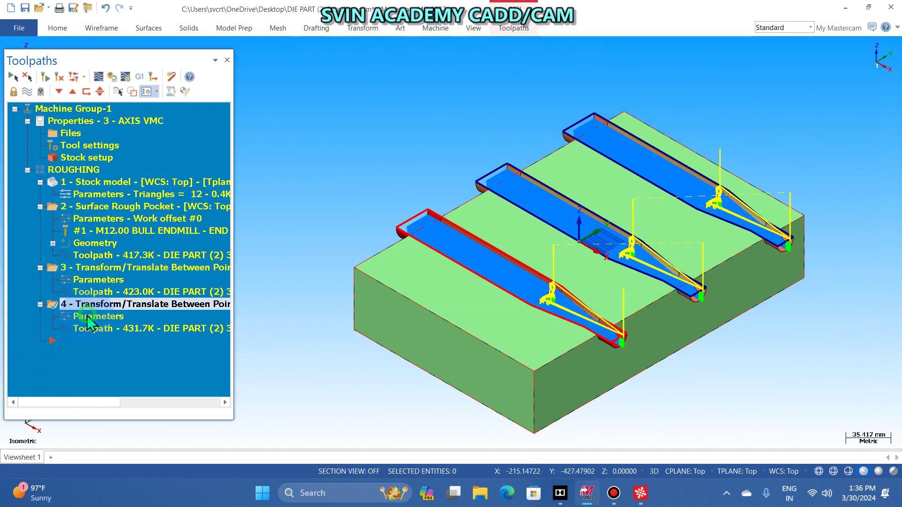
{"action": "left_click", "coordinate": [458, 263]}
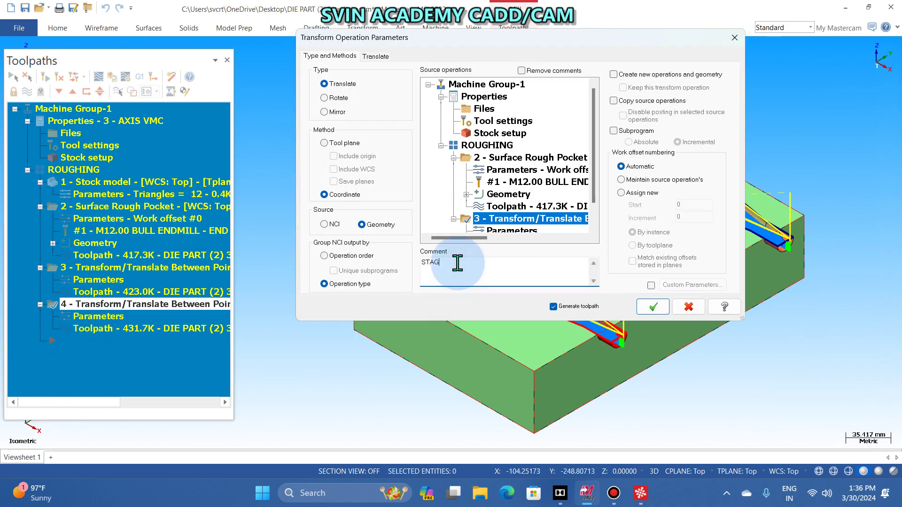
{"action": "type", "text": "ROUGHING"}
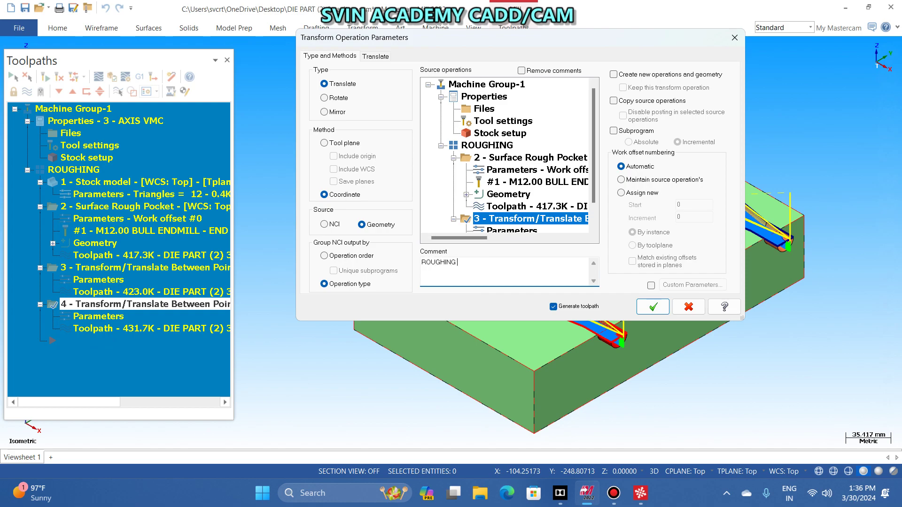
{"action": "type", "text": " STAGE 3"}
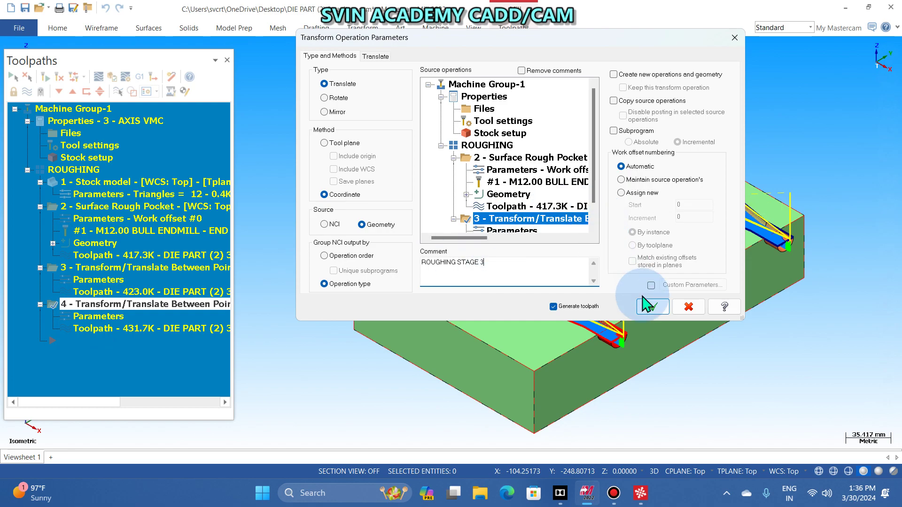
{"action": "left_click", "coordinate": [649, 307]}
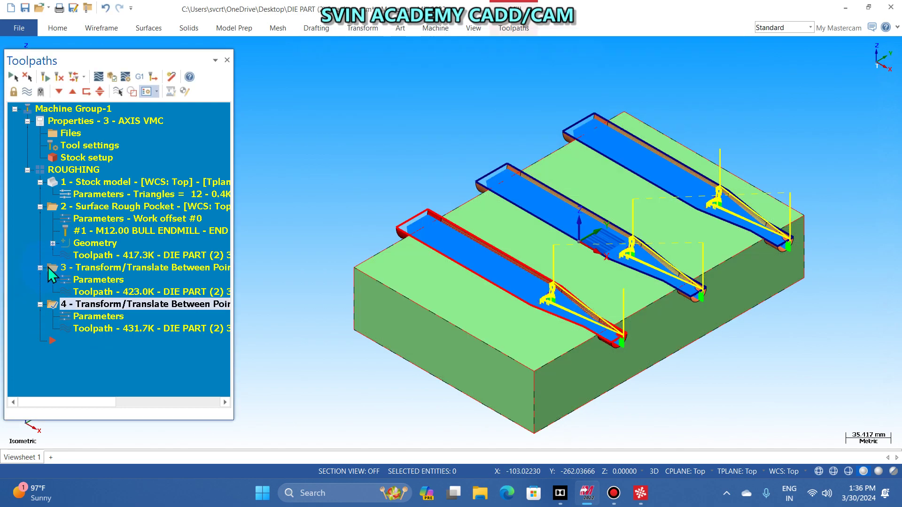
- Select and regenerate all operations, and post them as the NC file DIE PART (2) 3 cavity.NC
{"action": "left_click", "coordinate": [13, 77]}
{"action": "left_click", "coordinate": [46, 77]}
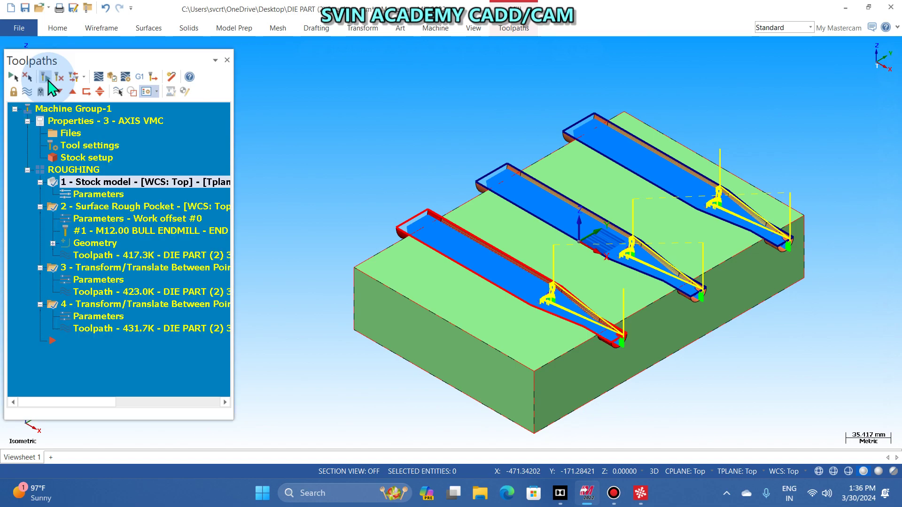
{"action": "left_click", "coordinate": [139, 77]}
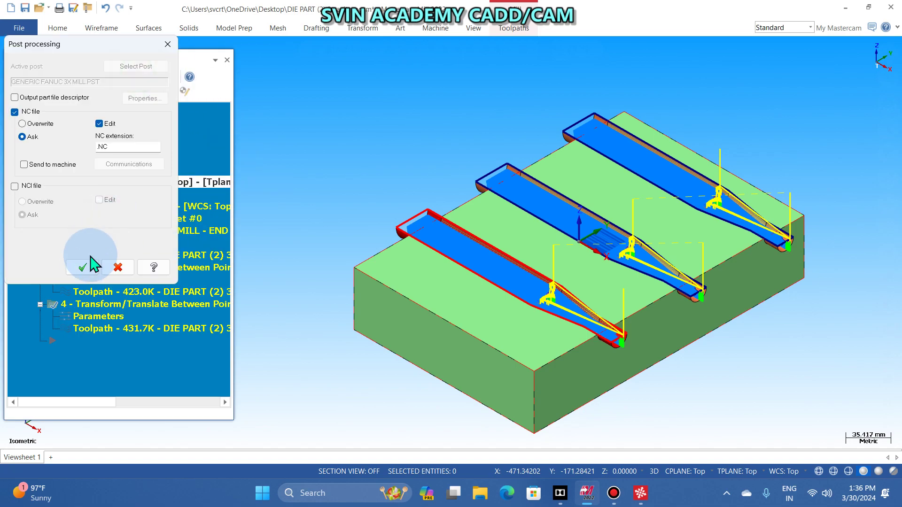
{"action": "left_click", "coordinate": [89, 263]}
{"action": "left_click", "coordinate": [379, 277]}
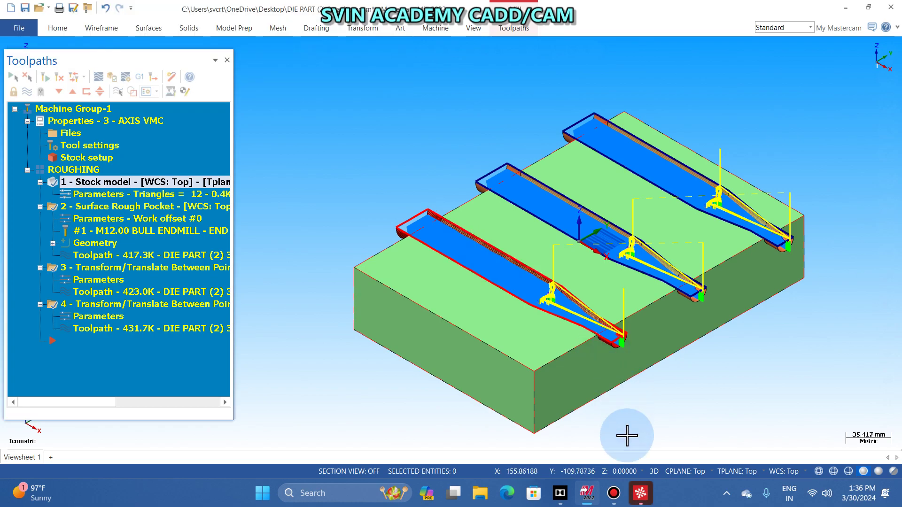
- Switch to the NC editor and search the newly posted program for ROUGHING STAGE 2
{"action": "left_click", "coordinate": [640, 493]}
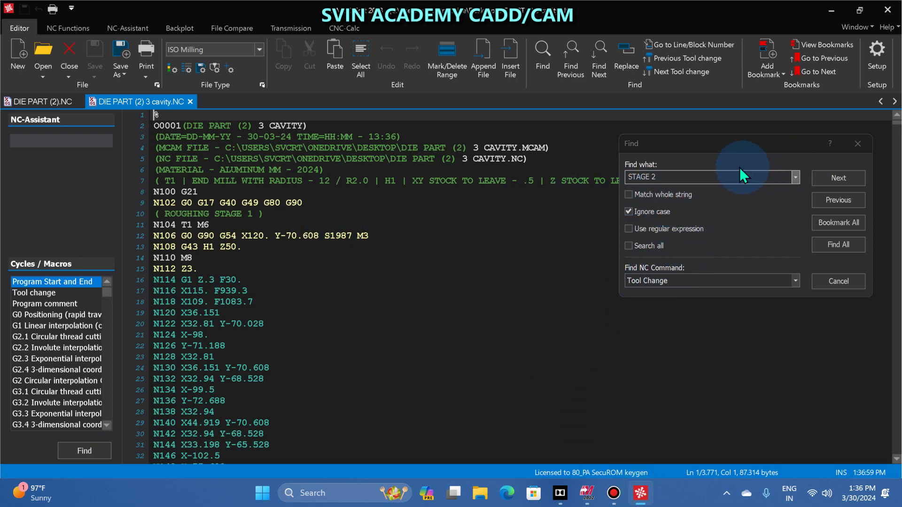
{"action": "left_click", "coordinate": [715, 176]}
{"action": "type", "text": "ROUGHING"}
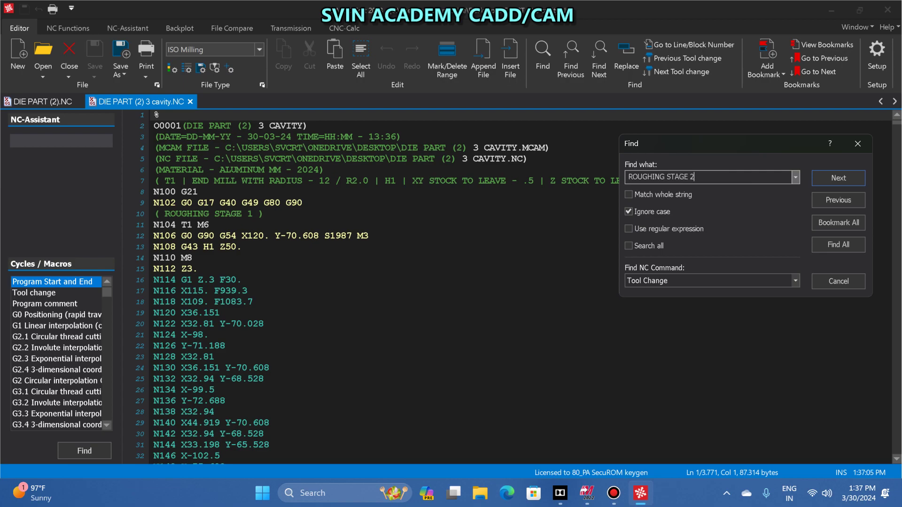
{"action": "left_click", "coordinate": [856, 176]}
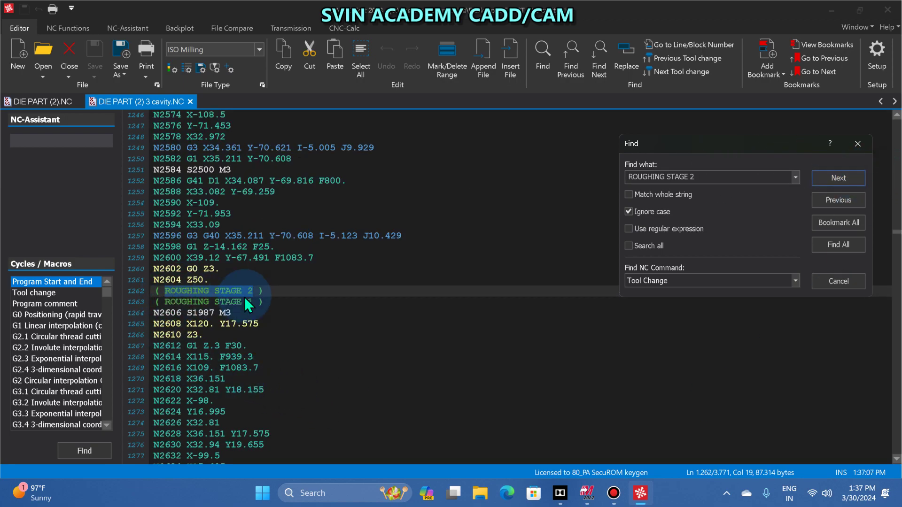
- Examine the Z retract moves before the ROUGHING STAGE 2 comment and the spindle command and starting XY position after it
{"action": "left_click", "coordinate": [202, 269]}
{"action": "left_click_drag", "start_coordinate": [189, 279], "coordinate": [210, 280]}
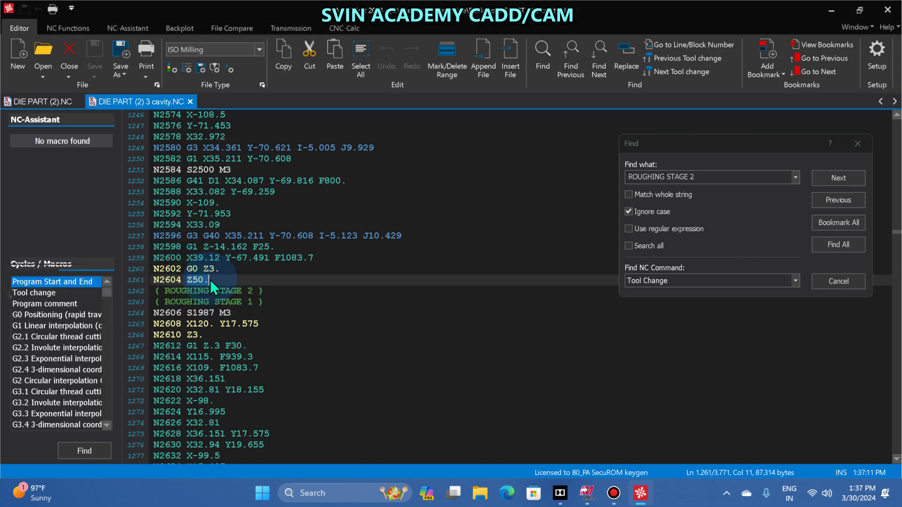
{"action": "scroll", "coordinate": [210, 280], "scroll_direction": "down", "scroll_amount": 3}
{"action": "left_click_drag", "start_coordinate": [186, 224], "coordinate": [246, 225]}
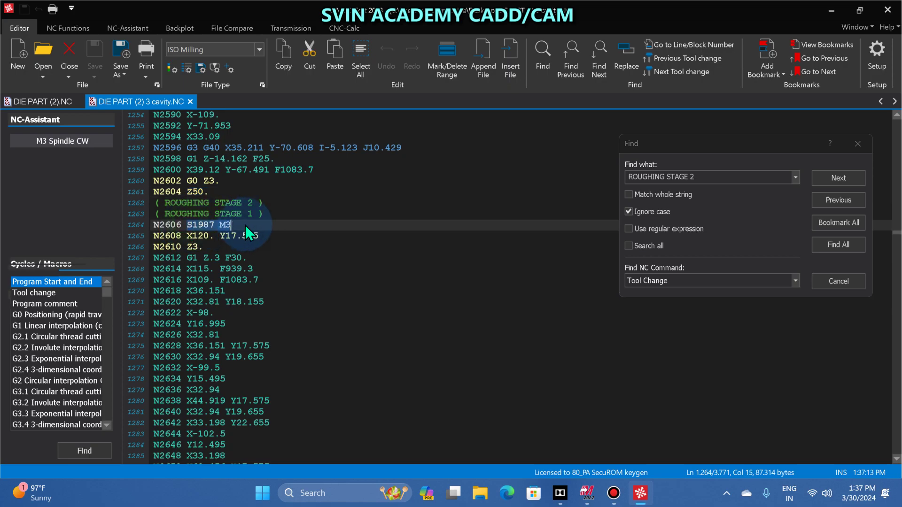
{"action": "left_click_drag", "start_coordinate": [185, 235], "coordinate": [260, 233]}
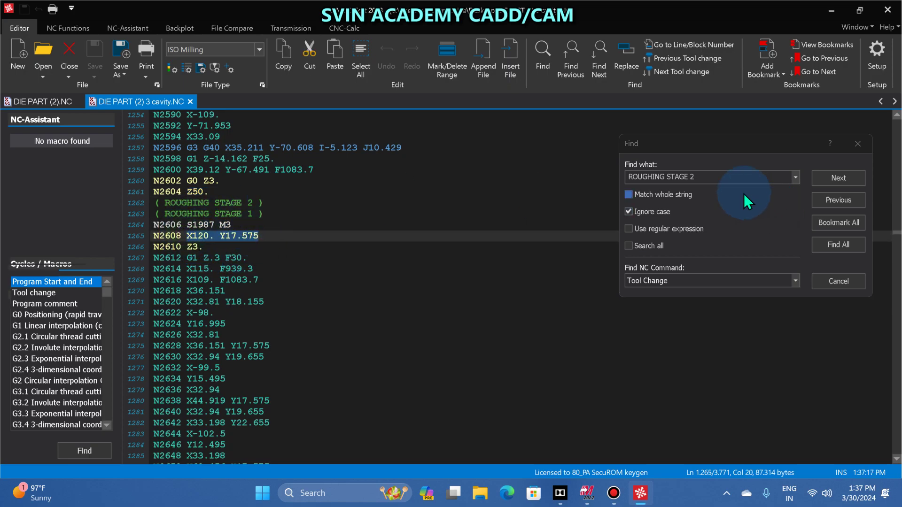
- Search the program for ROUGHING STAGE 3 and review the code blocks preceding that comment
{"action": "left_click", "coordinate": [728, 178]}
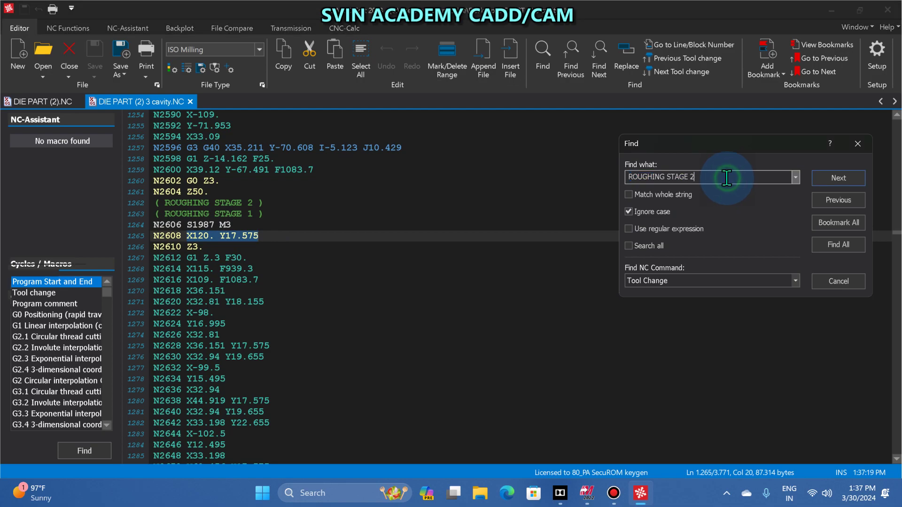
{"action": "type", "text": "3"}
{"action": "left_click", "coordinate": [839, 177]}
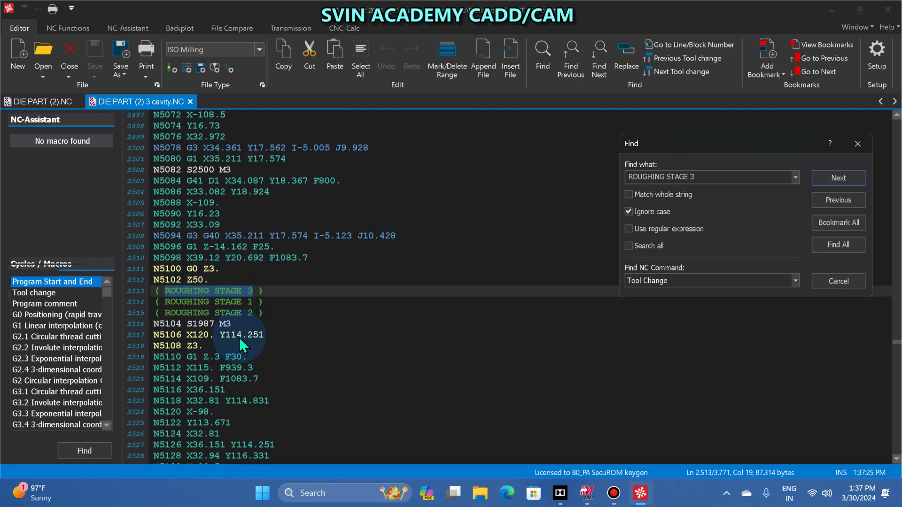
{"action": "scroll", "coordinate": [239, 339], "scroll_direction": "up", "scroll_amount": 8}
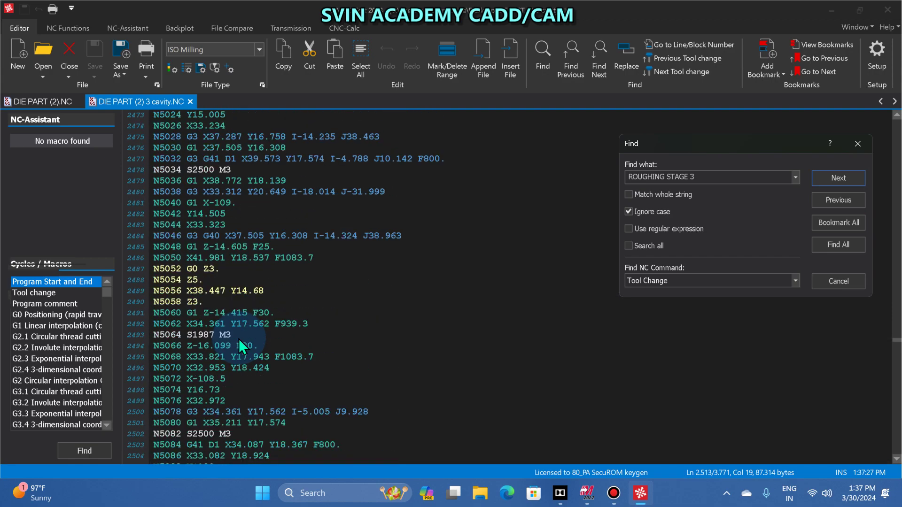
{"action": "scroll", "coordinate": [239, 340], "scroll_direction": "up", "scroll_amount": 9}
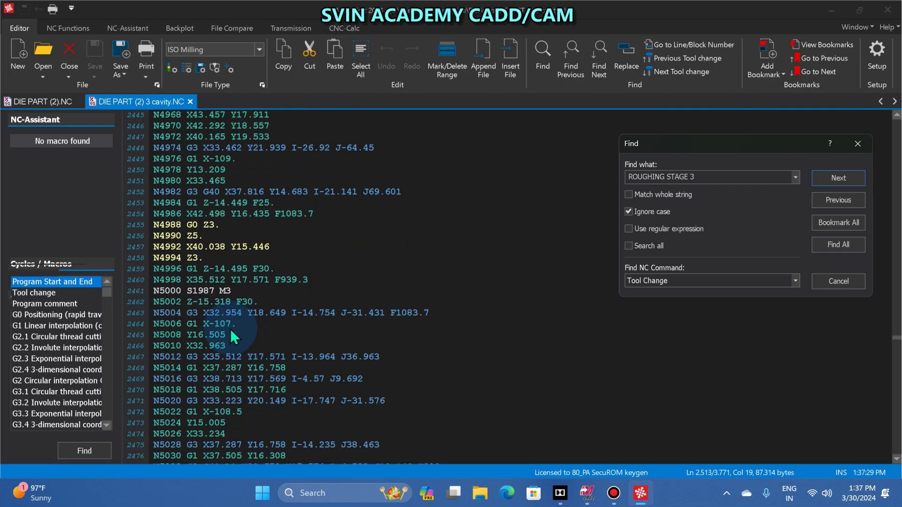
{"action": "scroll", "coordinate": [255, 313], "scroll_direction": "up", "scroll_amount": 5}
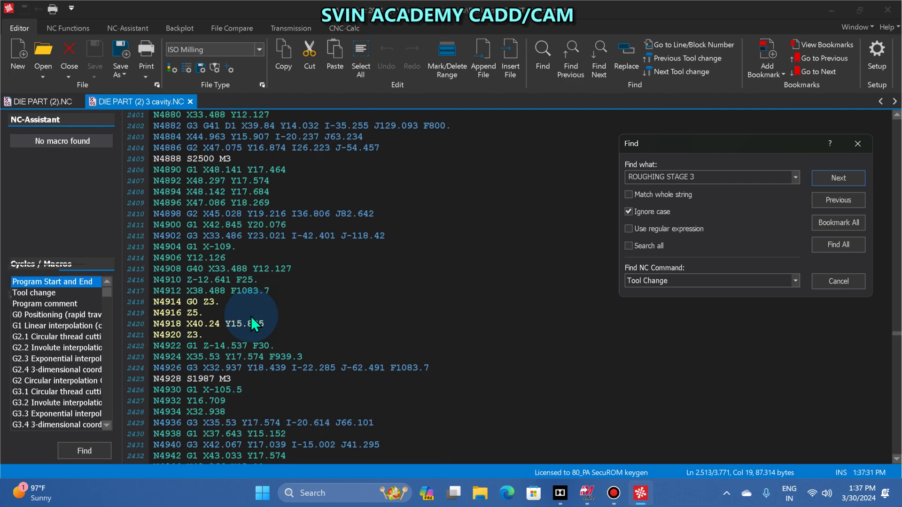
{"action": "scroll", "coordinate": [253, 324], "scroll_direction": "up", "scroll_amount": 20}
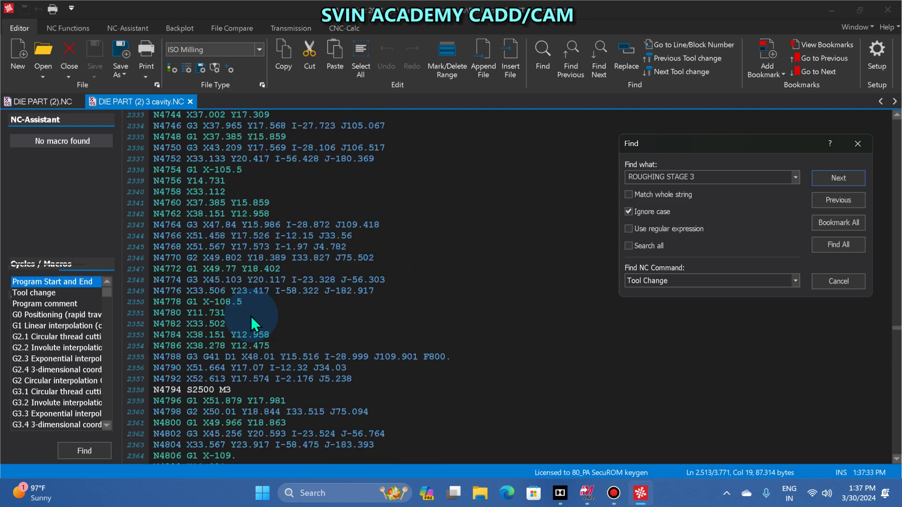
{"action": "scroll", "coordinate": [252, 324], "scroll_direction": "up", "scroll_amount": 20}
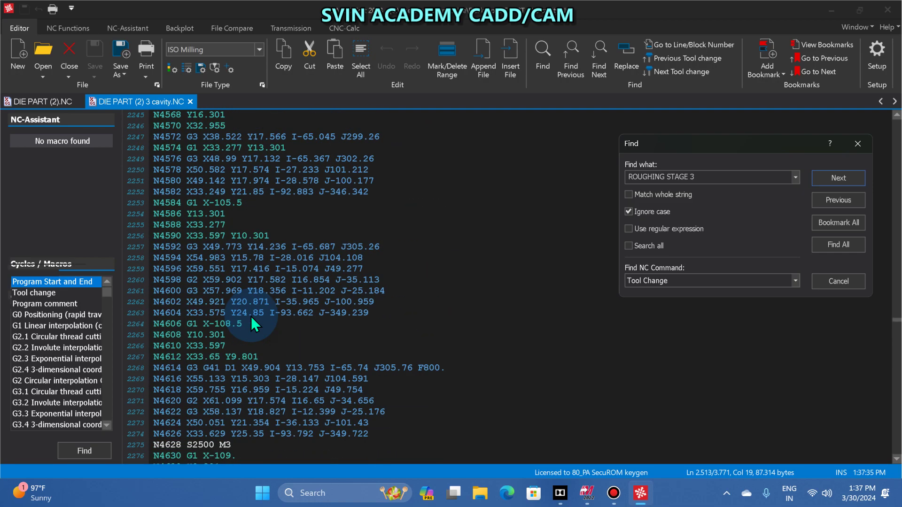
{"action": "scroll", "coordinate": [253, 324], "scroll_direction": "up", "scroll_amount": 20}
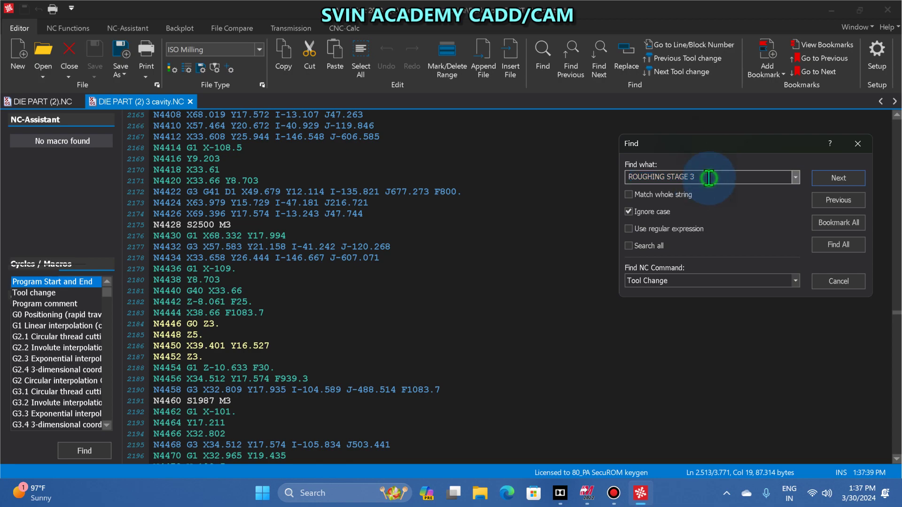
- Search the program for the ROUGHING STAGE 1 comments up to the program start, and for ROUGHING STAGE 2 again
{"action": "left_click", "coordinate": [827, 182]}
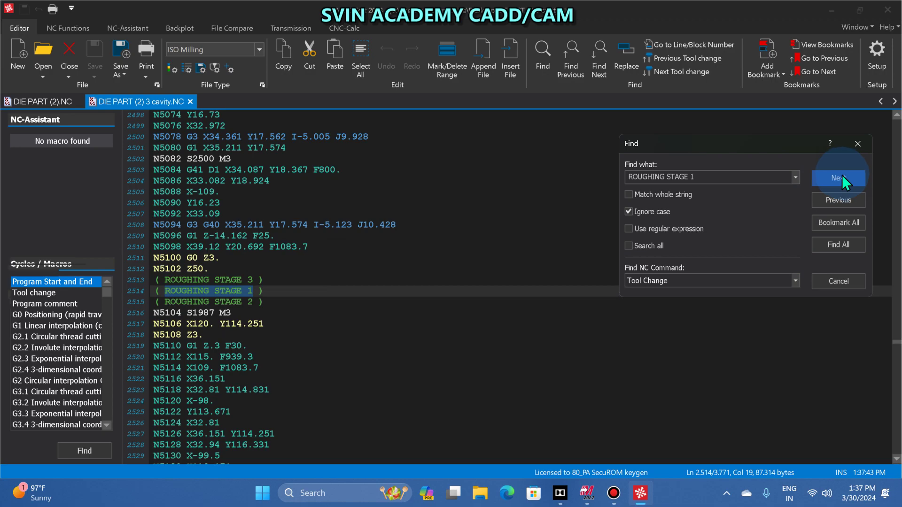
{"action": "left_click", "coordinate": [840, 178]}
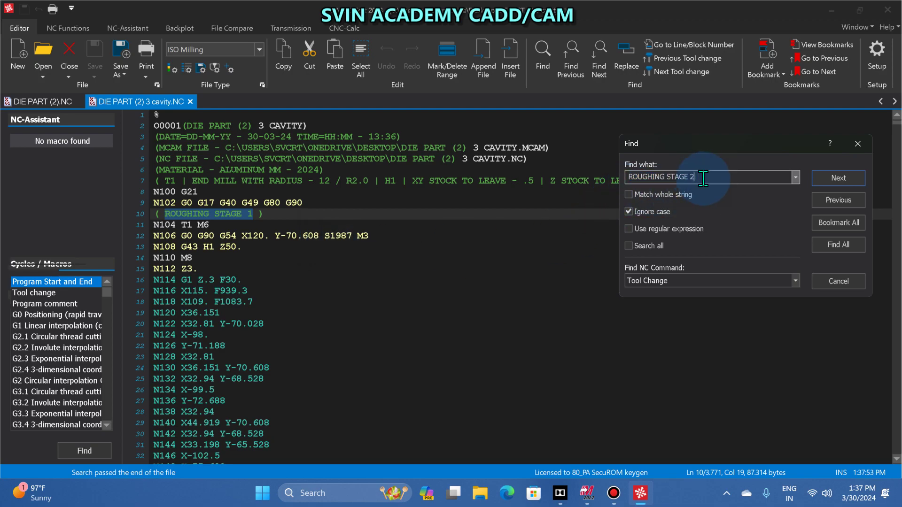
{"action": "left_click", "coordinate": [833, 178]}
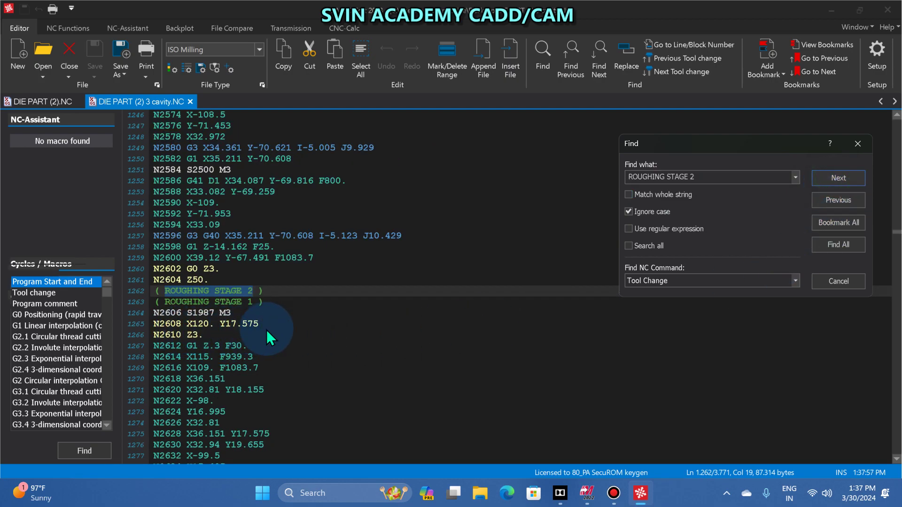
- Search for the ROUGHING STAGE 1 comments until the search wraps to the program start, and recheck where ROUGHING STAGE 2 begins
{"action": "scroll", "coordinate": [286, 325], "scroll_direction": "up", "scroll_amount": 5}
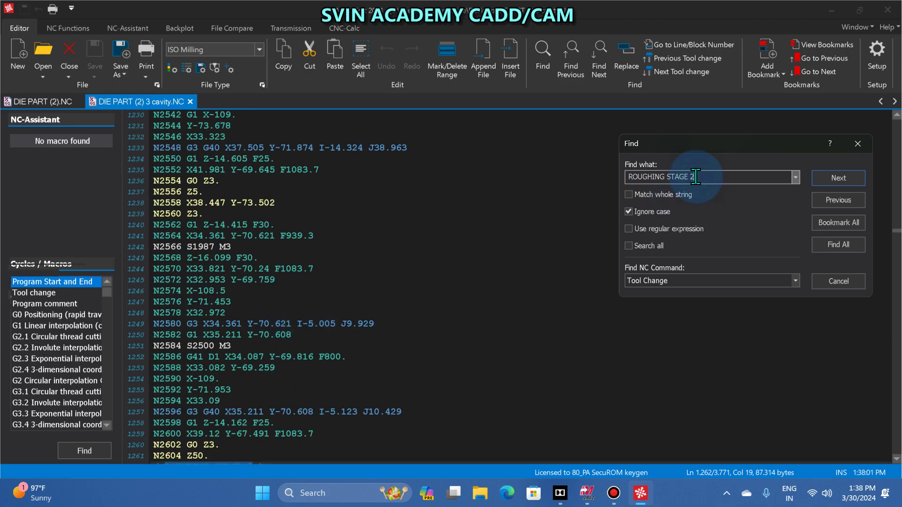
{"action": "left_click", "coordinate": [848, 175]}
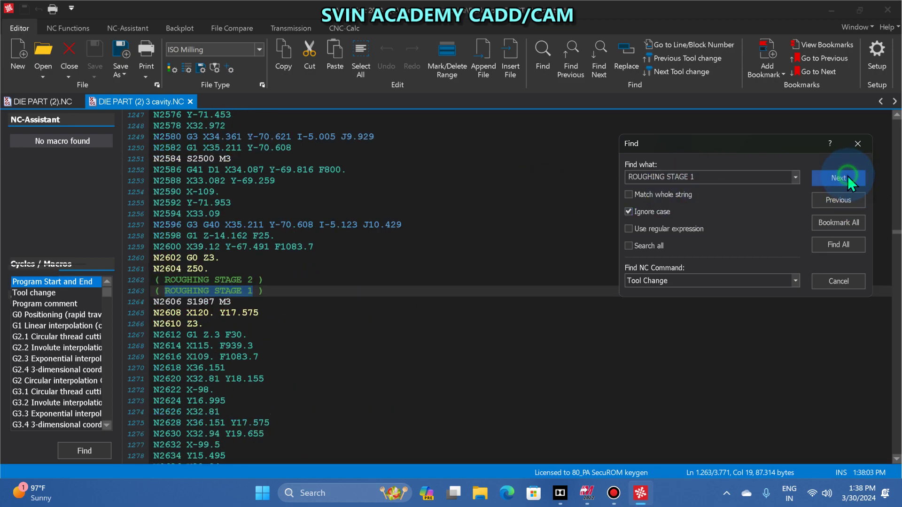
{"action": "left_click", "coordinate": [848, 176]}
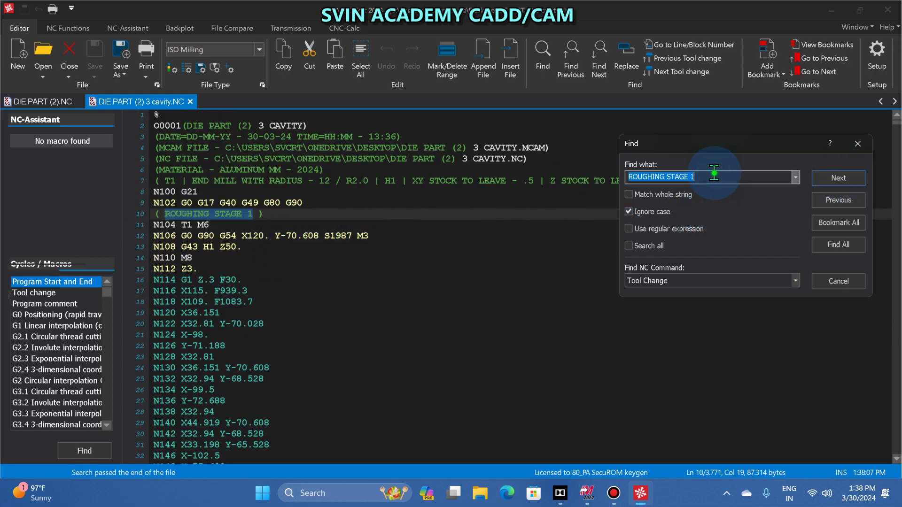
{"action": "key", "text": "BackSpace"}
{"action": "type", "text": "2"}
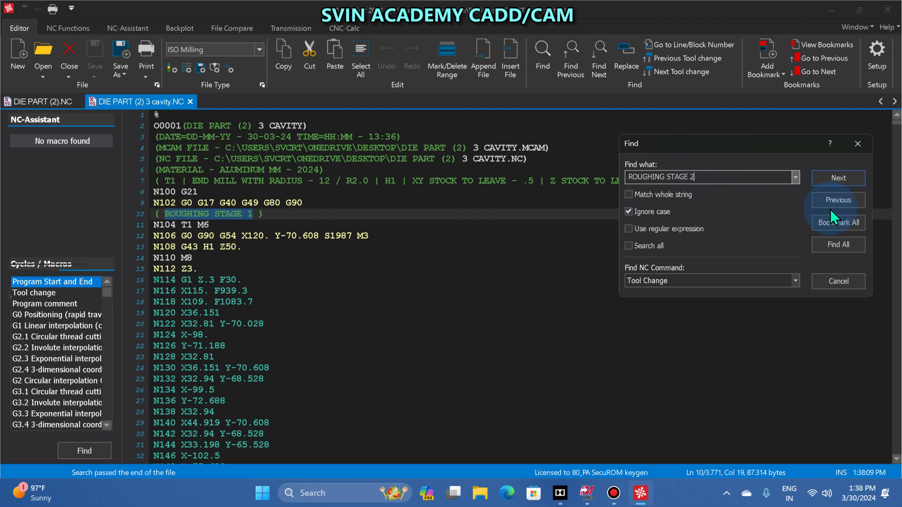
{"action": "left_click", "coordinate": [836, 178]}
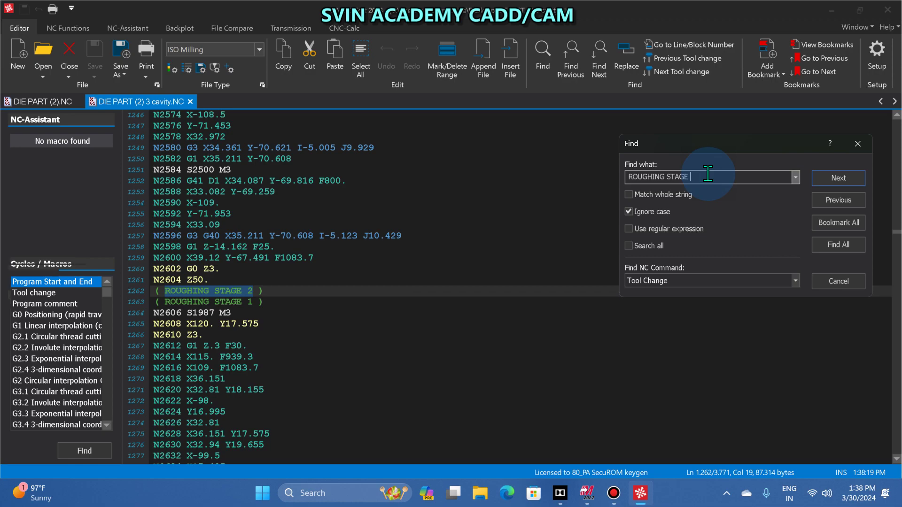
- Find the ROUGHING STAGE 3 comment, review the code blocks following it, and close the NC editor to return to Mastercam
{"action": "left_click", "coordinate": [845, 178]}
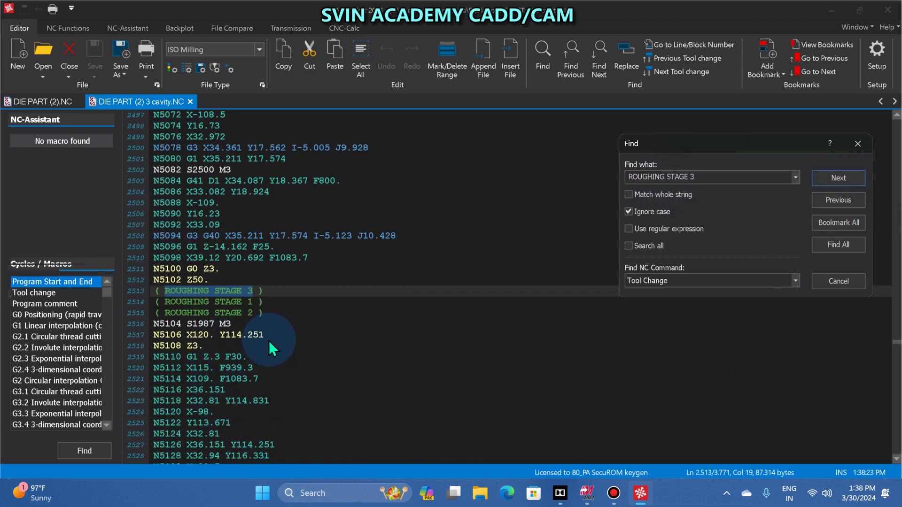
{"action": "left_click", "coordinate": [864, 148]}
{"action": "scroll", "coordinate": [401, 375], "scroll_direction": "down", "scroll_amount": 12}
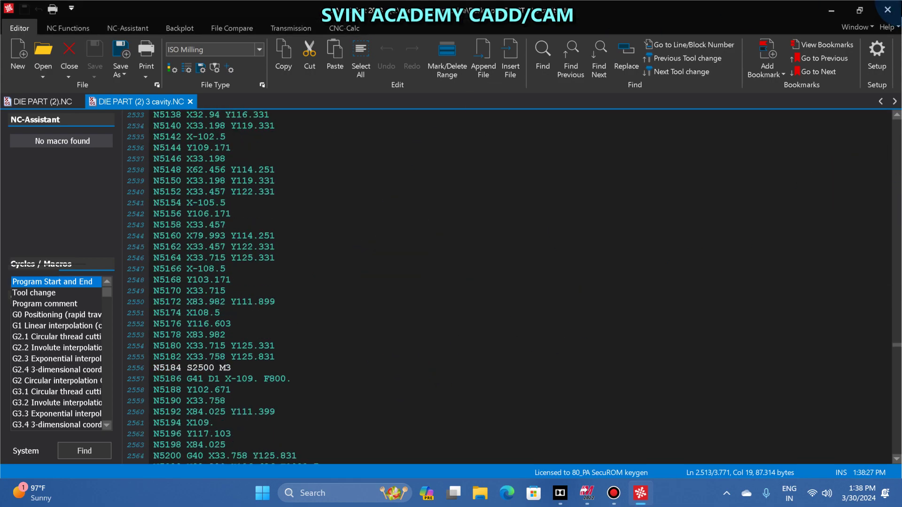
{"action": "left_click", "coordinate": [888, 10]}
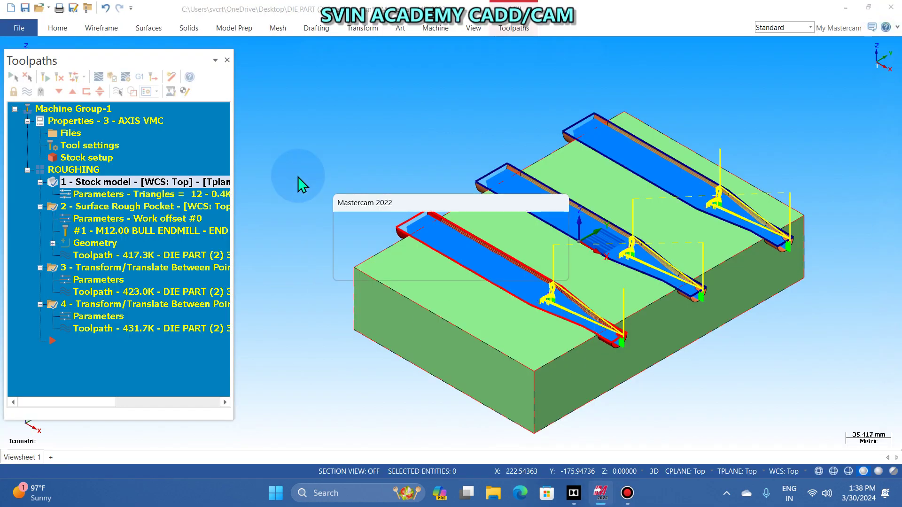
{"action": "left_click", "coordinate": [536, 269]}
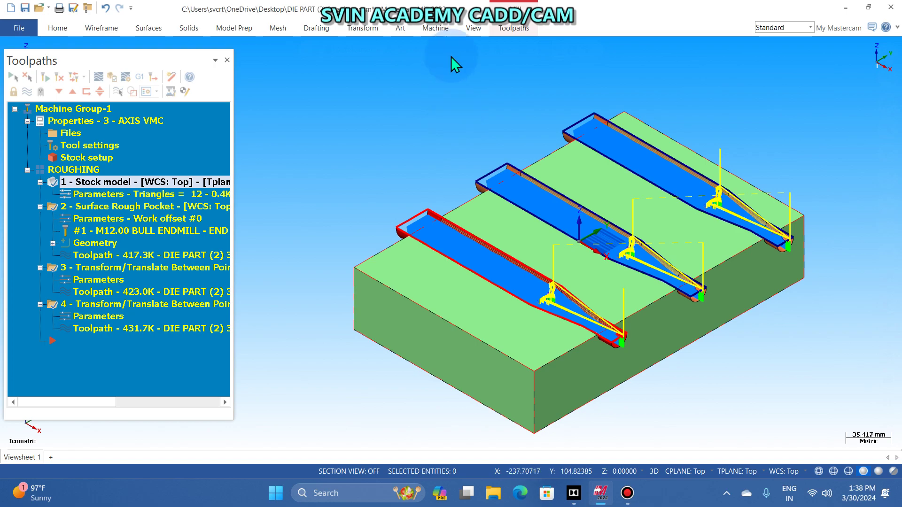
- Open the machine simulation of the three roughing toolpaths and play it at a slow speed with the workpiece in close view
{"action": "left_click", "coordinate": [513, 28]}
{"action": "left_click", "coordinate": [435, 28]}
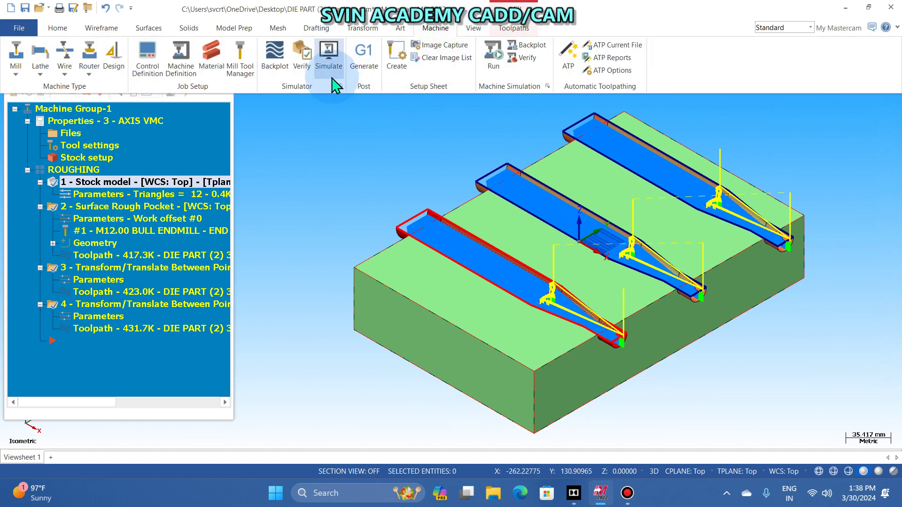
{"action": "left_click", "coordinate": [332, 69]}
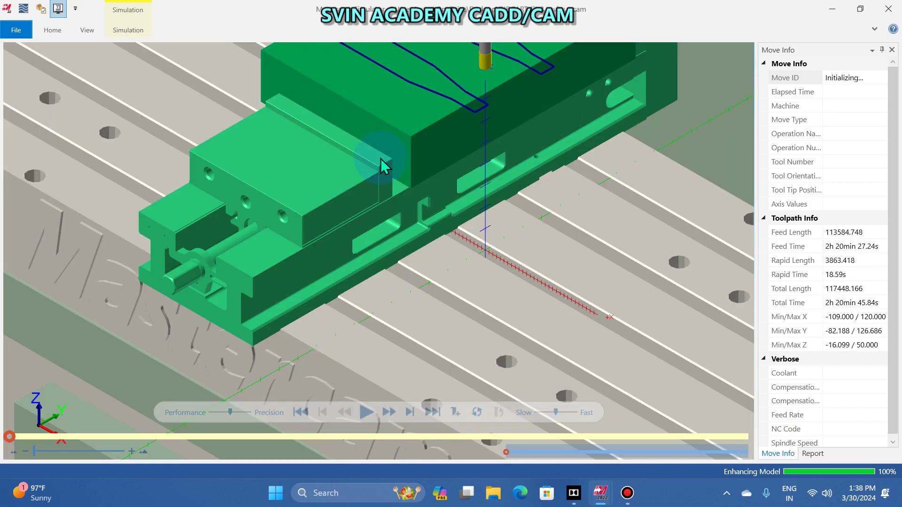
{"action": "scroll", "coordinate": [407, 191], "scroll_direction": "up", "scroll_amount": 10}
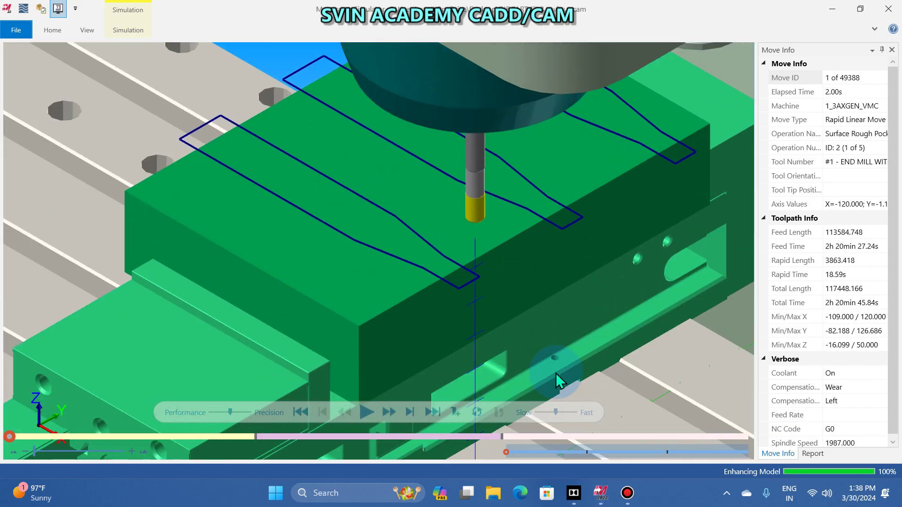
{"action": "left_click", "coordinate": [542, 413]}
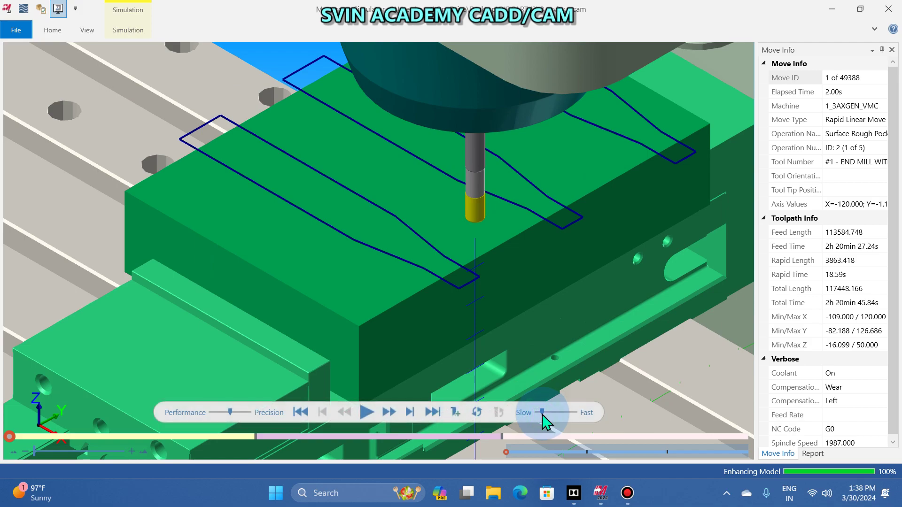
{"action": "left_click", "coordinate": [370, 413]}
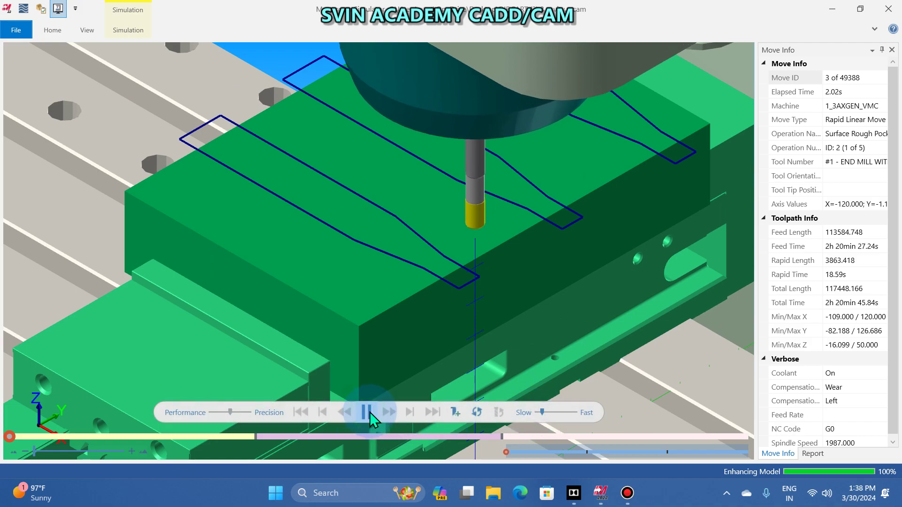
- Raise the simulation speed in stages, pause it during the front cavity's roughing to inspect the cut, and close the simulator
{"action": "left_click", "coordinate": [556, 413]}
{"action": "left_click", "coordinate": [550, 413]}
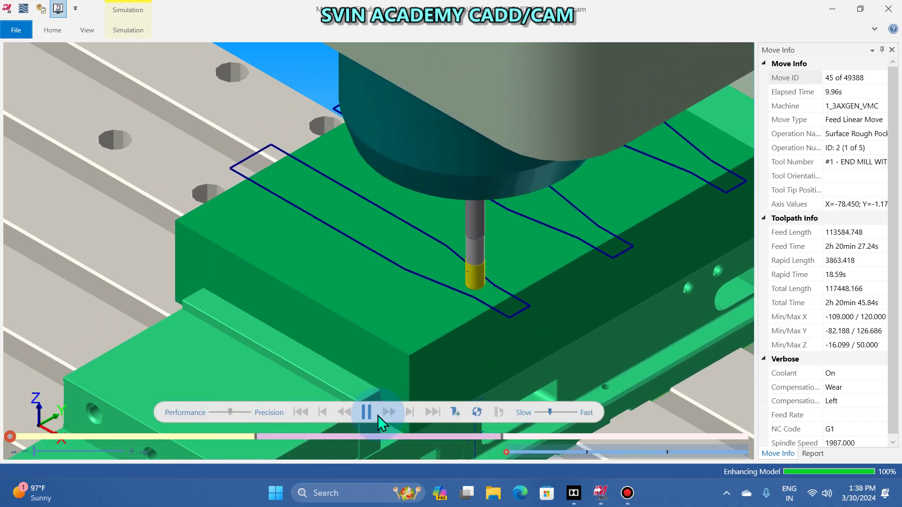
{"action": "left_click_drag", "start_coordinate": [551, 414], "coordinate": [557, 413]}
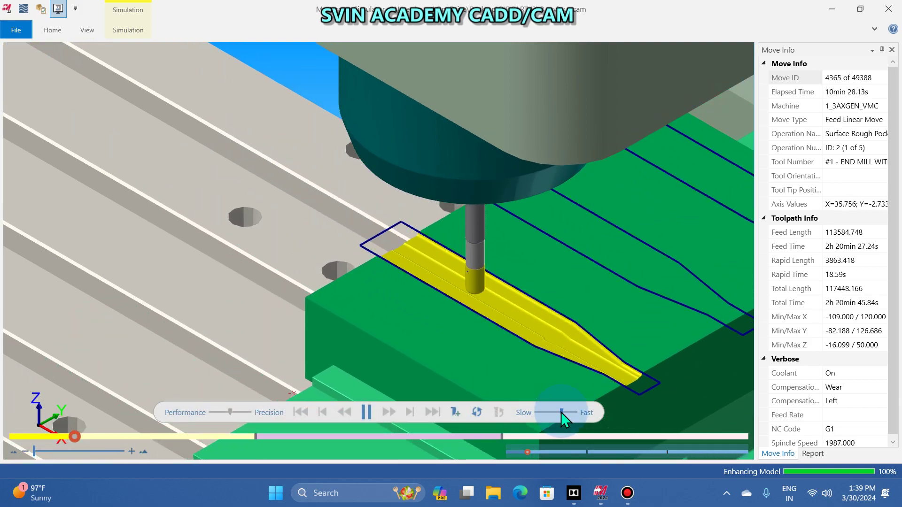
{"action": "left_click_drag", "start_coordinate": [561, 412], "coordinate": [568, 412]}
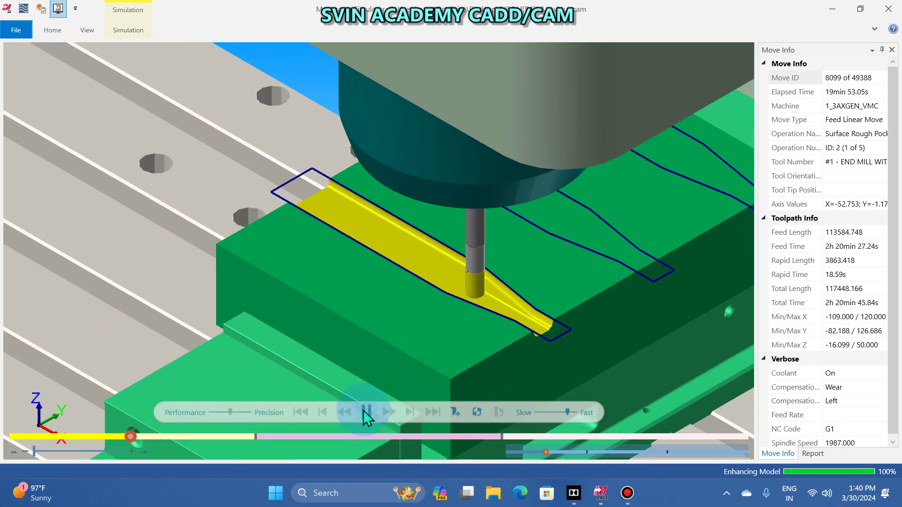
{"action": "left_click", "coordinate": [365, 411]}
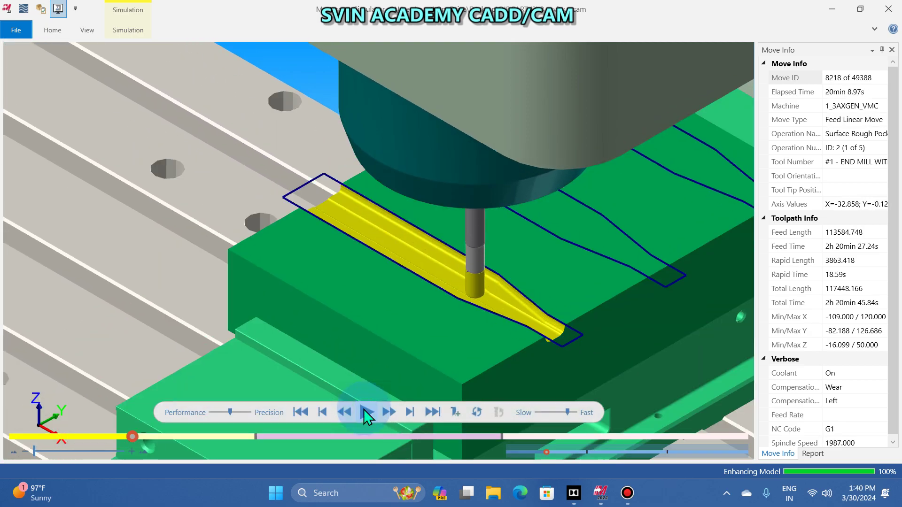
{"action": "scroll", "coordinate": [414, 349], "scroll_direction": "down", "scroll_amount": 3}
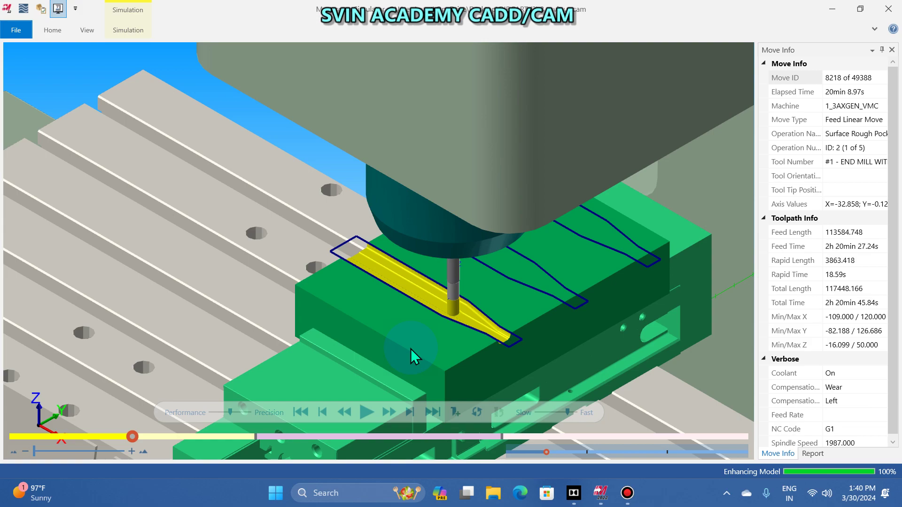
{"action": "left_click", "coordinate": [889, 9]}
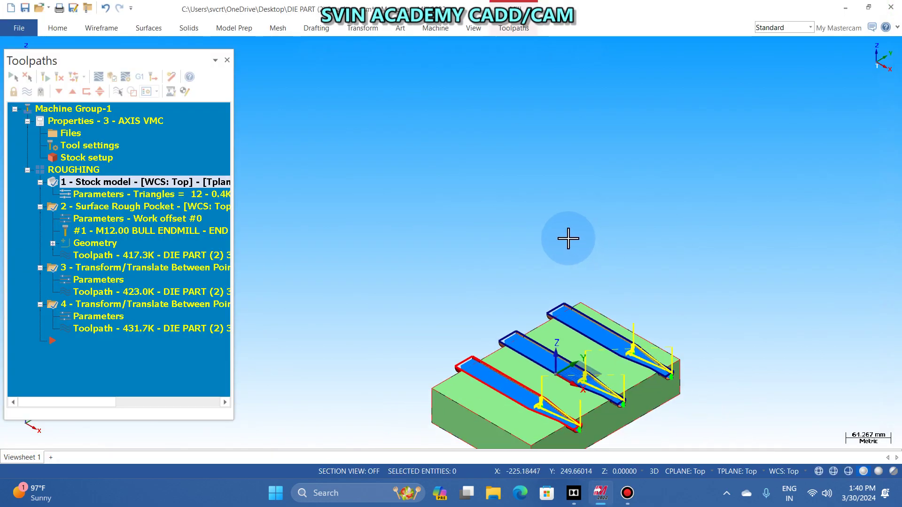